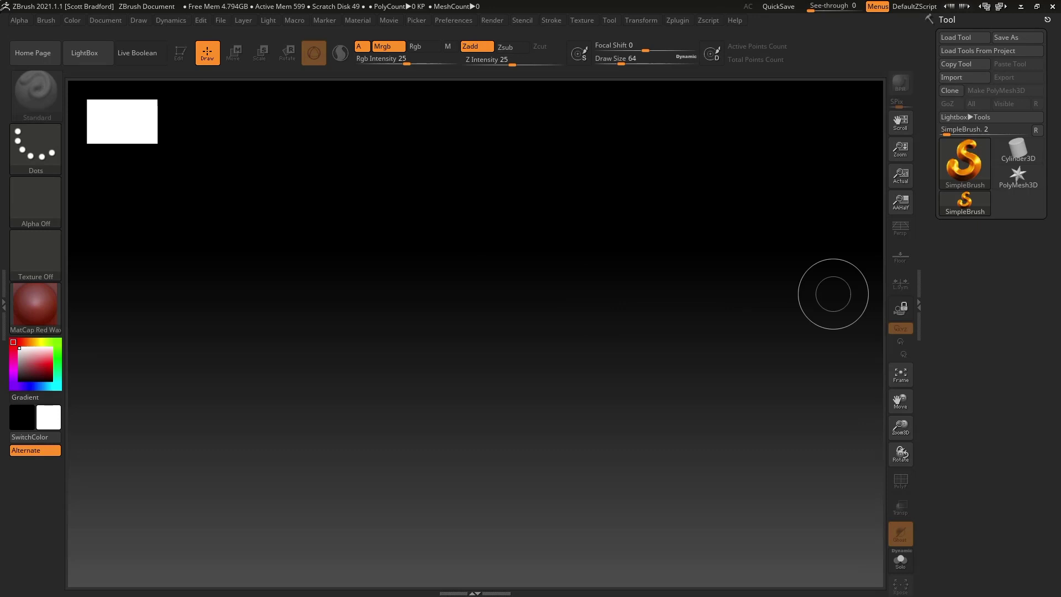
- Switch to the browser page showing the Ring Utility plugin, and move its window away to clear the ZBrush workspace
{"action": "key", "text": "alt+Tab"}
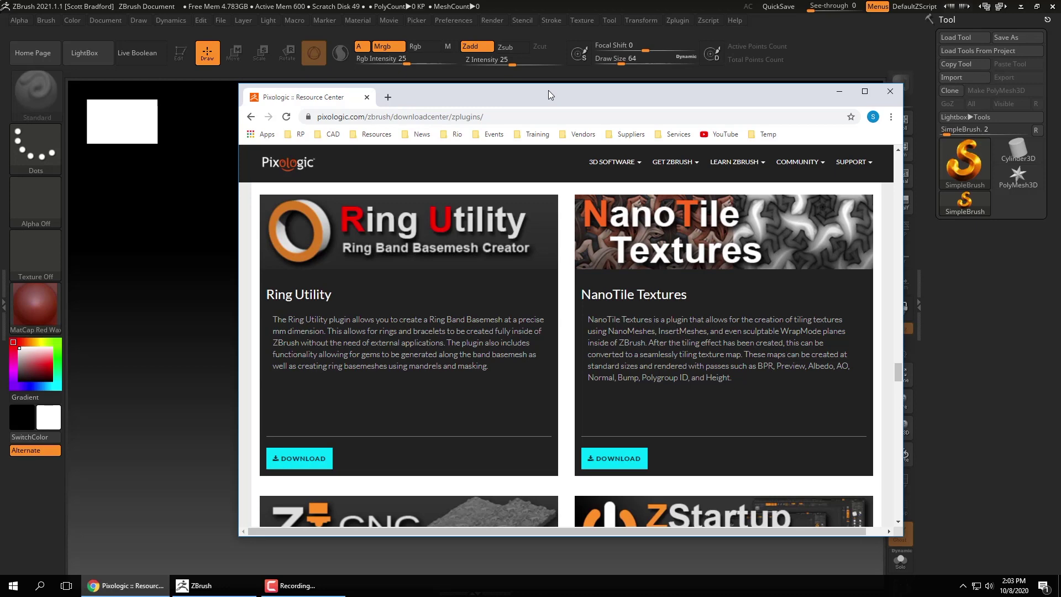
{"action": "left_click_drag", "start_coordinate": [549, 94], "coordinate": [1060, 98]}
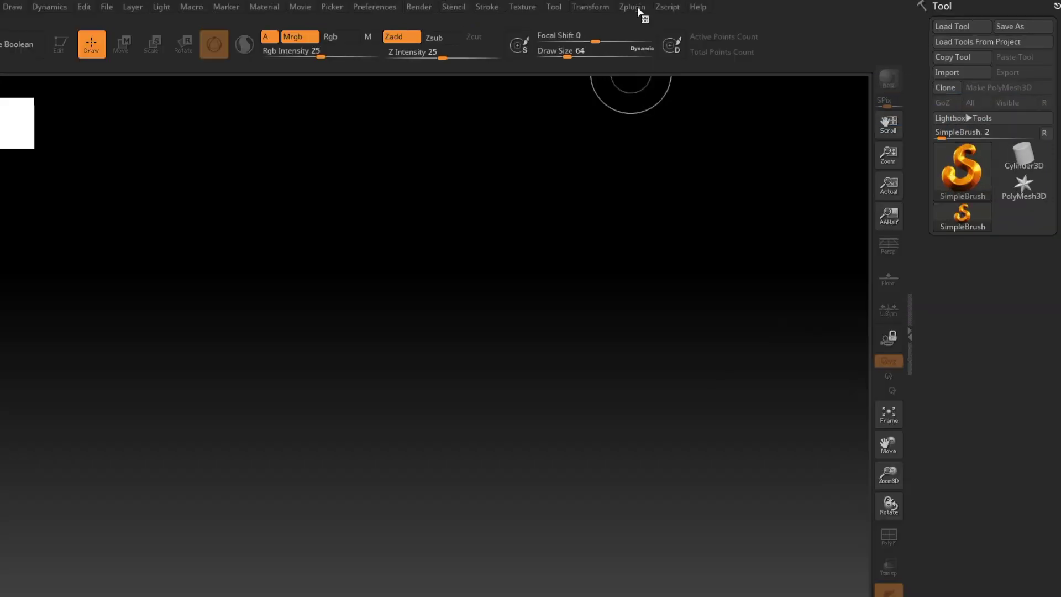
- Configure Ring Utility for a US size 10 ring band, 2 mm thick and 5 mm wide
{"action": "left_click", "coordinate": [636, 11]}
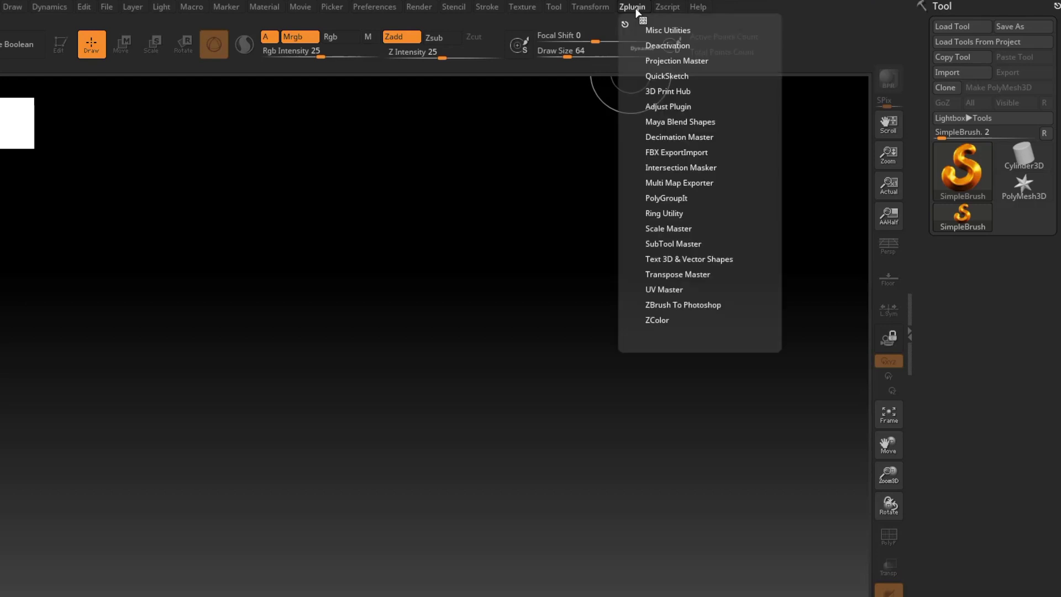
{"action": "left_click", "coordinate": [669, 214]}
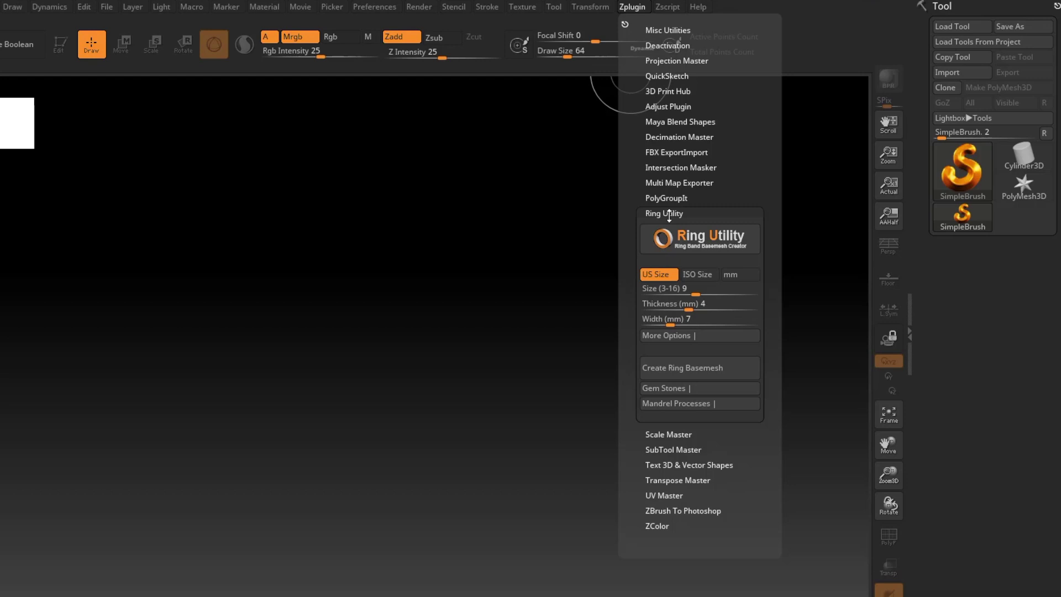
{"action": "left_click", "coordinate": [660, 288]}
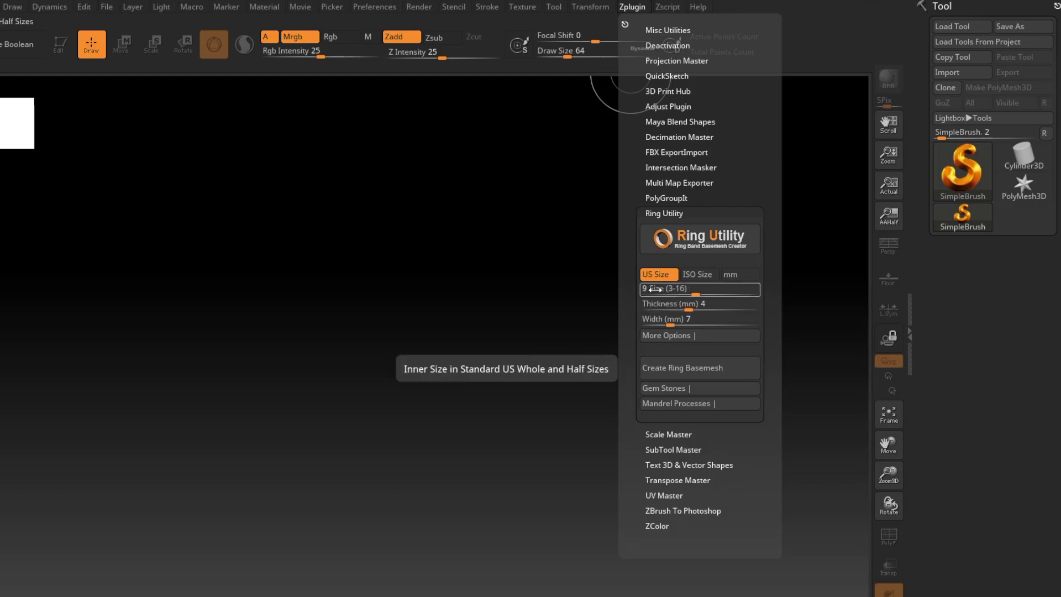
{"action": "left_click", "coordinate": [648, 289]}
{"action": "type", "text": "10"}
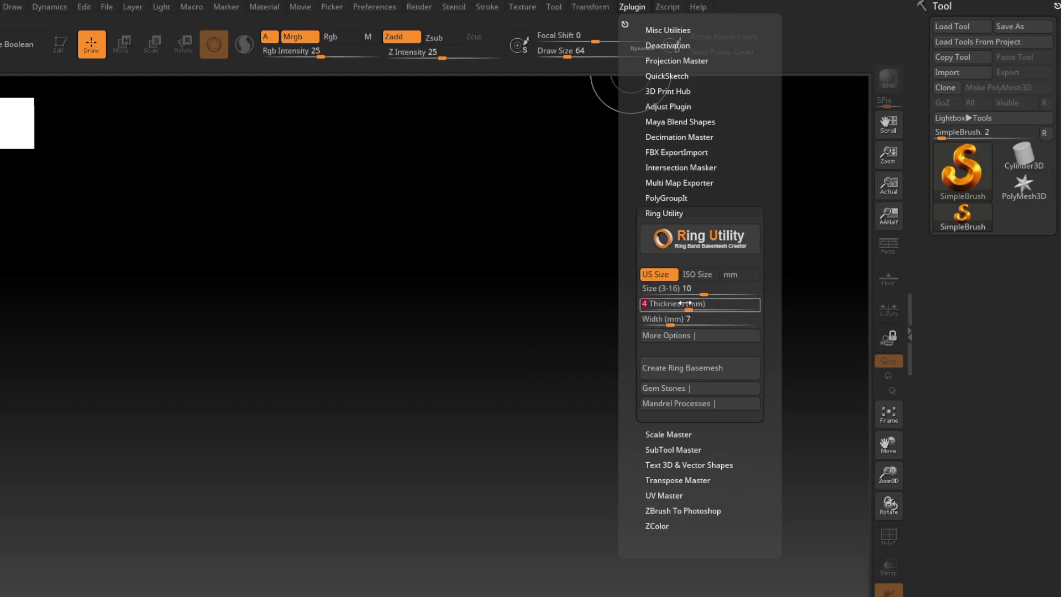
{"action": "left_click_drag", "start_coordinate": [712, 304], "coordinate": [712, 303]}
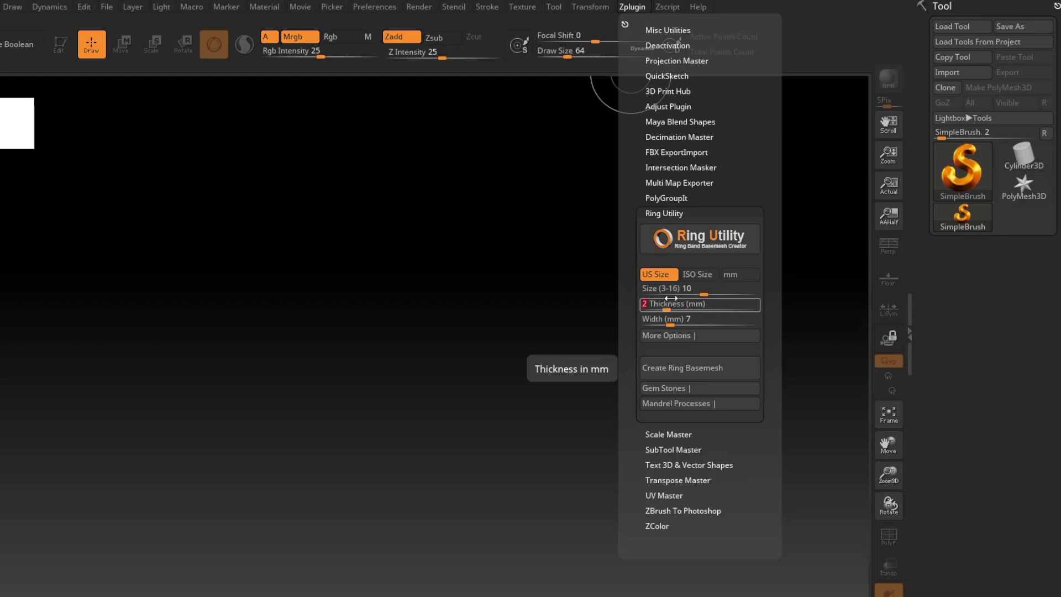
{"action": "left_click", "coordinate": [648, 319]}
{"action": "type", "text": "5"}
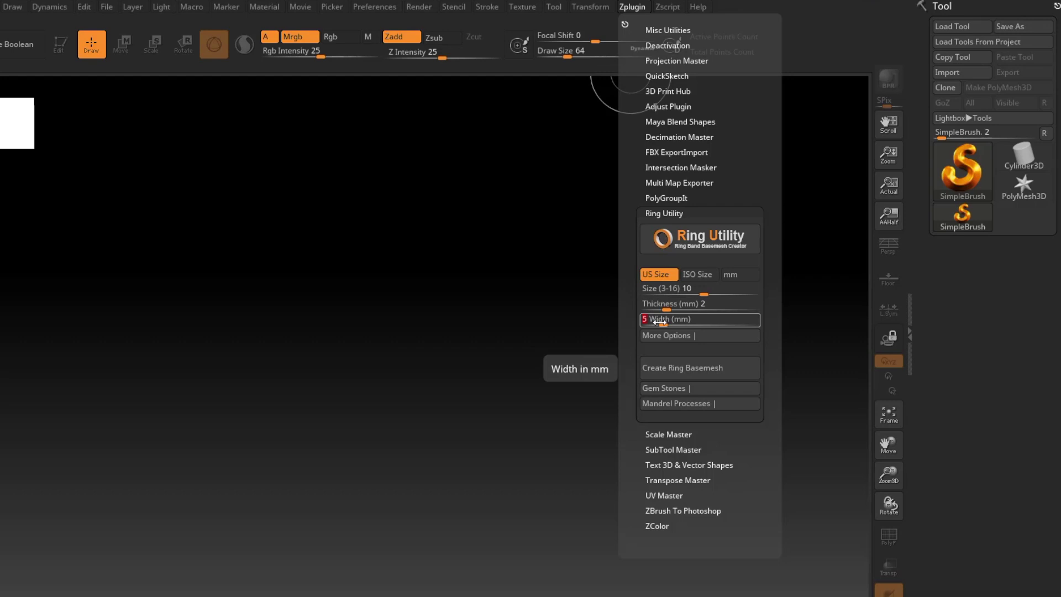
- Review the extra ring options without changing them, and create the ring basemesh from the current dimensions
{"action": "left_click", "coordinate": [691, 337]}
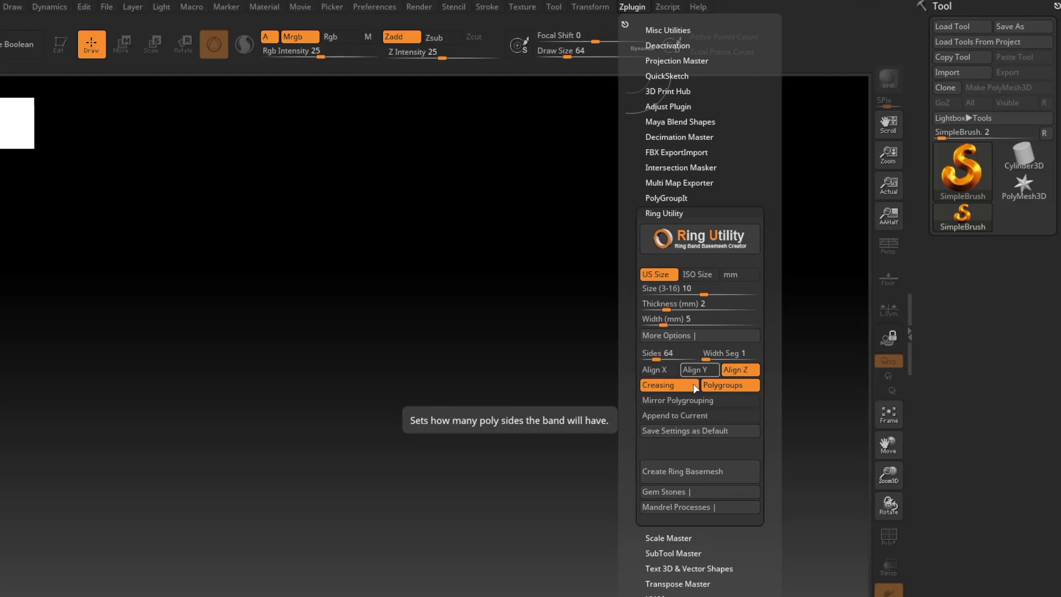
{"action": "left_click", "coordinate": [698, 338]}
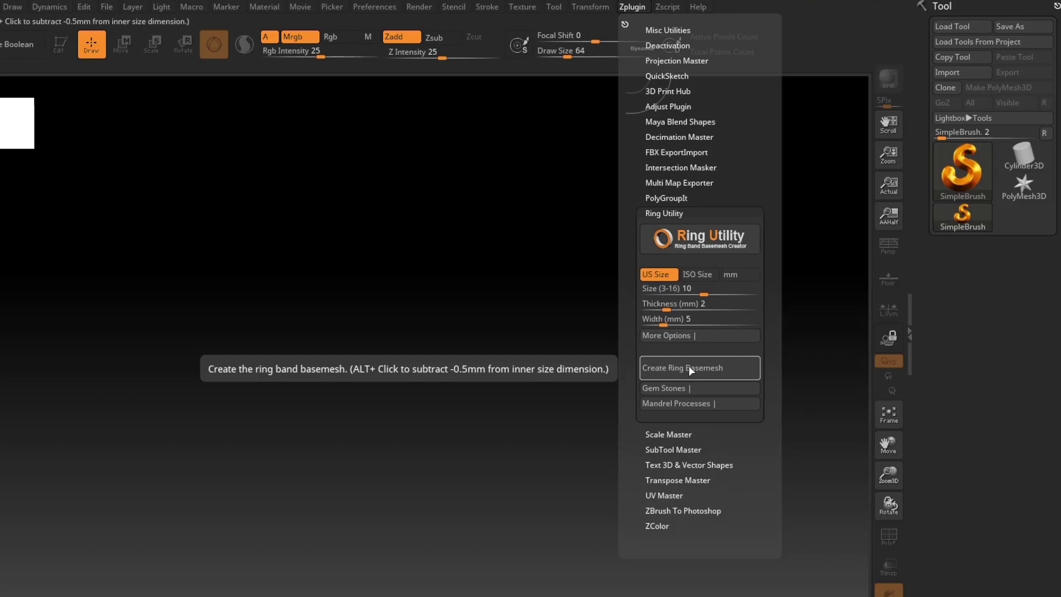
{"action": "left_click", "coordinate": [693, 367]}
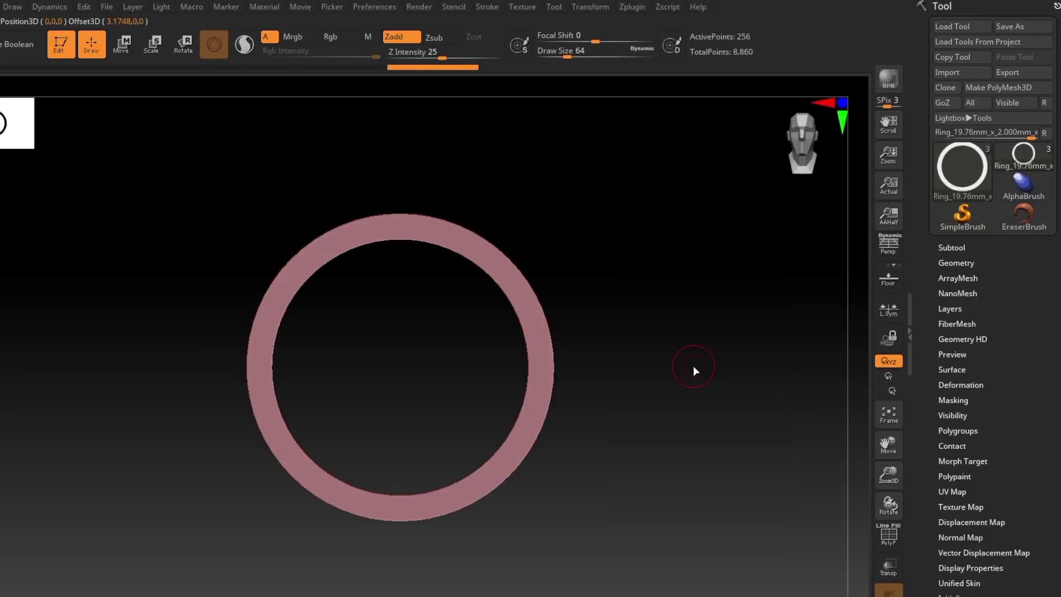
{"action": "left_click_drag", "start_coordinate": [400, 324], "coordinate": [483, 372]}
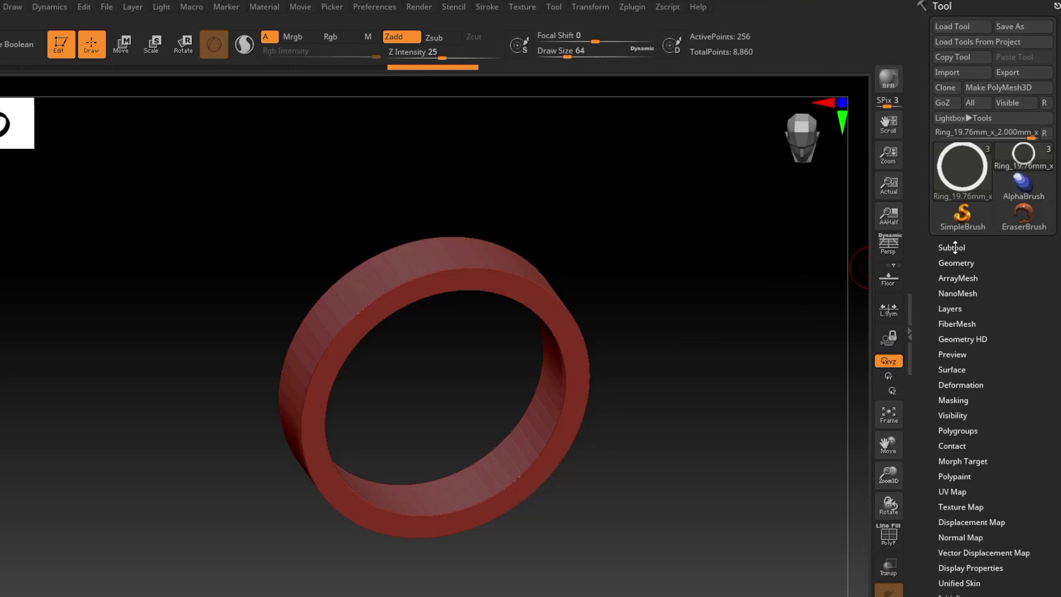
- Inspect the ring's subtools by temporarily showing the hidden mandrel and the Ring_US_Size10 box, leaving only the band visible
{"action": "left_click", "coordinate": [954, 247]}
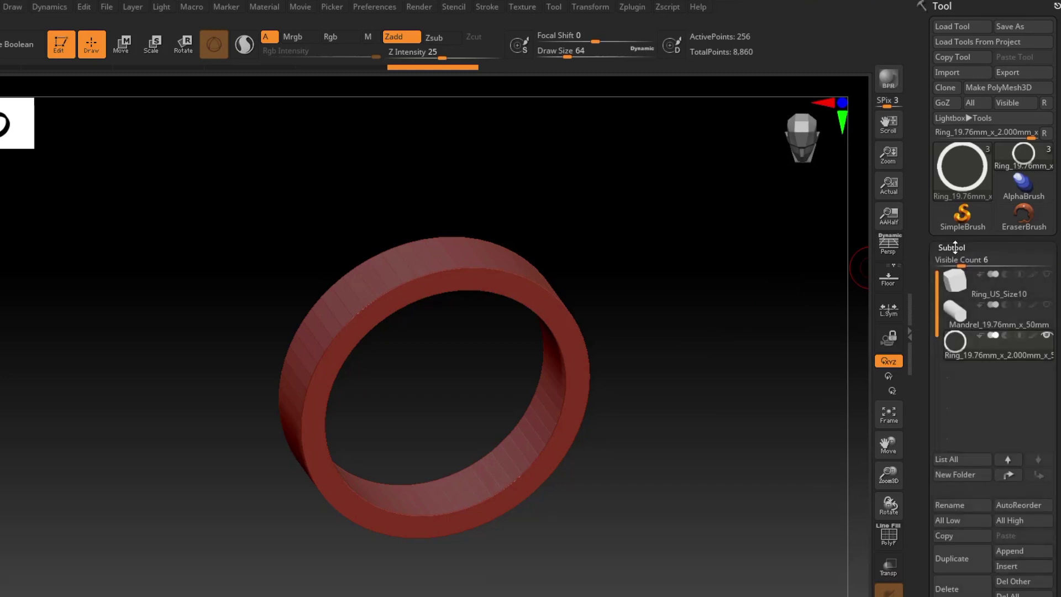
{"action": "mouse_move", "coordinate": [983, 340]}
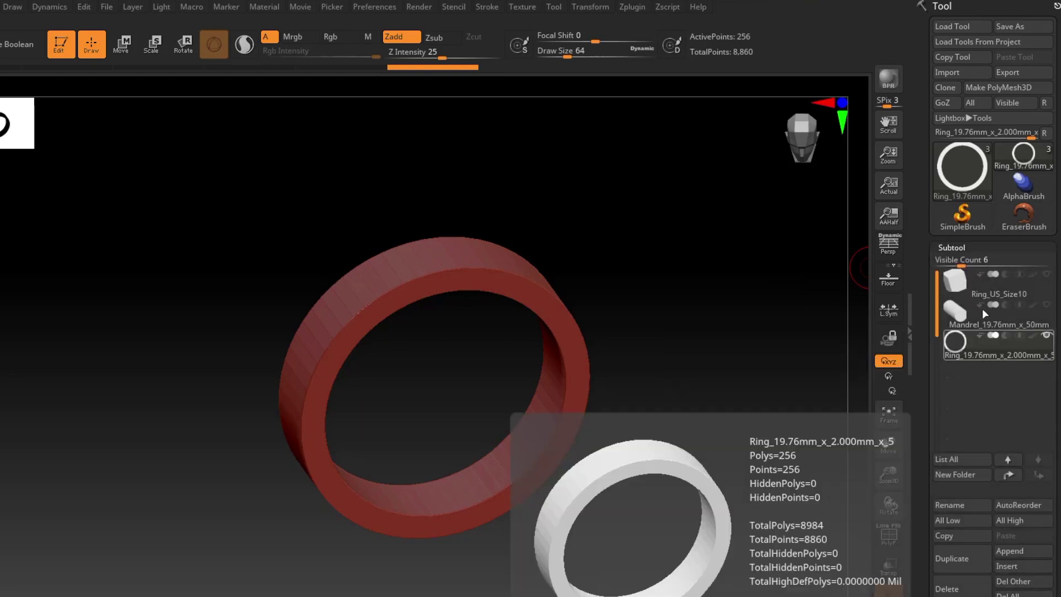
{"action": "mouse_move", "coordinate": [999, 306]}
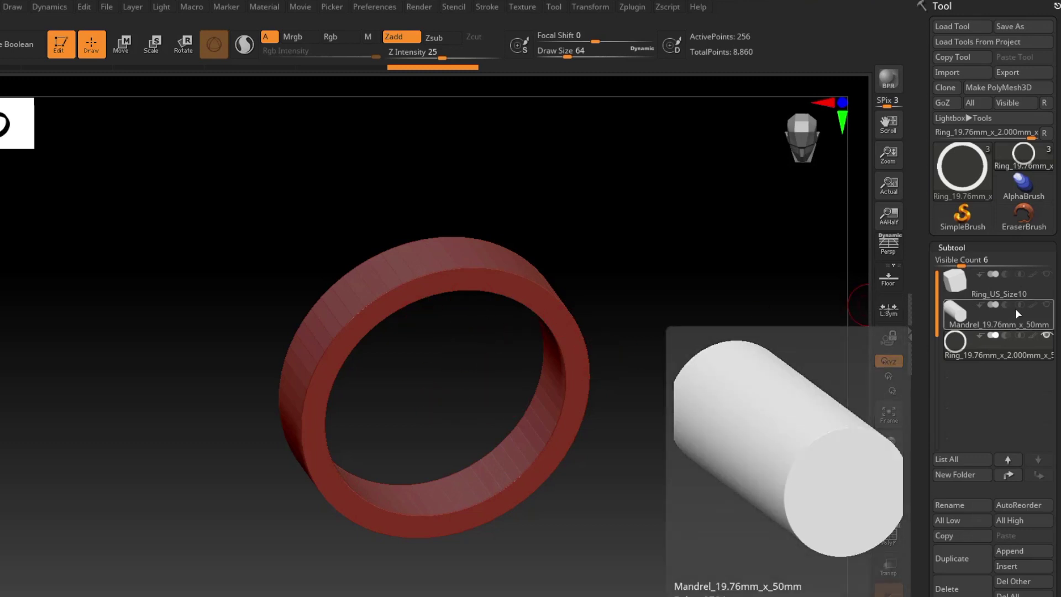
{"action": "left_click", "coordinate": [1046, 305]}
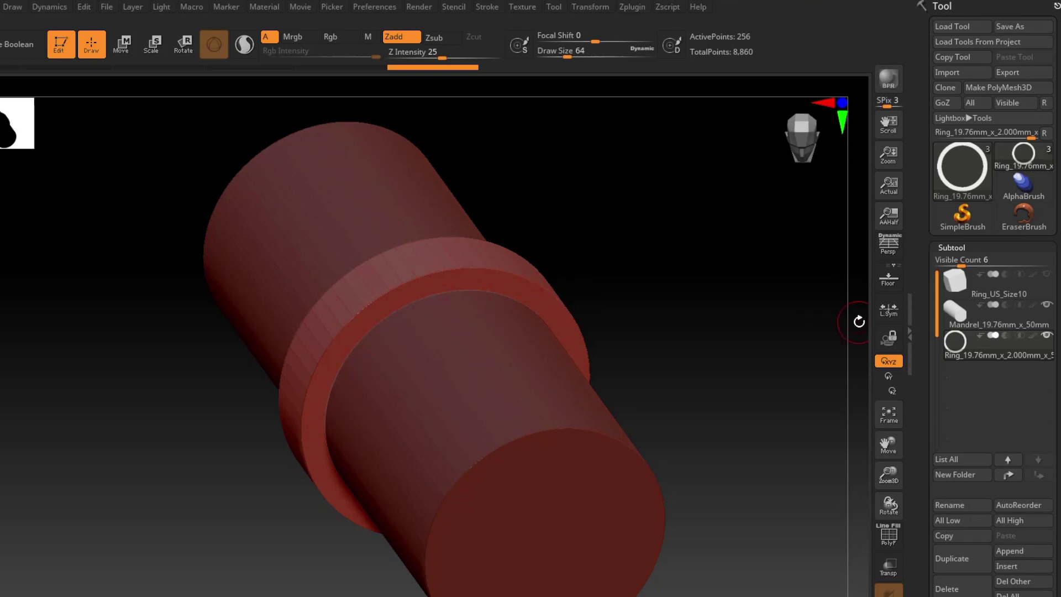
{"action": "left_click", "coordinate": [1049, 277]}
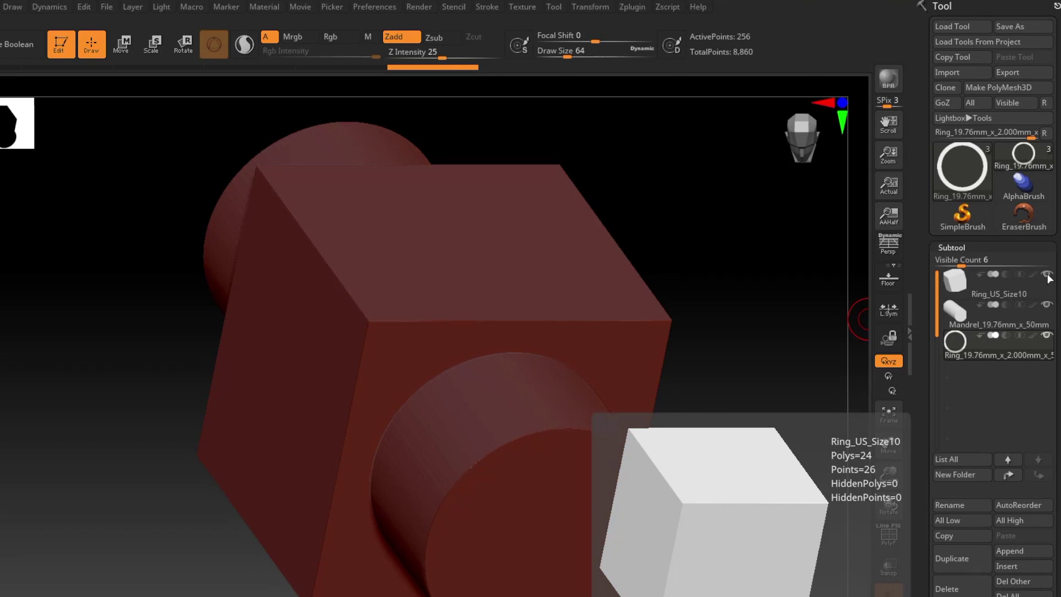
{"action": "left_click", "coordinate": [1049, 277]}
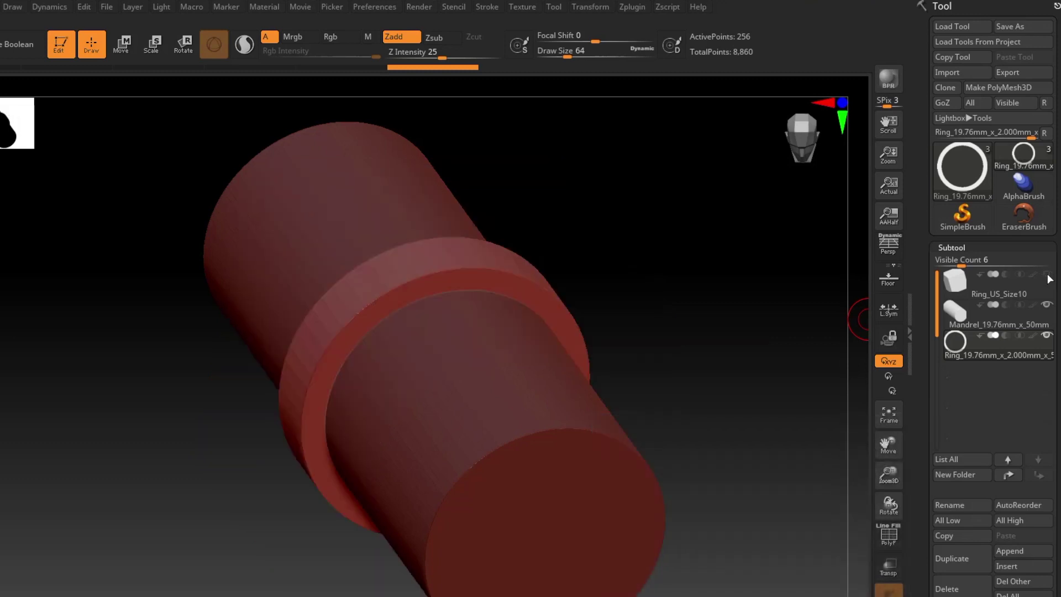
{"action": "mouse_move", "coordinate": [1048, 309]}
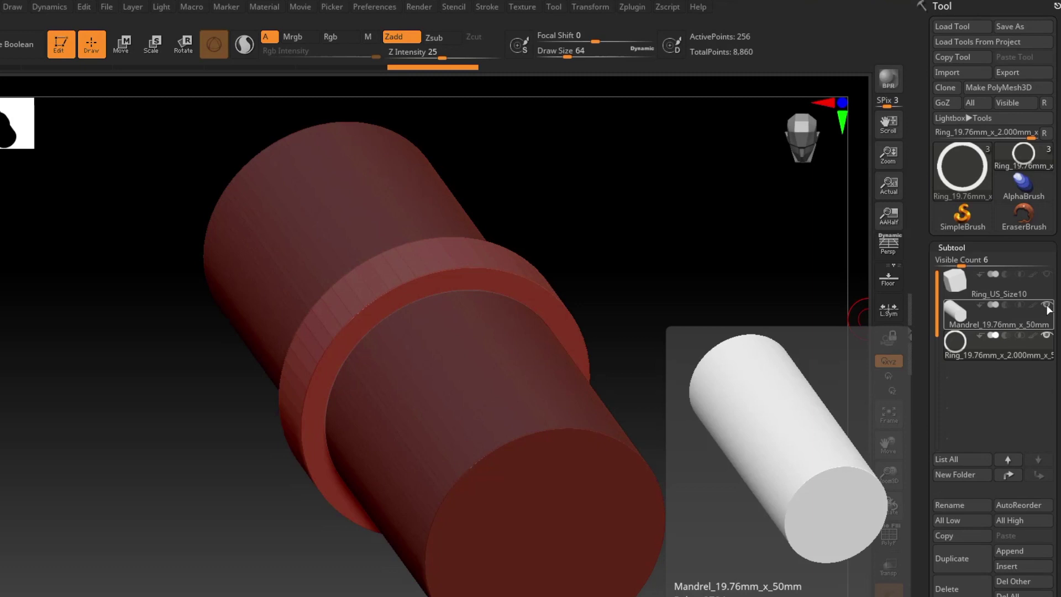
{"action": "left_click", "coordinate": [1048, 305]}
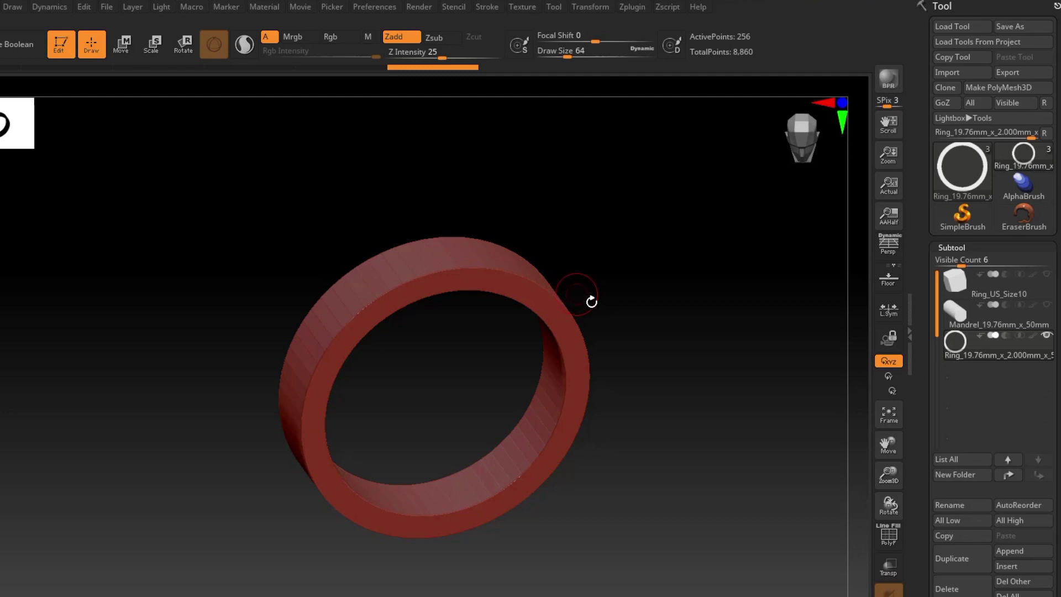
- Turn on the polyframe display and examine the ring band's segments and polygroups from several angles
{"action": "left_click", "coordinate": [891, 541]}
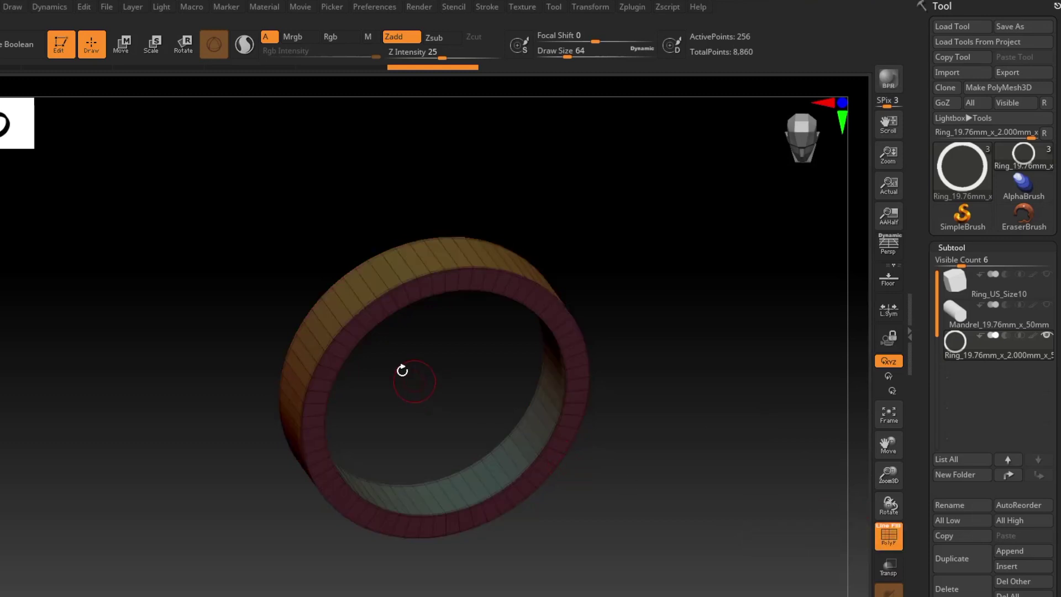
{"action": "left_click_drag", "start_coordinate": [402, 367], "coordinate": [444, 367]}
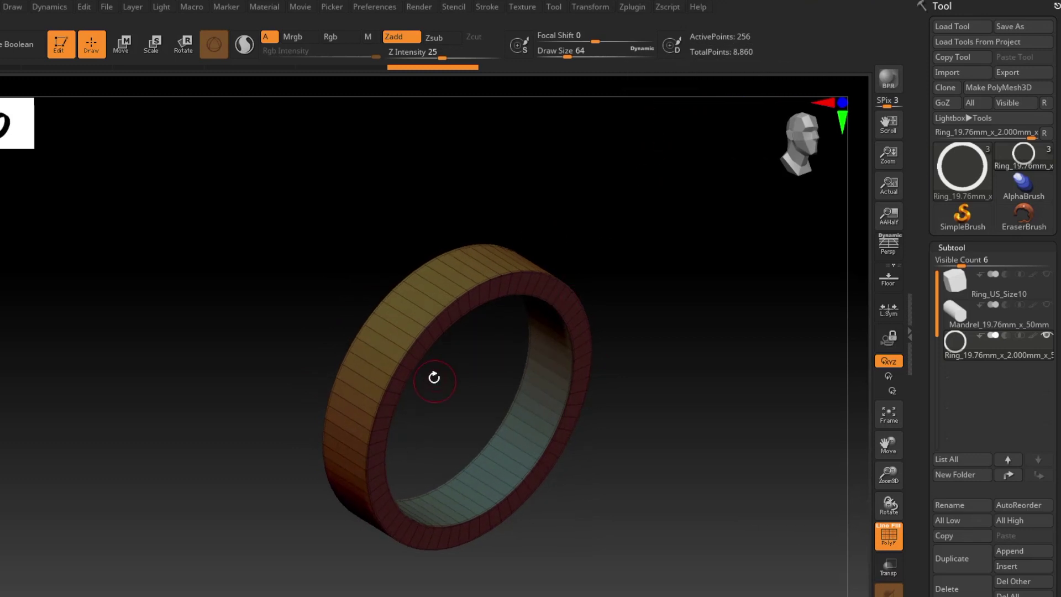
{"action": "left_click_drag", "start_coordinate": [456, 370], "coordinate": [474, 428], "text": "alt"}
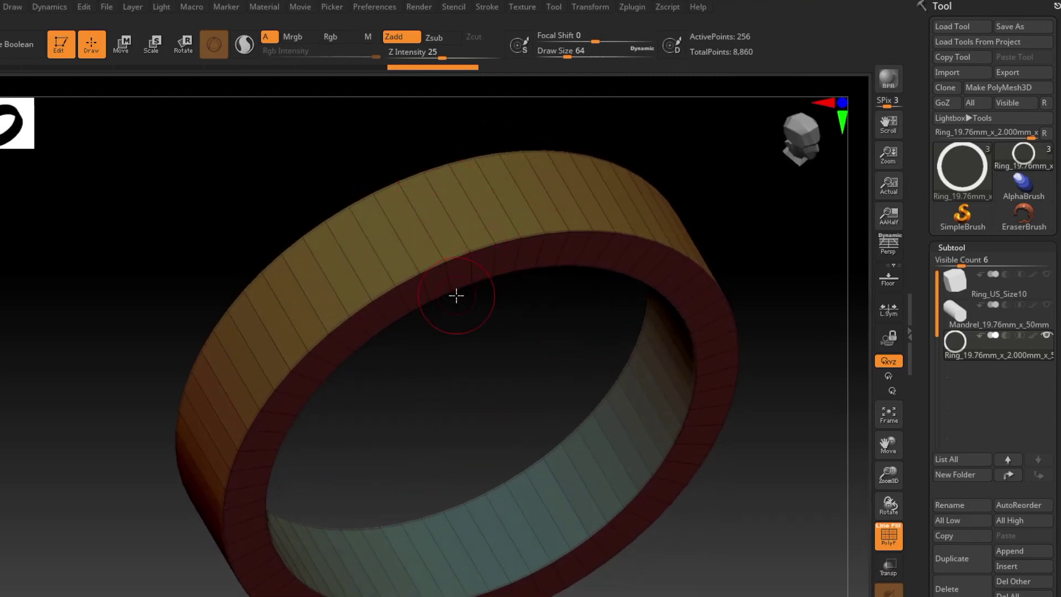
{"action": "mouse_move", "coordinate": [435, 284]}
{"action": "left_mouse_down", "text": "alt"}
{"action": "mouse_move", "coordinate": [475, 438]}
{"action": "mouse_move", "coordinate": [372, 308]}
{"action": "left_mouse_up", "text": "alt"}
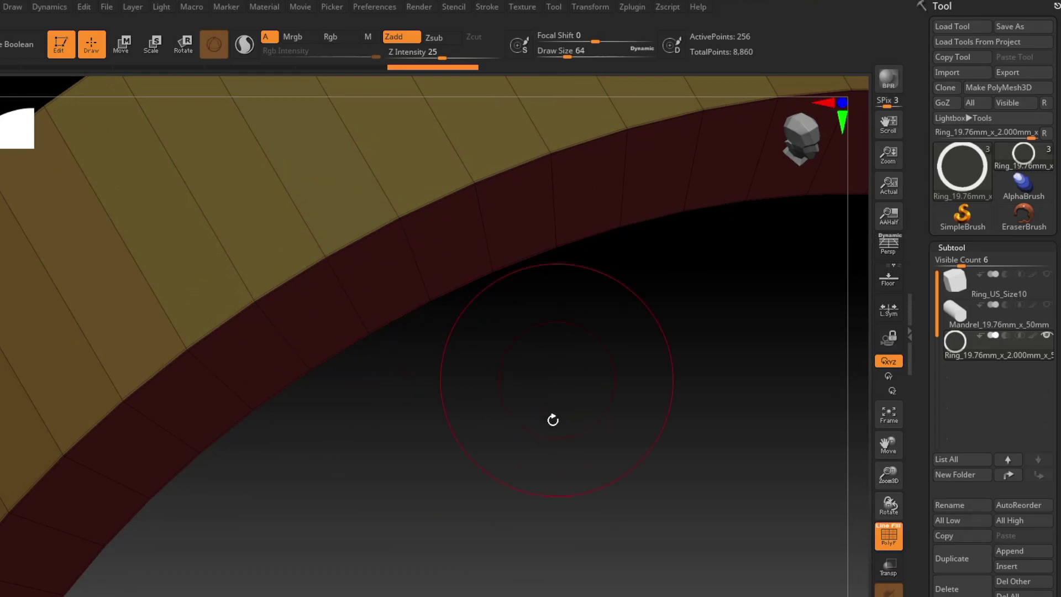
{"action": "left_click_drag", "start_coordinate": [556, 412], "coordinate": [517, 329]}
{"action": "key", "text": "f"}
{"action": "mouse_move", "coordinate": [552, 407]}
{"action": "left_mouse_down"}
{"action": "mouse_move", "coordinate": [525, 389]}
{"action": "mouse_move", "coordinate": [494, 401]}
{"action": "mouse_move", "coordinate": [558, 418]}
{"action": "mouse_move", "coordinate": [571, 445]}
{"action": "mouse_move", "coordinate": [575, 434]}
{"action": "mouse_move", "coordinate": [532, 432]}
{"action": "mouse_move", "coordinate": [492, 374]}
{"action": "mouse_move", "coordinate": [440, 348]}
{"action": "left_mouse_up"}
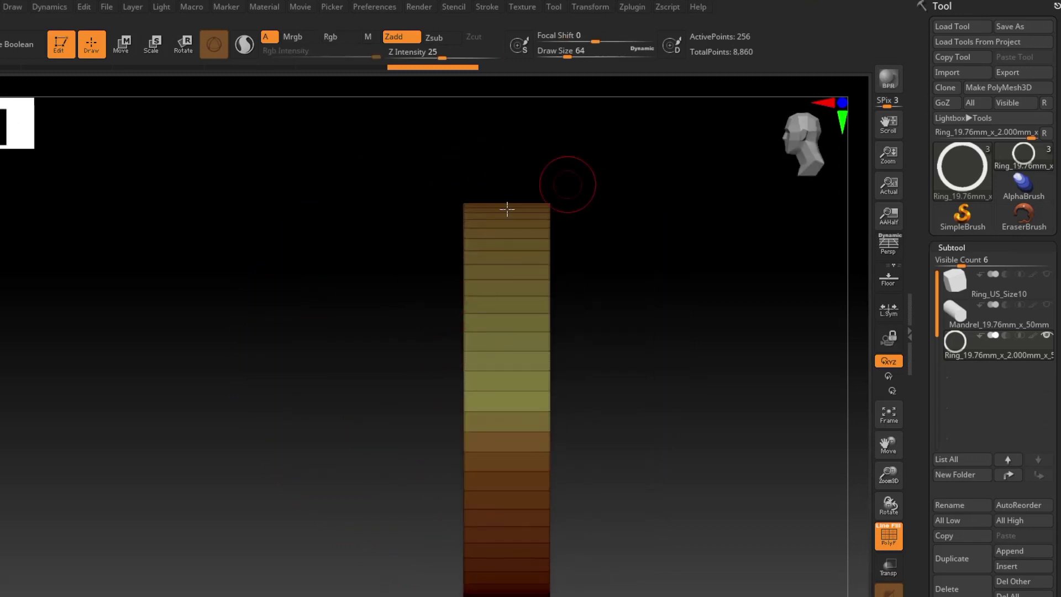
{"action": "left_click_drag", "start_coordinate": [556, 337], "coordinate": [538, 414]}
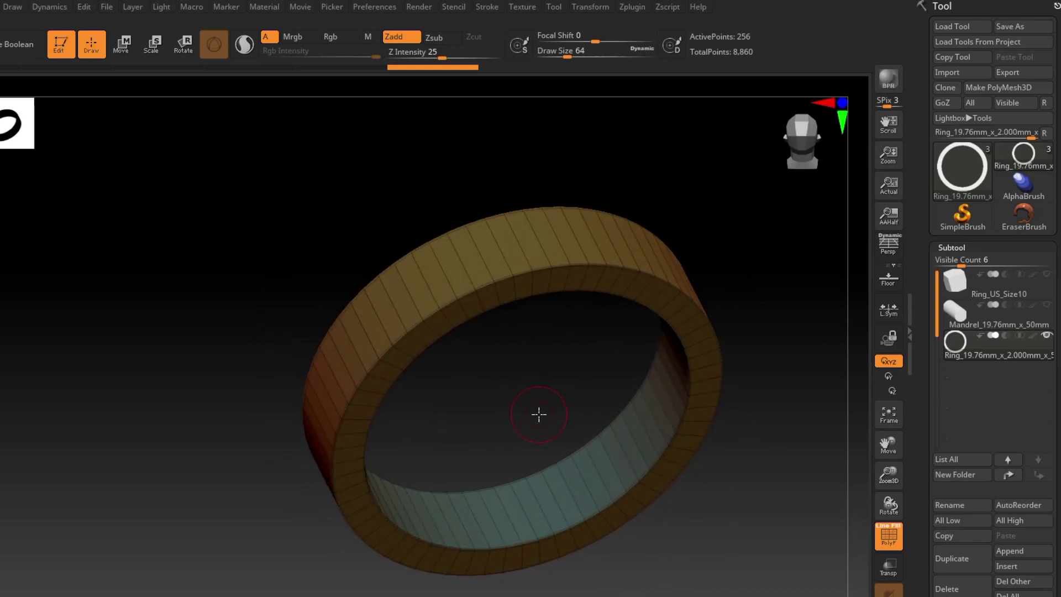
{"action": "left_click_drag", "start_coordinate": [549, 403], "coordinate": [501, 400], "text": "alt"}
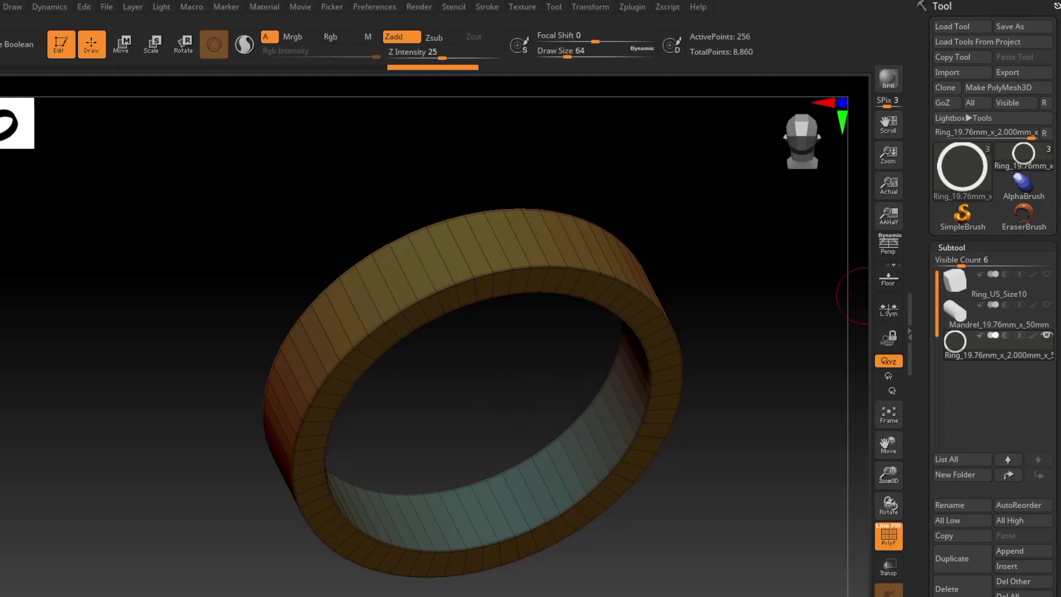
{"action": "left_click_drag", "start_coordinate": [851, 295], "coordinate": [584, 327]}
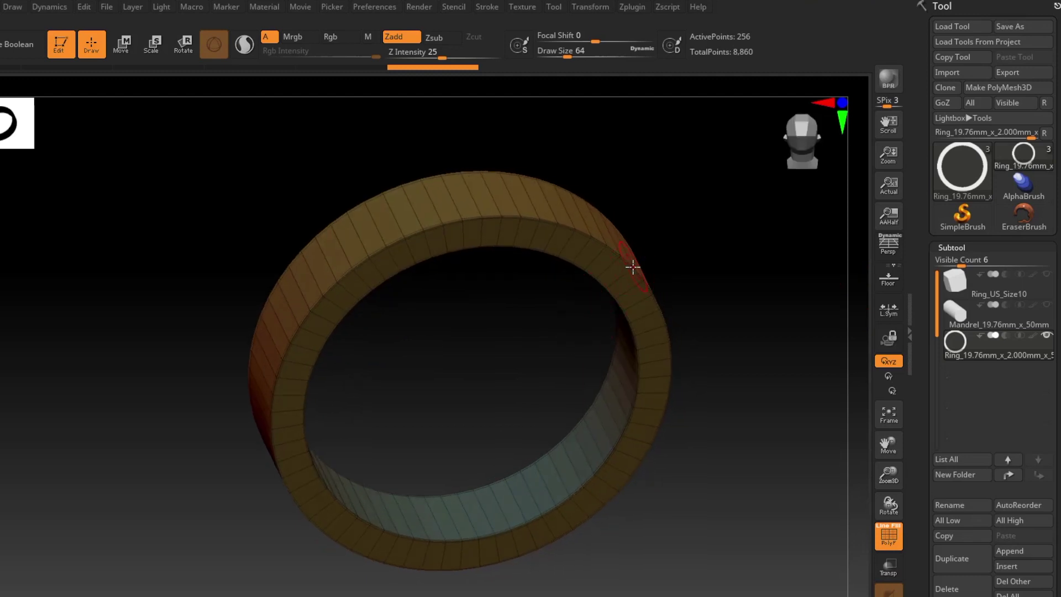
- Add a round 6.5 mm gem stone subtool with Ring Utility, with On Band positioning turned off
{"action": "left_click", "coordinate": [632, 9]}
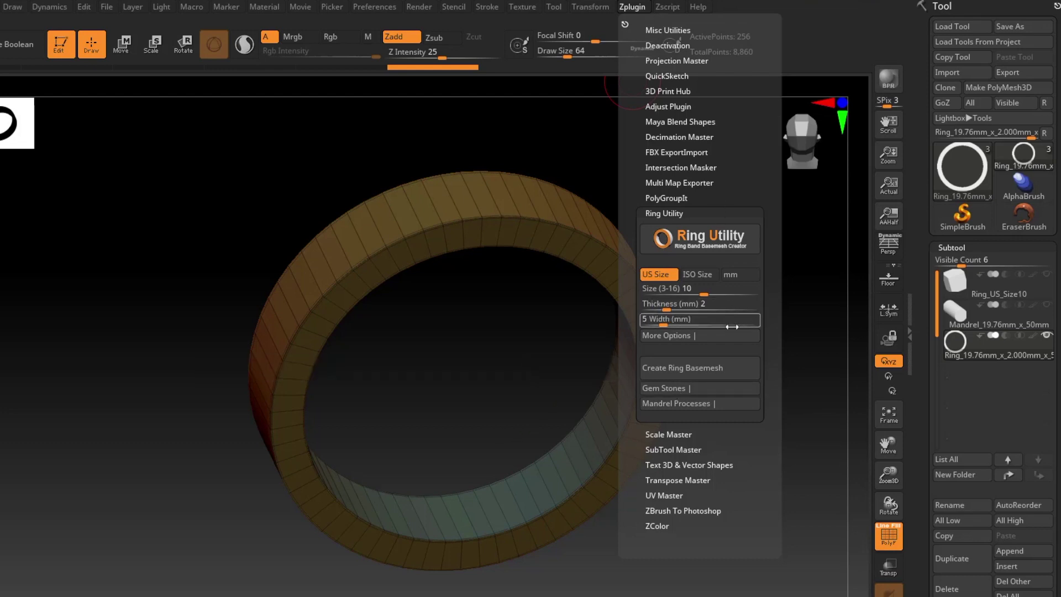
{"action": "left_click", "coordinate": [674, 389]}
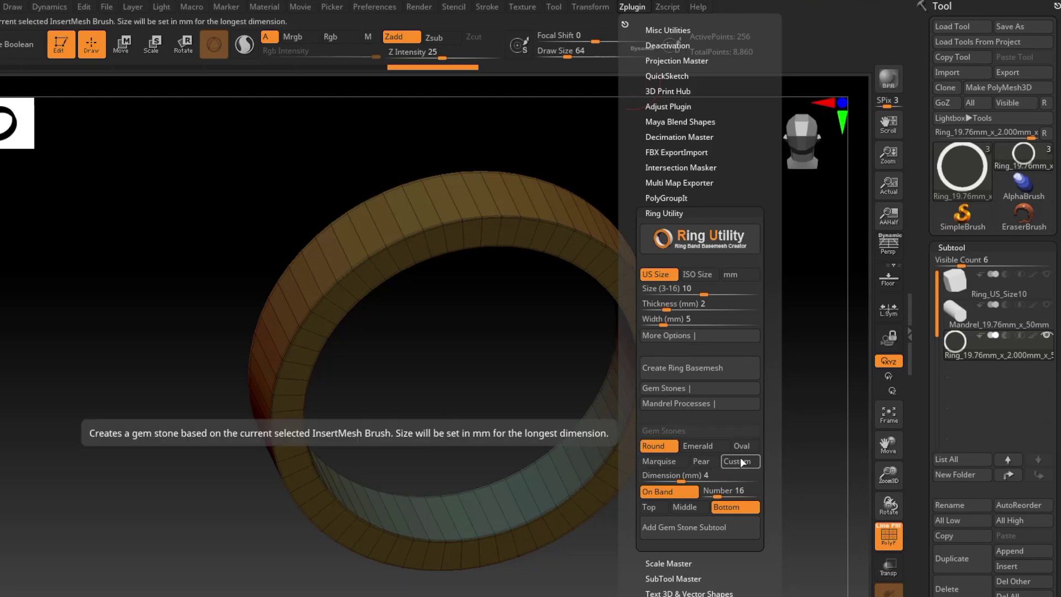
{"action": "left_click", "coordinate": [651, 476]}
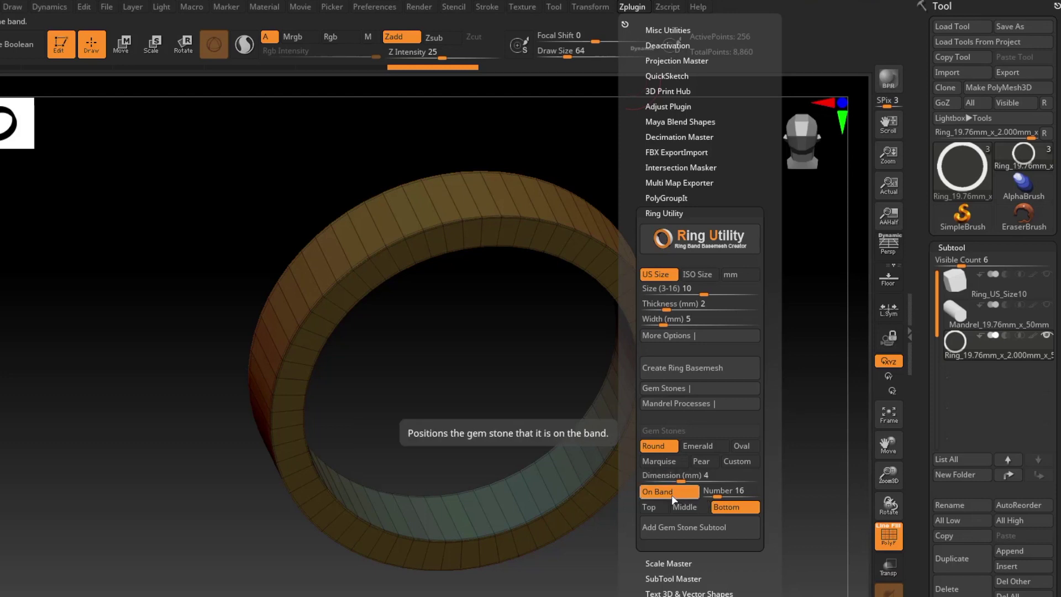
{"action": "left_click", "coordinate": [716, 491]}
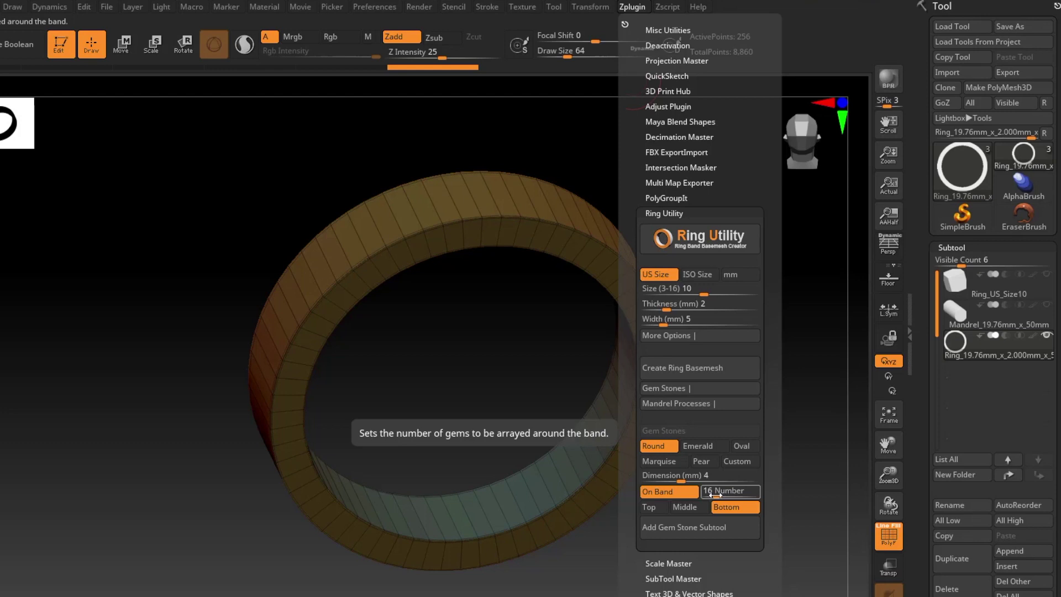
{"action": "left_click", "coordinate": [644, 474]}
{"action": "type", "text": "4.5"}
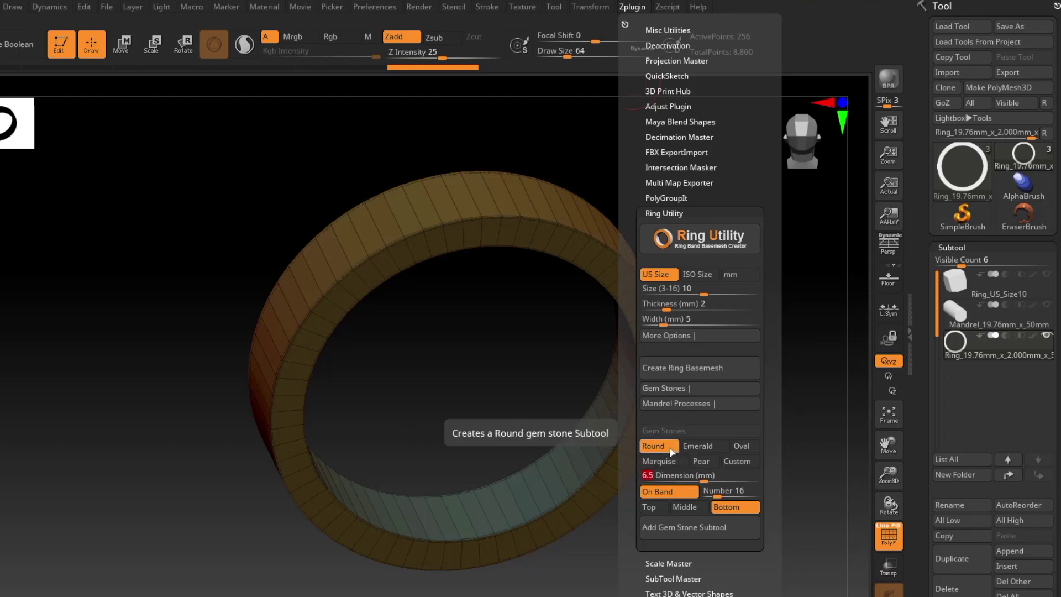
{"action": "left_click", "coordinate": [677, 493]}
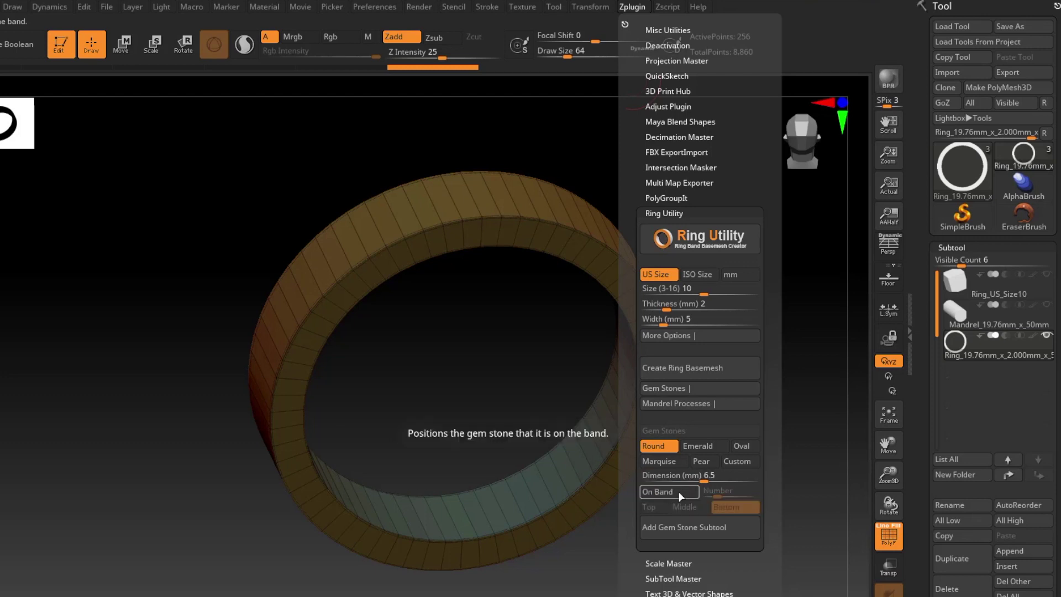
{"action": "left_click", "coordinate": [696, 530]}
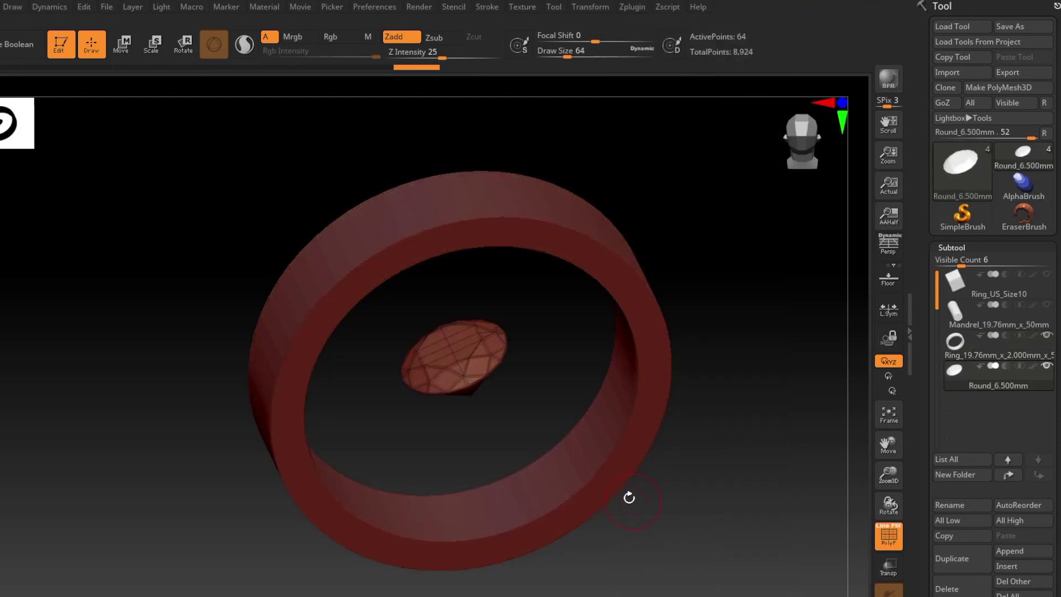
- Turn off the polyframe display and examine the round gem inside the ring band from several angles
{"action": "left_click_drag", "start_coordinate": [502, 440], "coordinate": [737, 394]}
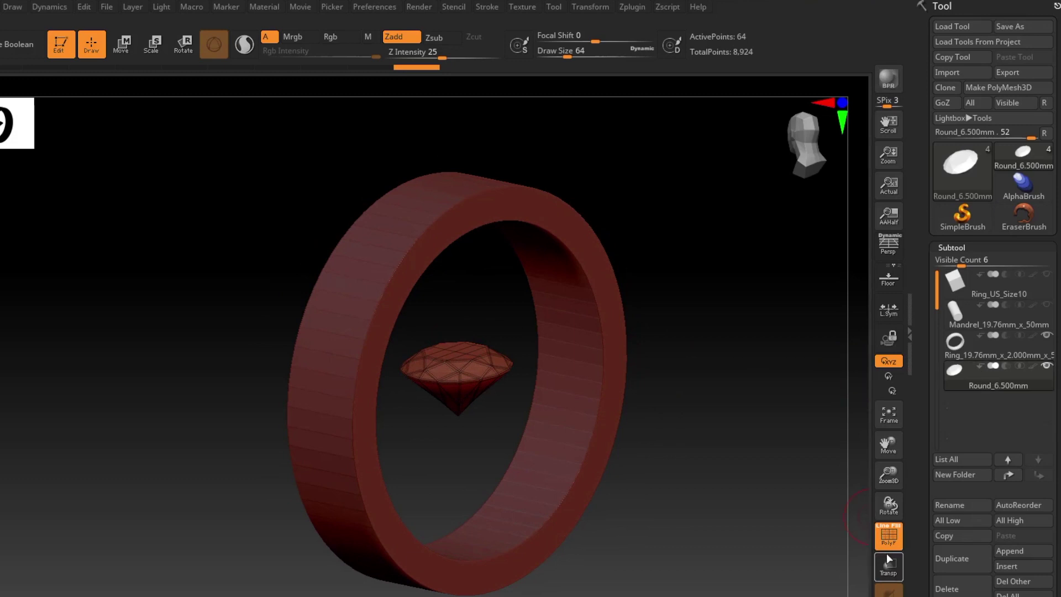
{"action": "left_click", "coordinate": [889, 536]}
{"action": "left_click_drag", "start_coordinate": [556, 493], "coordinate": [530, 385]}
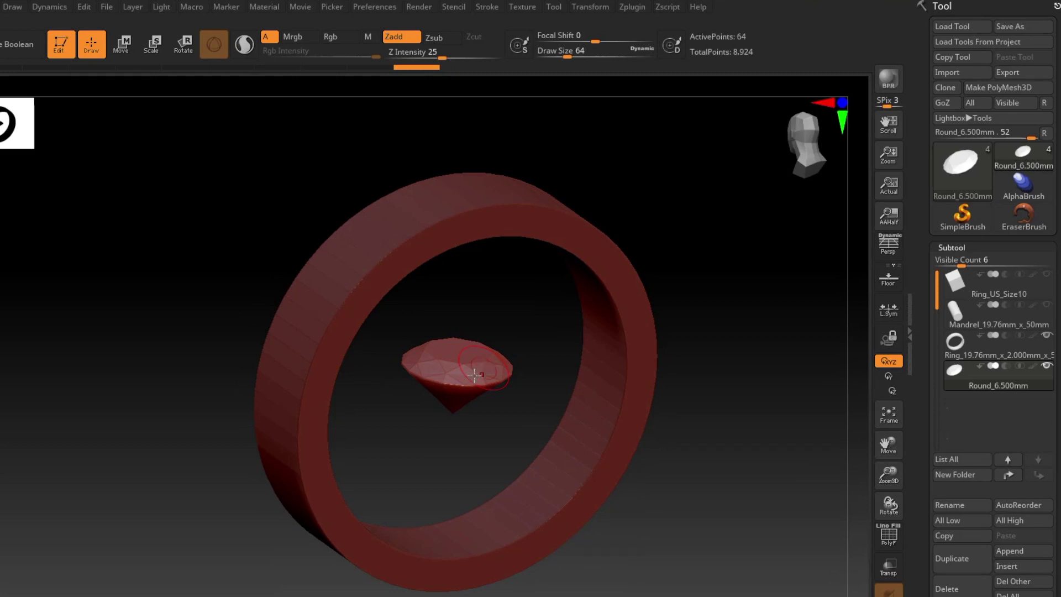
{"action": "mouse_move", "coordinate": [497, 355]}
{"action": "right_mouse_down"}
{"action": "mouse_move", "coordinate": [480, 387]}
{"action": "mouse_move", "coordinate": [488, 343]}
{"action": "mouse_move", "coordinate": [532, 372]}
{"action": "right_mouse_up"}
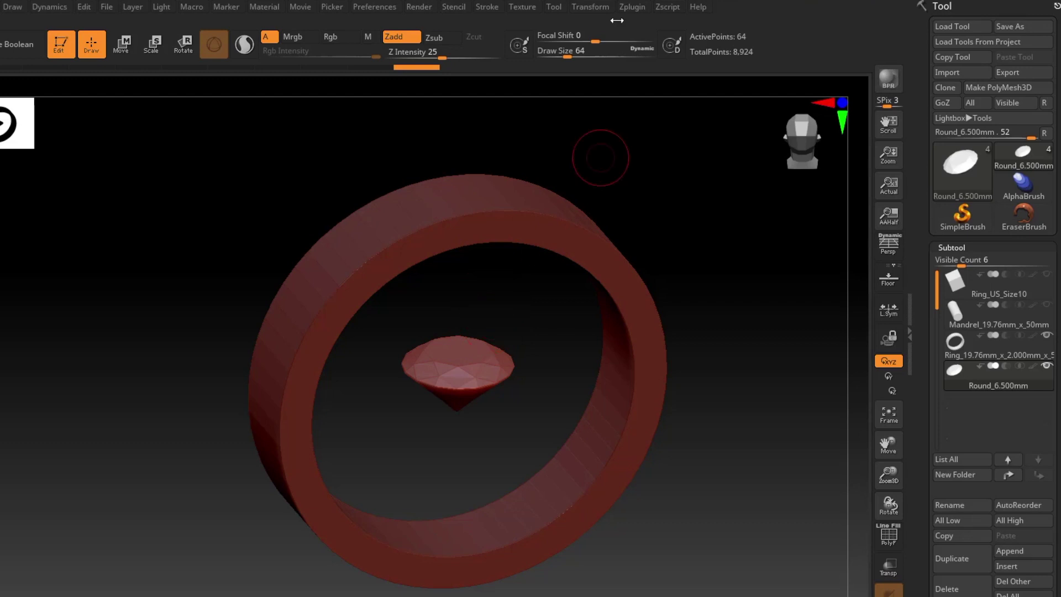
- Review the Mandrel Processes options of Ring Utility without changing them, and look at the ring band and gem side-on
{"action": "left_click", "coordinate": [632, 7]}
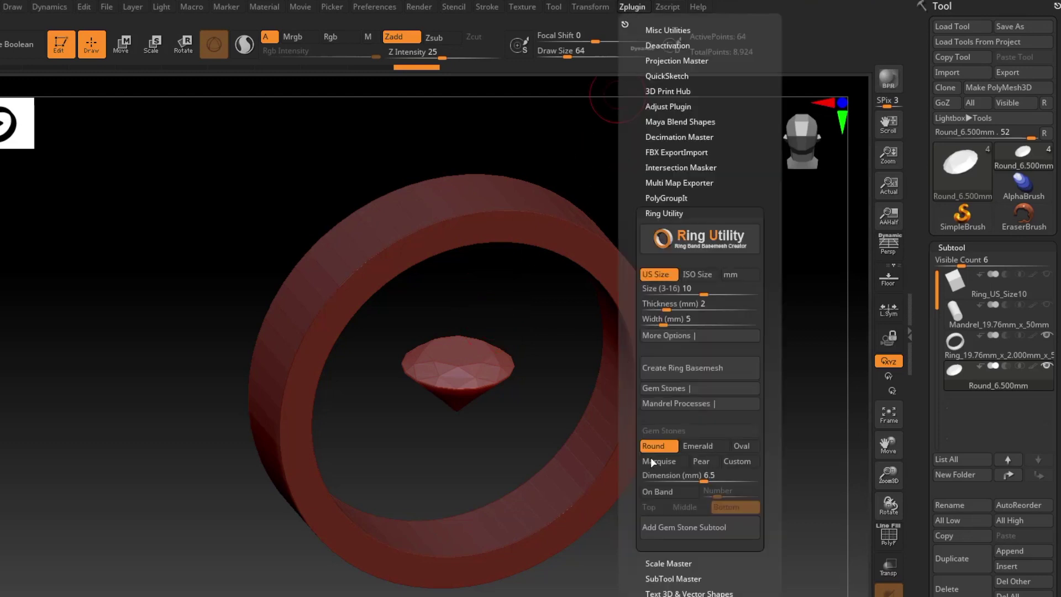
{"action": "left_click", "coordinate": [680, 404]}
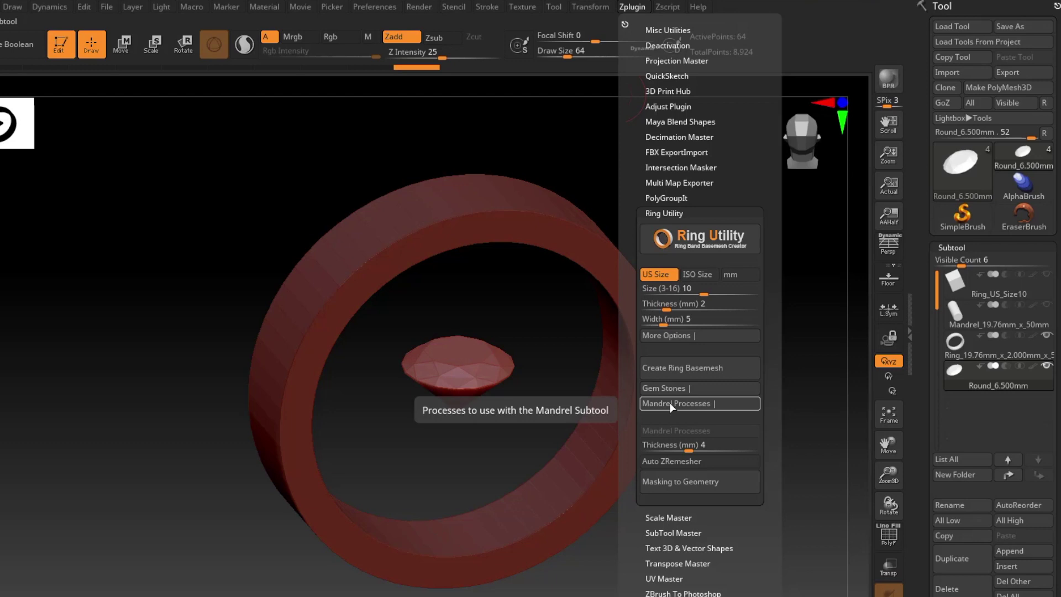
{"action": "left_click_drag", "start_coordinate": [608, 386], "coordinate": [579, 389]}
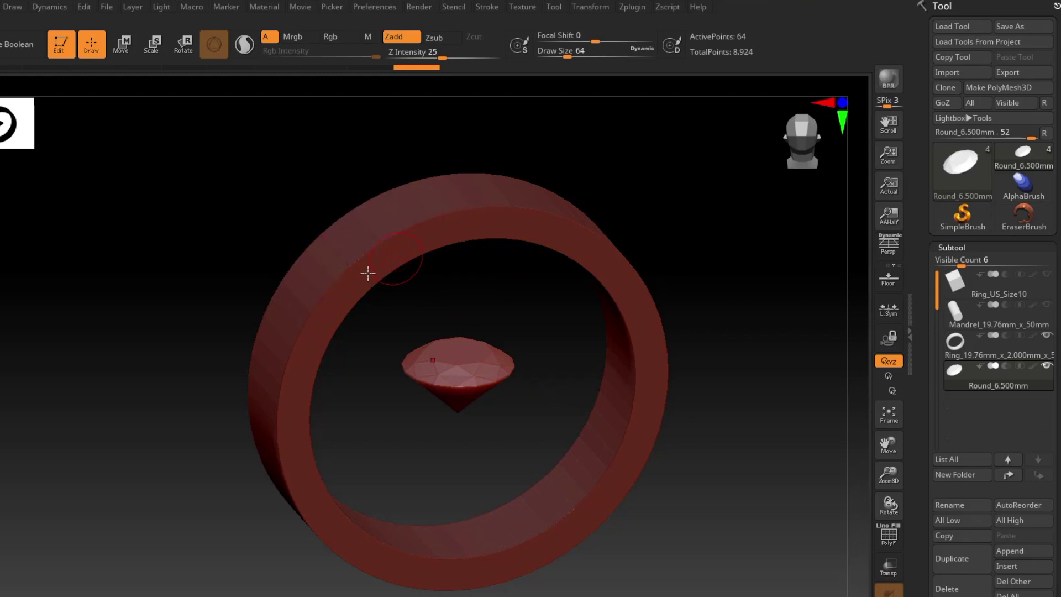
{"action": "left_click_drag", "start_coordinate": [419, 303], "coordinate": [185, 264]}
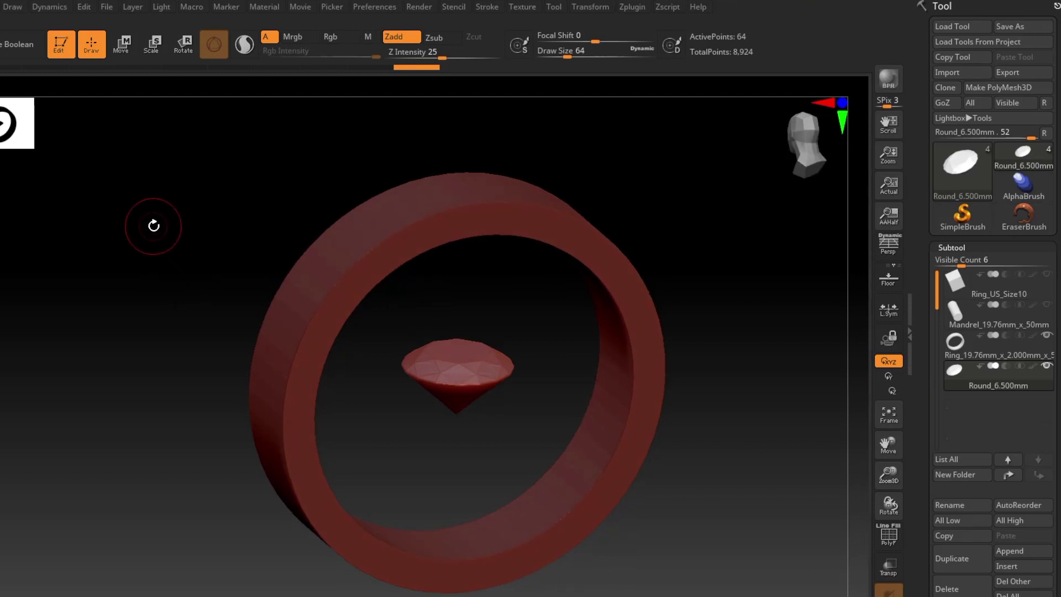
{"action": "left_click_drag", "start_coordinate": [350, 353], "coordinate": [417, 355], "text": "shift"}
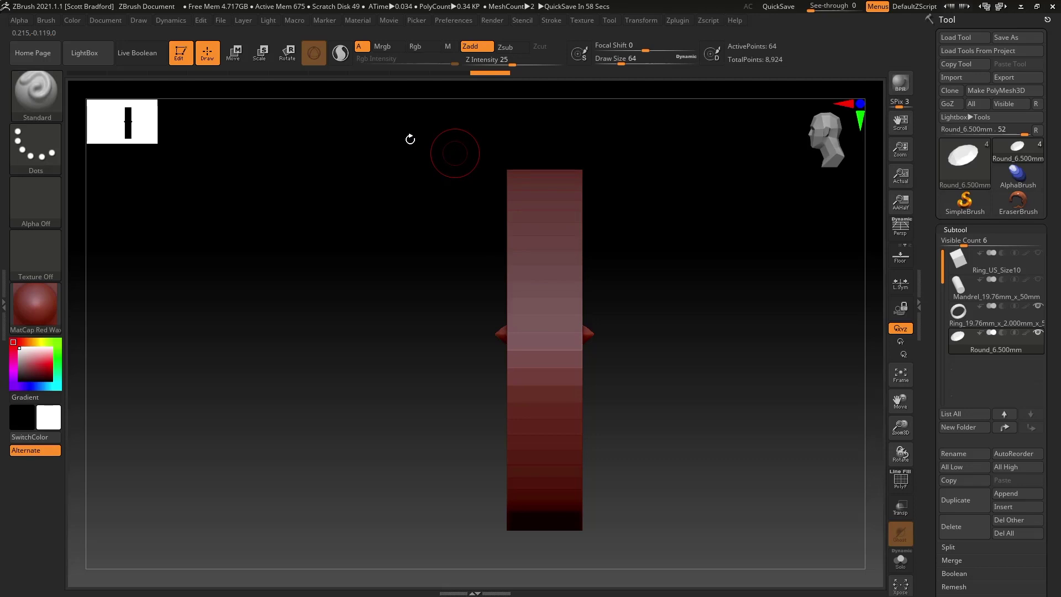
- Create a new document and draw a Cylinder3D primitive in the middle of the empty canvas, with Edit mode turned on
{"action": "left_click", "coordinate": [108, 21]}
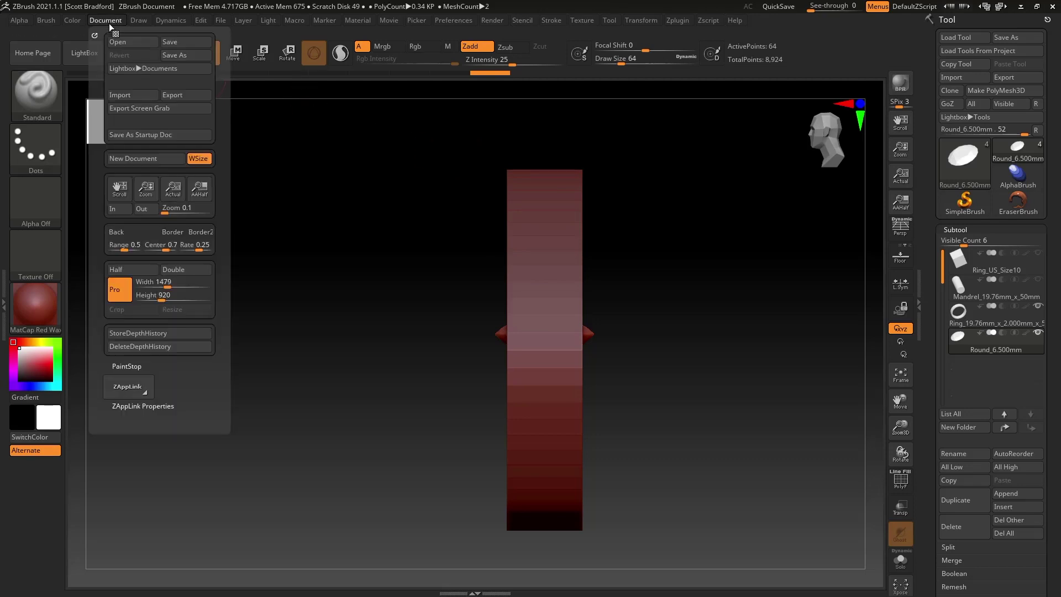
{"action": "left_click", "coordinate": [142, 159]}
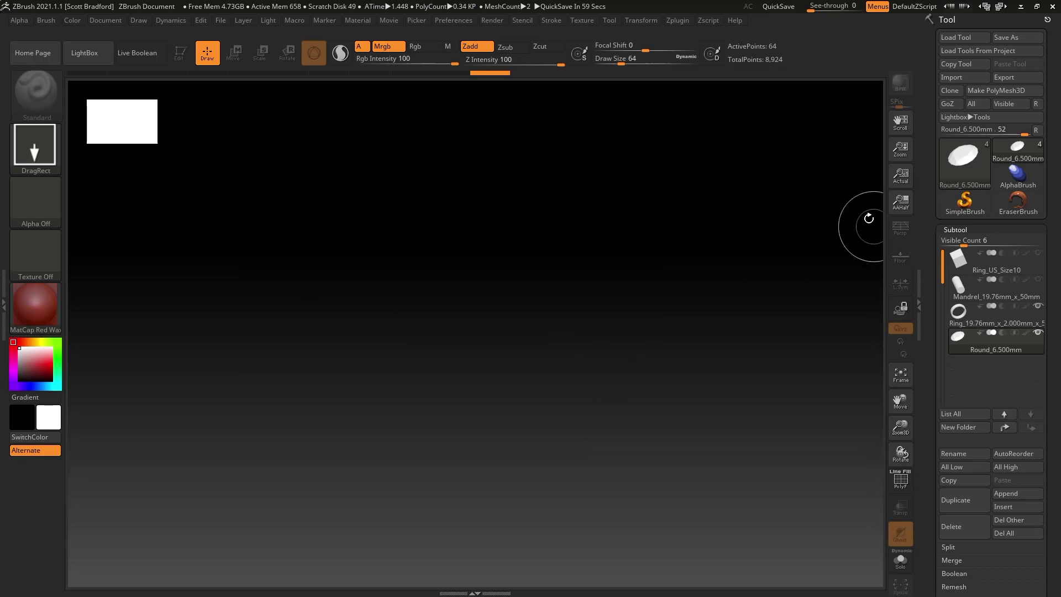
{"action": "left_click", "coordinate": [965, 171]}
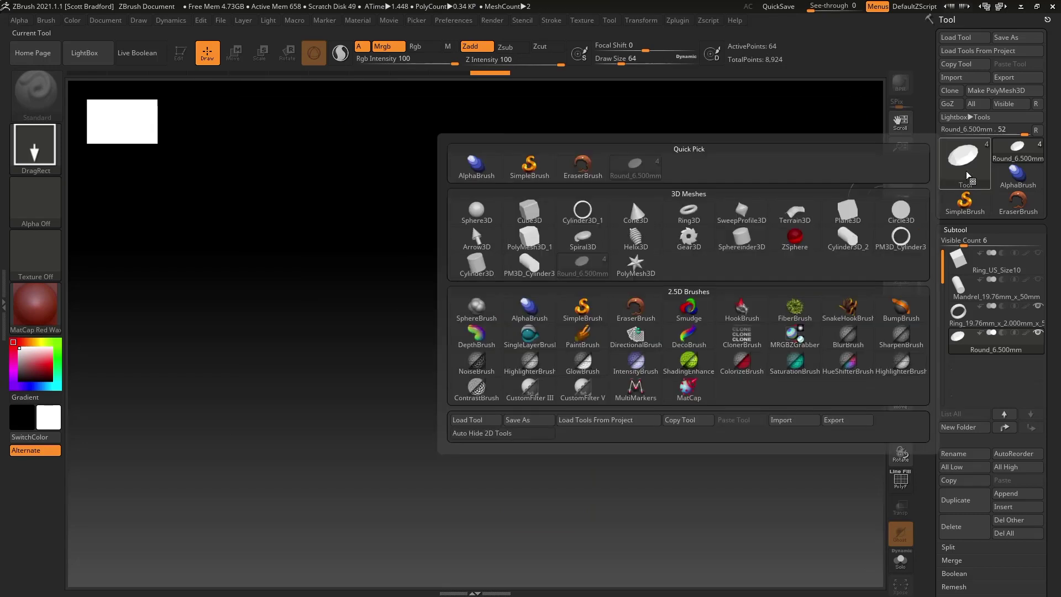
{"action": "mouse_move", "coordinate": [619, 261]}
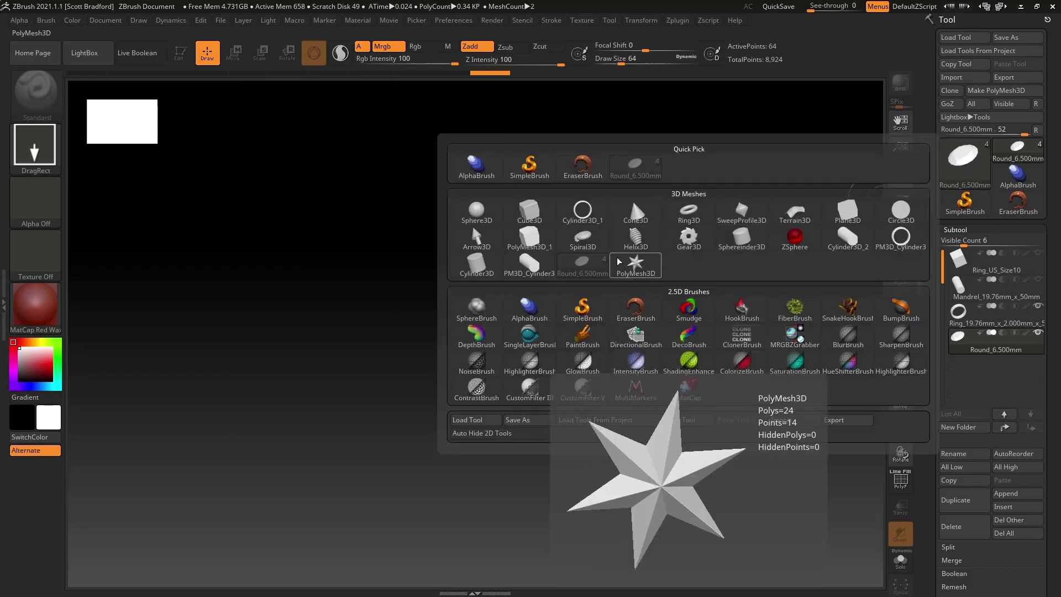
{"action": "mouse_move", "coordinate": [479, 265]}
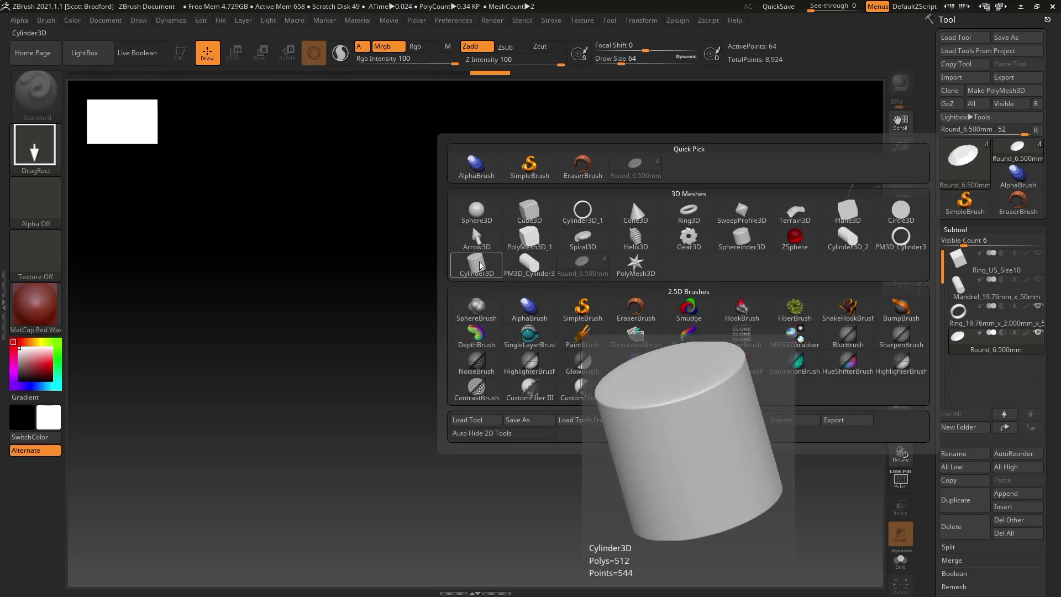
{"action": "left_click", "coordinate": [479, 265]}
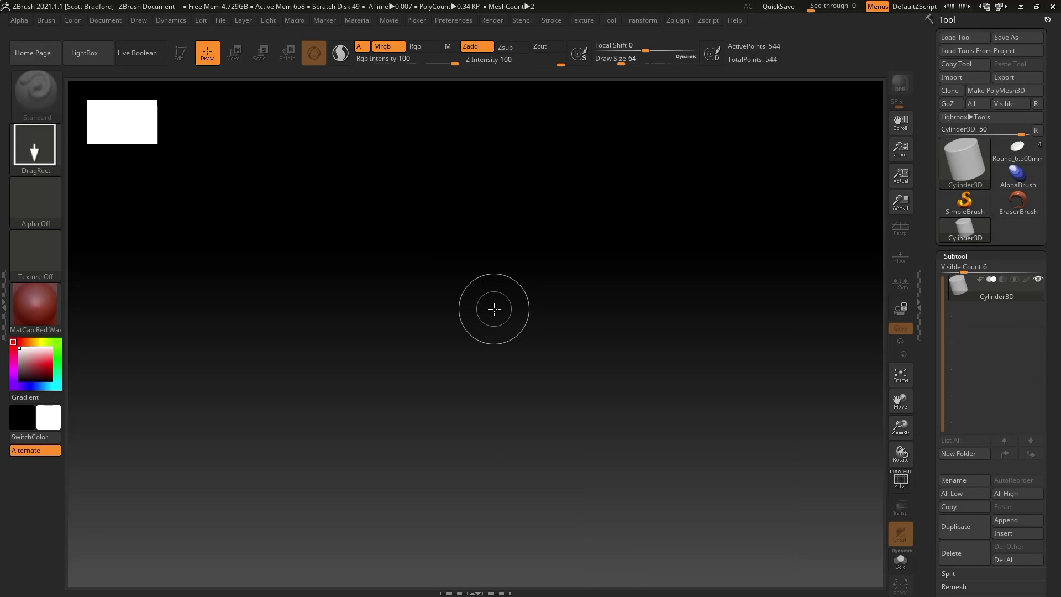
{"action": "left_click_drag", "start_coordinate": [491, 304], "coordinate": [491, 506]}
{"action": "key", "text": "t"}
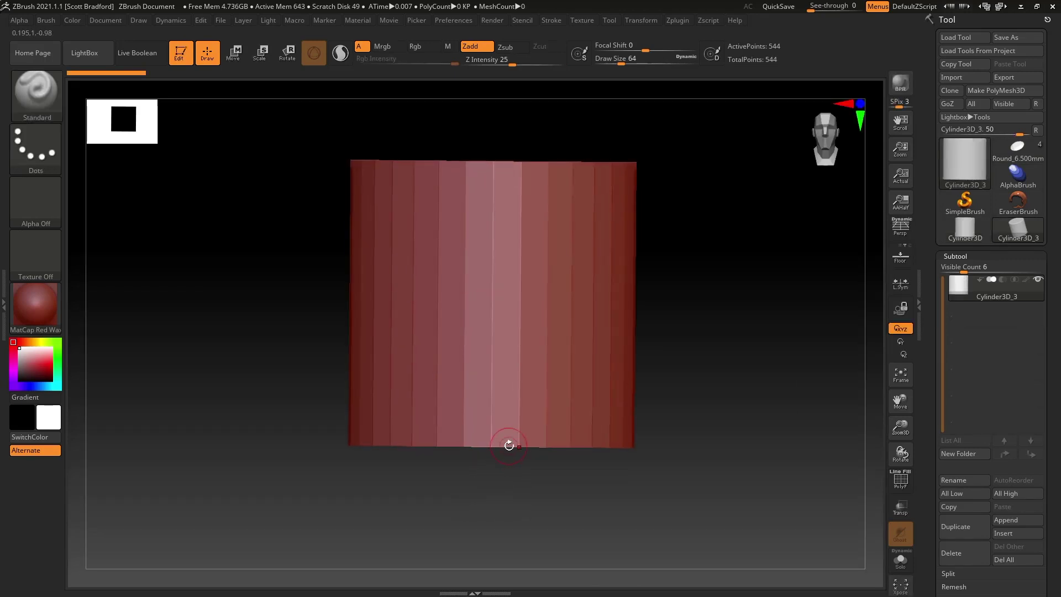
- Convert the cylinder primitive to a PolyMesh3D and open its geometry size settings
{"action": "right_click_drag", "start_coordinate": [563, 307], "coordinate": [643, 398]}
{"action": "right_click_drag", "start_coordinate": [568, 417], "coordinate": [580, 393], "text": "alt"}
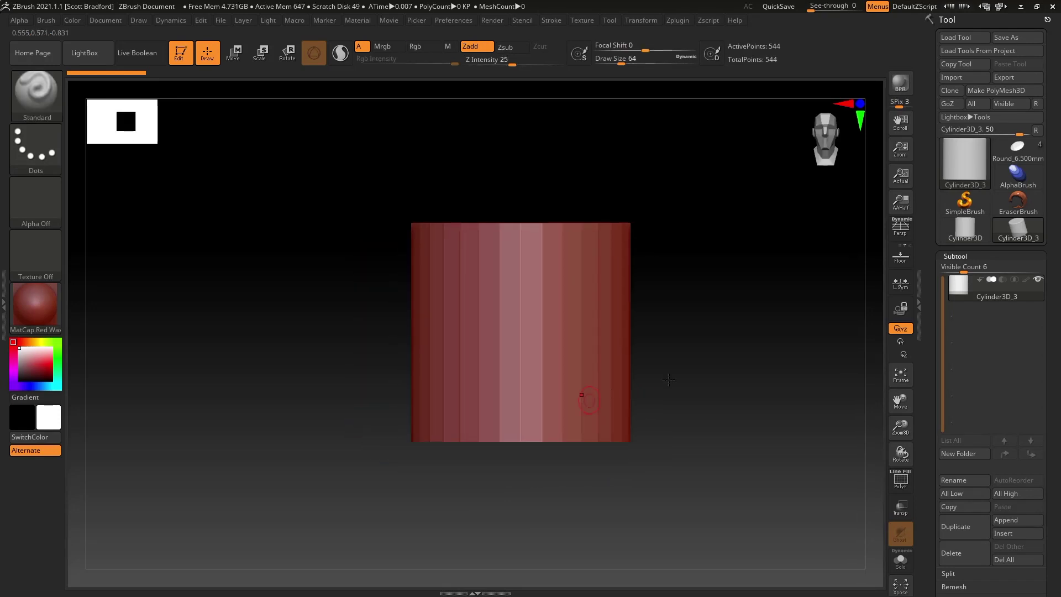
{"action": "scroll", "coordinate": [1052, 320], "scroll_direction": "down", "scroll_amount": 5}
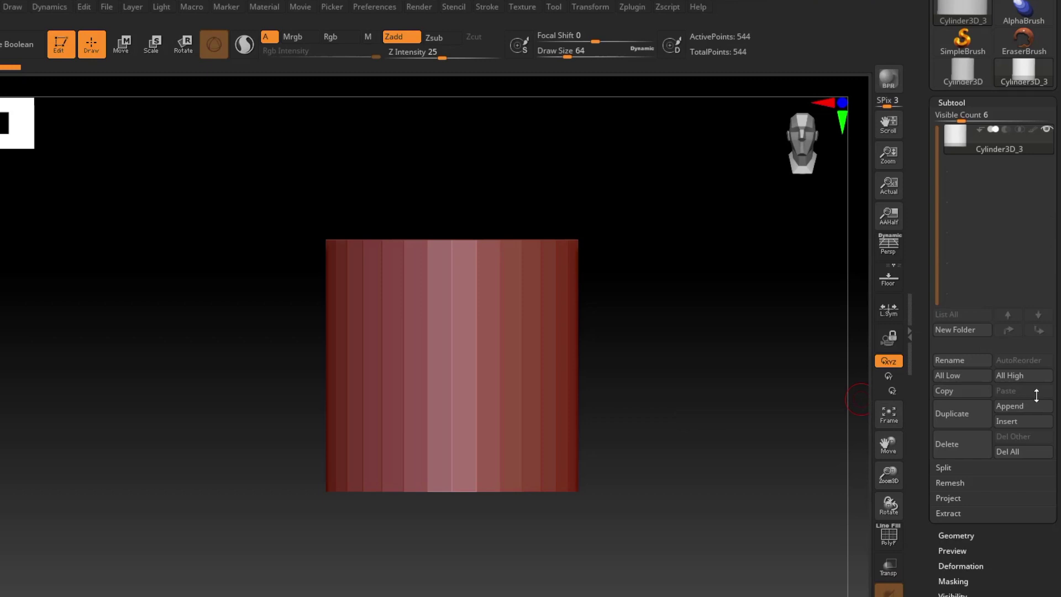
{"action": "scroll", "coordinate": [1041, 173], "scroll_direction": "down", "scroll_amount": 2}
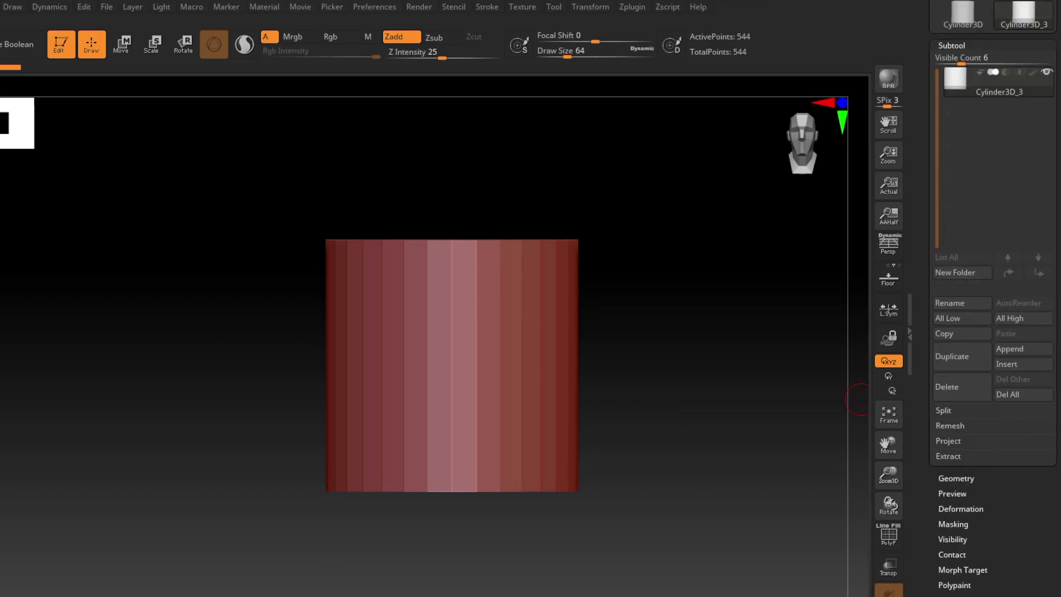
{"action": "scroll", "coordinate": [859, 398], "scroll_direction": "up", "scroll_amount": 7}
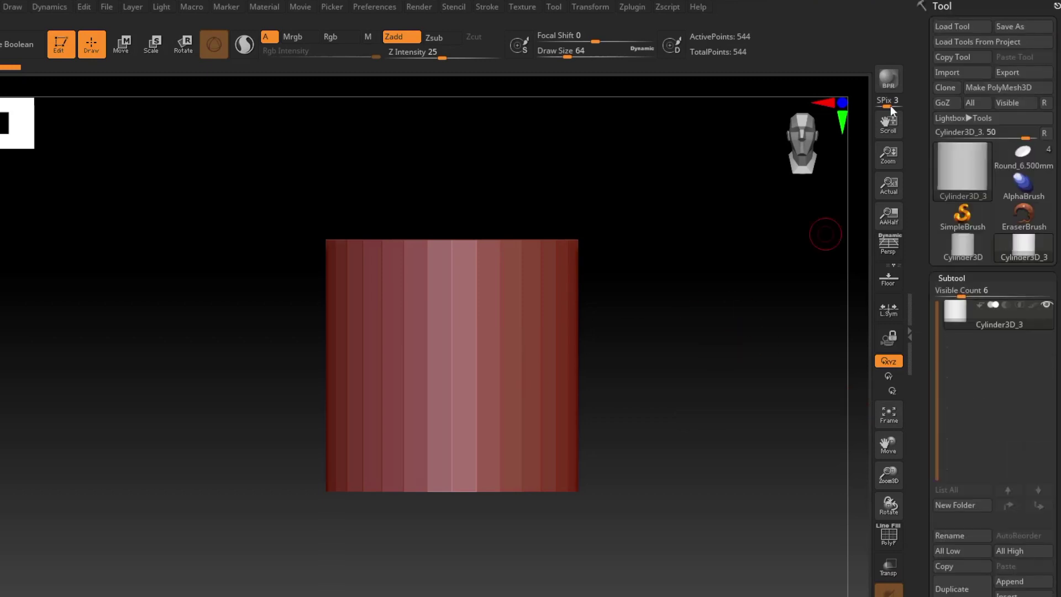
{"action": "left_click", "coordinate": [989, 90]}
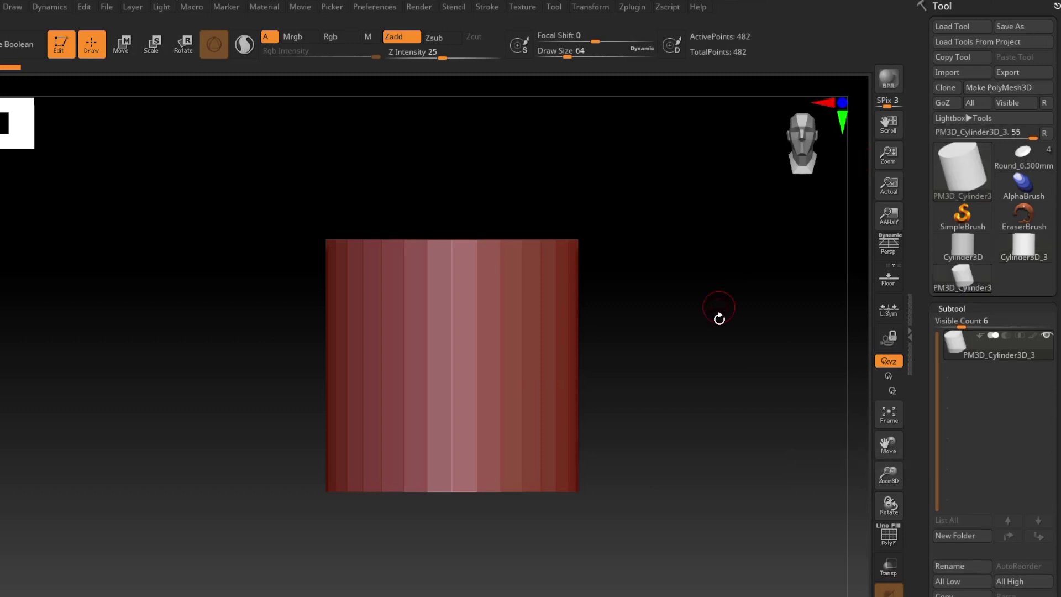
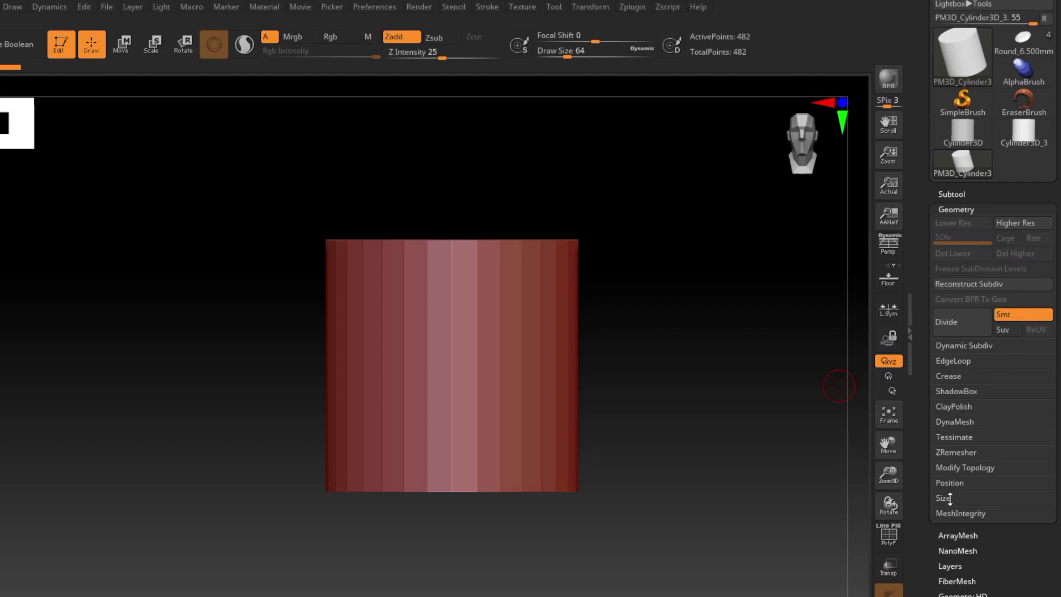
{"action": "left_click", "coordinate": [944, 498]}
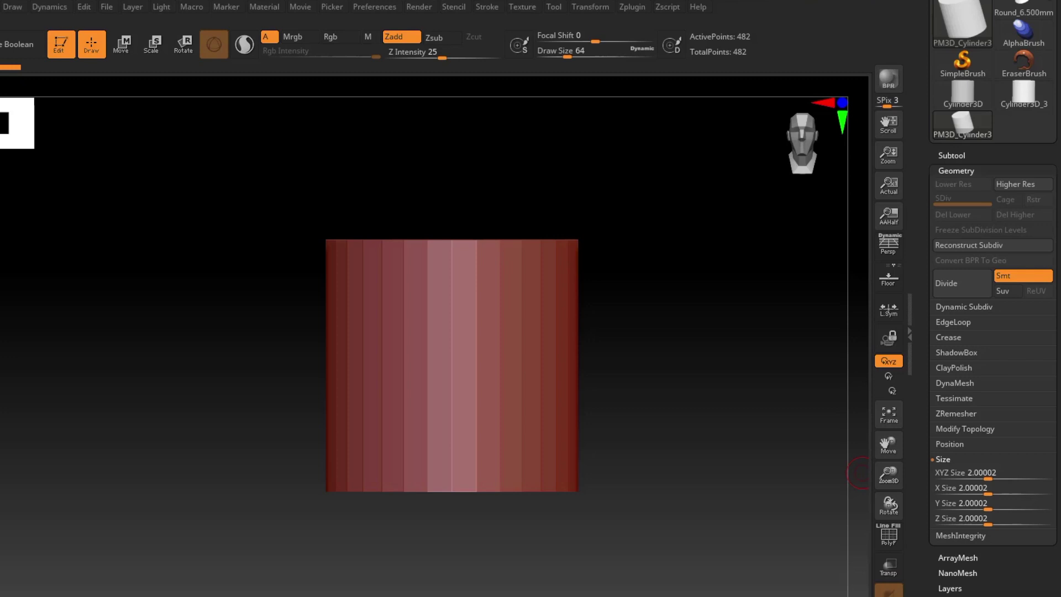
- Switch to the browser and look up the inside diameter for US ring size 7 in Rio Grande's ring sizing article, then return to ZBrush
{"action": "left_click_drag", "start_coordinate": [1060, 115], "coordinate": [212, 100]}
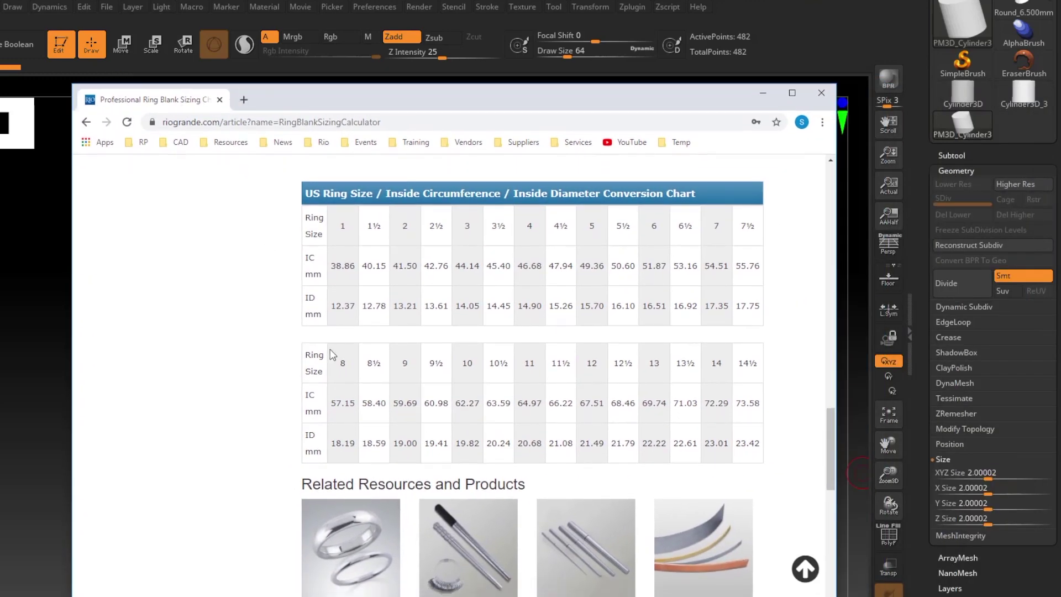
{"action": "scroll", "coordinate": [333, 353], "scroll_direction": "up", "scroll_amount": 15}
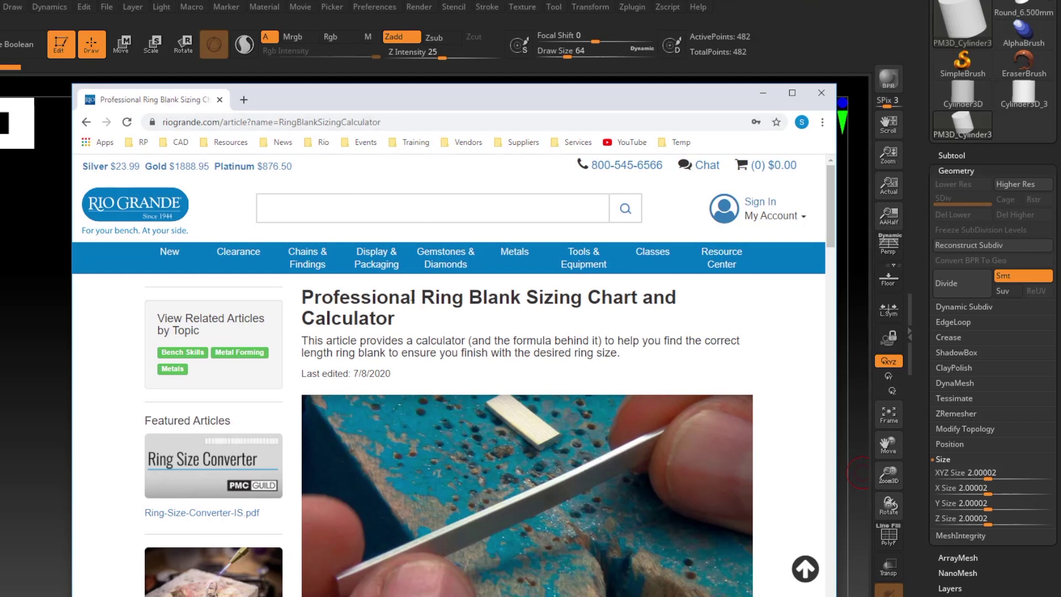
{"action": "scroll", "coordinate": [476, 301], "scroll_direction": "down", "scroll_amount": 1}
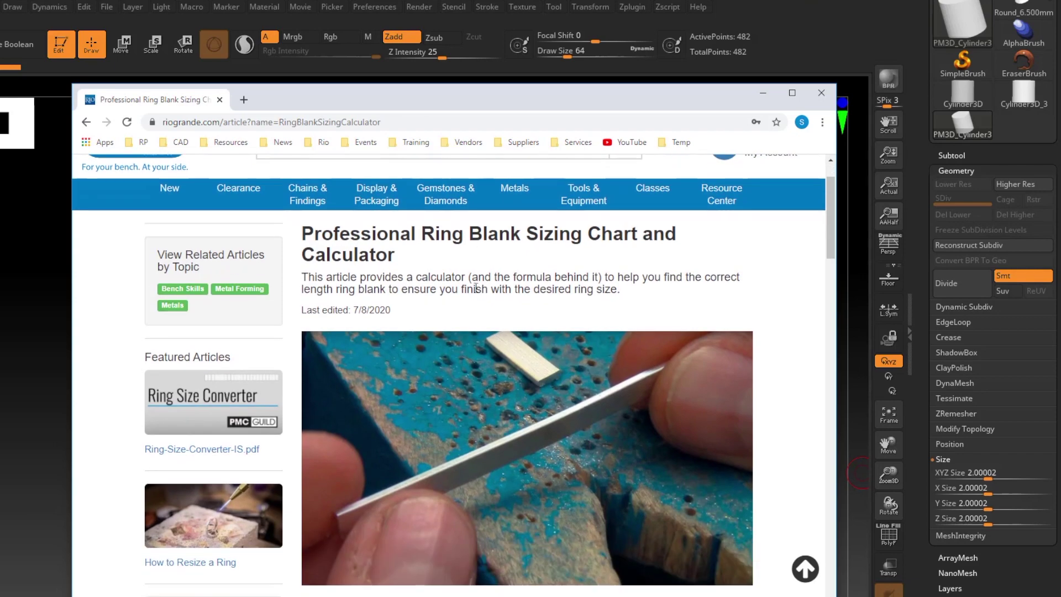
{"action": "scroll", "coordinate": [476, 315], "scroll_direction": "down", "scroll_amount": 15}
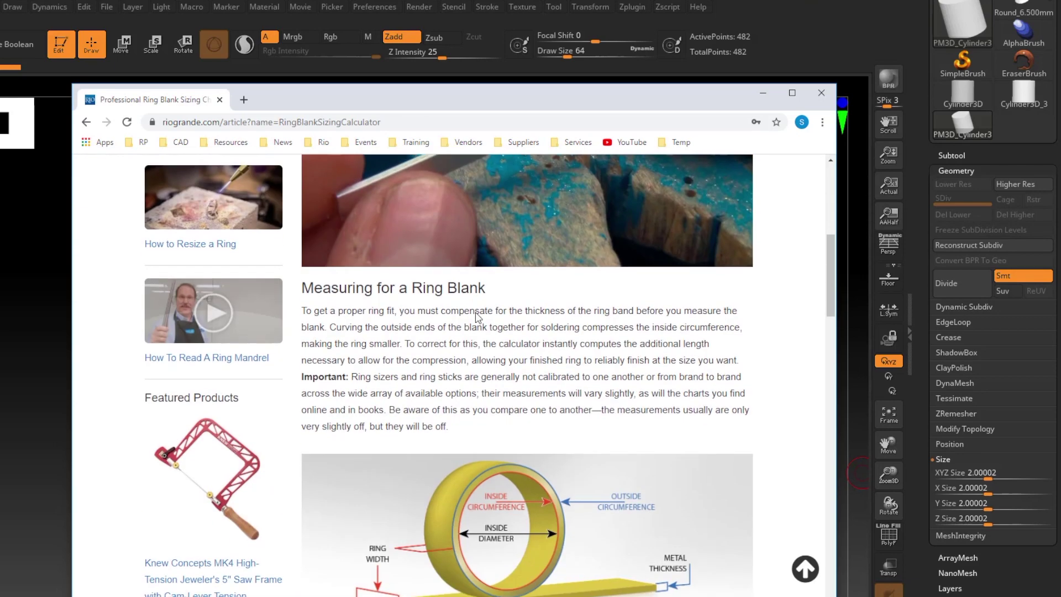
{"action": "scroll", "coordinate": [576, 316], "scroll_direction": "up", "scroll_amount": 1}
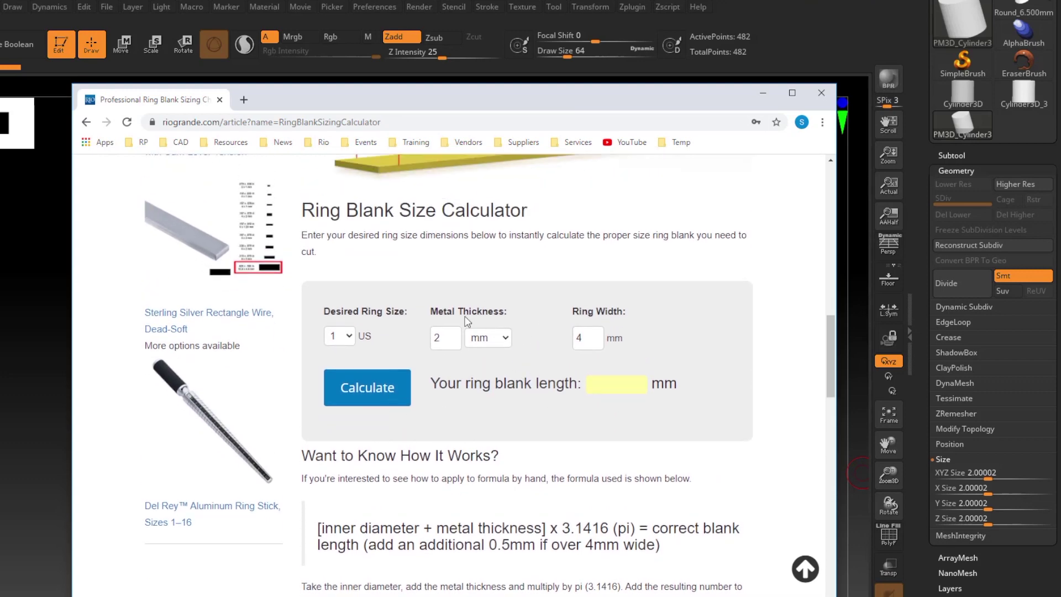
{"action": "scroll", "coordinate": [437, 385], "scroll_direction": "down", "scroll_amount": 8}
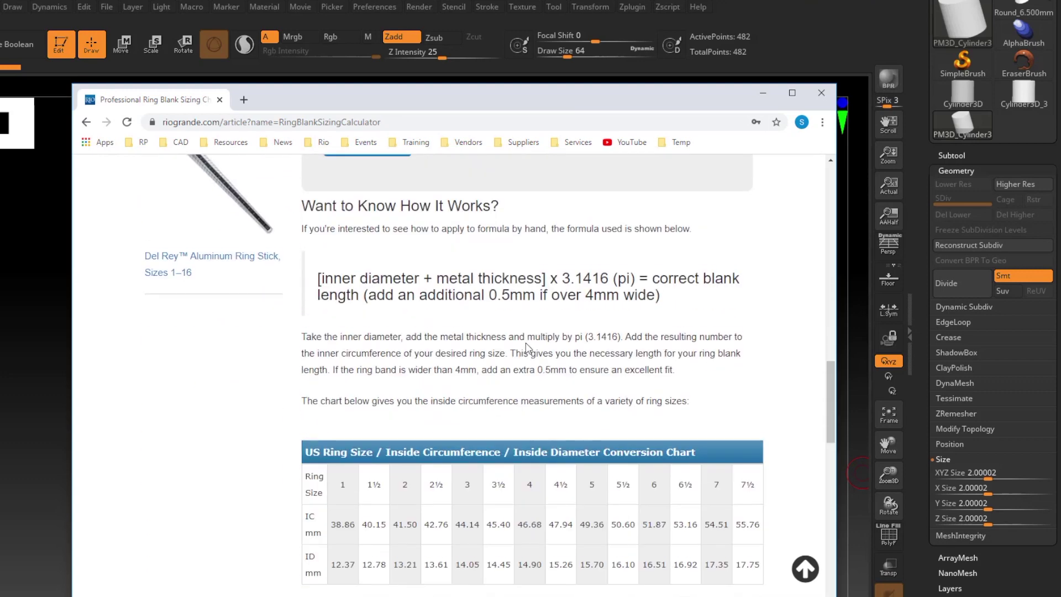
{"action": "scroll", "coordinate": [529, 348], "scroll_direction": "down", "scroll_amount": 1}
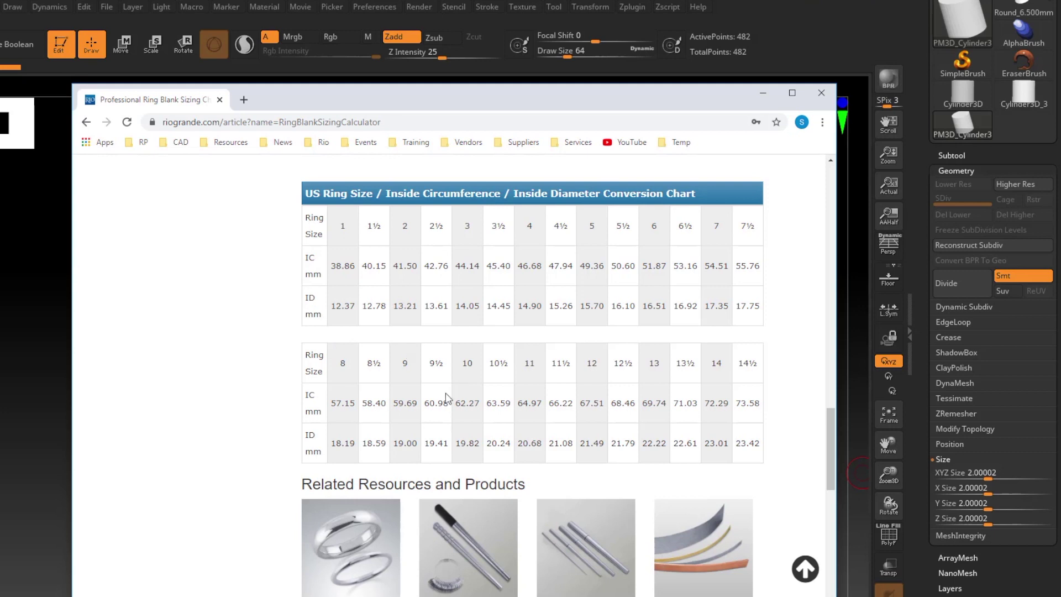
{"action": "double_click", "coordinate": [713, 307]}
{"action": "key", "text": "alt+Tab"}
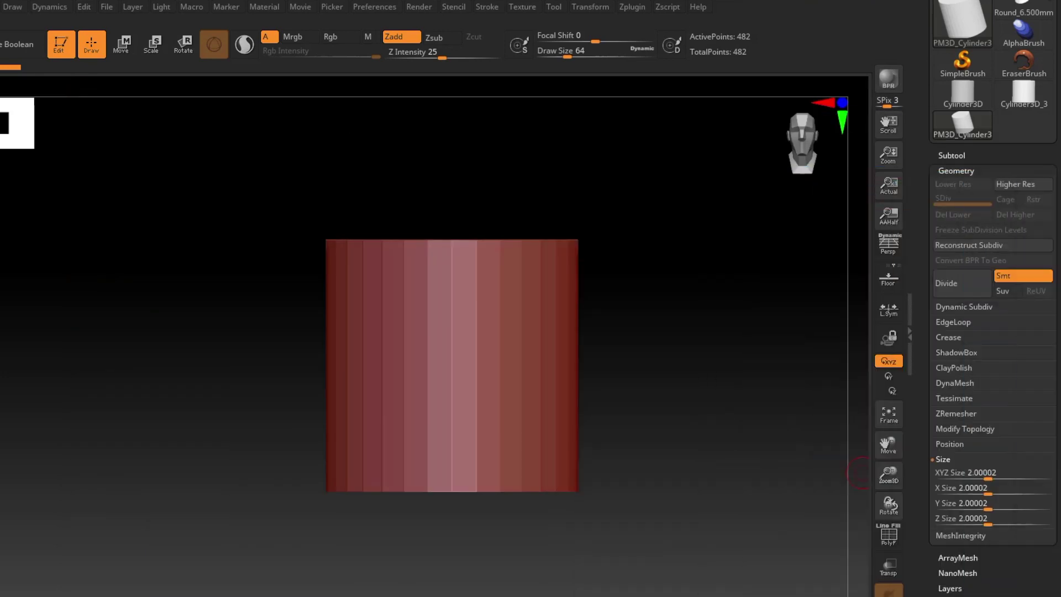
- Set the cylinder's XYZ size to 17.35 so that all three axes match
{"action": "left_click", "coordinate": [943, 473]}
{"action": "left_click", "coordinate": [942, 473]}
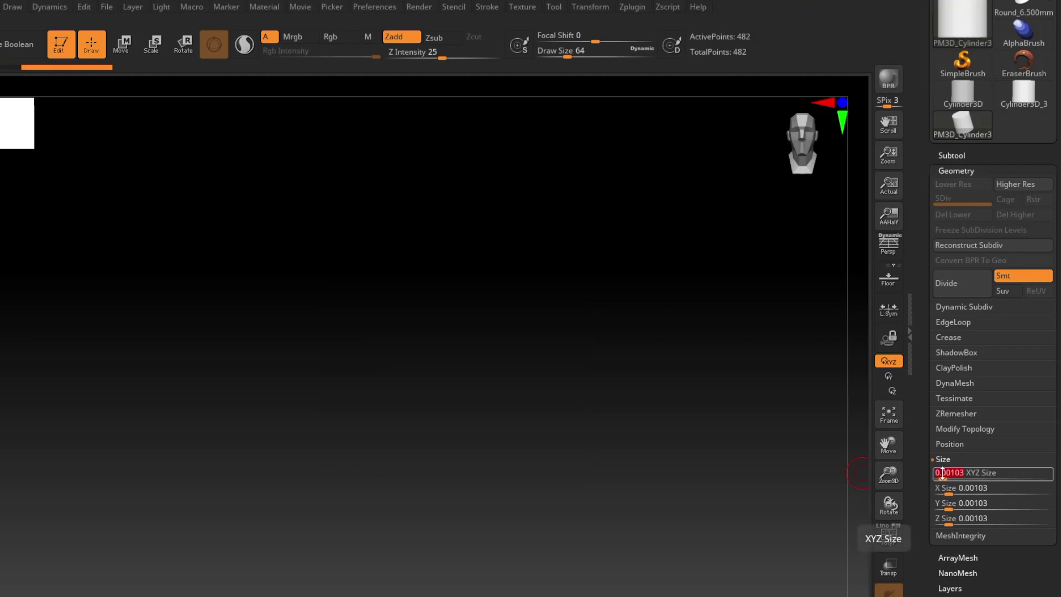
{"action": "type", "text": "17.35"}
{"action": "key", "text": "Return"}
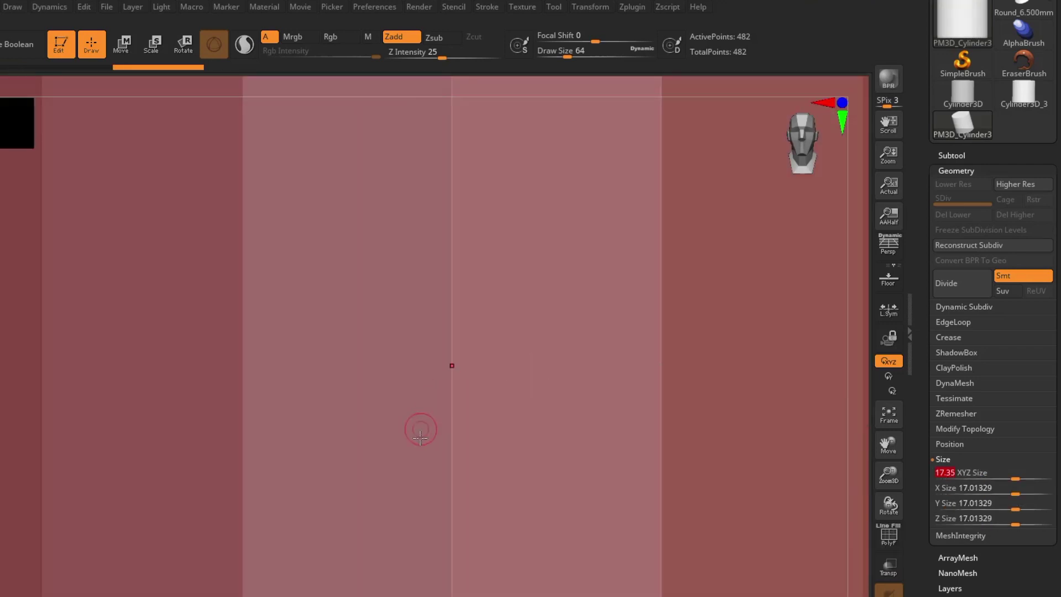
{"action": "right_click_drag", "start_coordinate": [478, 468], "coordinate": [499, 426], "text": "ctrl"}
{"action": "left_click", "coordinate": [1020, 469]}
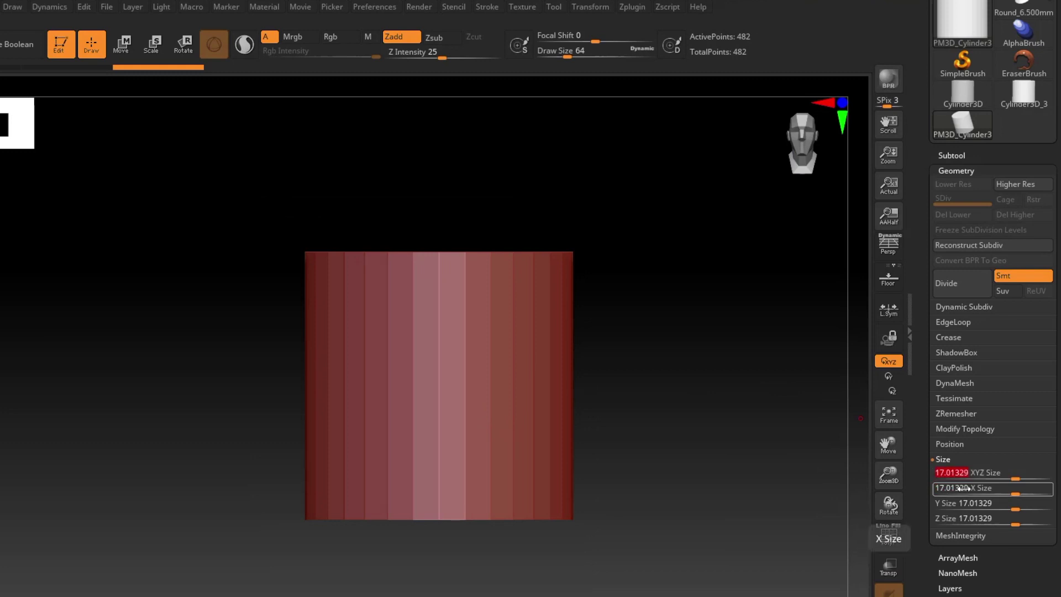
{"action": "type", "text": "17.35"}
{"action": "key", "text": "Return"}
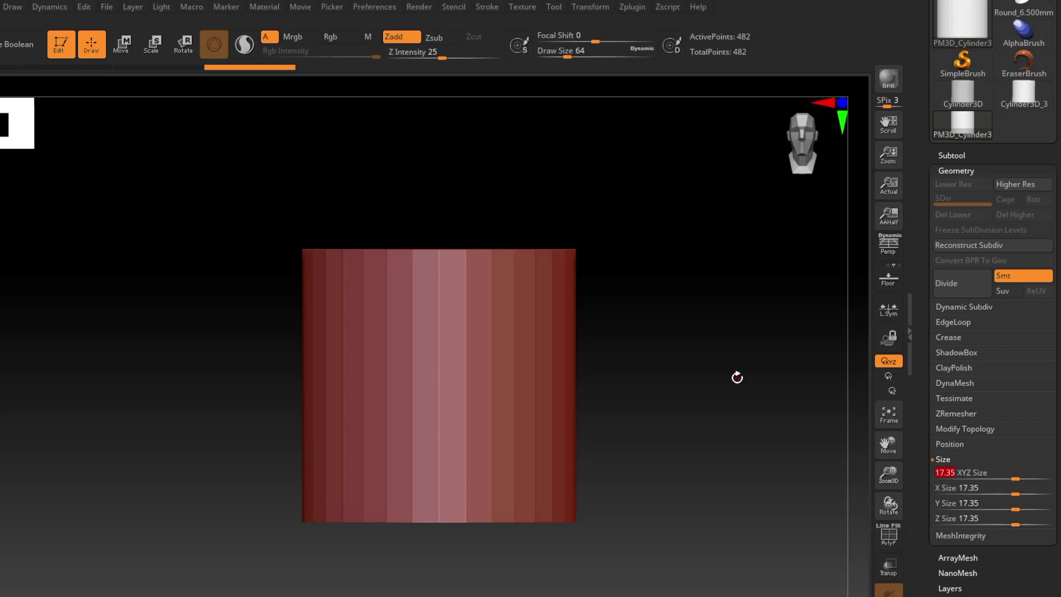
{"action": "left_click_drag", "start_coordinate": [639, 363], "coordinate": [410, 303]}
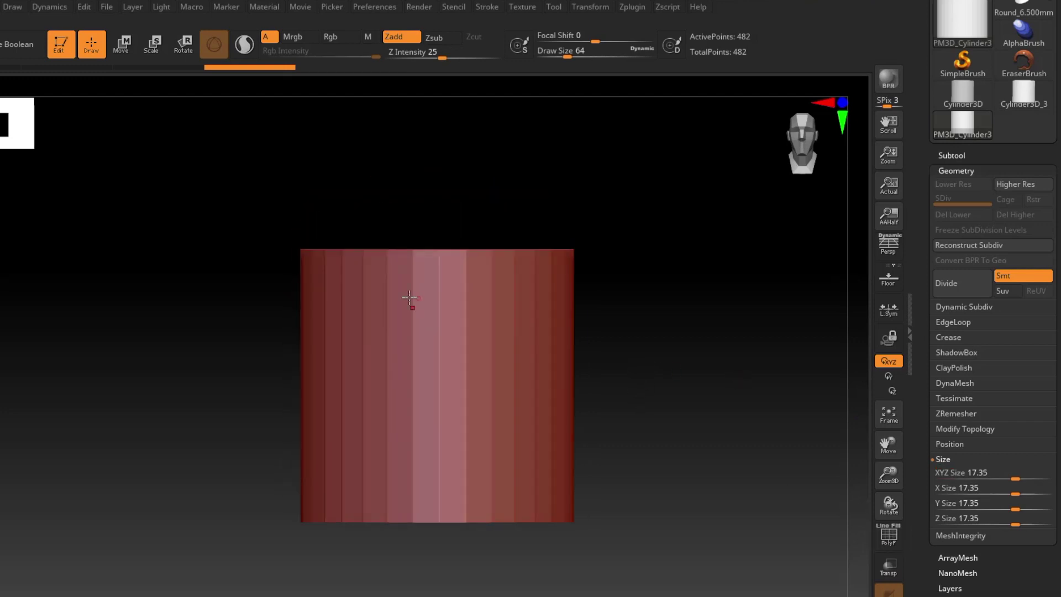
- Stretch the cylinder along its Y axis to about 27.5 while keeping its diameter, then return to Draw mode
{"action": "left_click", "coordinate": [120, 44]}
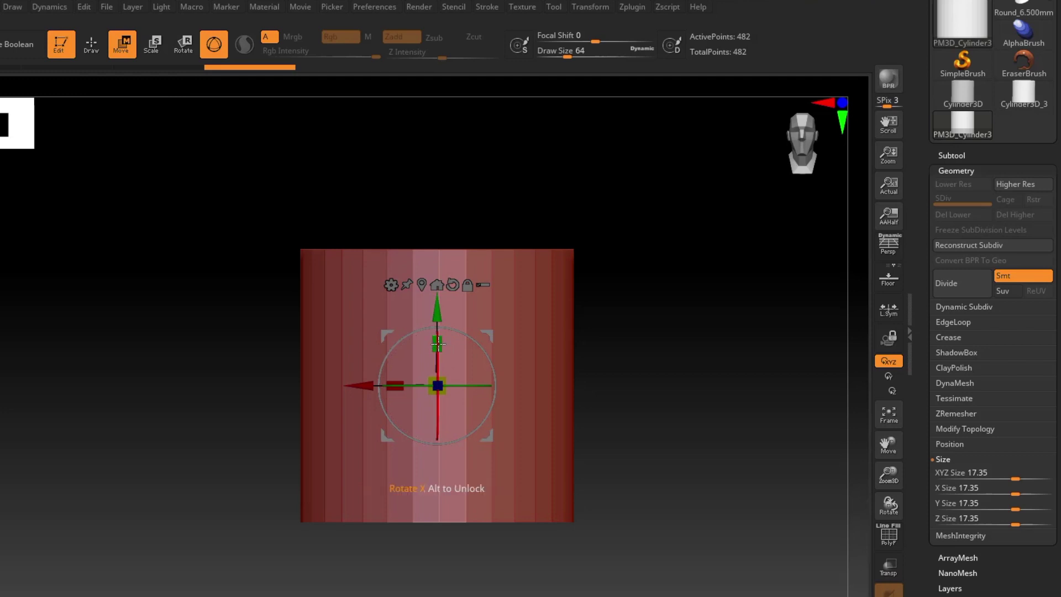
{"action": "left_click_drag", "start_coordinate": [437, 344], "coordinate": [437, 251]}
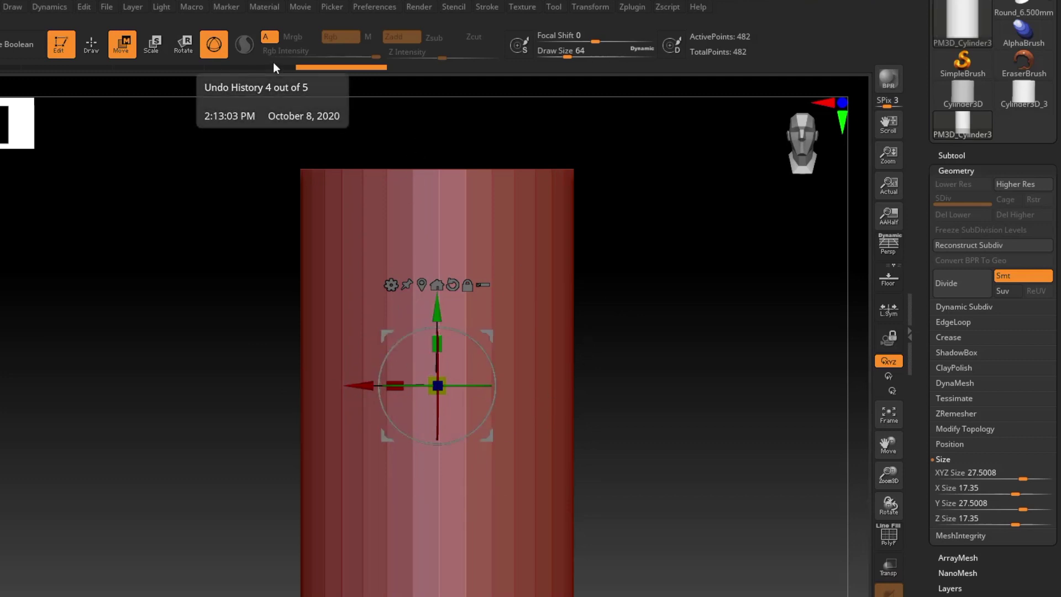
{"action": "left_click", "coordinate": [92, 46]}
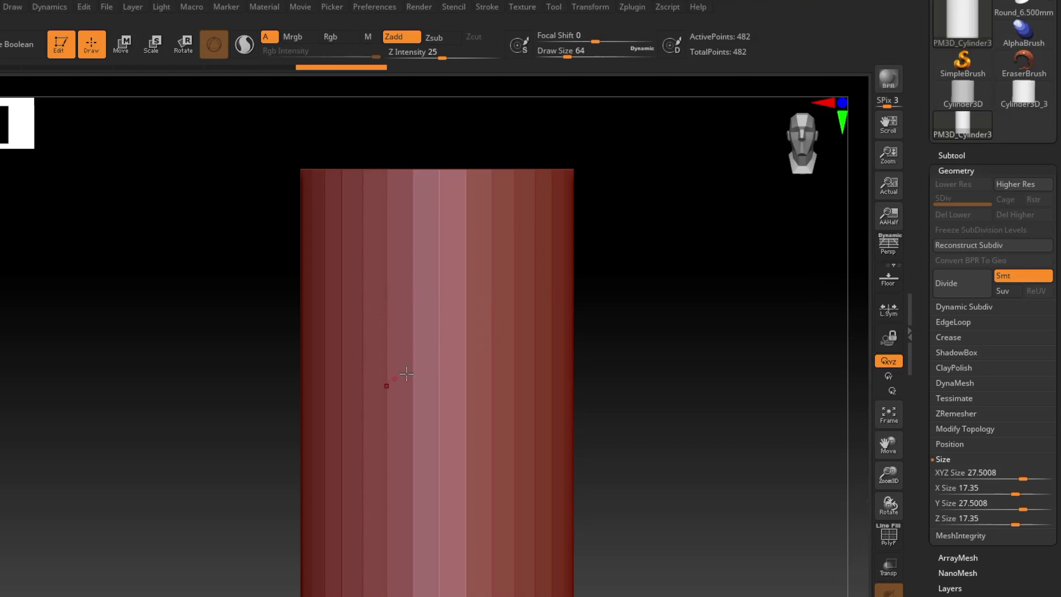
- Subdivide the stretched cylinder with smoothing on up to subdivision level 7
{"action": "left_click", "coordinate": [958, 283]}
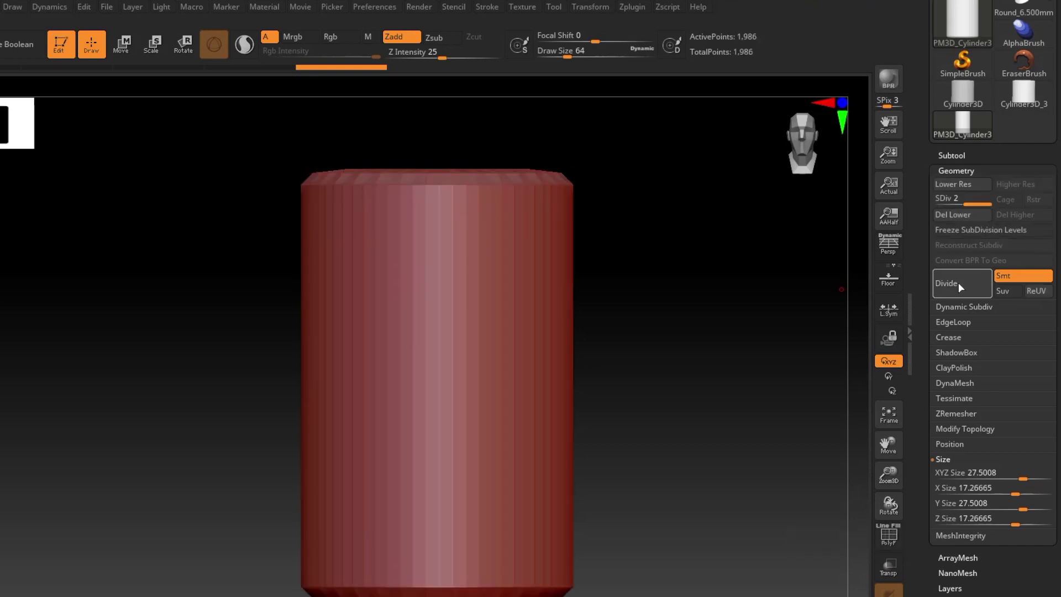
{"action": "left_click", "coordinate": [958, 283]}
{"action": "left_click", "coordinate": [957, 283]}
{"action": "left_click", "coordinate": [958, 283]}
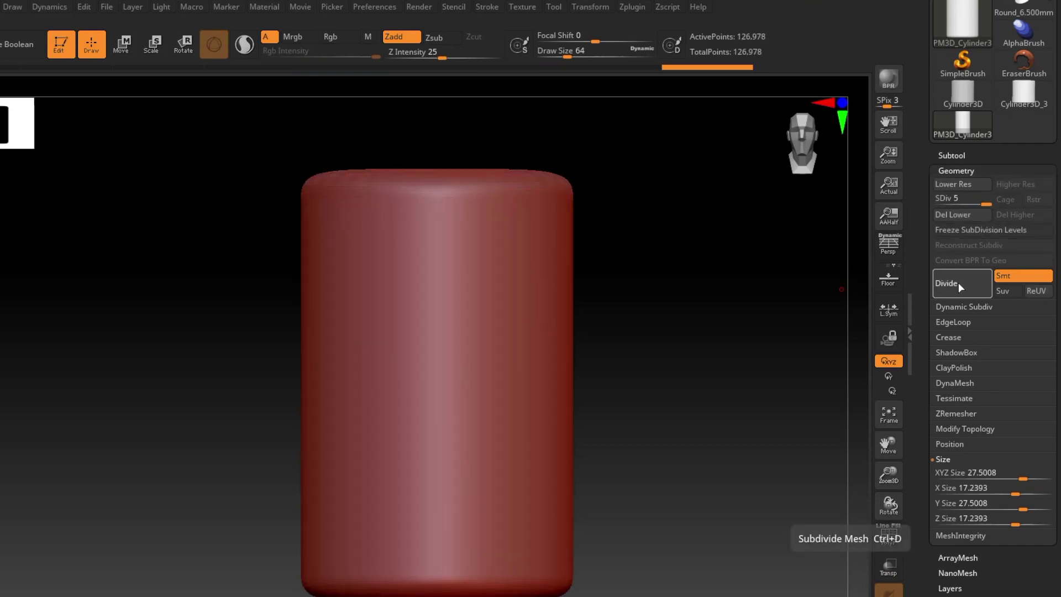
{"action": "left_click", "coordinate": [958, 283]}
{"action": "left_click", "coordinate": [958, 282]}
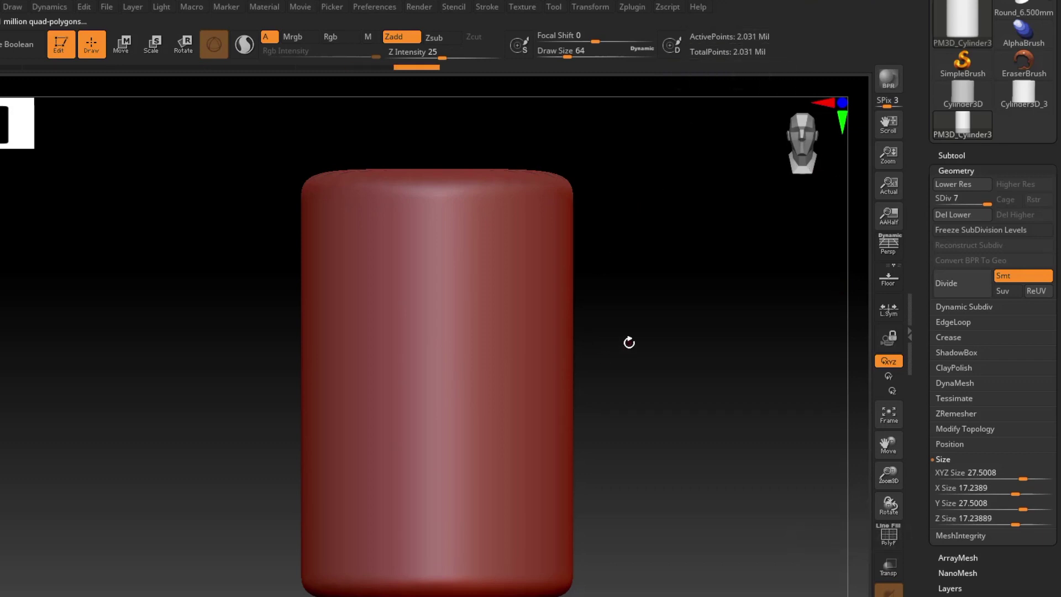
- Activate symmetry on the Y axis only, so that masking mirrors between the cylinder's upper and lower halves
{"action": "left_click_drag", "start_coordinate": [621, 343], "coordinate": [608, 343], "text": "alt"}
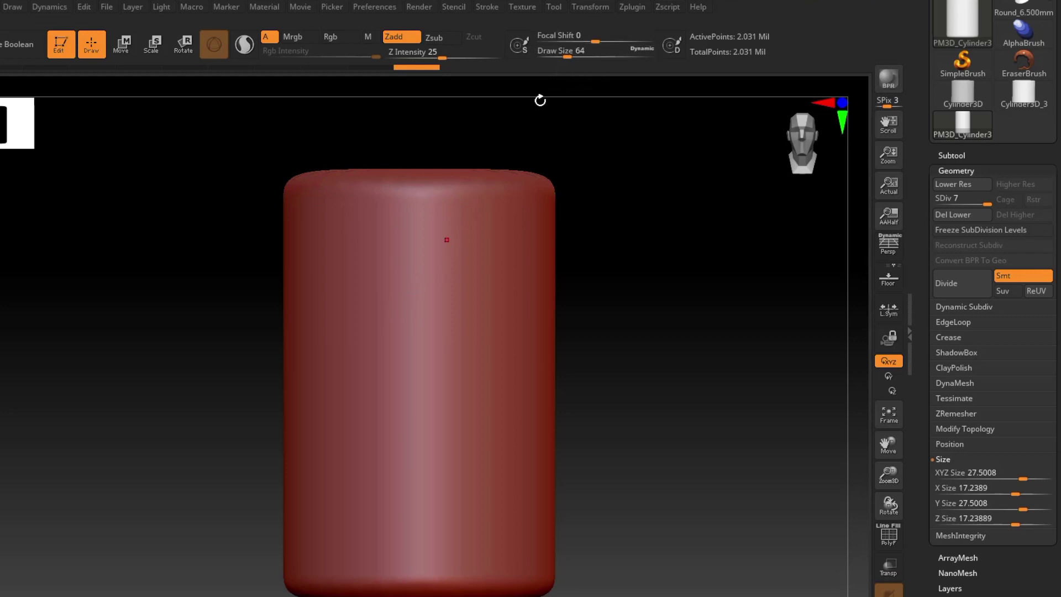
{"action": "left_click", "coordinate": [587, 8]}
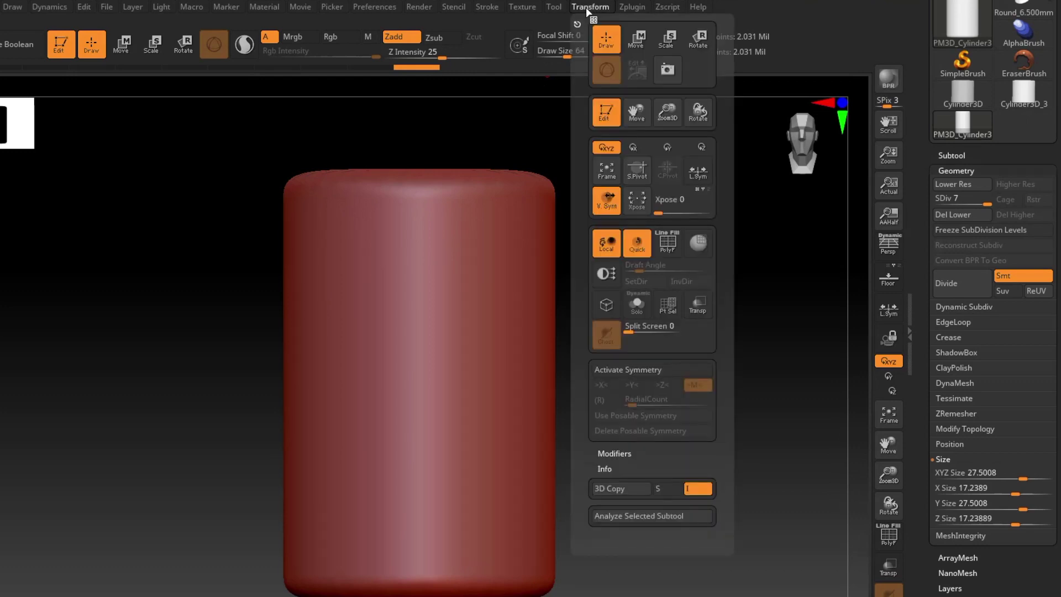
{"action": "left_click", "coordinate": [647, 370]}
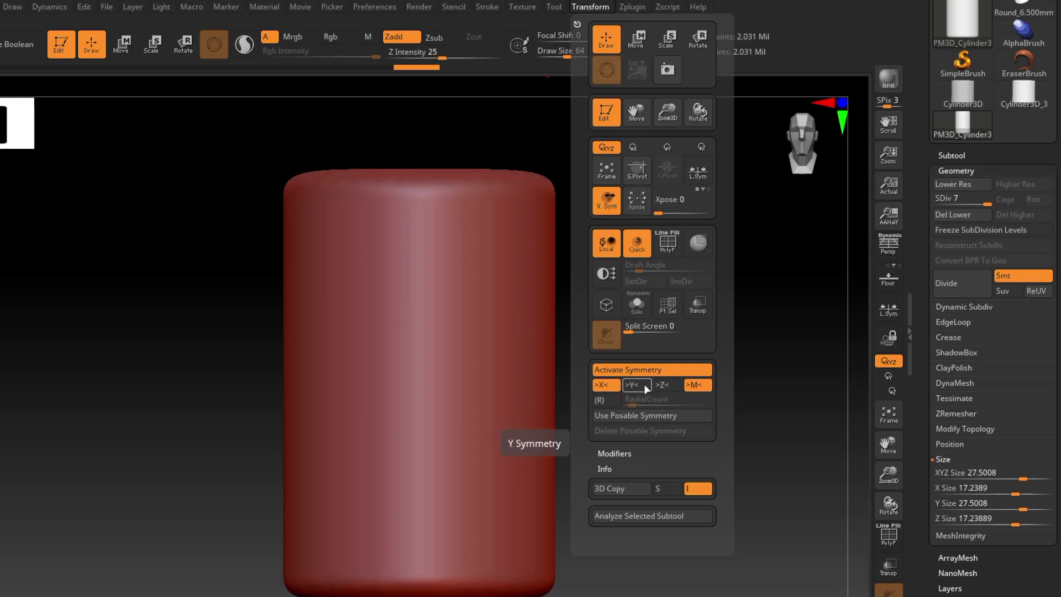
{"action": "left_click", "coordinate": [630, 386]}
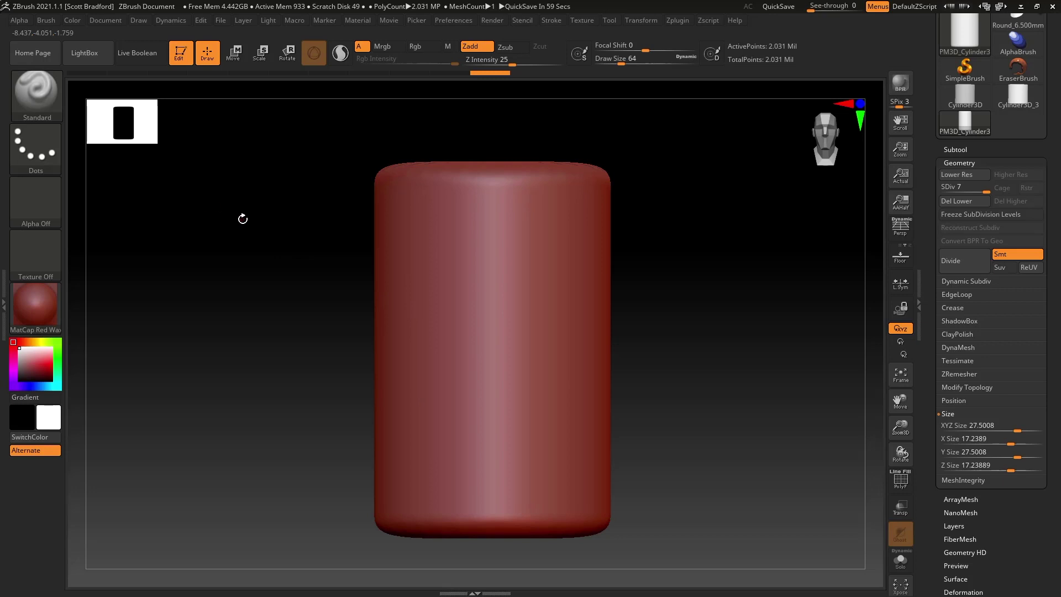
- Mask the cylinder with the MaskCurve brush along a slanted line at angle 81, leaving a tapered band unmasked around the middle
{"action": "key", "text": "ctrl"}
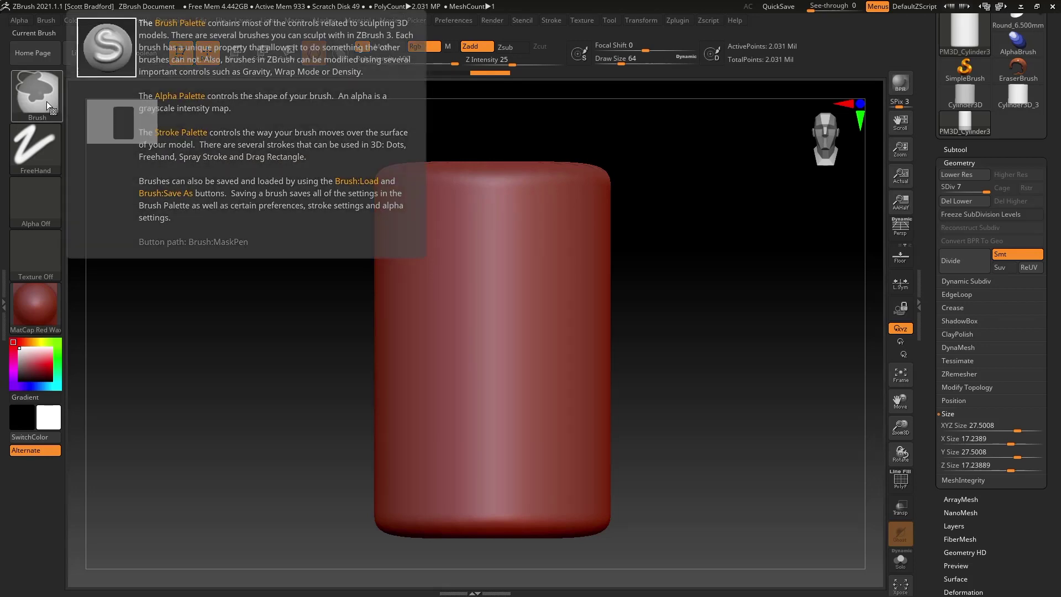
{"action": "left_click", "coordinate": [46, 101]}
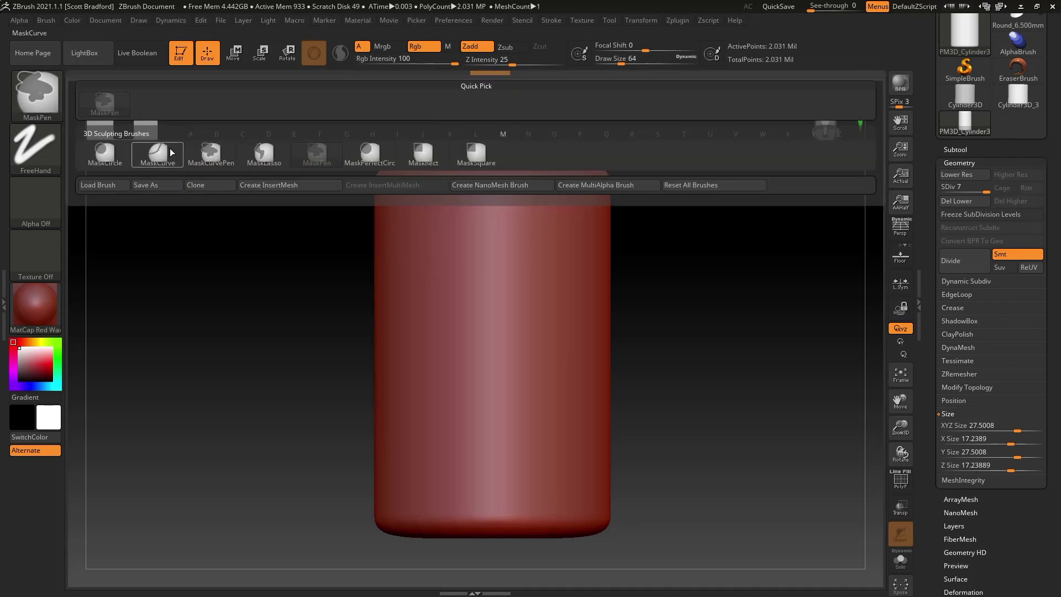
{"action": "left_click", "coordinate": [161, 158]}
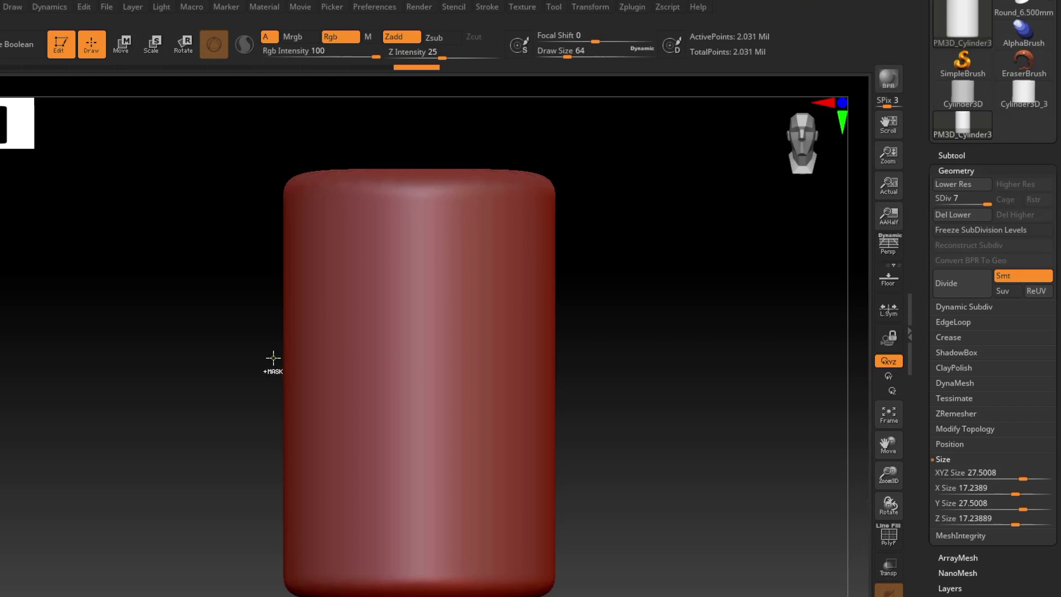
{"action": "mouse_move", "coordinate": [276, 355]}
{"action": "left_mouse_down", "text": "ctrl"}
{"action": "mouse_move", "coordinate": [478, 338]}
{"action": "mouse_move", "coordinate": [571, 322]}
{"action": "mouse_move", "coordinate": [516, 325]}
{"action": "mouse_move", "coordinate": [569, 311]}
{"action": "left_mouse_up", "text": "ctrl"}
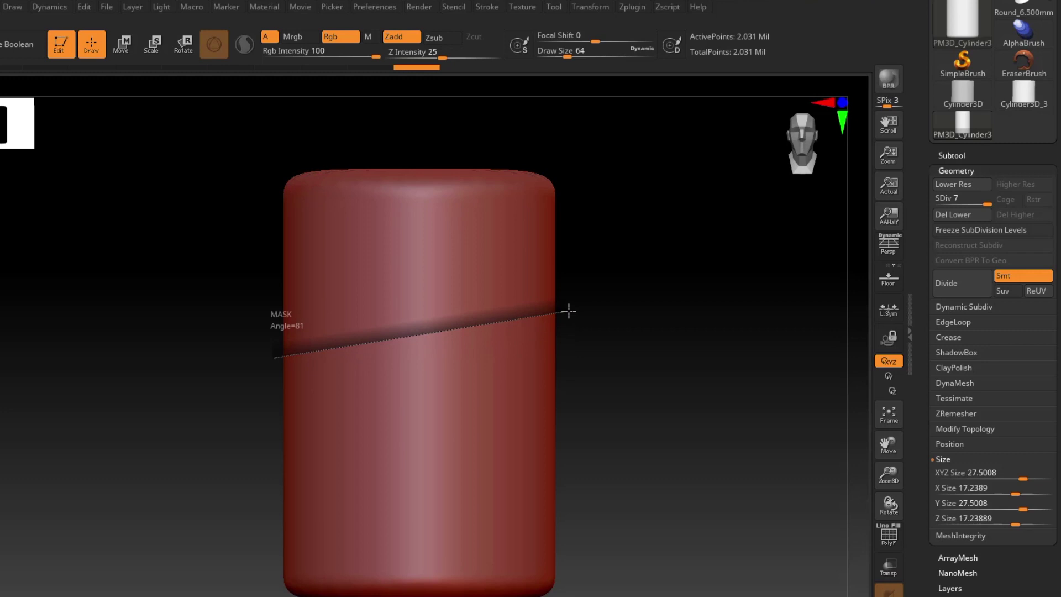
{"action": "left_click_drag", "start_coordinate": [568, 311], "coordinate": [569, 311], "text": "ctrl"}
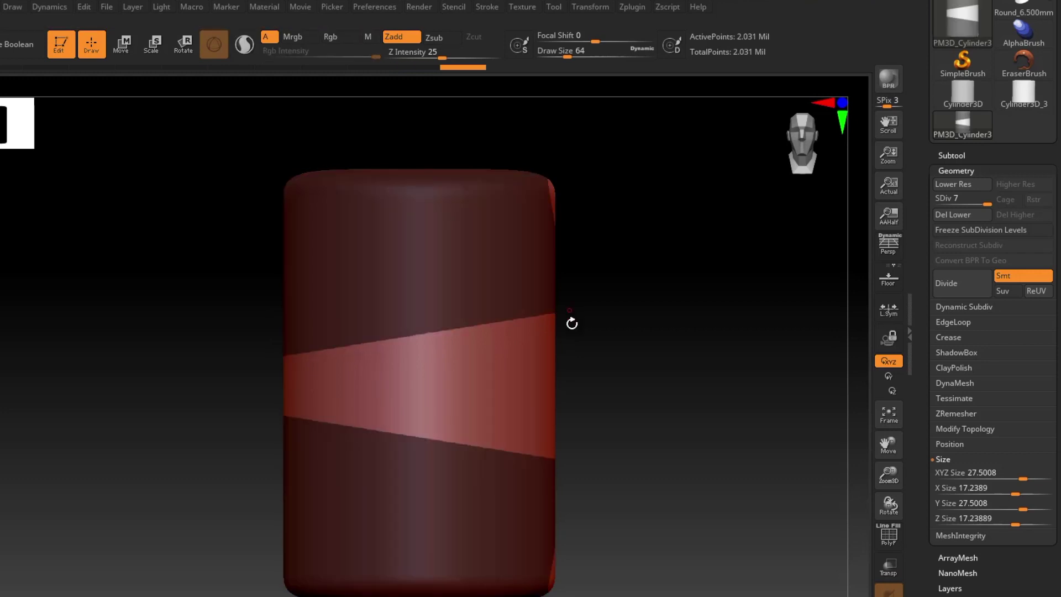
- Switch masking to MaskPen, raise Draw Size to 1000, and paint over the unmasked spots near the cylinder's two ends
{"action": "right_click_drag", "start_coordinate": [535, 348], "coordinate": [505, 359]}
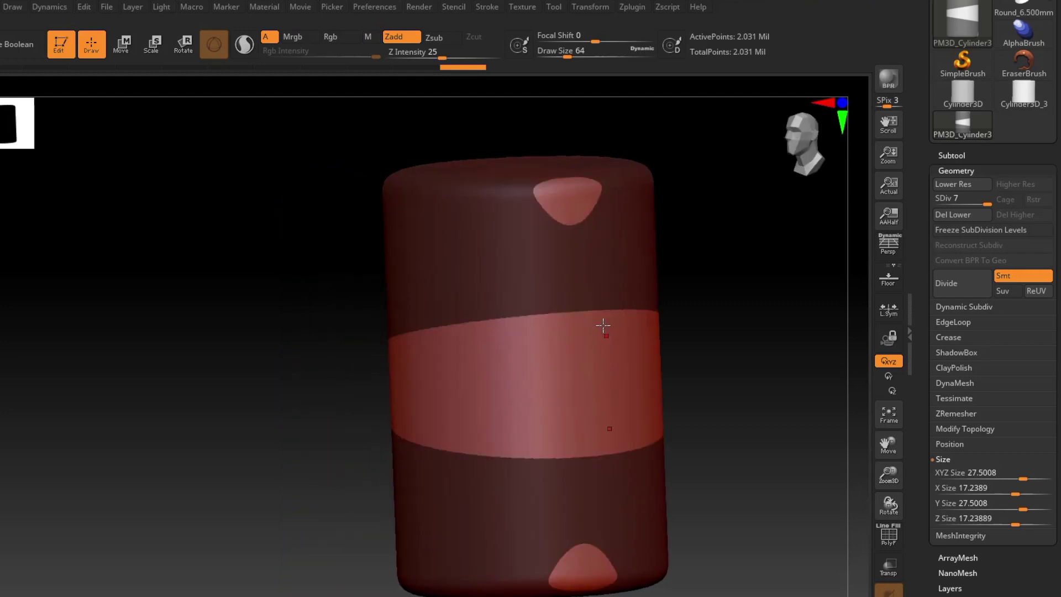
{"action": "right_click_drag", "start_coordinate": [602, 330], "coordinate": [521, 356], "text": "alt"}
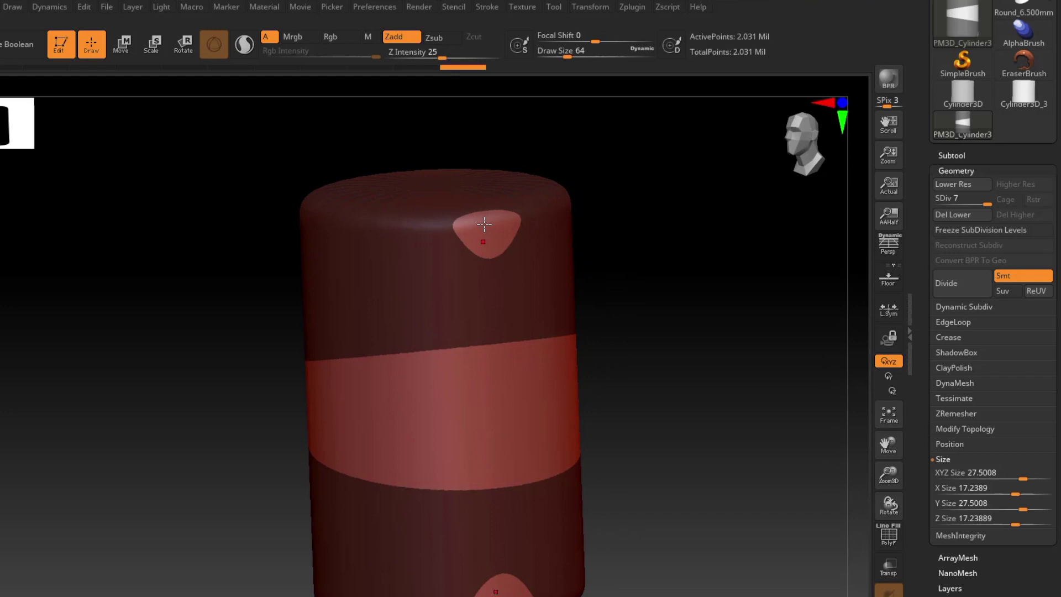
{"action": "key", "text": "ctrl"}
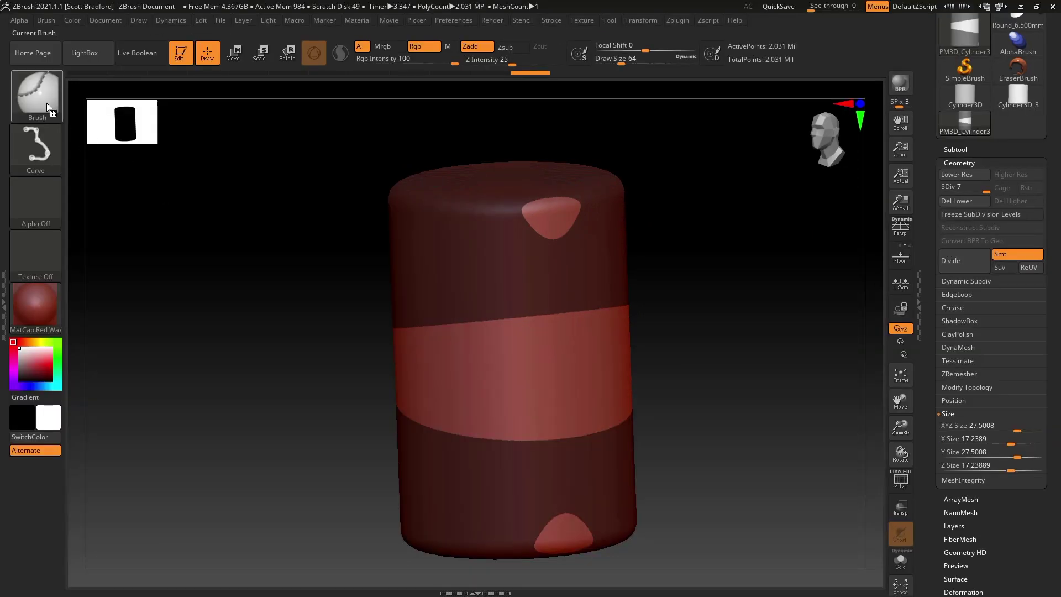
{"action": "left_click", "coordinate": [46, 100], "text": "ctrl"}
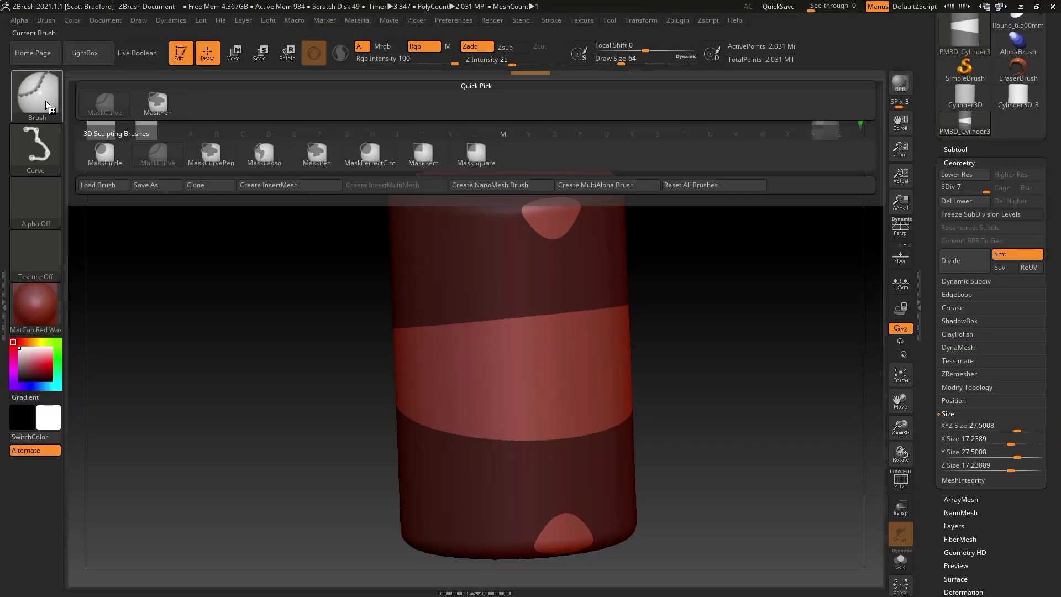
{"action": "left_click", "coordinate": [156, 102], "text": "ctrl"}
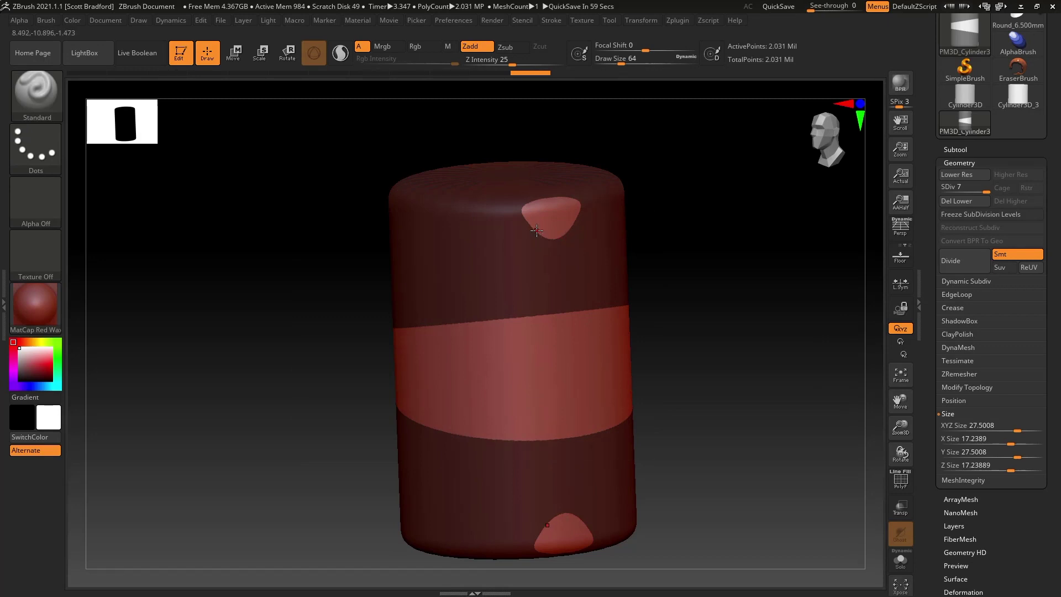
{"action": "key", "text": "s"}
{"action": "left_click_drag", "start_coordinate": [536, 232], "coordinate": [623, 232]}
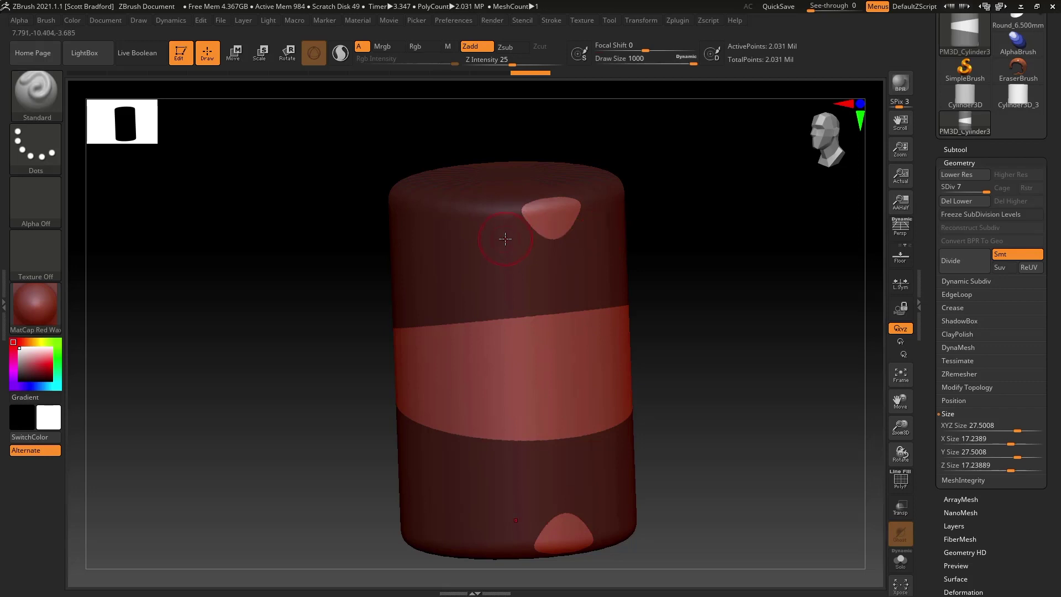
{"action": "mouse_move", "coordinate": [510, 231]}
{"action": "left_mouse_down", "text": "ctrl"}
{"action": "mouse_move", "coordinate": [595, 200]}
{"action": "mouse_move", "coordinate": [567, 227]}
{"action": "mouse_move", "coordinate": [510, 239]}
{"action": "mouse_move", "coordinate": [588, 219]}
{"action": "left_mouse_up", "text": "ctrl"}
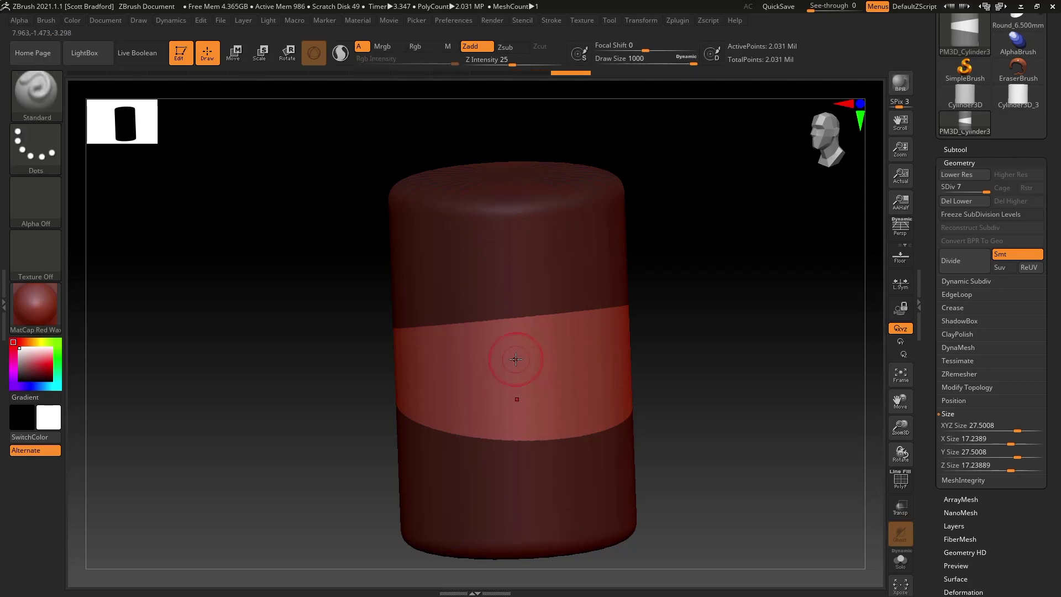
- Open the subtool's Extract settings and invert the mask so that only the tapered middle band is masked
{"action": "right_click_drag", "start_coordinate": [517, 355], "coordinate": [501, 360], "text": "shift"}
{"action": "right_click_drag", "start_coordinate": [545, 386], "coordinate": [625, 355], "text": "alt"}
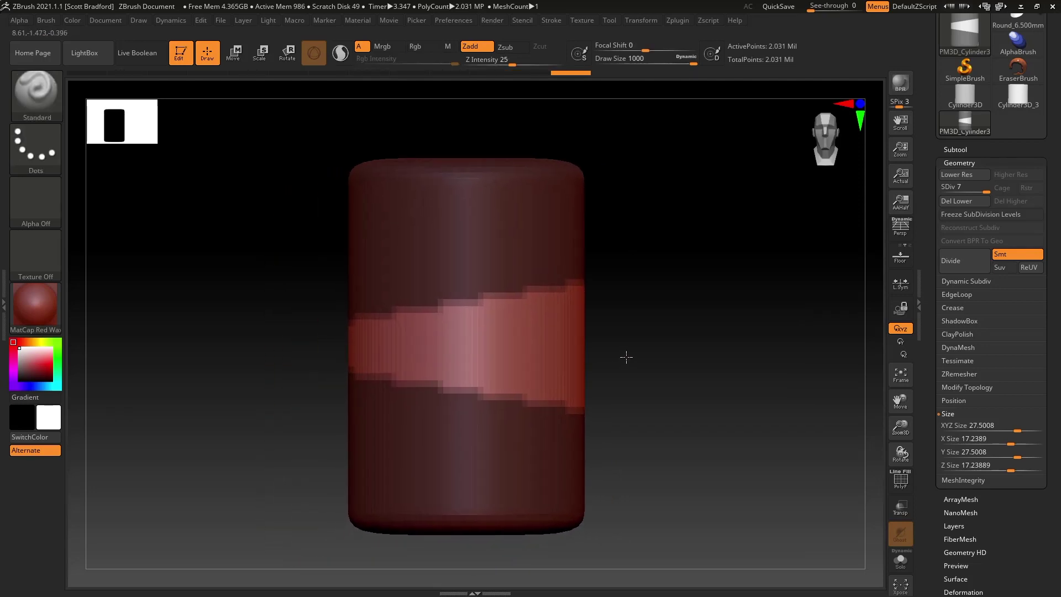
{"action": "right_click_drag", "start_coordinate": [509, 376], "coordinate": [525, 376], "text": "alt"}
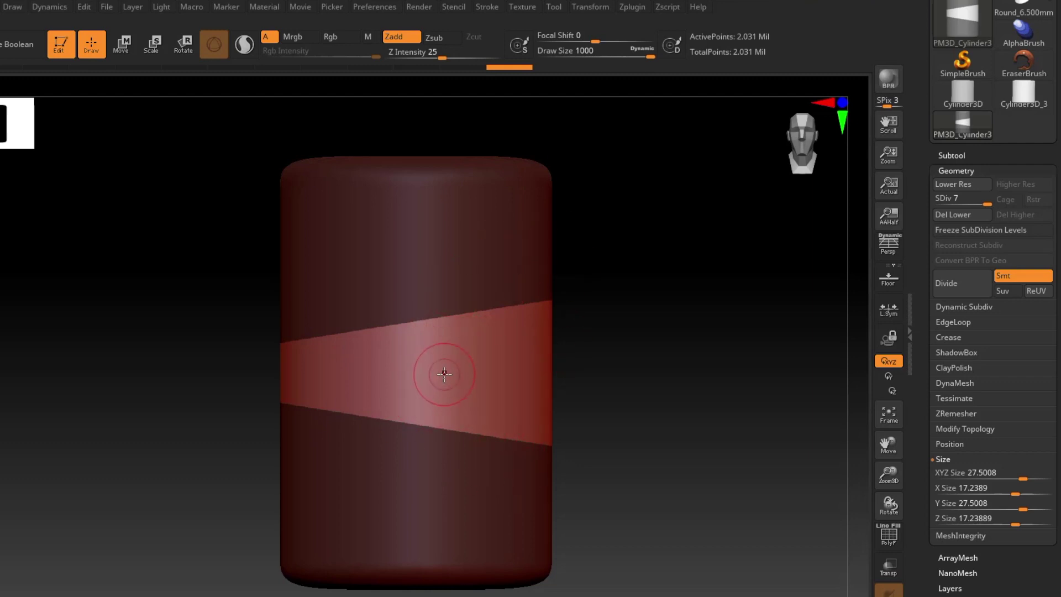
{"action": "left_click", "coordinate": [955, 155]}
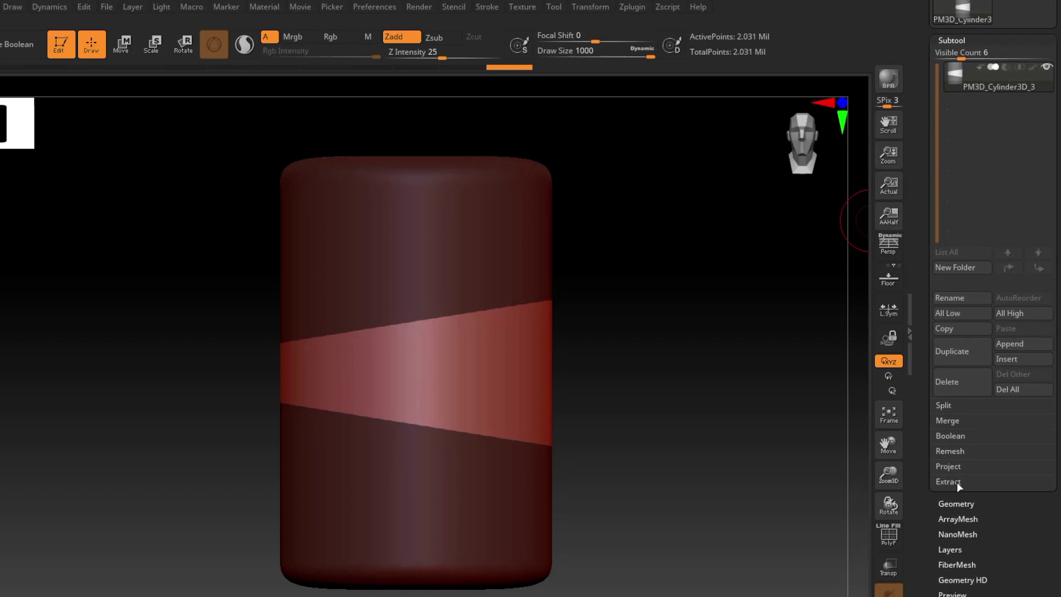
{"action": "left_click", "coordinate": [956, 482]}
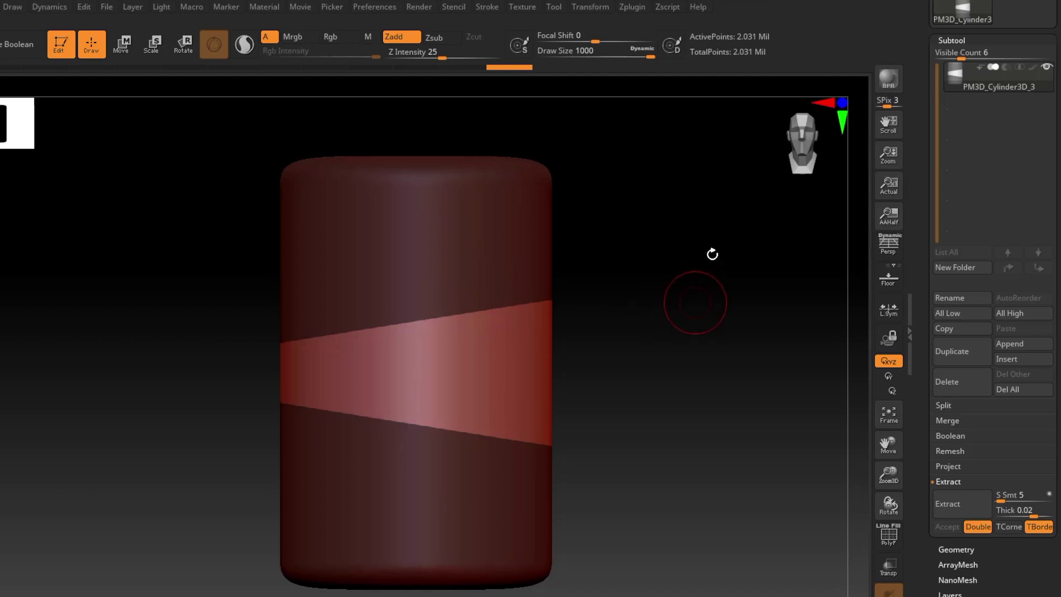
{"action": "key", "text": "shift+r"}
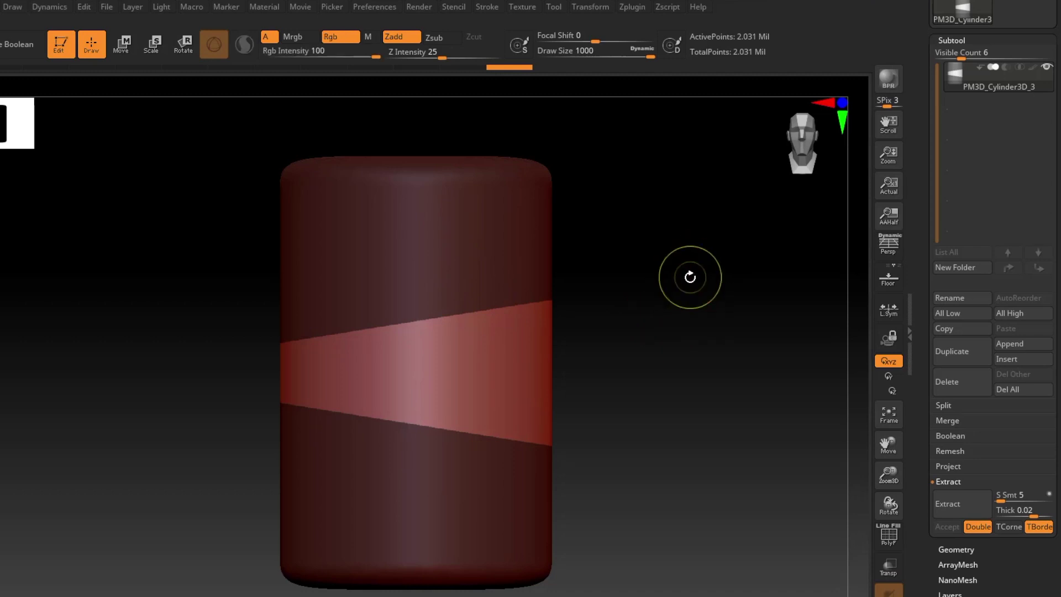
{"action": "left_click", "coordinate": [689, 277], "text": "ctrl"}
{"action": "key", "text": "shift+r"}
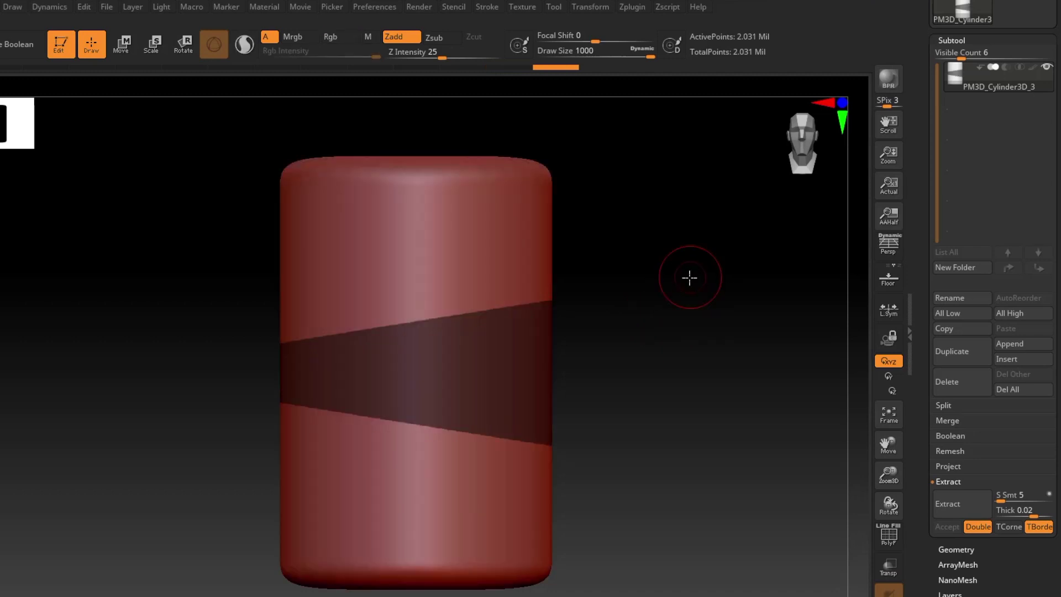
- Generate an Extract preview of the masked band with thickness 0.15 and both TBorder and Double turned off
{"action": "left_click_drag", "start_coordinate": [689, 306], "coordinate": [682, 327]}
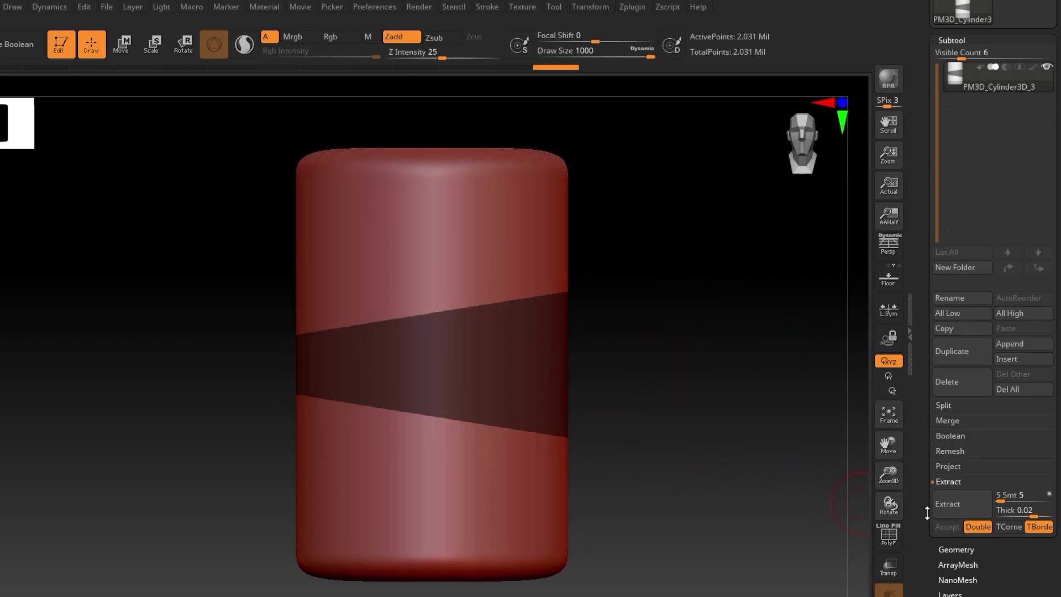
{"action": "left_click", "coordinate": [1038, 527]}
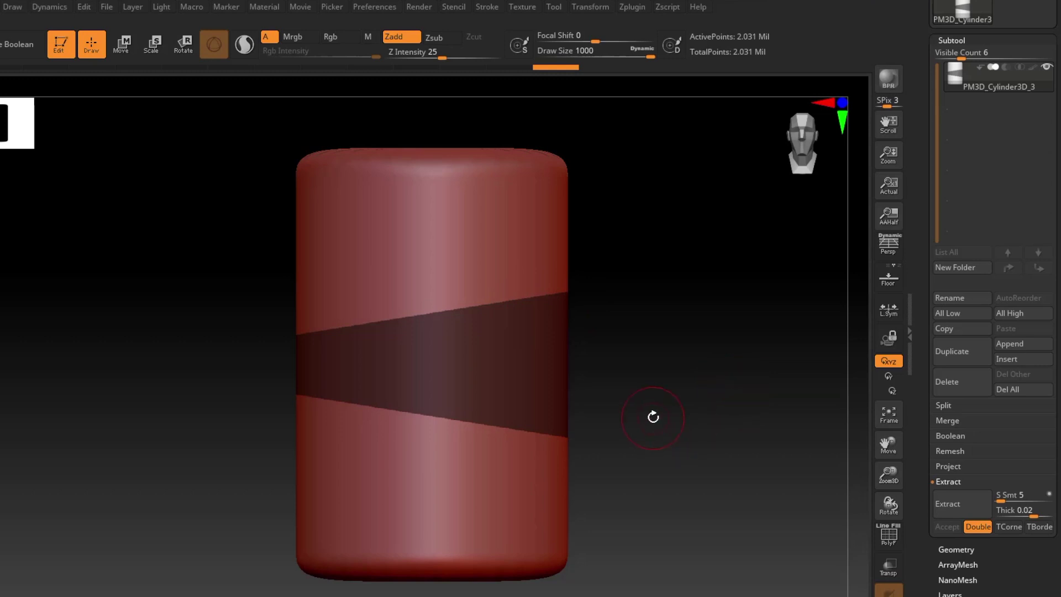
{"action": "left_click_drag", "start_coordinate": [651, 417], "coordinate": [649, 373]}
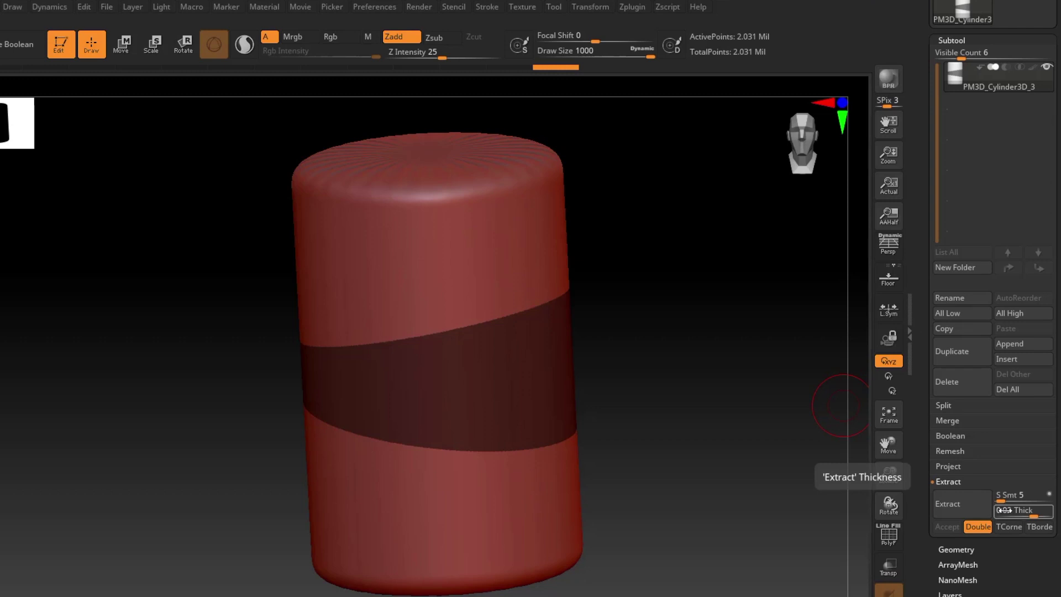
{"action": "left_click", "coordinate": [1002, 510]}
{"action": "type", "text": "0.12"}
{"action": "key", "text": "Return"}
{"action": "left_click_drag", "start_coordinate": [1004, 509], "coordinate": [1004, 510]}
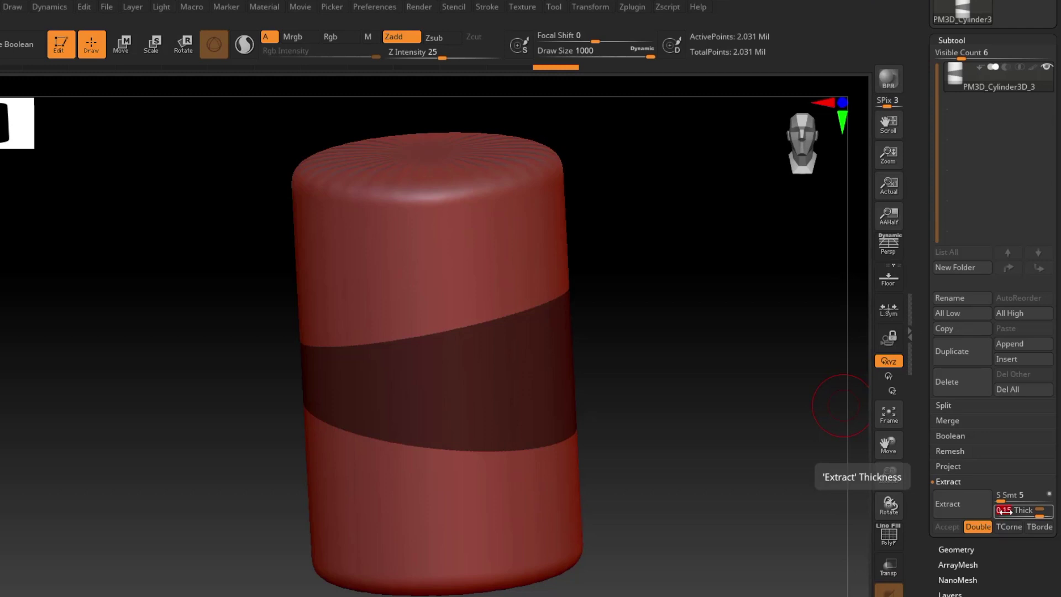
{"action": "left_click", "coordinate": [980, 527]}
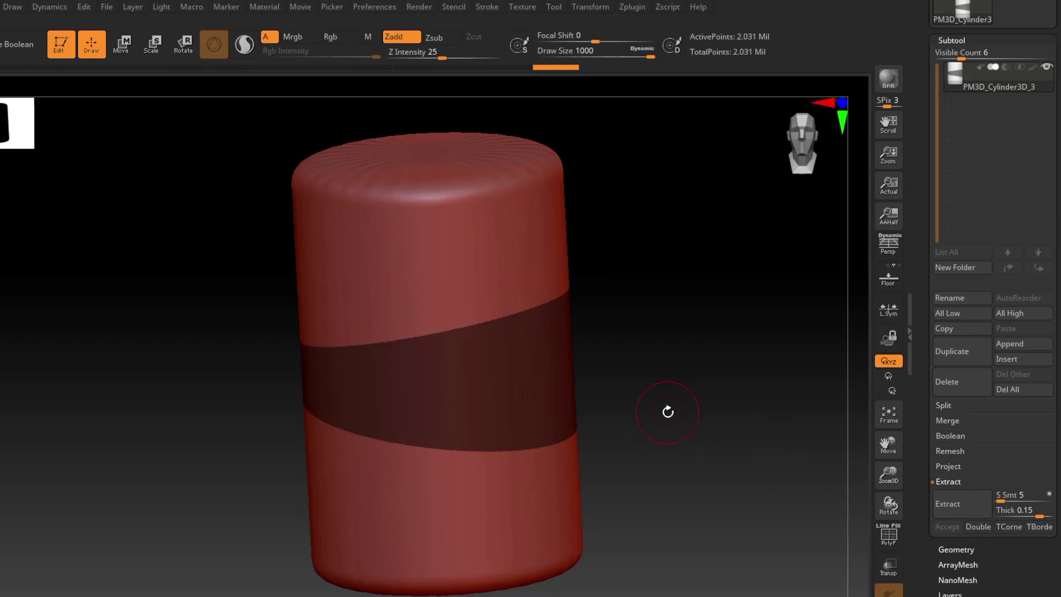
{"action": "left_click", "coordinate": [947, 503]}
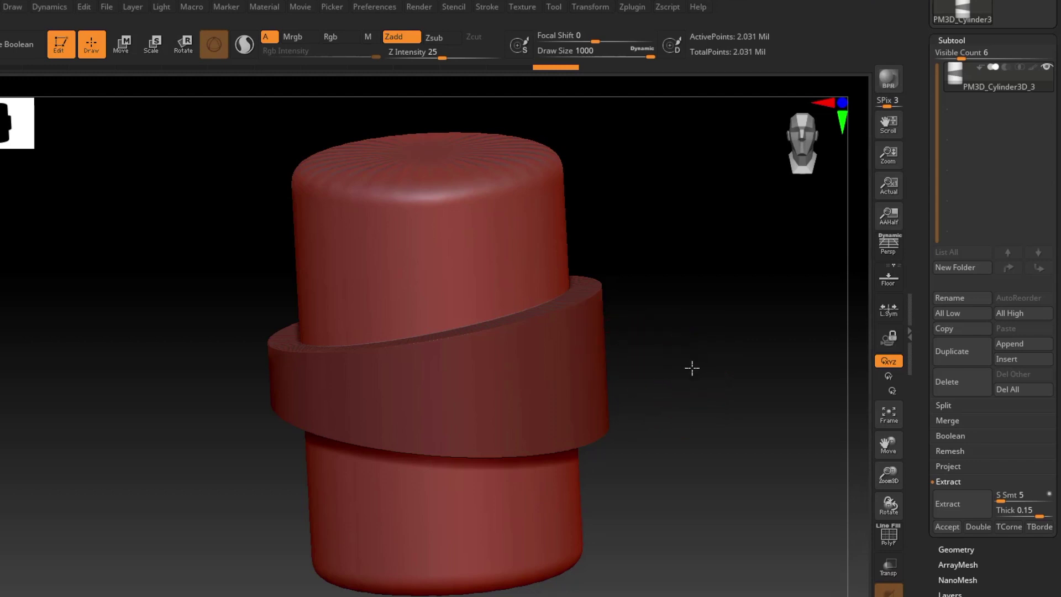
{"action": "left_click_drag", "start_coordinate": [691, 366], "coordinate": [679, 429]}
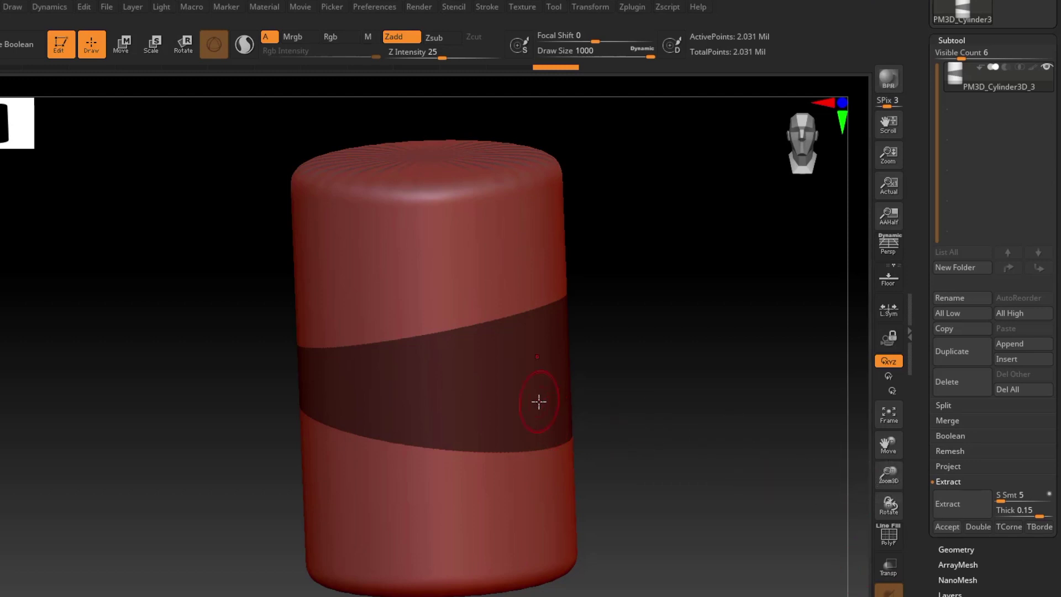
- Extract the masked tapered band at thickness 0.15 and accept it as a new subtool
{"action": "left_click", "coordinate": [964, 502]}
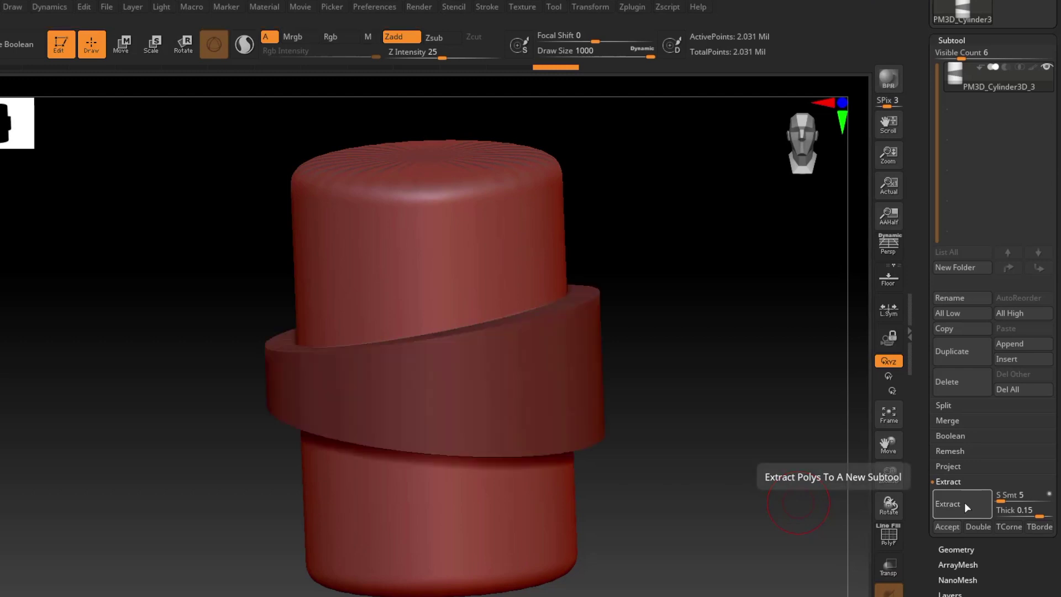
{"action": "left_click", "coordinate": [947, 527]}
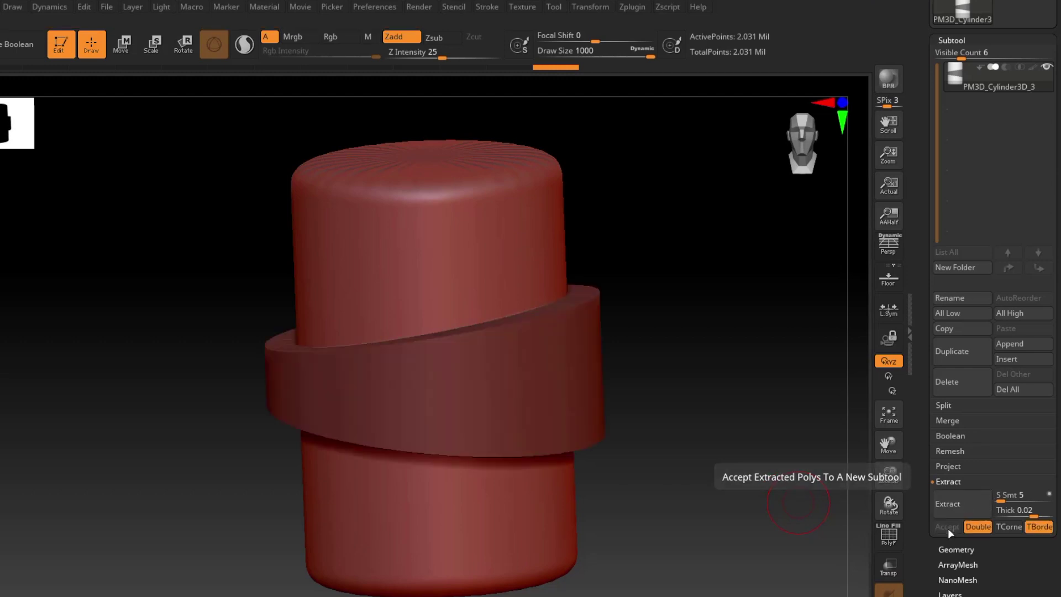
{"action": "left_click_drag", "start_coordinate": [713, 426], "coordinate": [636, 428]}
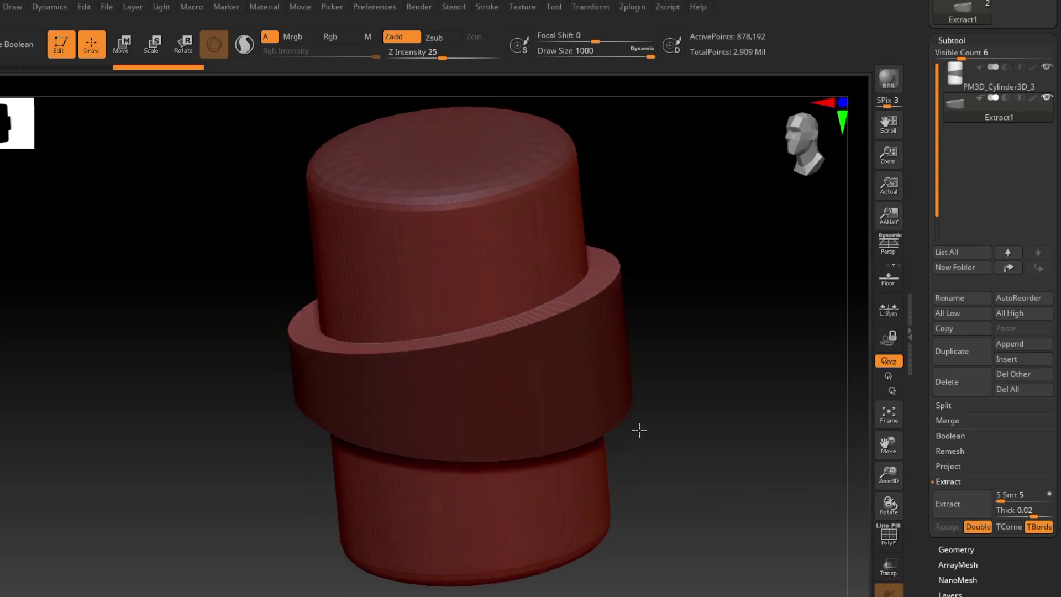
- Hide the original cylinder subtool, leaving only the extracted band in view
{"action": "mouse_move", "coordinate": [966, 101]}
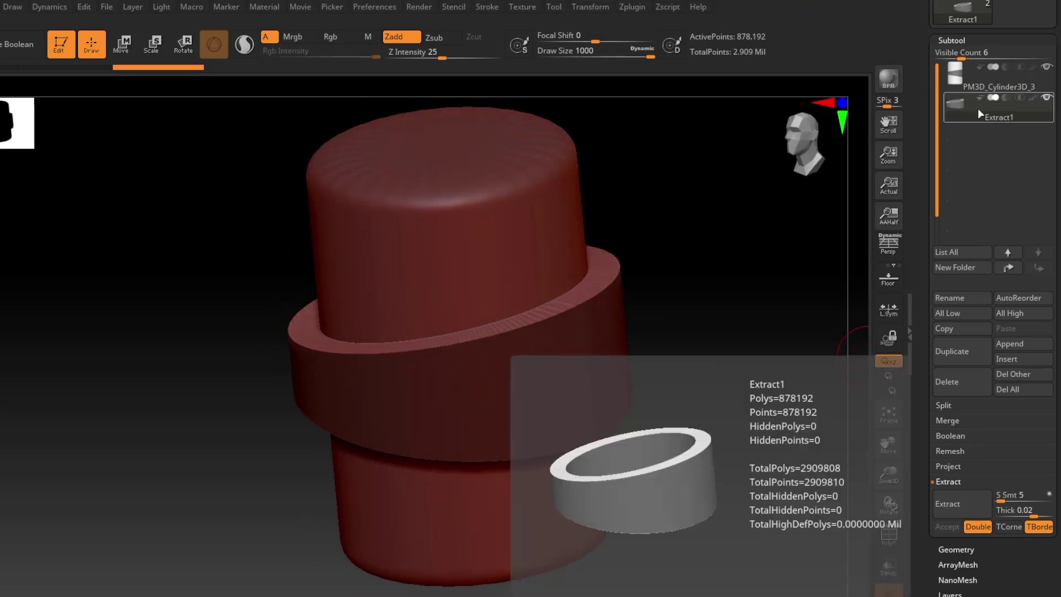
{"action": "left_click", "coordinate": [1046, 84]}
{"action": "left_click", "coordinate": [1047, 68]}
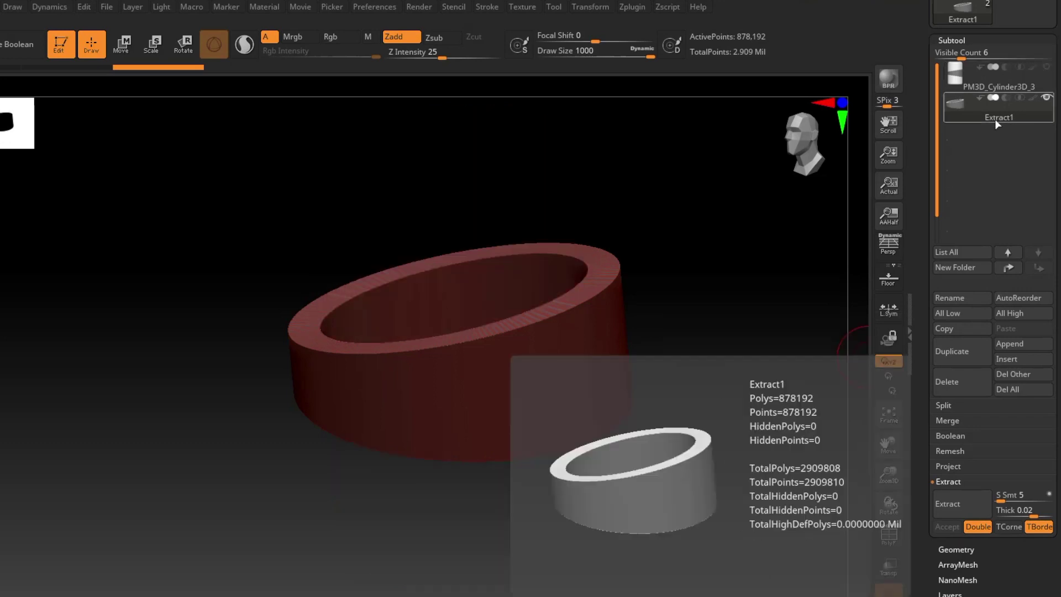
- Examine the extracted band's taper from all sides and its rim topology with and without the polyframe
{"action": "left_click_drag", "start_coordinate": [670, 315], "coordinate": [481, 332]}
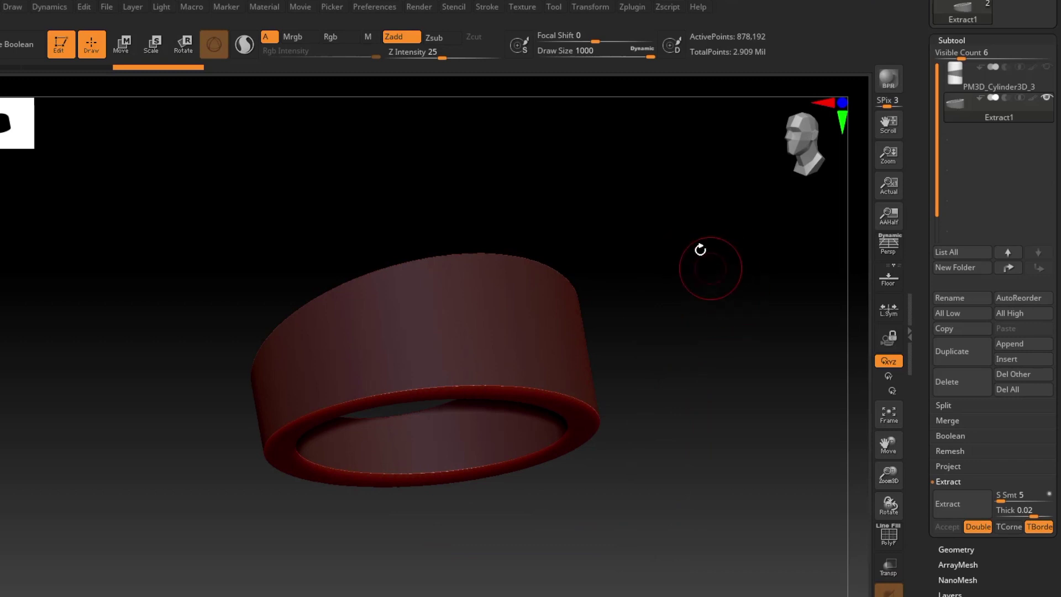
{"action": "left_click_drag", "start_coordinate": [702, 258], "coordinate": [745, 334], "text": "ctrl"}
{"action": "left_click_drag", "start_coordinate": [691, 431], "coordinate": [575, 402]}
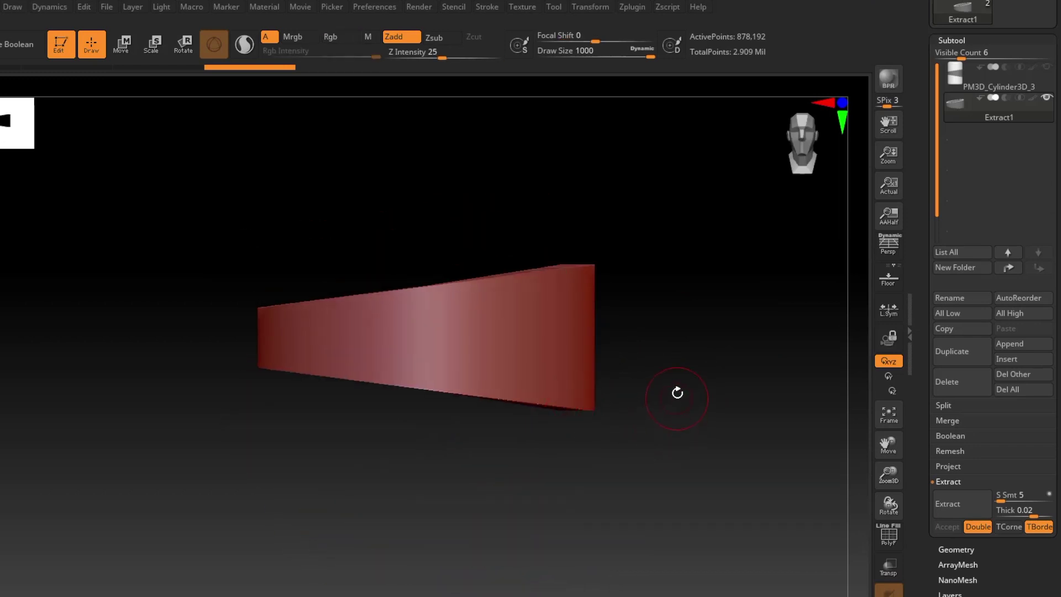
{"action": "left_click_drag", "start_coordinate": [667, 411], "coordinate": [486, 337]}
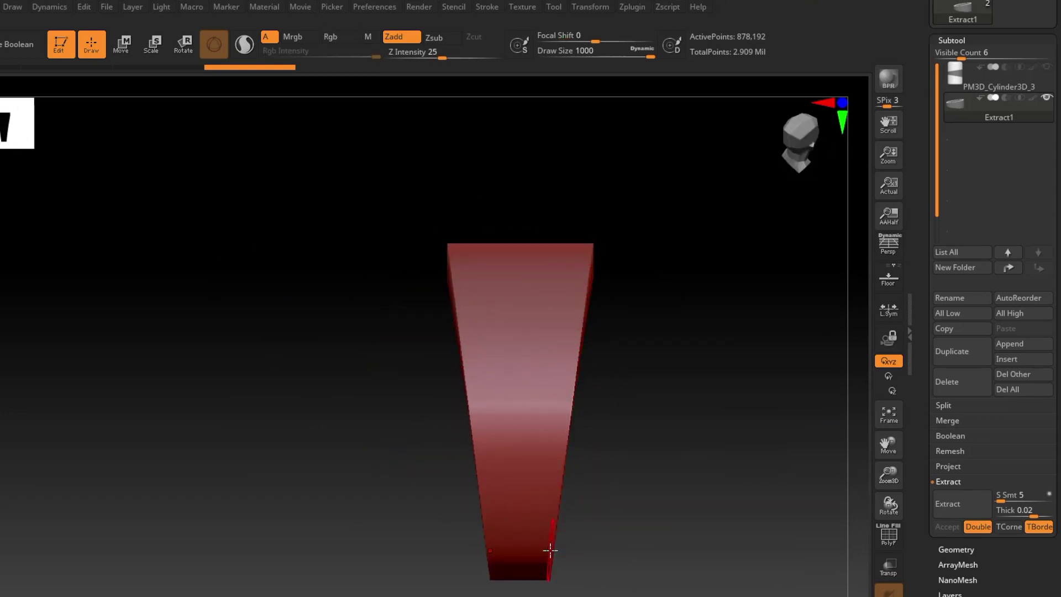
{"action": "left_click_drag", "start_coordinate": [614, 358], "coordinate": [486, 374]}
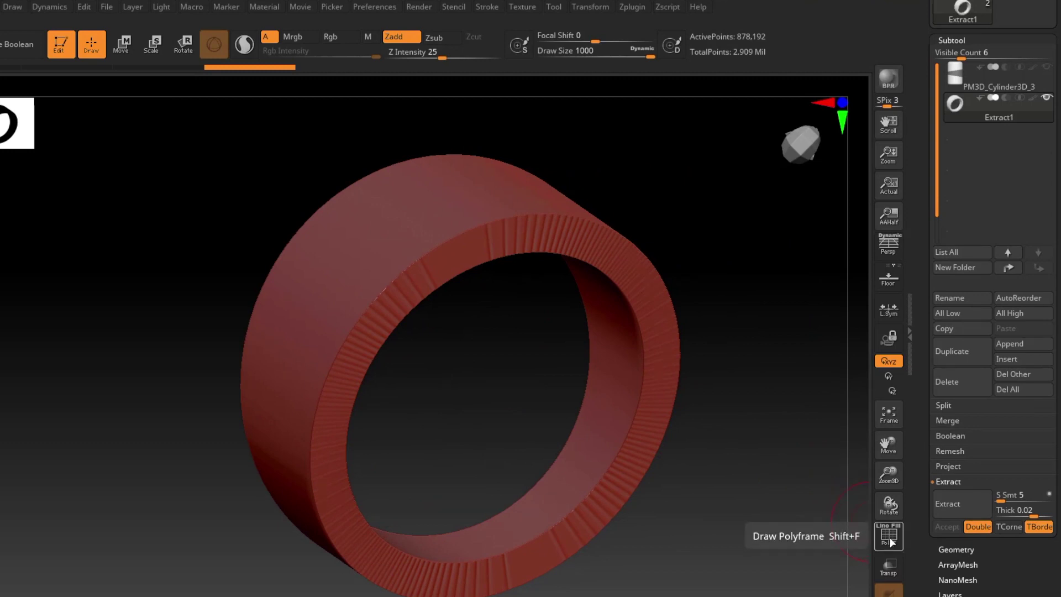
{"action": "left_click", "coordinate": [889, 538]}
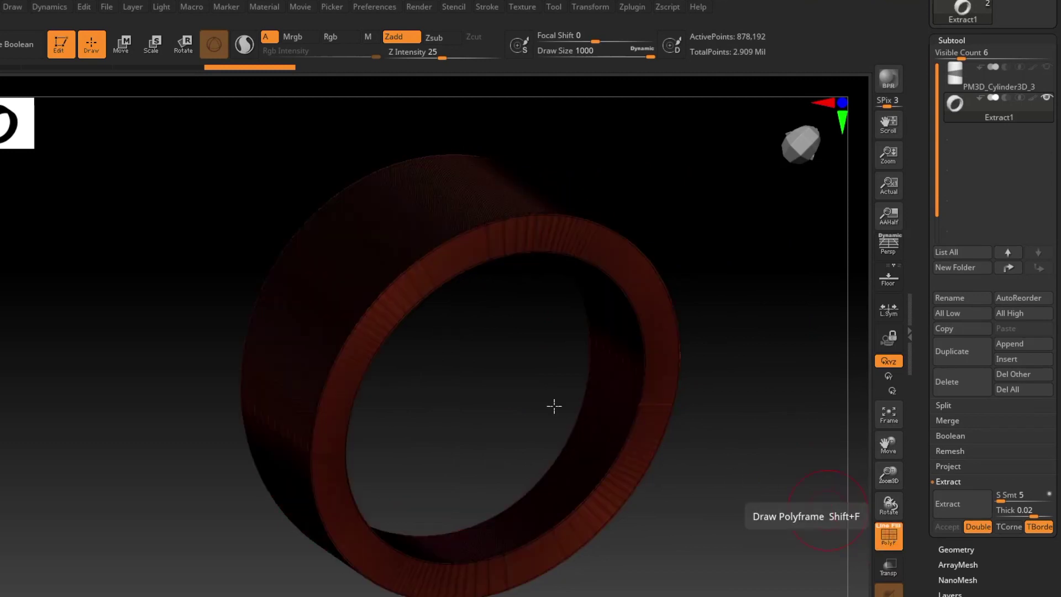
{"action": "mouse_move", "coordinate": [528, 322]}
{"action": "left_mouse_down"}
{"action": "mouse_move", "coordinate": [536, 379]}
{"action": "mouse_move", "coordinate": [417, 294]}
{"action": "left_mouse_up"}
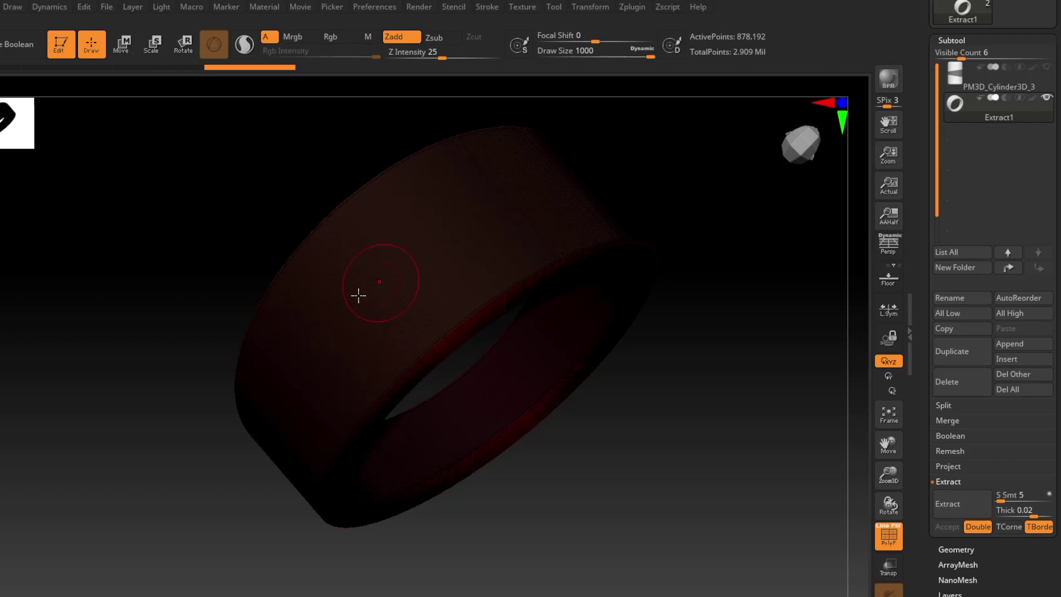
{"action": "mouse_move", "coordinate": [450, 336]}
{"action": "right_mouse_down"}
{"action": "mouse_move", "coordinate": [444, 282]}
{"action": "mouse_move", "coordinate": [464, 381]}
{"action": "mouse_move", "coordinate": [442, 296]}
{"action": "right_mouse_up"}
{"action": "scroll", "coordinate": [483, 393], "scroll_direction": "up", "scroll_amount": 5}
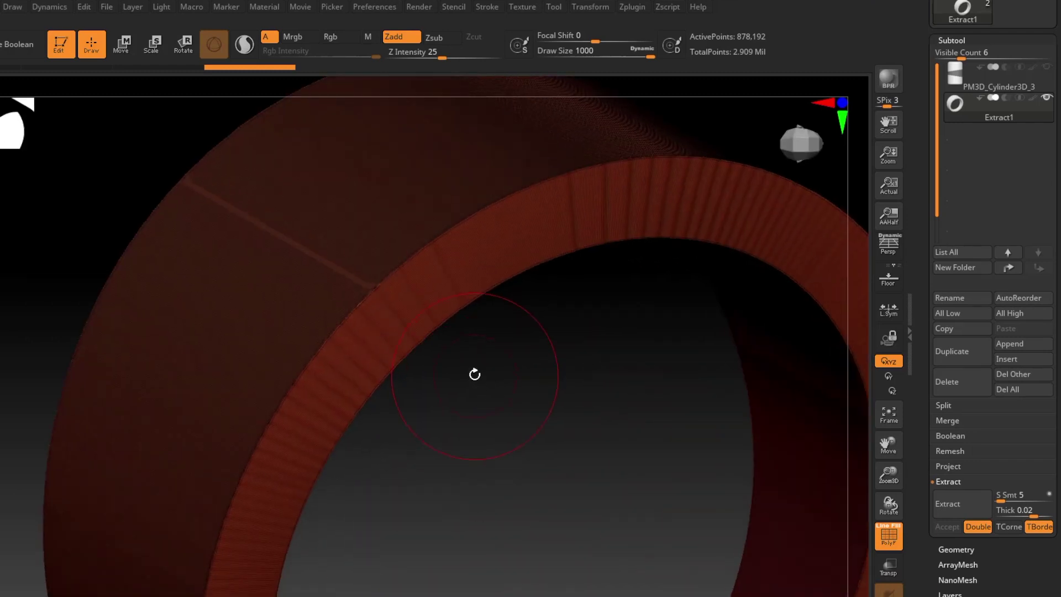
{"action": "scroll", "coordinate": [482, 450], "scroll_direction": "down", "scroll_amount": 2}
{"action": "scroll", "coordinate": [483, 431], "scroll_direction": "up", "scroll_amount": 4}
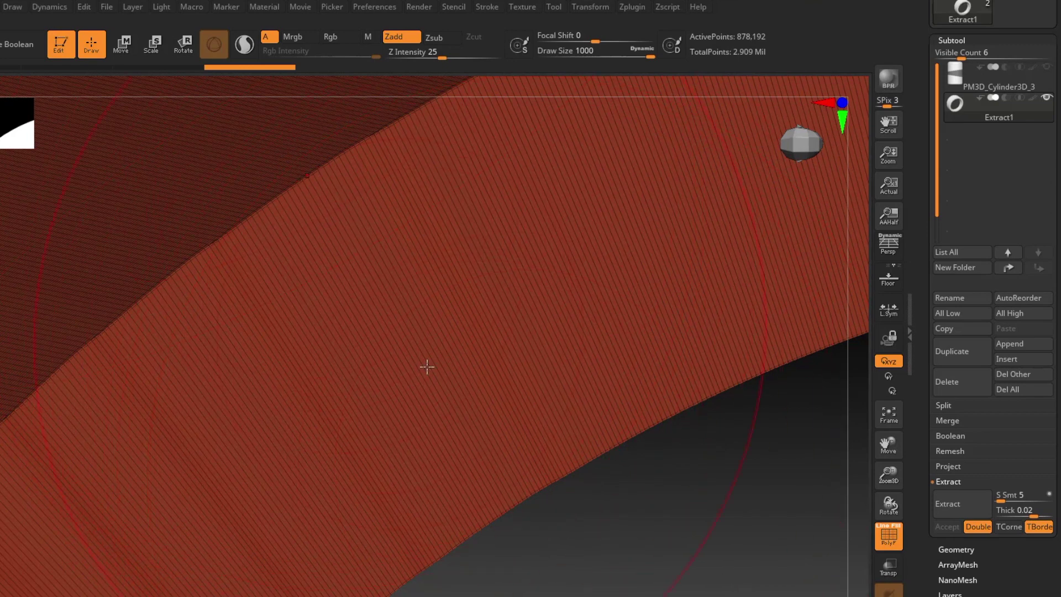
{"action": "scroll", "coordinate": [345, 333], "scroll_direction": "down", "scroll_amount": 5}
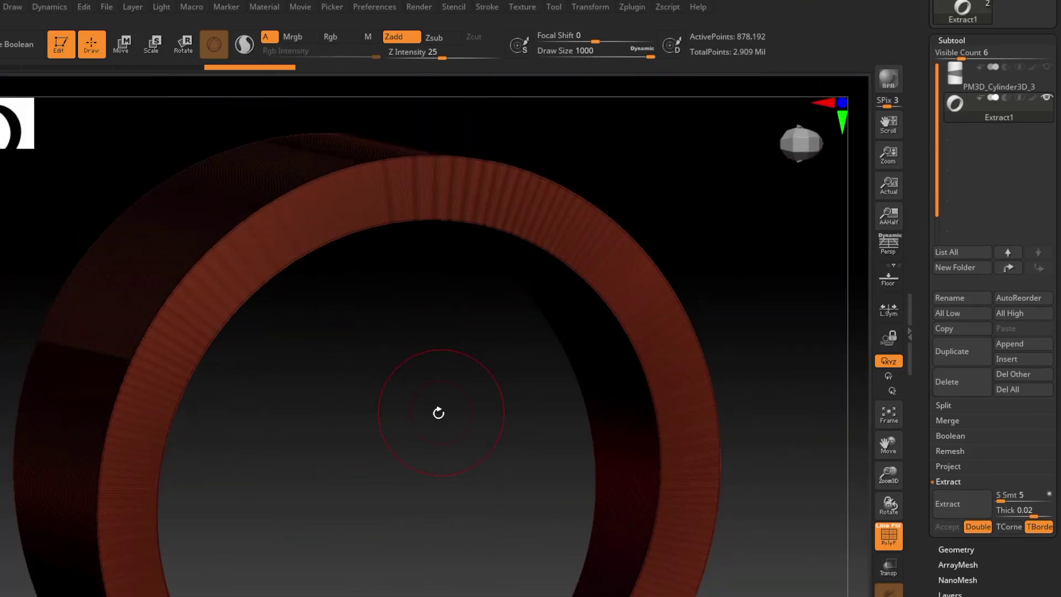
{"action": "left_click_drag", "start_coordinate": [438, 412], "coordinate": [745, 528]}
{"action": "left_click", "coordinate": [888, 535]}
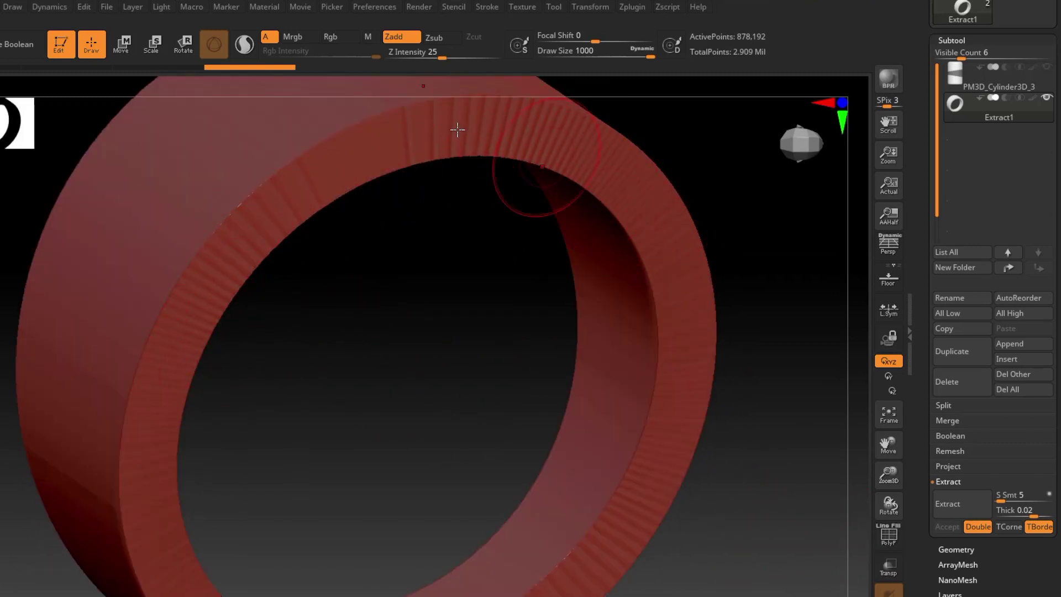
{"action": "key", "text": "f"}
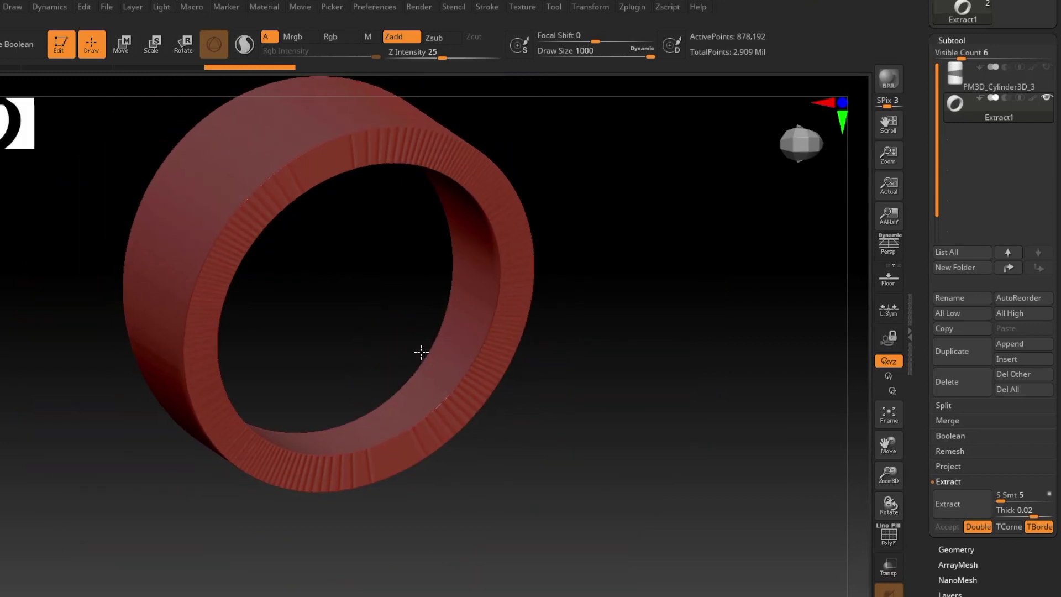
{"action": "left_click_drag", "start_coordinate": [449, 379], "coordinate": [335, 277], "text": "alt"}
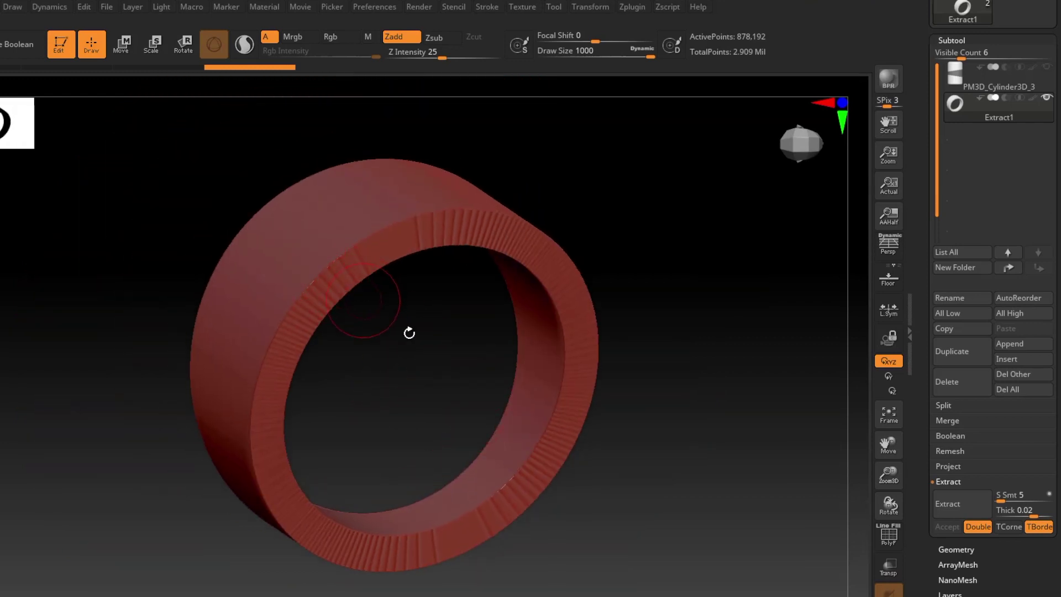
{"action": "left_click_drag", "start_coordinate": [437, 358], "coordinate": [453, 373]}
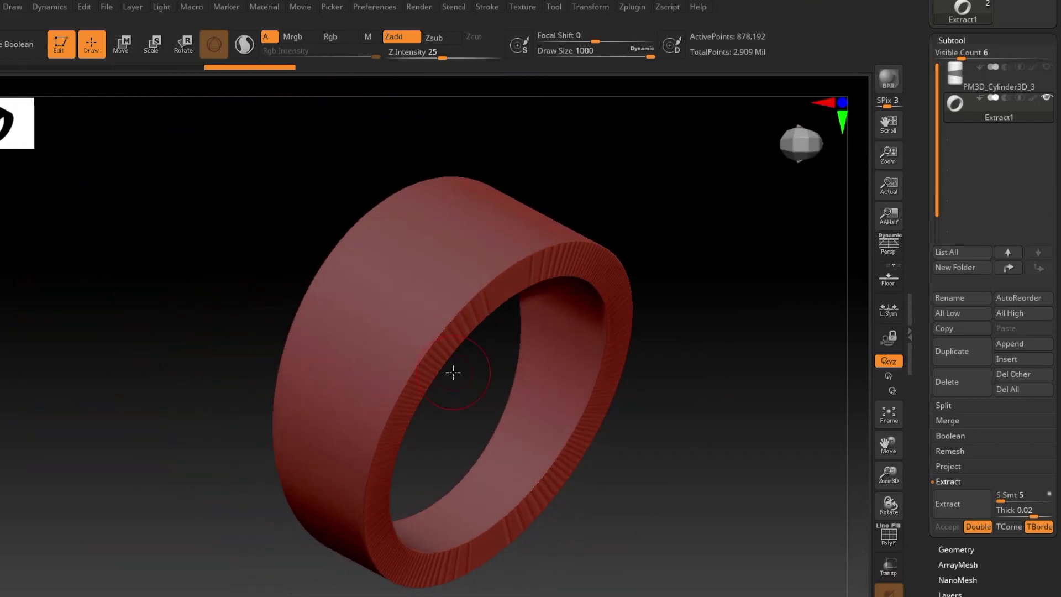
- Remesh the extracted band with ZRemesher at a Target Polygons Count of 5 with Adapt on, and check the new wireframe
{"action": "left_click", "coordinate": [946, 41]}
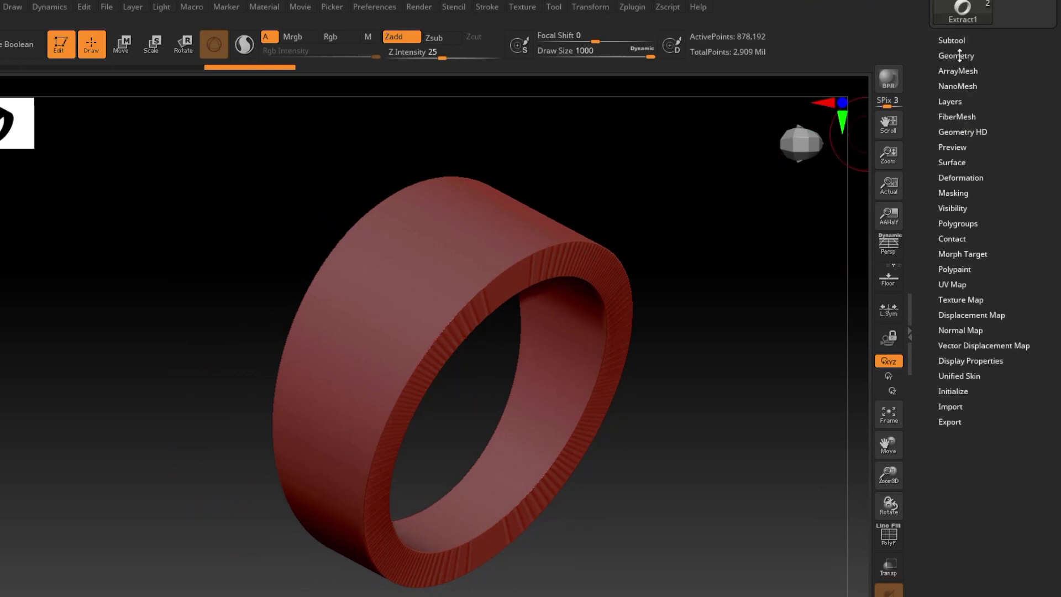
{"action": "left_click", "coordinate": [956, 55]}
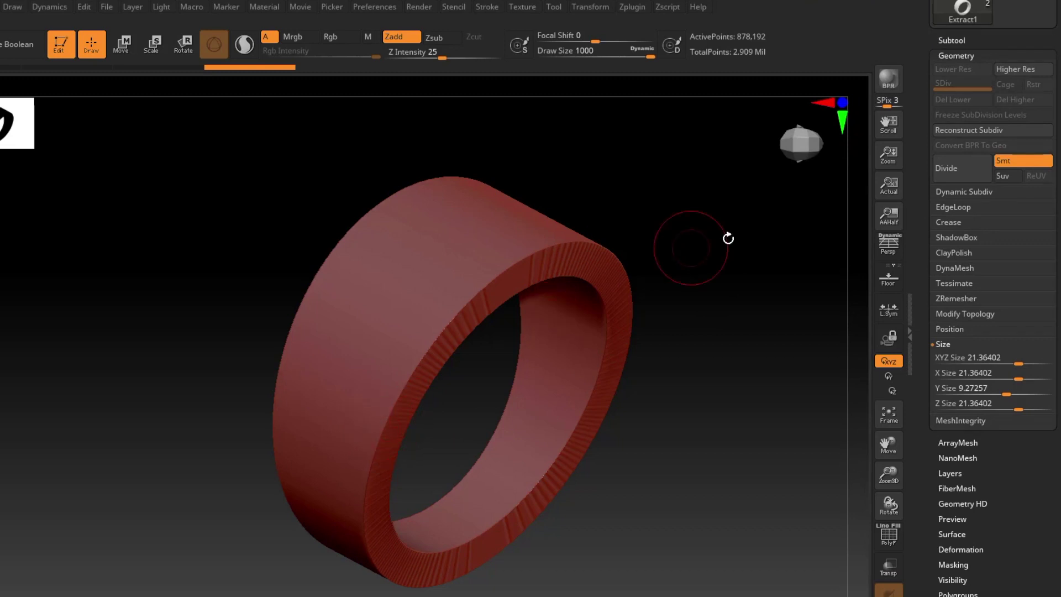
{"action": "left_click", "coordinate": [962, 303]}
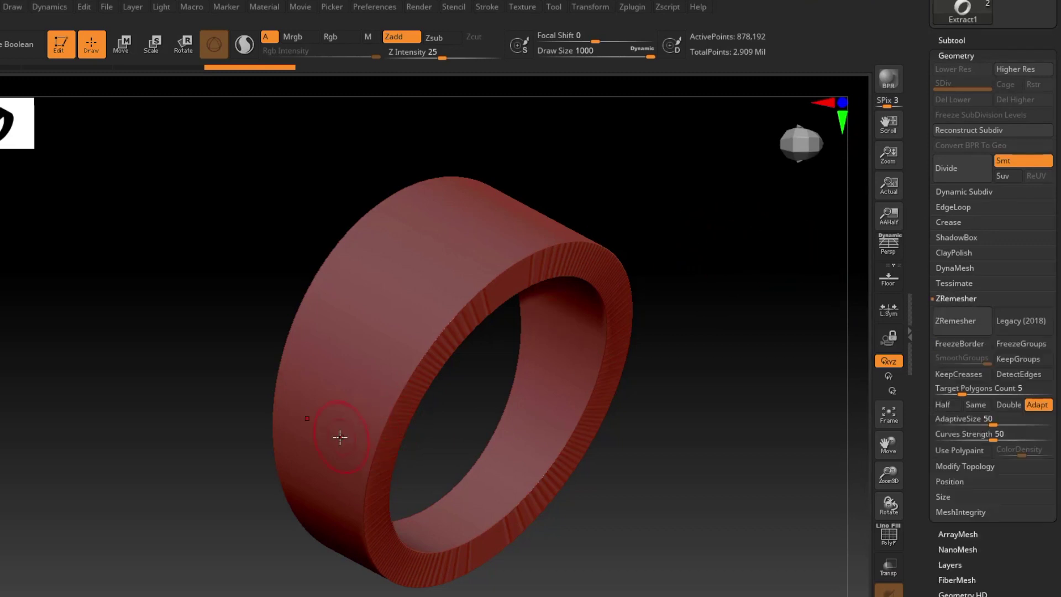
{"action": "mouse_move", "coordinate": [338, 433]}
{"action": "right_mouse_down"}
{"action": "mouse_move", "coordinate": [339, 403]}
{"action": "mouse_move", "coordinate": [407, 414]}
{"action": "mouse_move", "coordinate": [510, 408]}
{"action": "mouse_move", "coordinate": [488, 413]}
{"action": "mouse_move", "coordinate": [495, 421]}
{"action": "mouse_move", "coordinate": [450, 338]}
{"action": "right_mouse_up"}
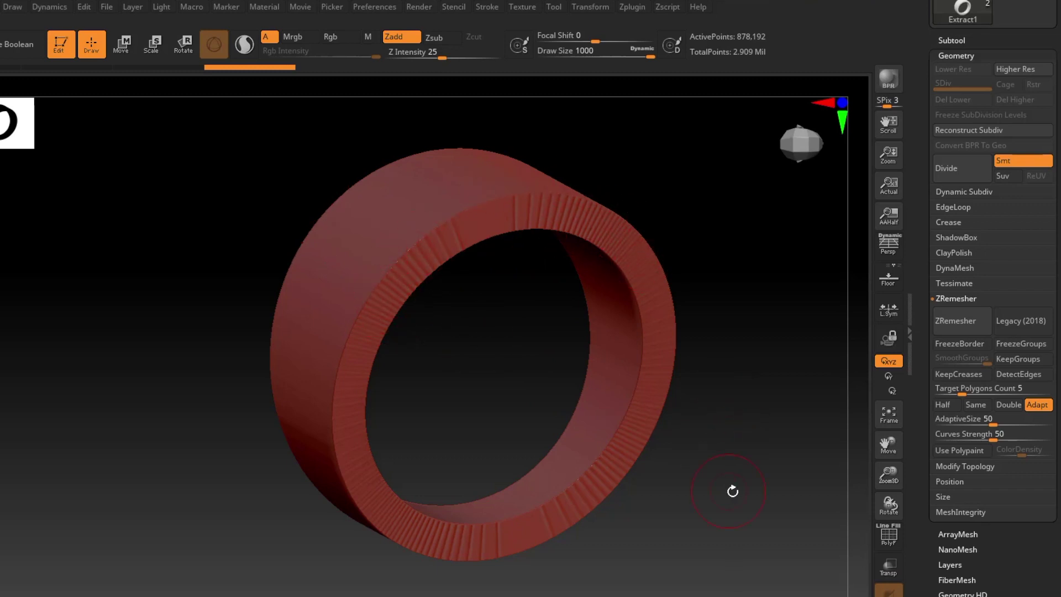
{"action": "left_click", "coordinate": [888, 538]}
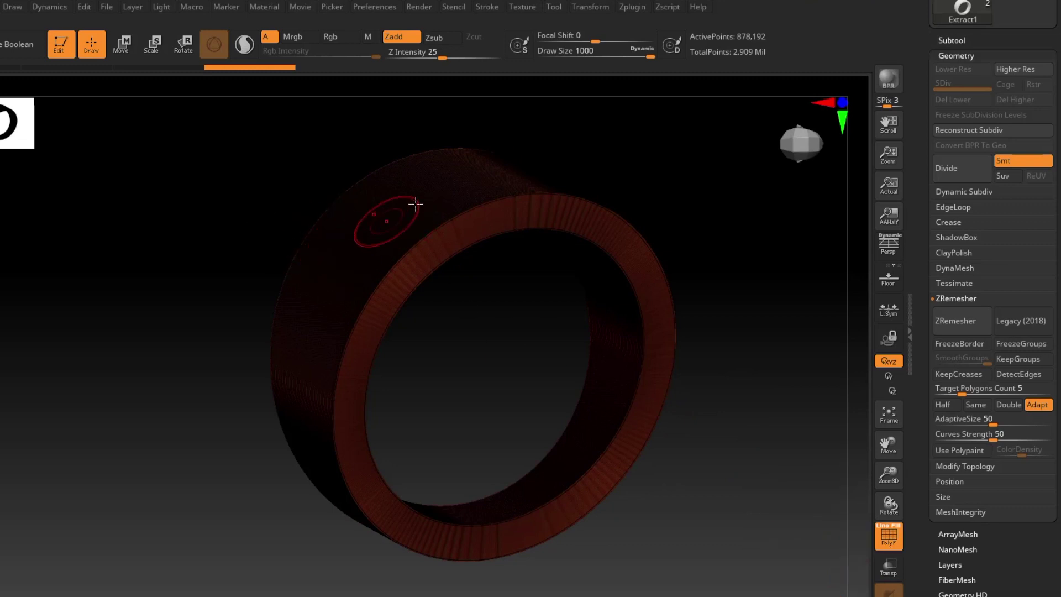
{"action": "left_click", "coordinate": [884, 538]}
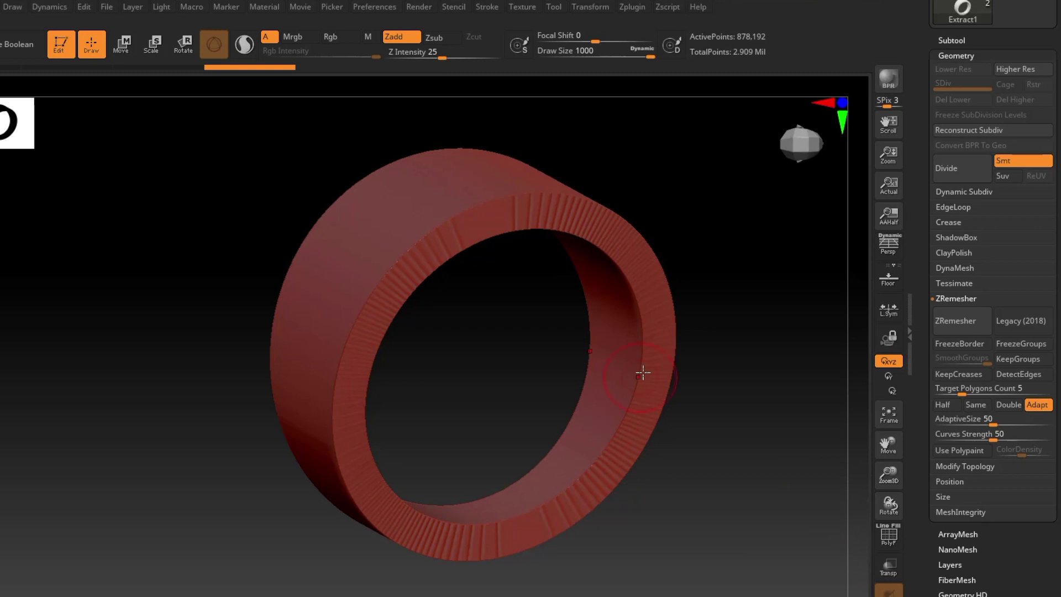
{"action": "left_click", "coordinate": [966, 320]}
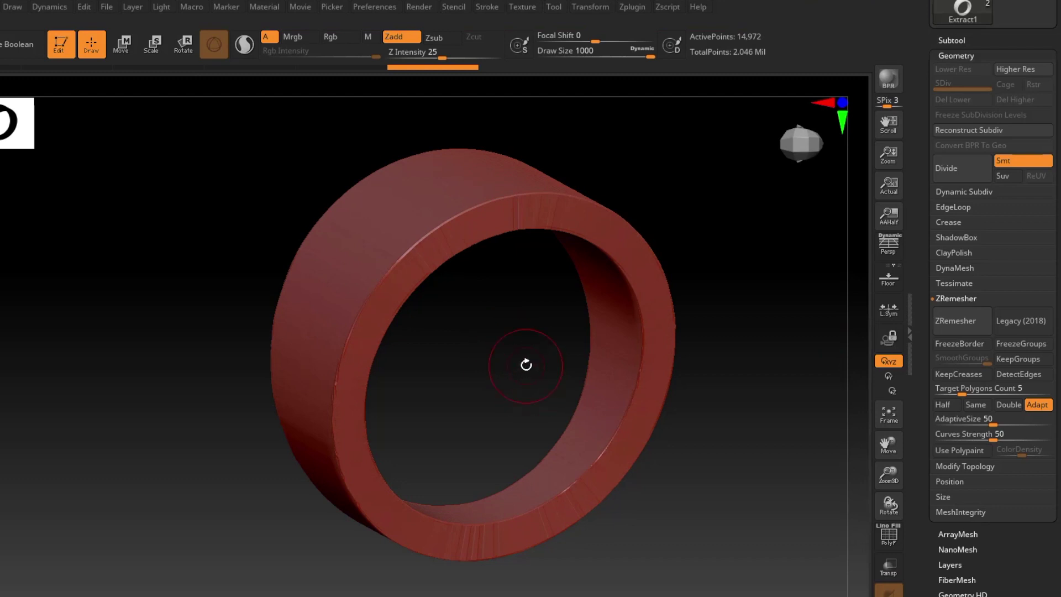
{"action": "left_click_drag", "start_coordinate": [526, 365], "coordinate": [524, 384]}
{"action": "left_click", "coordinate": [891, 545]}
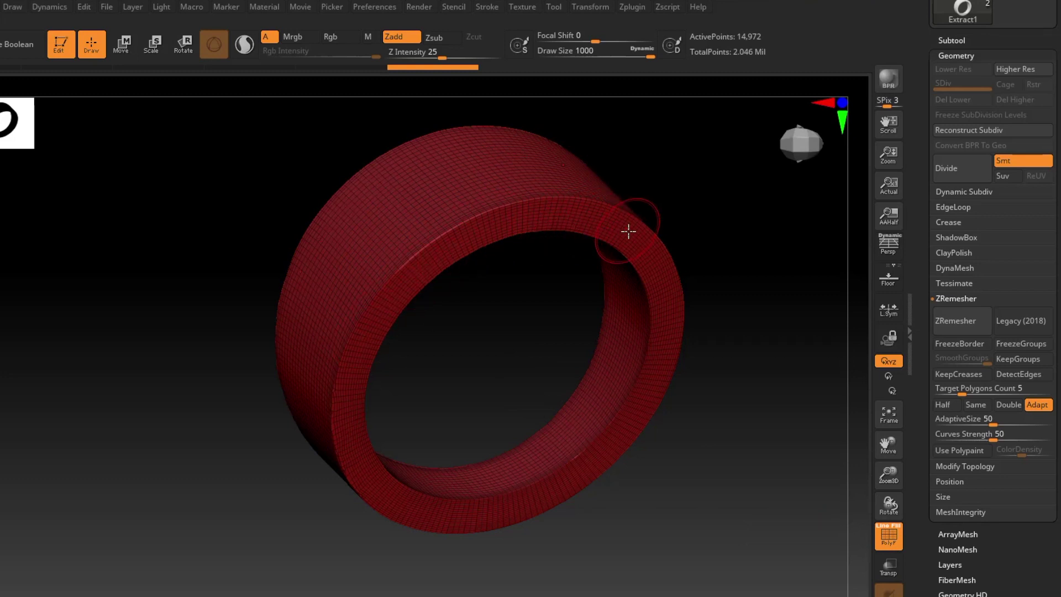
{"action": "left_click", "coordinate": [888, 539]}
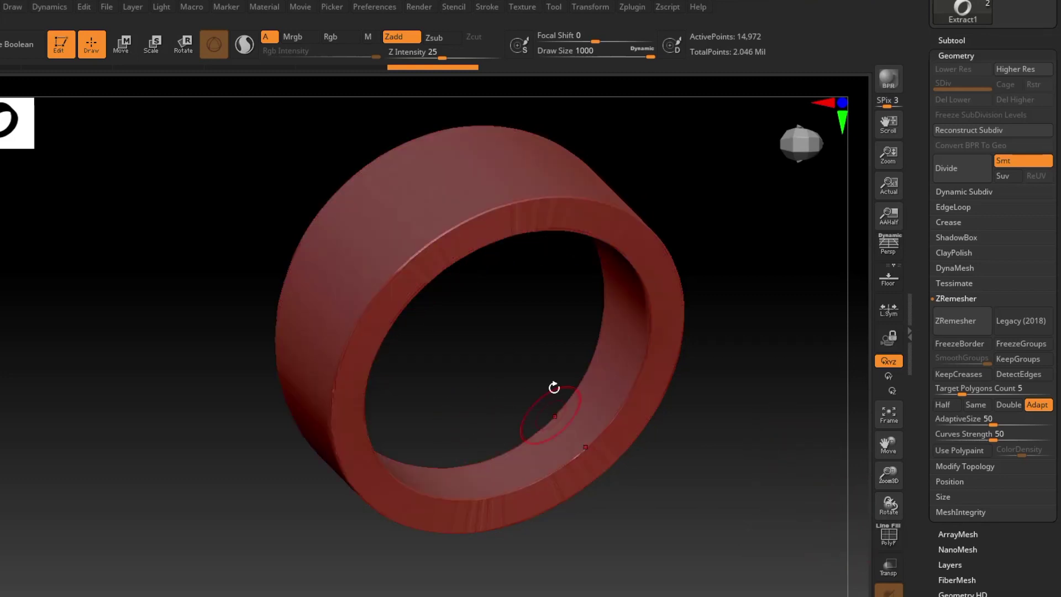
{"action": "mouse_move", "coordinate": [552, 386]}
{"action": "left_mouse_down"}
{"action": "mouse_move", "coordinate": [517, 410]}
{"action": "mouse_move", "coordinate": [500, 342]}
{"action": "left_mouse_up"}
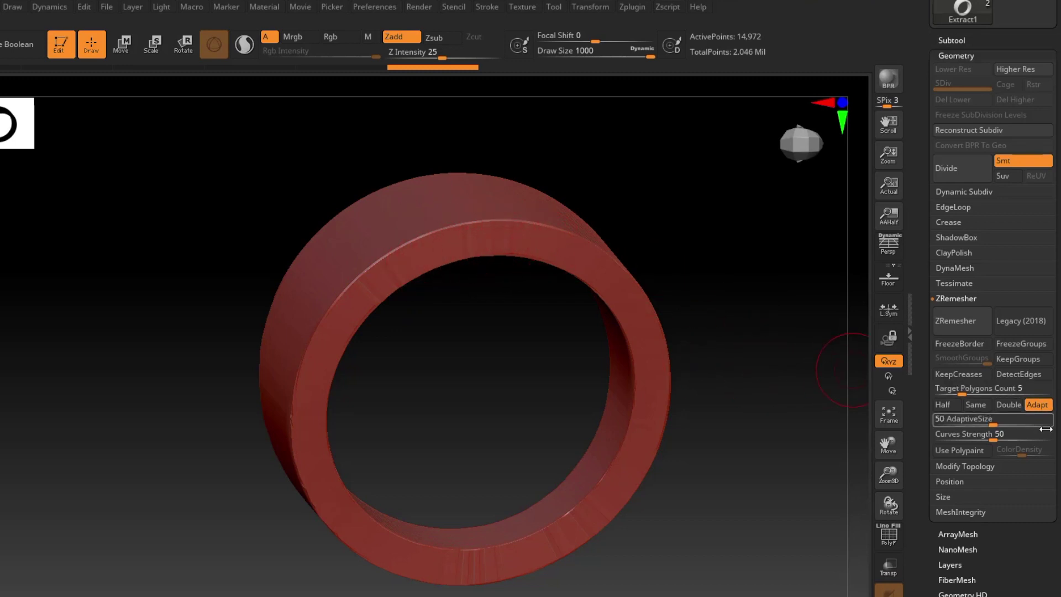
- Smooth the band's ridged rims with the Polish Crisp Edges deformation in open-circle mode at about 4
{"action": "scroll", "coordinate": [1046, 323], "scroll_direction": "down", "scroll_amount": 5}
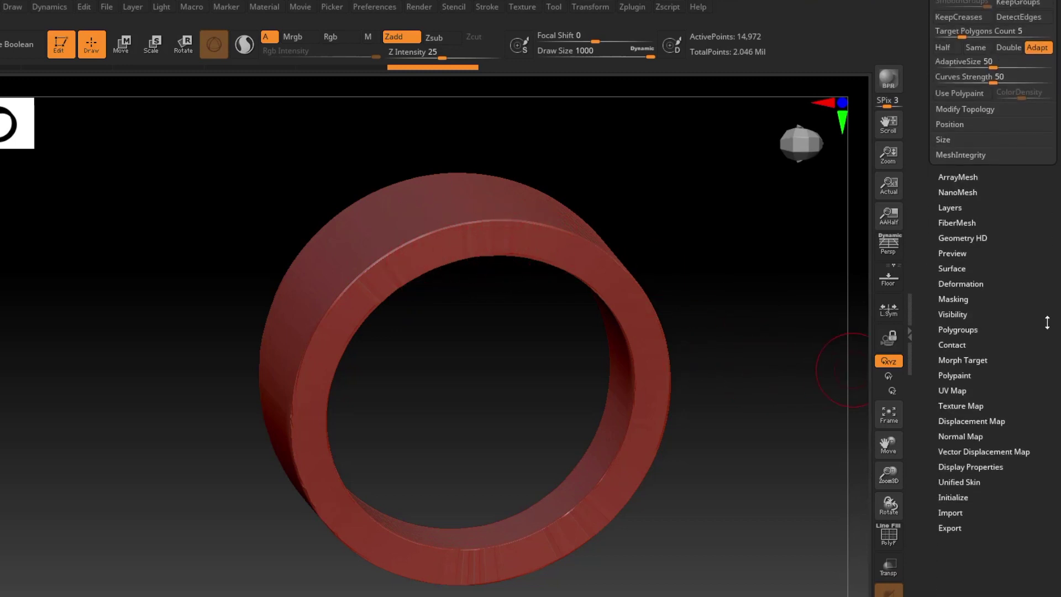
{"action": "scroll", "coordinate": [1046, 326], "scroll_direction": "up", "scroll_amount": 1}
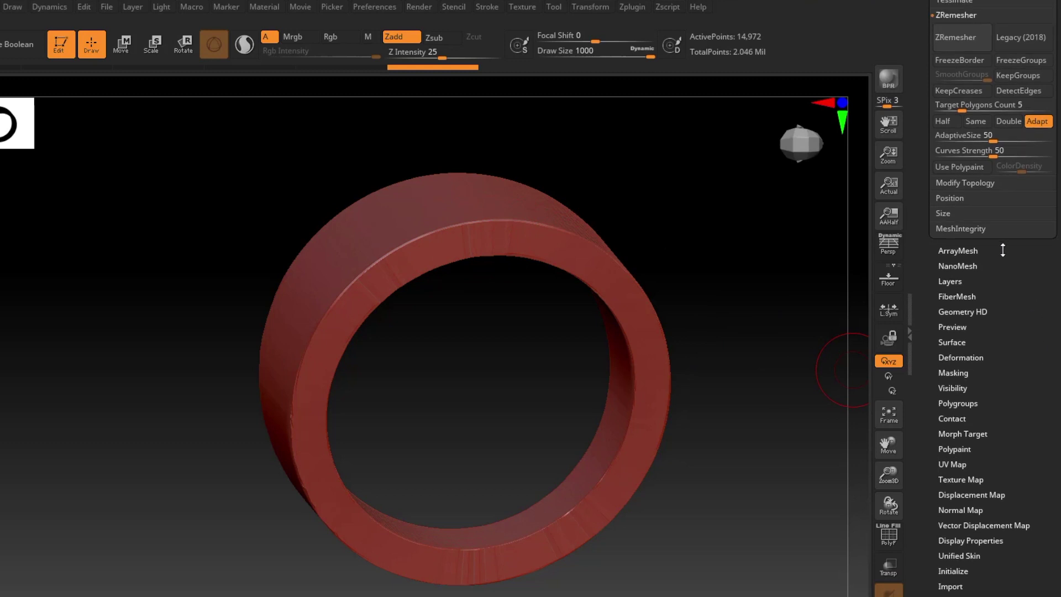
{"action": "left_click", "coordinate": [961, 357]}
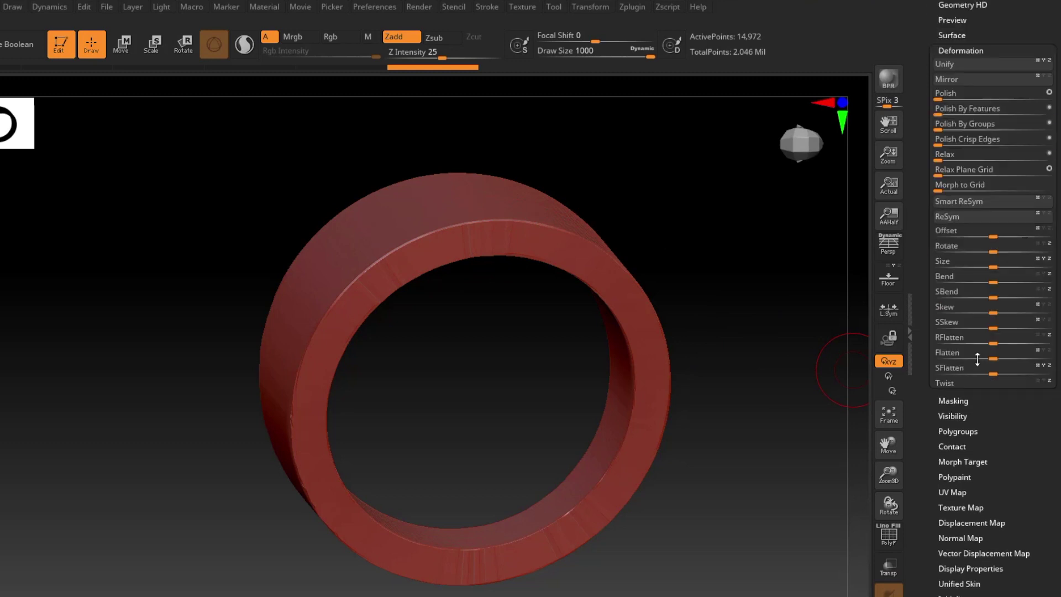
{"action": "scroll", "coordinate": [977, 359], "scroll_direction": "down", "scroll_amount": 2}
{"action": "scroll", "coordinate": [978, 359], "scroll_direction": "up", "scroll_amount": 1}
{"action": "scroll", "coordinate": [1058, 322], "scroll_direction": "up", "scroll_amount": 2}
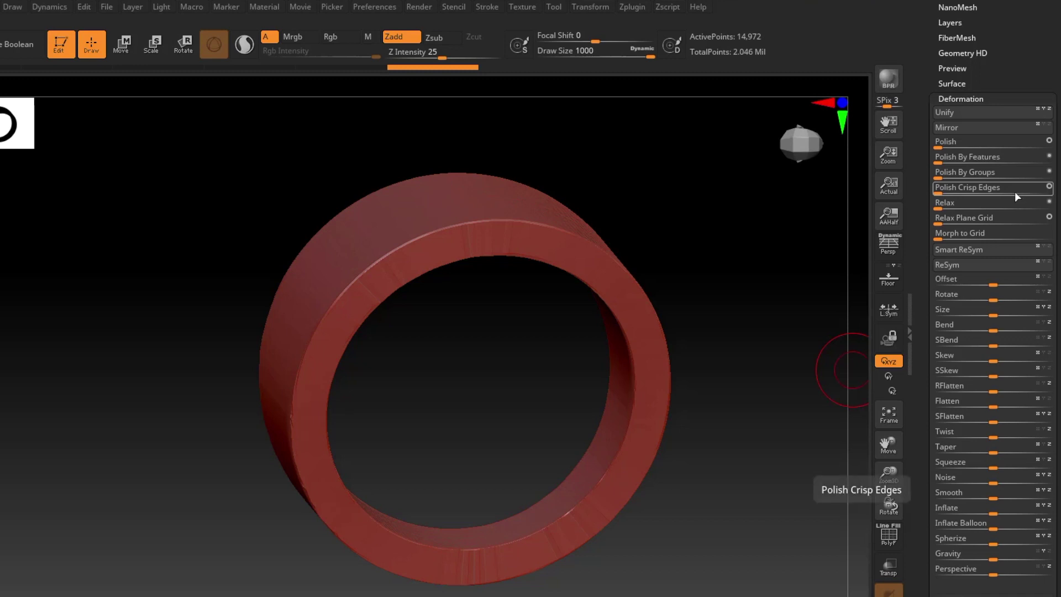
{"action": "left_click", "coordinate": [941, 193]}
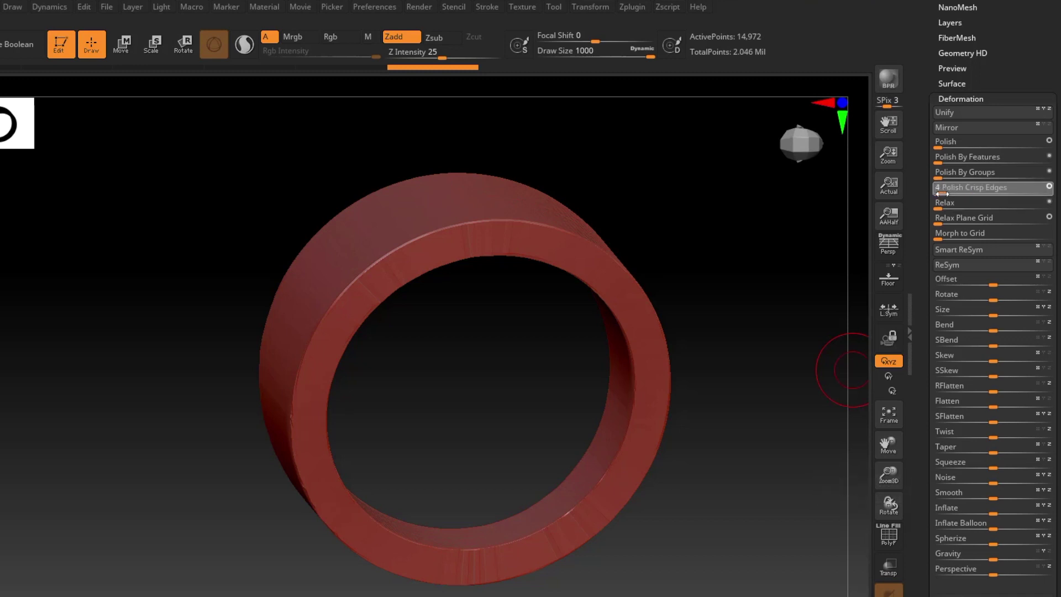
{"action": "left_click_drag", "start_coordinate": [473, 379], "coordinate": [473, 353]}
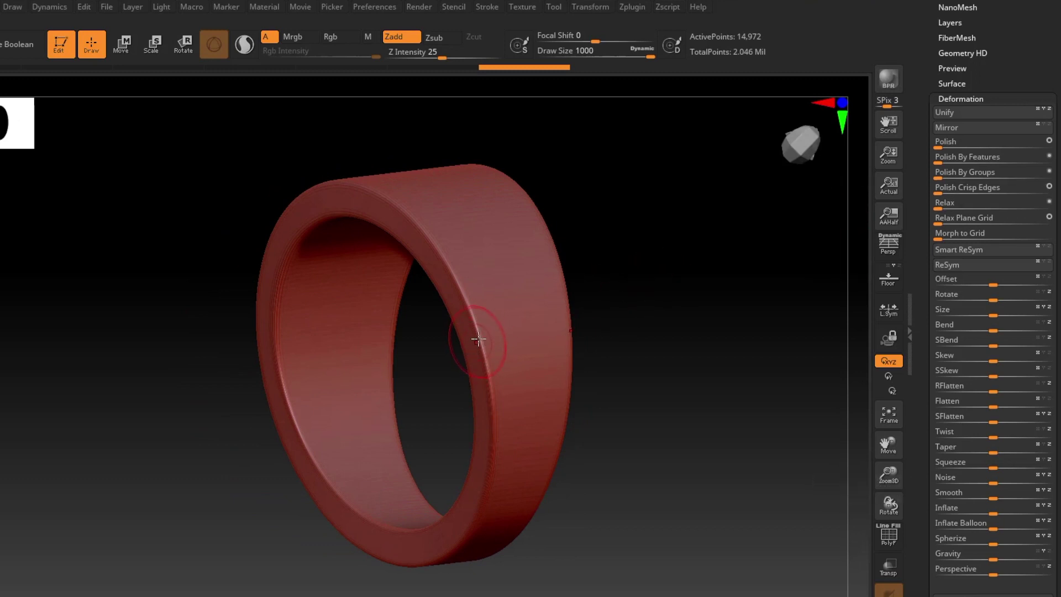
{"action": "left_click_drag", "start_coordinate": [479, 339], "coordinate": [543, 360]}
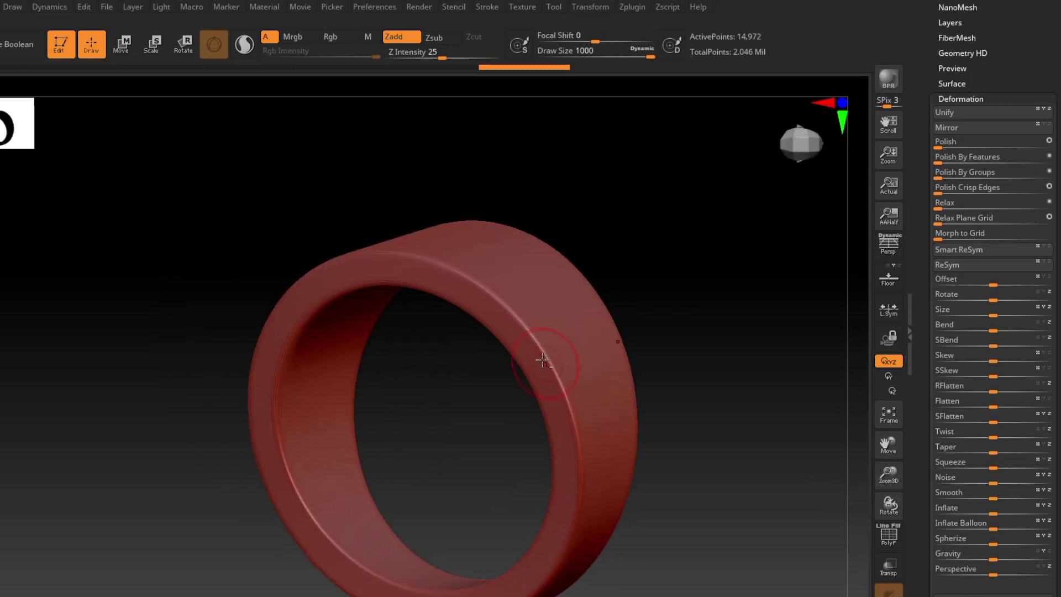
- Examine the polished band's rims and inner and outer walls up close from several angles
{"action": "scroll", "coordinate": [496, 297], "scroll_direction": "up", "scroll_amount": 2}
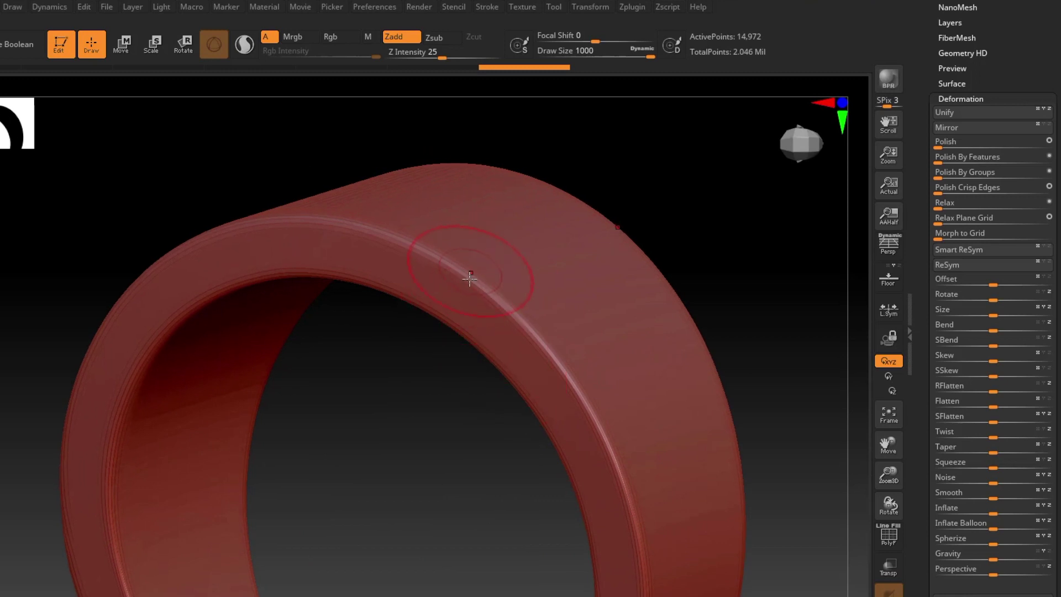
{"action": "scroll", "coordinate": [466, 274], "scroll_direction": "up", "scroll_amount": 2}
{"action": "left_click_drag", "start_coordinate": [433, 317], "coordinate": [393, 367]}
{"action": "scroll", "coordinate": [346, 284], "scroll_direction": "down", "scroll_amount": 2}
{"action": "left_click_drag", "start_coordinate": [346, 284], "coordinate": [353, 324]}
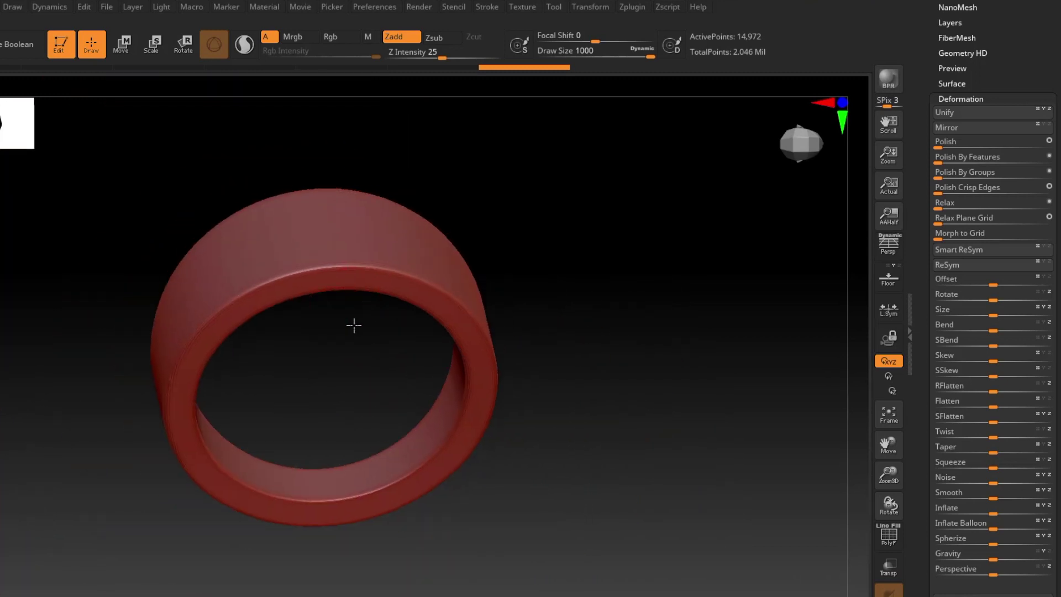
{"action": "scroll", "coordinate": [433, 356], "scroll_direction": "up", "scroll_amount": 4}
{"action": "scroll", "coordinate": [433, 355], "scroll_direction": "down", "scroll_amount": 2}
{"action": "left_click_drag", "start_coordinate": [450, 343], "coordinate": [325, 344]}
{"action": "scroll", "coordinate": [300, 405], "scroll_direction": "down", "scroll_amount": 2}
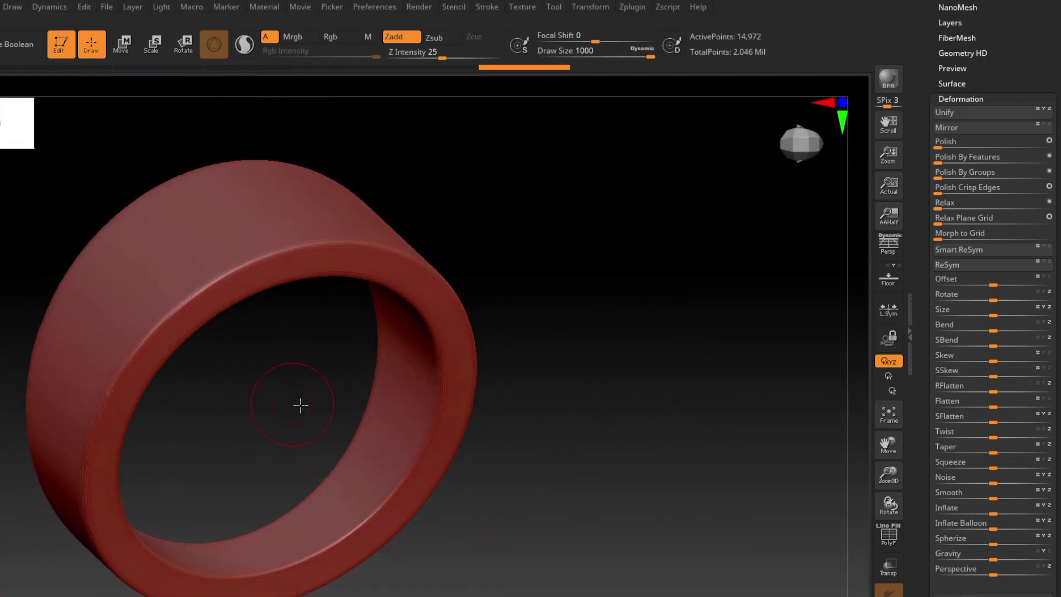
{"action": "key", "text": "f"}
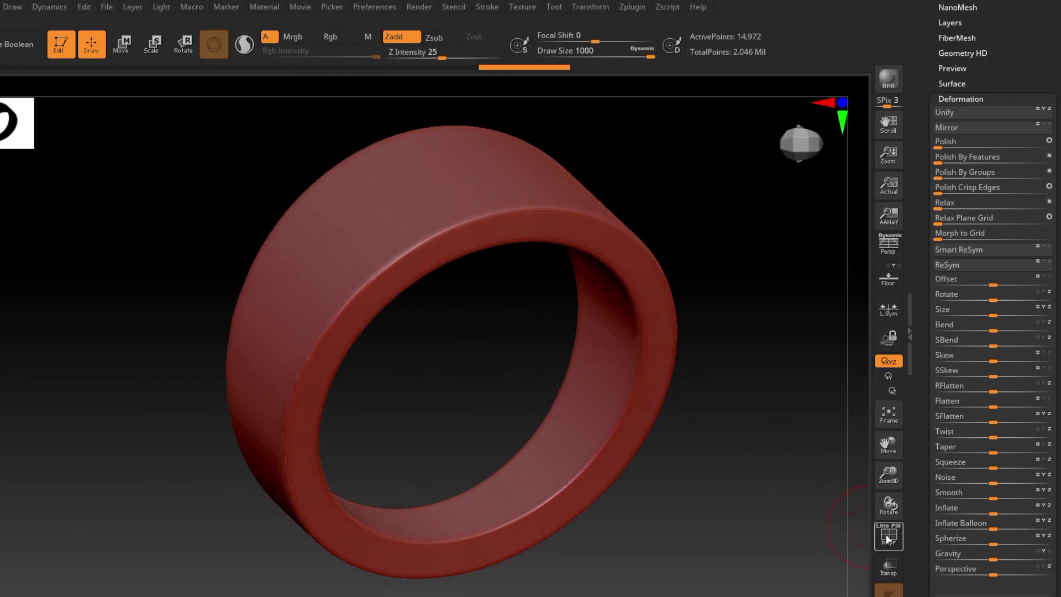
{"action": "left_click_drag", "start_coordinate": [440, 454], "coordinate": [507, 456]}
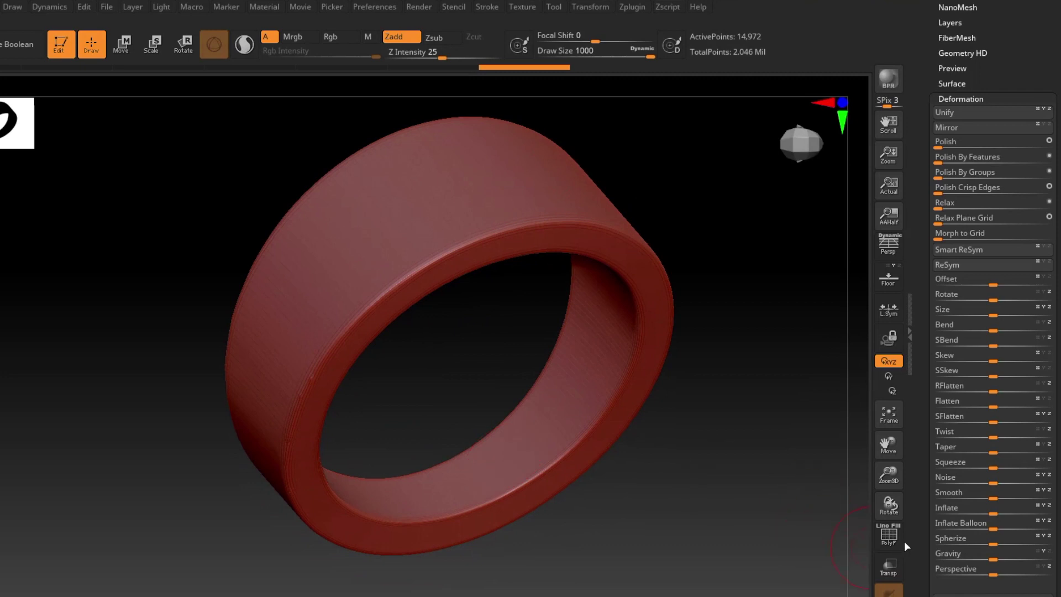
- Turn on the polyframe and inspect the band's wireframe in perspective and in a straight side view
{"action": "left_click", "coordinate": [896, 542]}
{"action": "left_click_drag", "start_coordinate": [575, 422], "coordinate": [525, 433]}
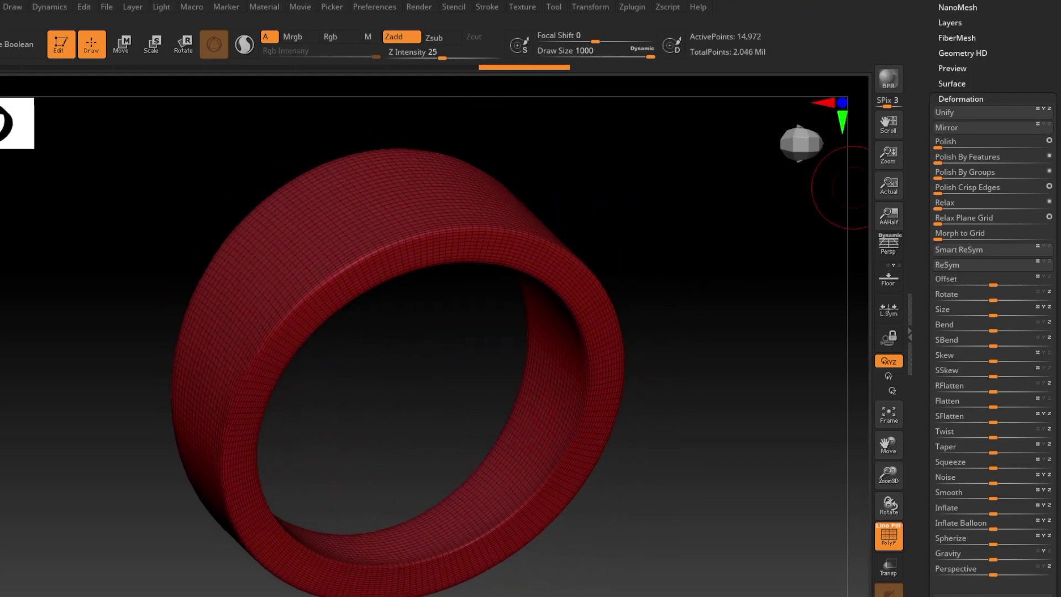
{"action": "scroll", "coordinate": [992, 299], "scroll_direction": "up", "scroll_amount": 1}
{"action": "left_click", "coordinate": [965, 113]}
{"action": "left_click_drag", "start_coordinate": [400, 407], "coordinate": [370, 381], "text": "shift"}
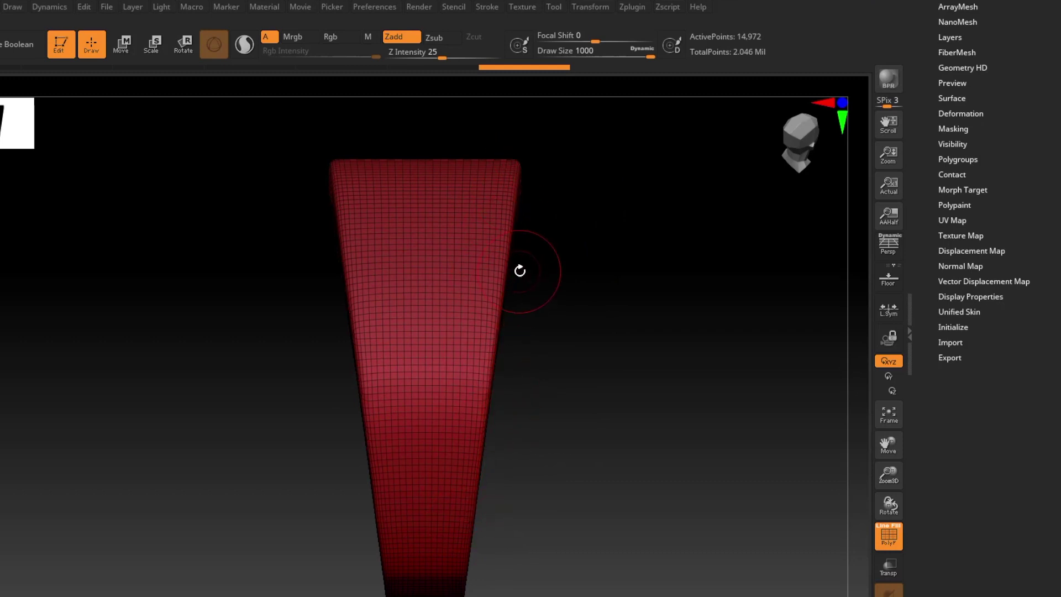
- Show the original cylinder subtool again and delete the extracted band subtool, accepting that it cannot be undone
{"action": "left_click_drag", "start_coordinate": [986, 204], "coordinate": [971, 304]}
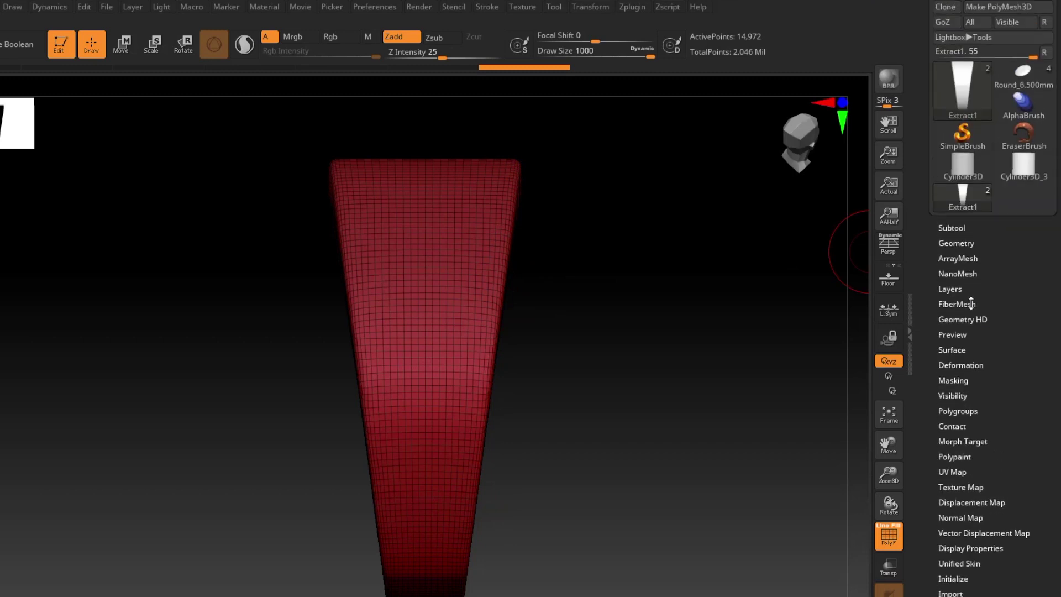
{"action": "mouse_move", "coordinate": [603, 348]}
{"action": "left_mouse_down"}
{"action": "mouse_move", "coordinate": [585, 374]}
{"action": "mouse_move", "coordinate": [588, 348]}
{"action": "mouse_move", "coordinate": [627, 326]}
{"action": "mouse_move", "coordinate": [602, 338]}
{"action": "mouse_move", "coordinate": [599, 355]}
{"action": "left_mouse_up"}
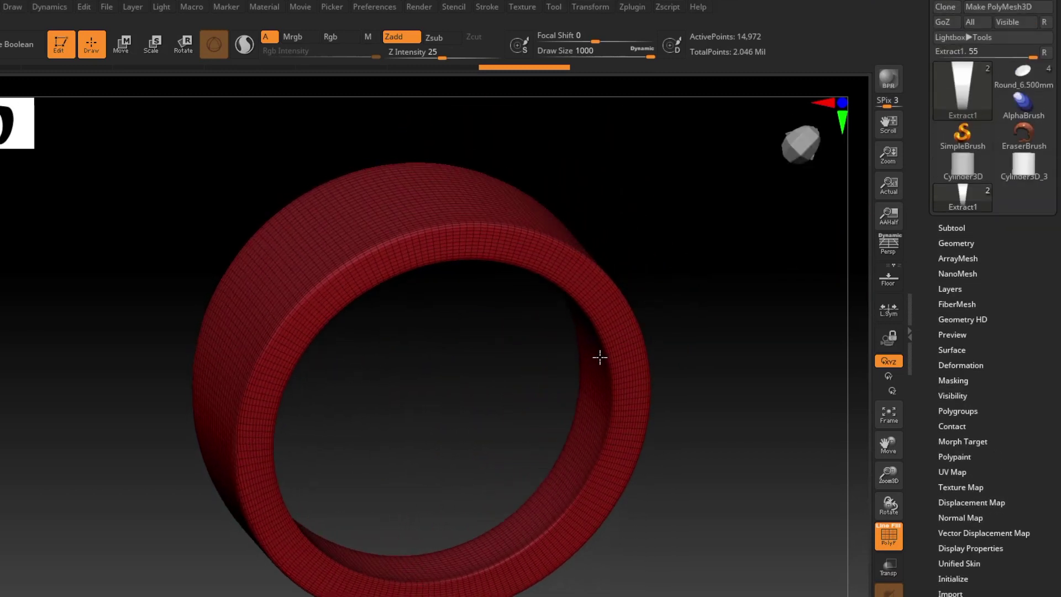
{"action": "left_click", "coordinate": [956, 227]}
{"action": "mouse_move", "coordinate": [985, 303]}
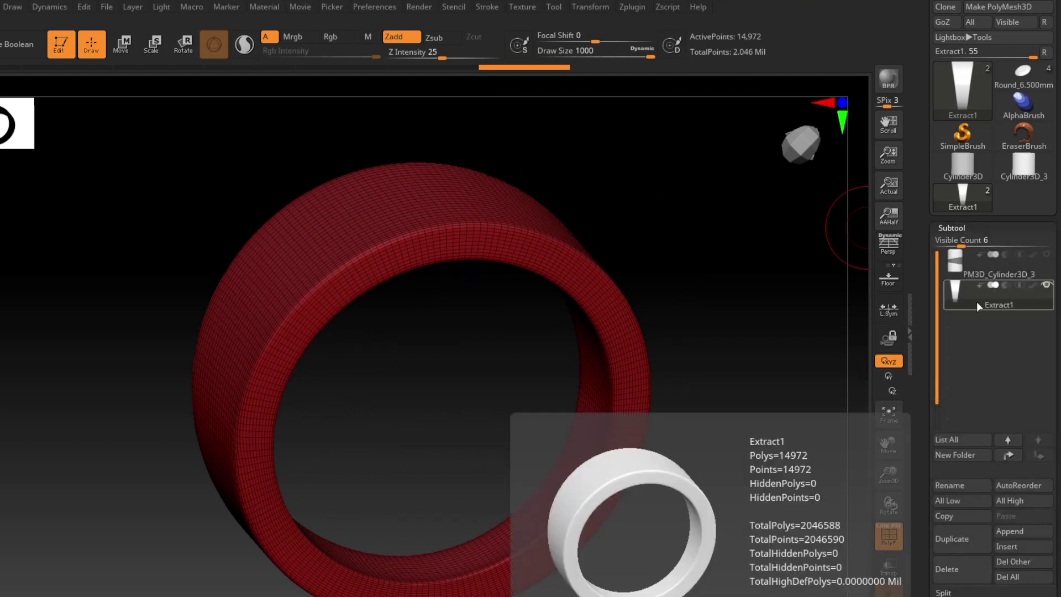
{"action": "scroll", "coordinate": [980, 299], "scroll_direction": "down", "scroll_amount": 3}
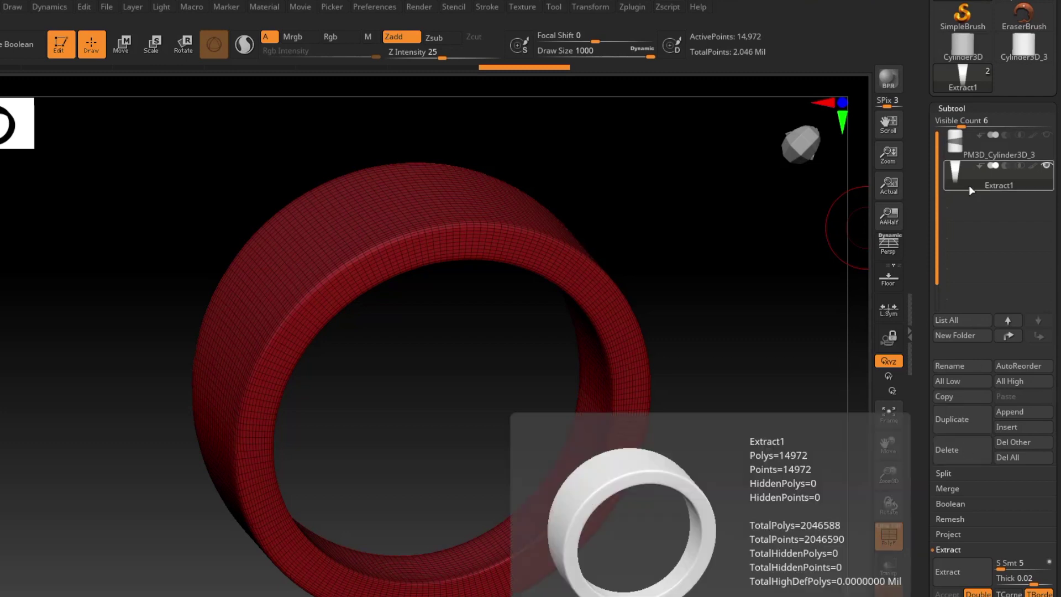
{"action": "mouse_move", "coordinate": [970, 183]}
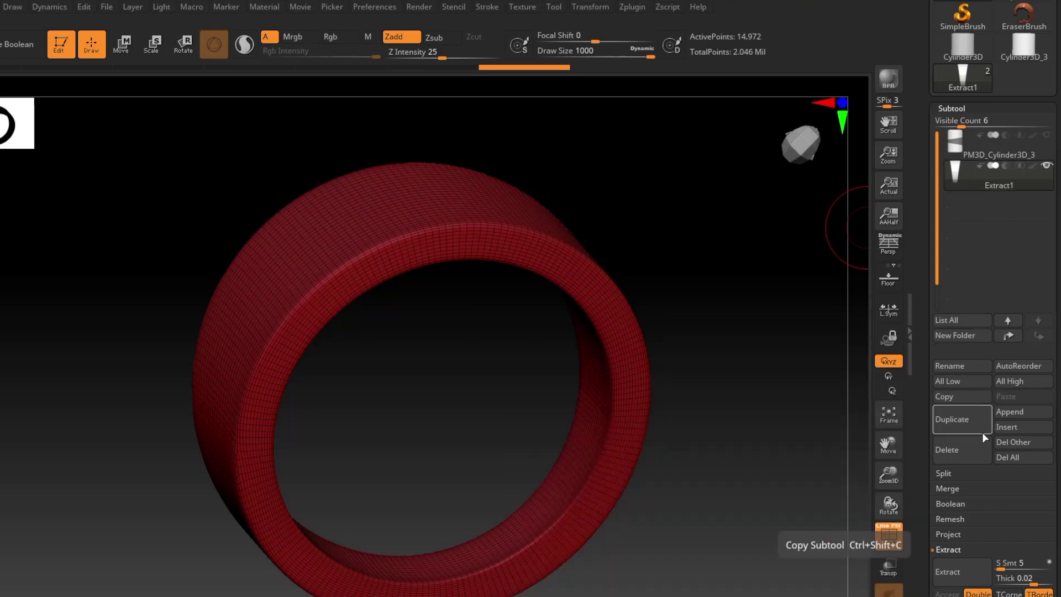
{"action": "left_click", "coordinate": [1045, 132]}
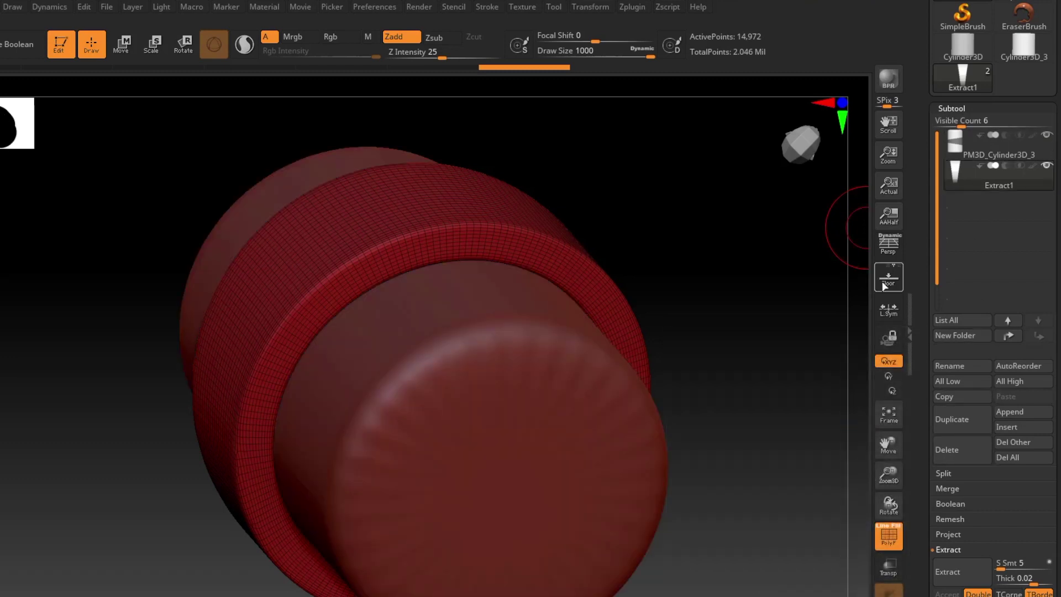
{"action": "left_click", "coordinate": [967, 449]}
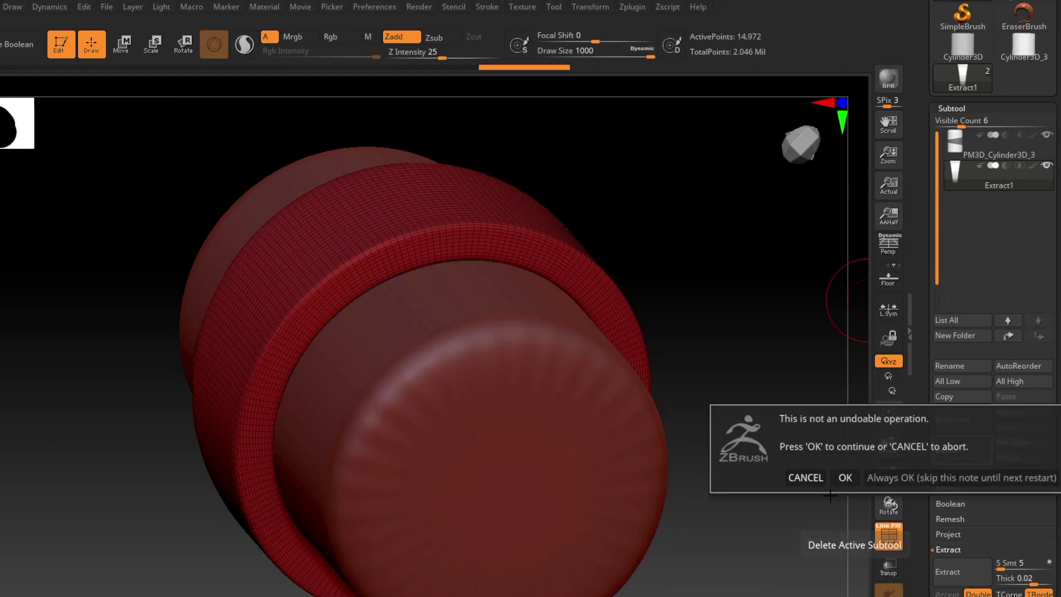
{"action": "left_click", "coordinate": [845, 477]}
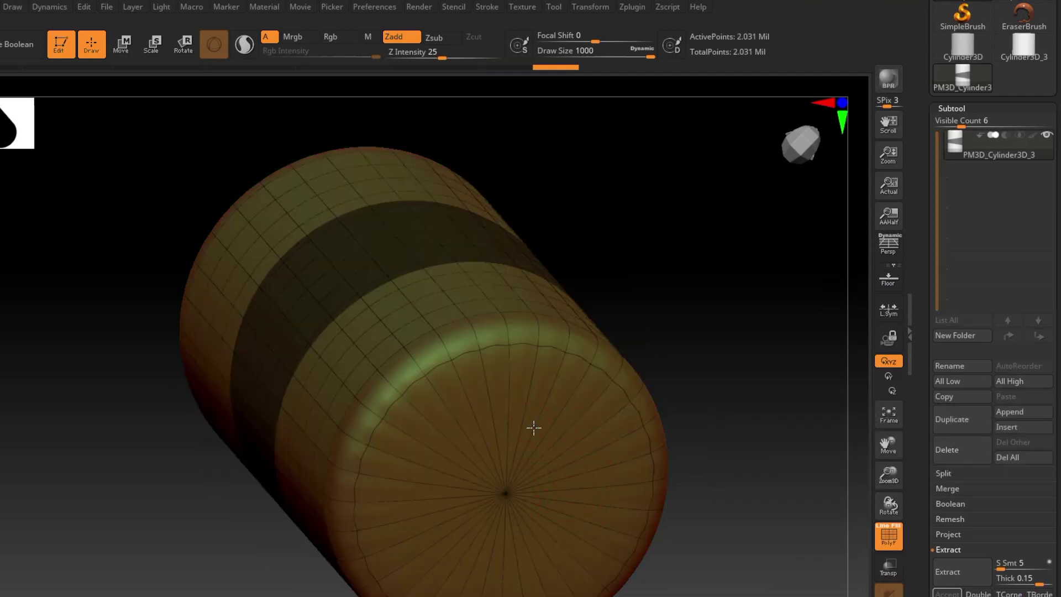
- Turn off the polyframe and clear the tapered mask from the cylinder while facing its side
{"action": "right_click_drag", "start_coordinate": [533, 427], "coordinate": [549, 421], "text": "shift"}
{"action": "left_click", "coordinate": [890, 540]}
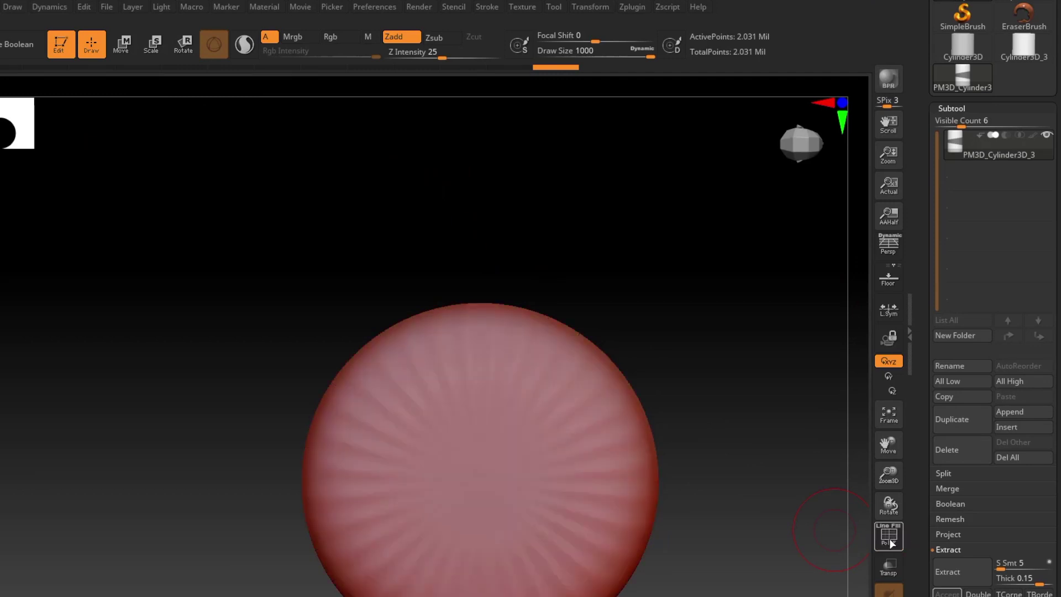
{"action": "right_click_drag", "start_coordinate": [690, 487], "coordinate": [572, 497], "text": "shift"}
{"action": "right_click_drag", "start_coordinate": [545, 289], "coordinate": [549, 410]}
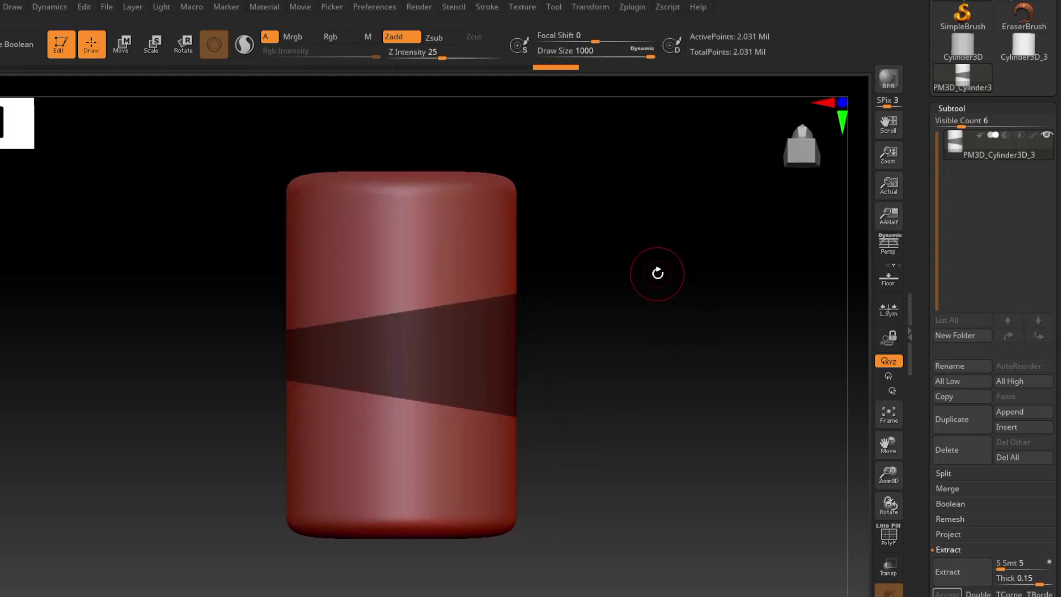
{"action": "left_click_drag", "start_coordinate": [657, 274], "coordinate": [717, 385], "text": "ctrl"}
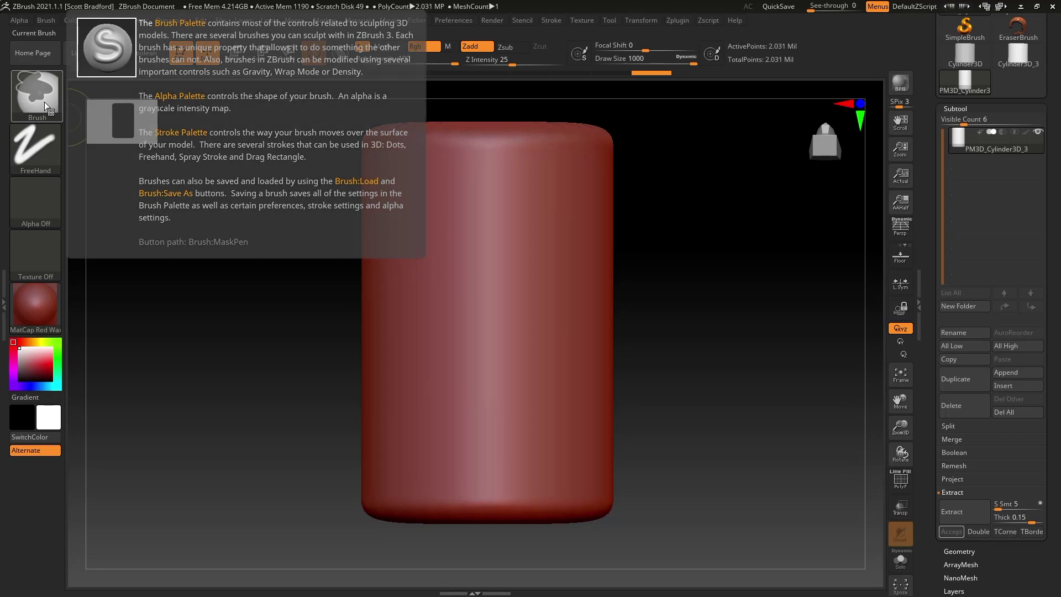
- With the MaskCurve brush, mask the cylinder above a curve across its side that sweeps upward toward one edge
{"action": "left_click", "coordinate": [44, 102]}
{"action": "key", "text": "m"}
{"action": "key", "text": "c"}
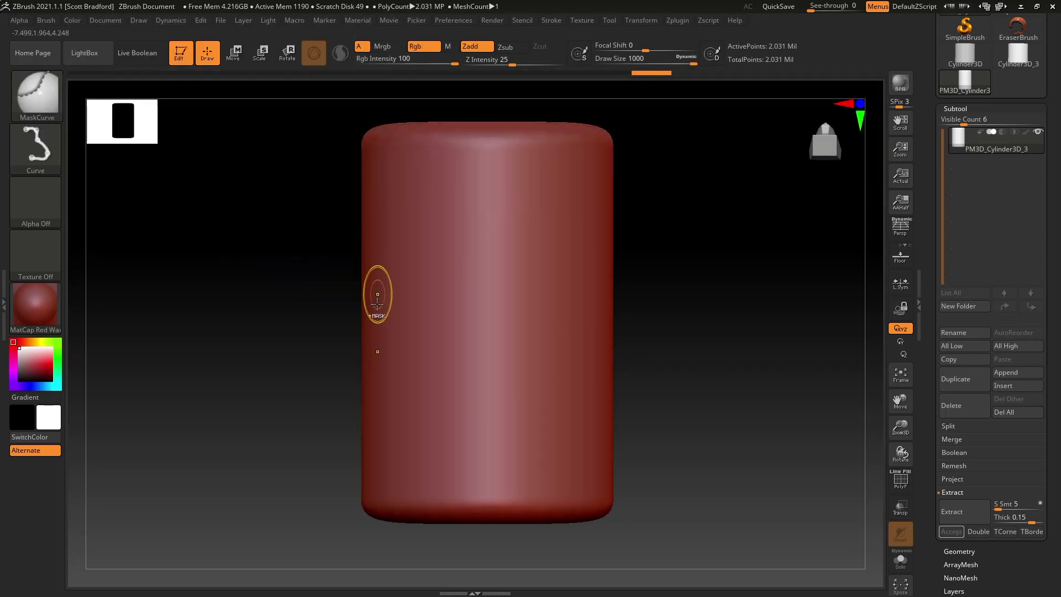
{"action": "key", "text": "ctrl"}
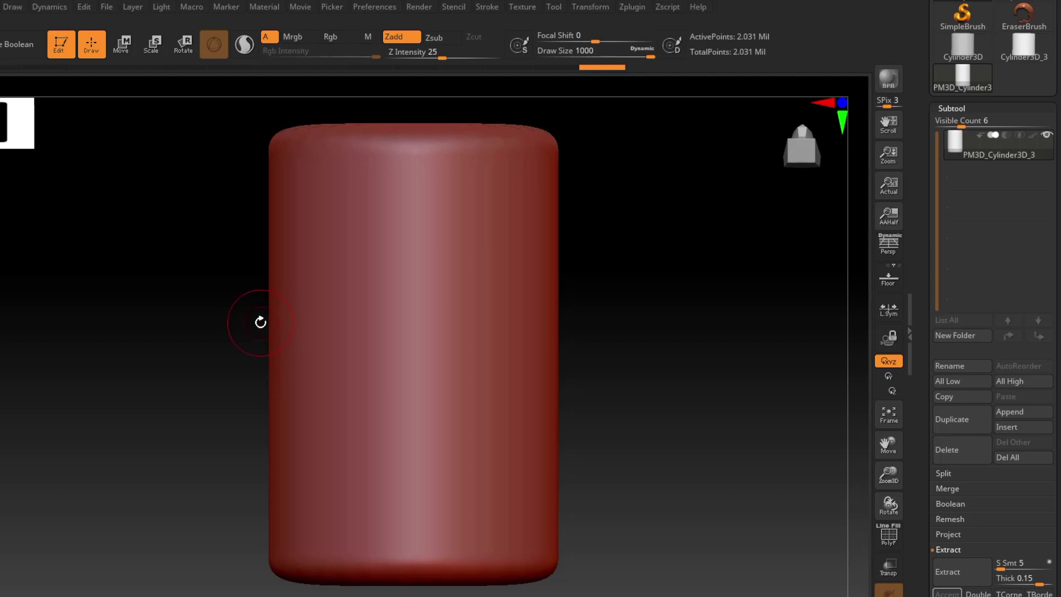
{"action": "key", "text": "shift+r"}
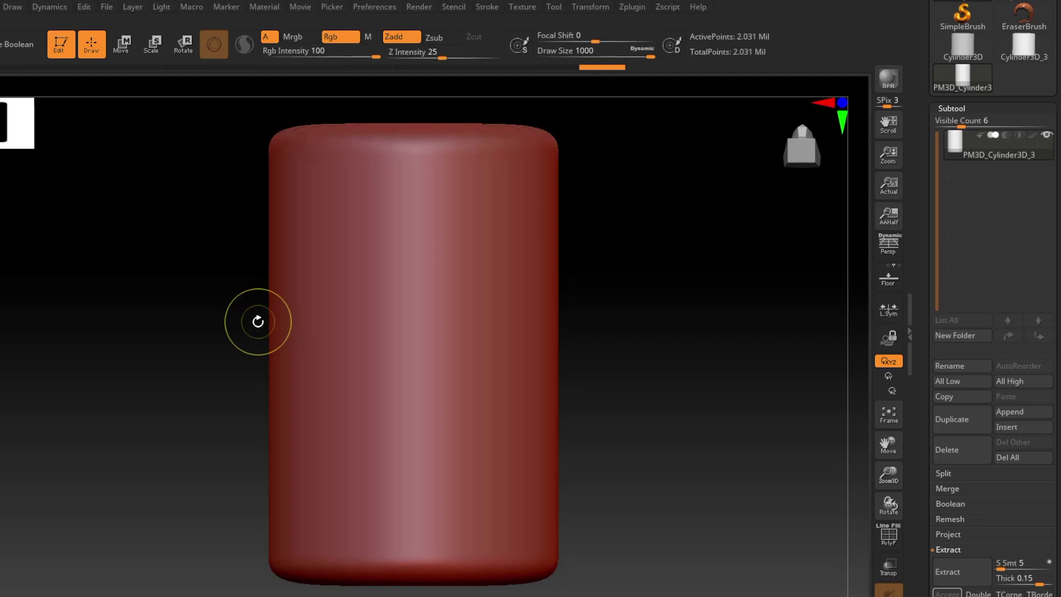
{"action": "left_click_drag", "start_coordinate": [296, 322], "coordinate": [571, 235], "text": "ctrl"}
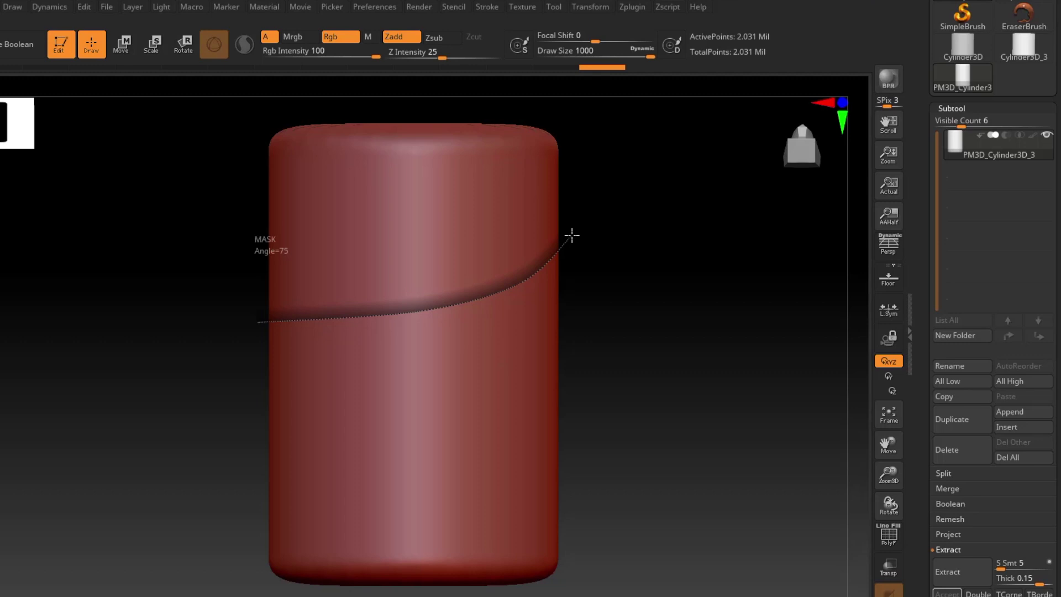
{"action": "left_click_drag", "start_coordinate": [571, 235], "coordinate": [571, 233], "text": "ctrl"}
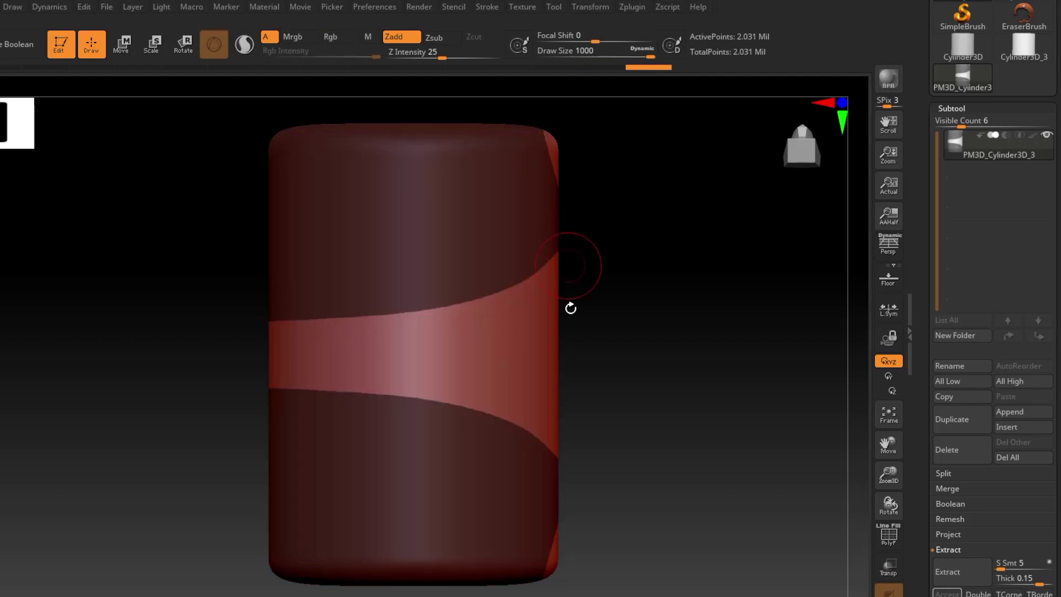
- Paint mask over the leftover unmasked patch on the cylinder's rounded end edge
{"action": "left_click_drag", "start_coordinate": [570, 304], "coordinate": [436, 239]}
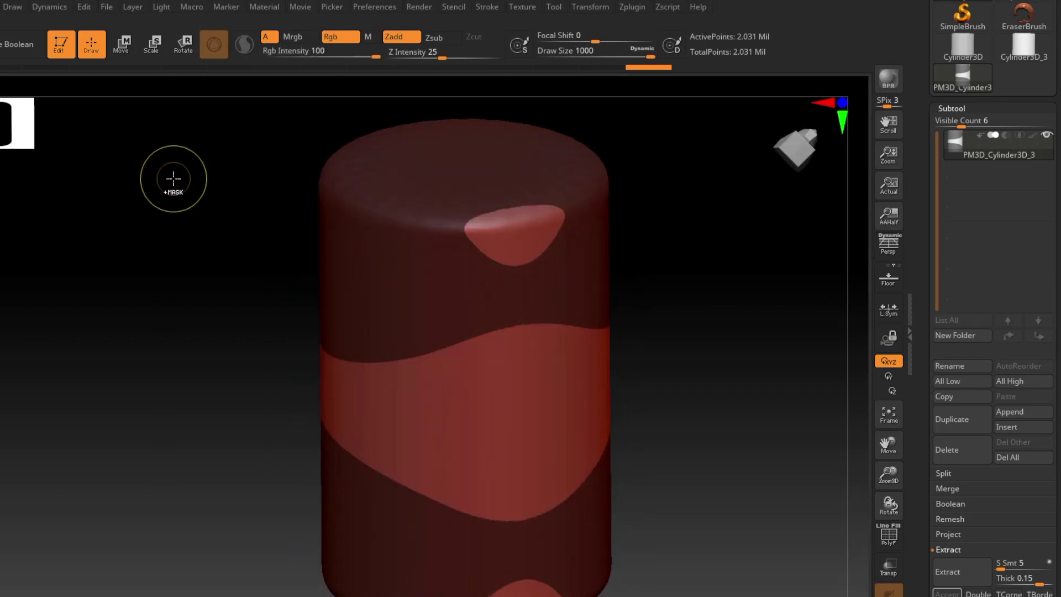
{"action": "mouse_move", "coordinate": [6, 39]}
{"action": "left_click", "coordinate": [16, 123]}
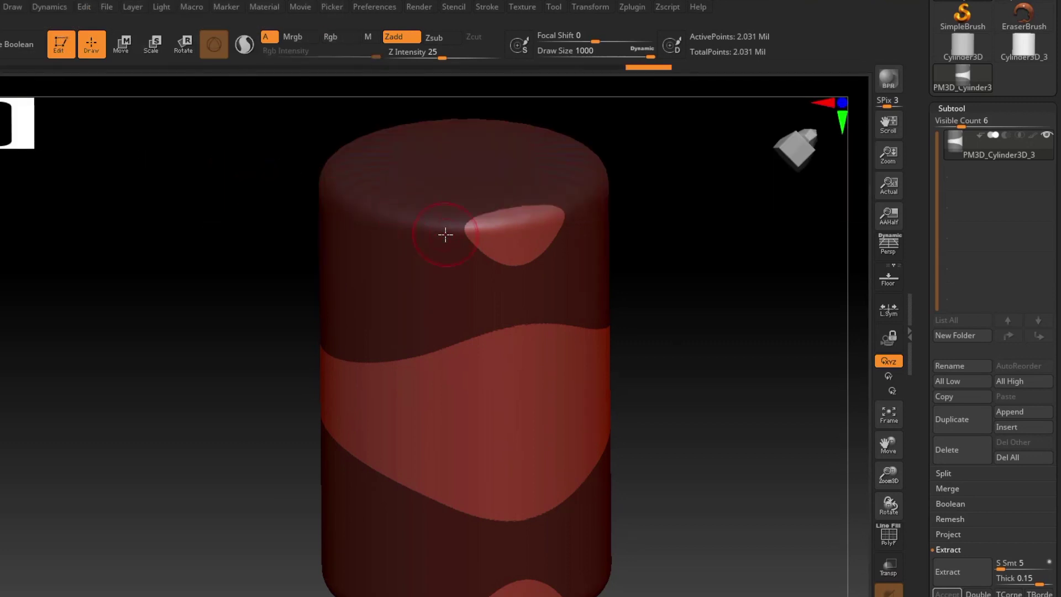
{"action": "mouse_move", "coordinate": [456, 236]}
{"action": "left_mouse_down", "text": "ctrl"}
{"action": "mouse_move", "coordinate": [576, 209]}
{"action": "mouse_move", "coordinate": [463, 248]}
{"action": "mouse_move", "coordinate": [501, 262]}
{"action": "left_mouse_up", "text": "ctrl"}
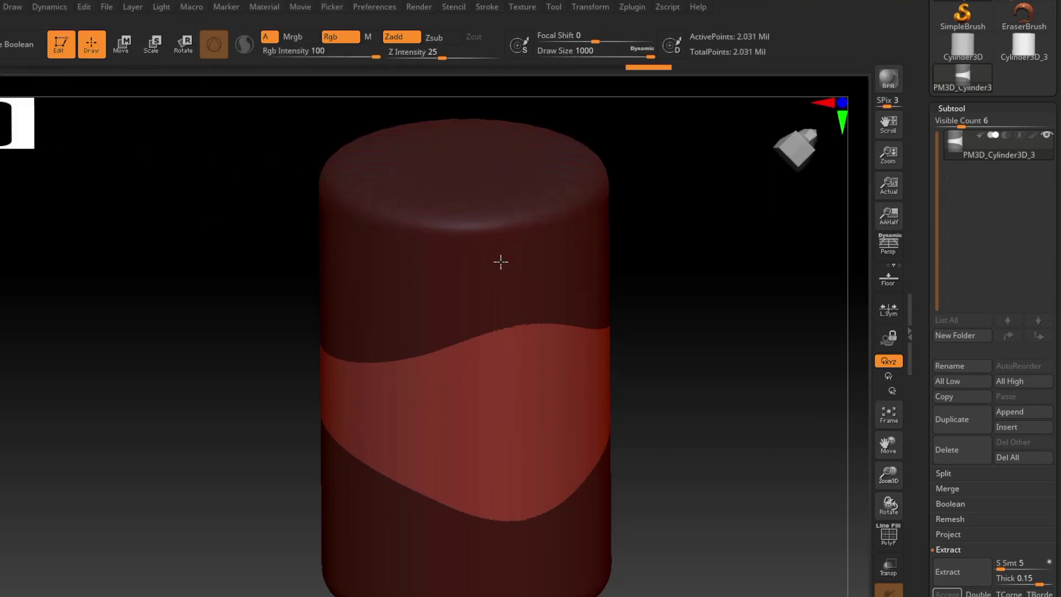
- Invert the mask onto the curved middle band and extract it as a new subtool with S Smt 5 and Thick 0.15
{"action": "right_click_drag", "start_coordinate": [462, 355], "coordinate": [599, 339]}
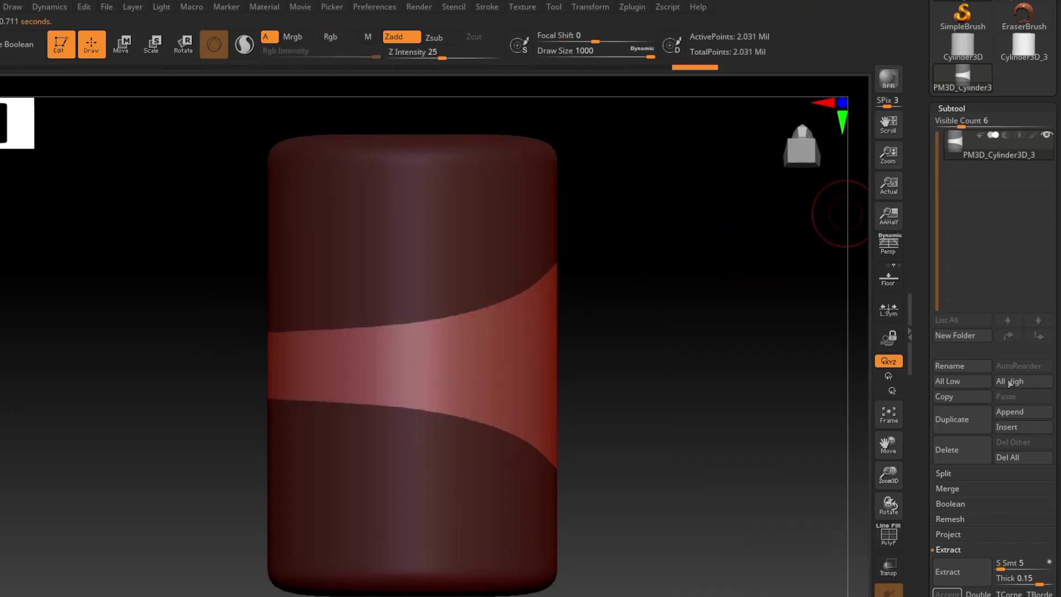
{"action": "scroll", "coordinate": [1058, 370], "scroll_direction": "down", "scroll_amount": 3}
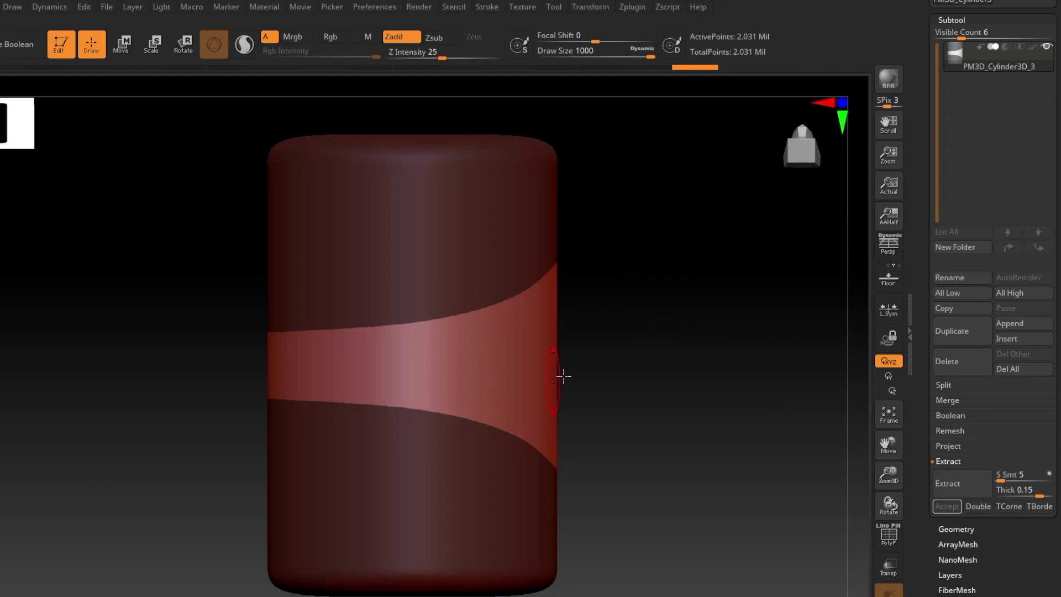
{"action": "key", "text": "ctrl"}
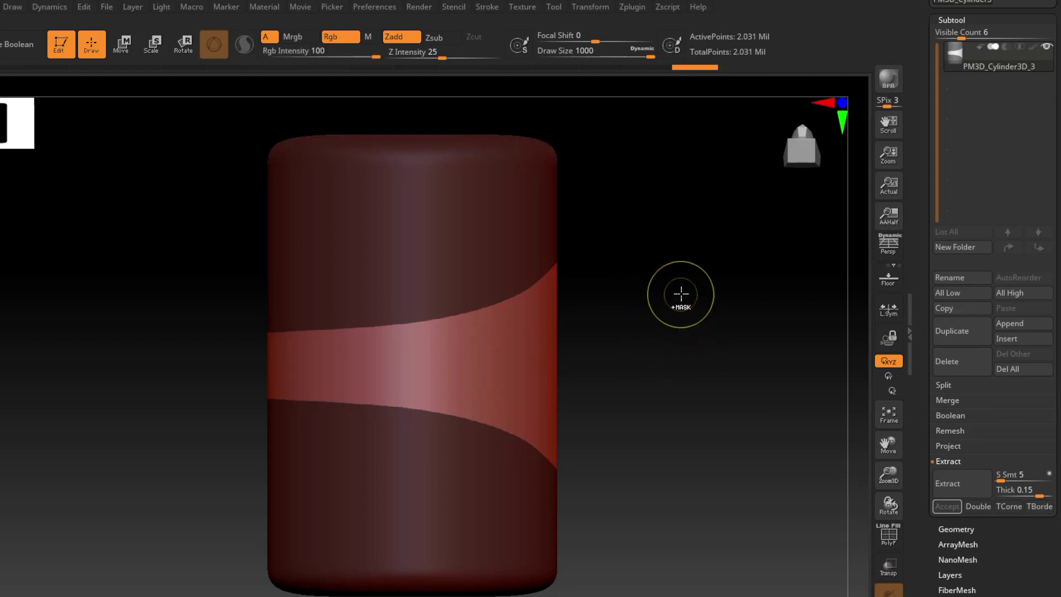
{"action": "left_click_drag", "start_coordinate": [674, 360], "coordinate": [632, 393]}
{"action": "left_click_drag", "start_coordinate": [634, 436], "coordinate": [708, 447]}
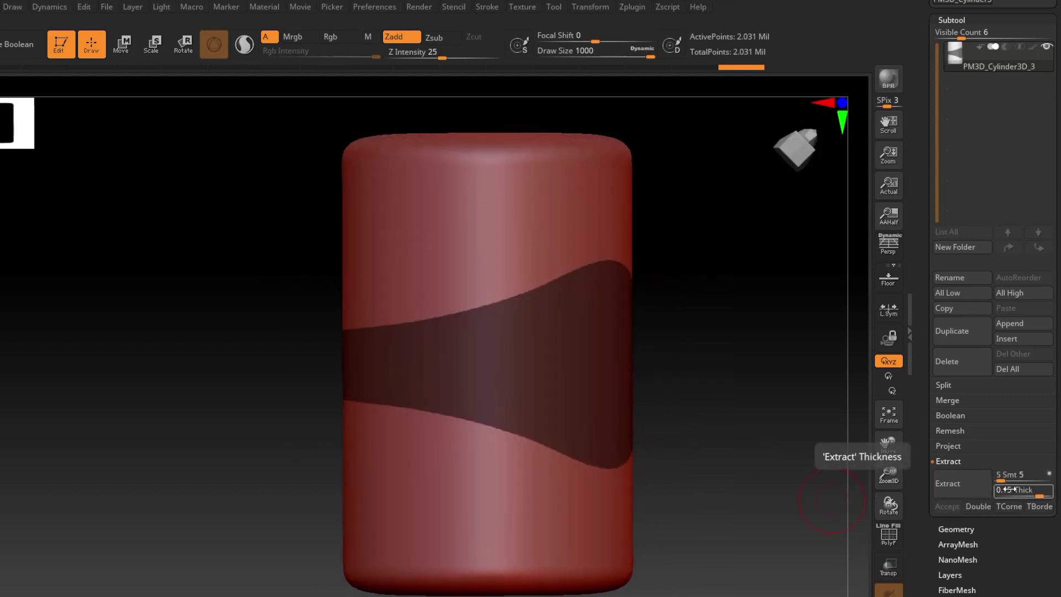
{"action": "left_click", "coordinate": [966, 483]}
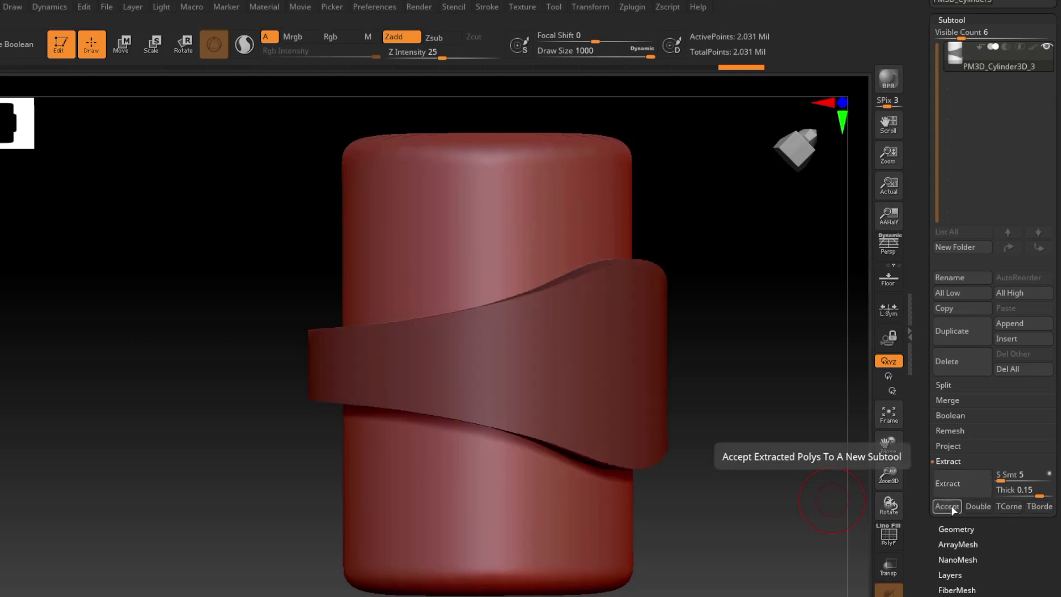
{"action": "left_click", "coordinate": [947, 506]}
- Hide the original cylinder subtool, clear the mask on the newly extracted curved band, and inspect its rims up close
{"action": "left_click_drag", "start_coordinate": [613, 398], "coordinate": [870, 237]}
{"action": "mouse_move", "coordinate": [1048, 50]}
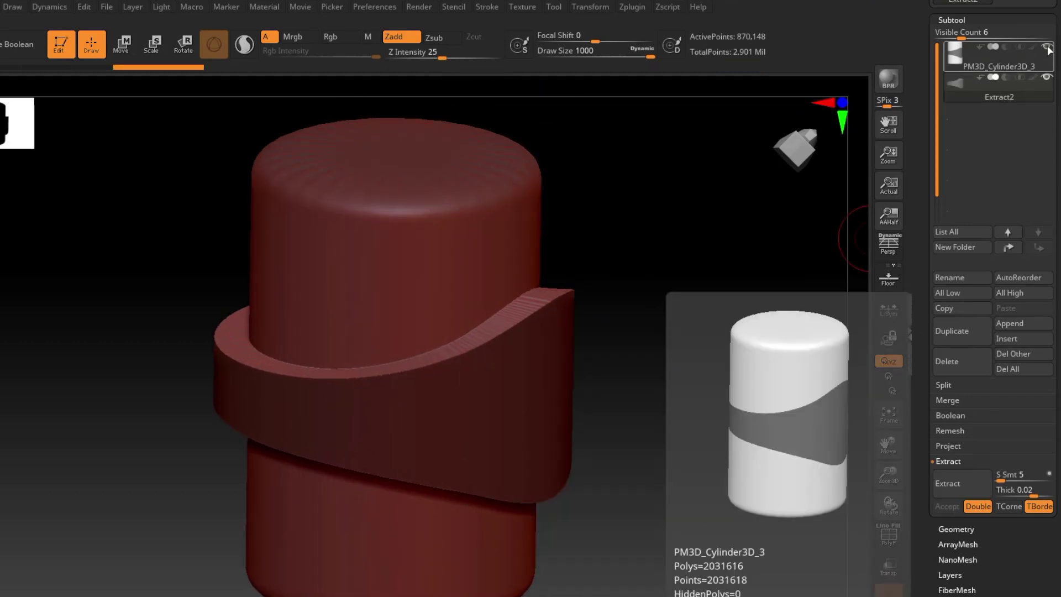
{"action": "left_click", "coordinate": [1047, 48]}
{"action": "mouse_move", "coordinate": [714, 397]}
{"action": "left_mouse_down"}
{"action": "mouse_move", "coordinate": [694, 296]}
{"action": "mouse_move", "coordinate": [689, 365]}
{"action": "mouse_move", "coordinate": [654, 310]}
{"action": "mouse_move", "coordinate": [749, 384]}
{"action": "mouse_move", "coordinate": [704, 329]}
{"action": "mouse_move", "coordinate": [714, 351]}
{"action": "left_mouse_up"}
{"action": "left_click_drag", "start_coordinate": [752, 400], "coordinate": [754, 401], "text": "ctrl"}
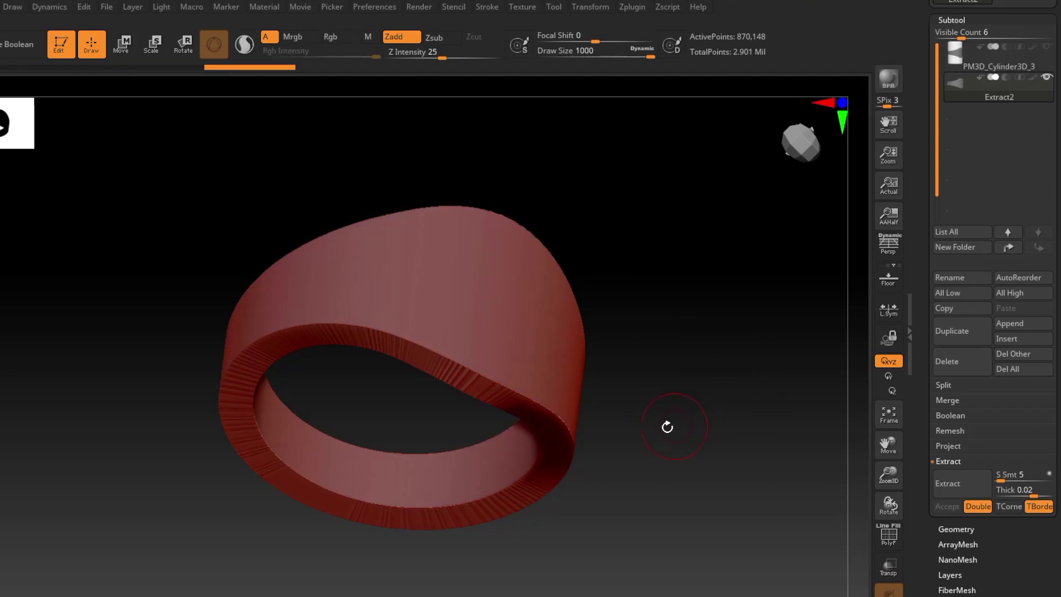
{"action": "left_click_drag", "start_coordinate": [668, 426], "coordinate": [415, 346]}
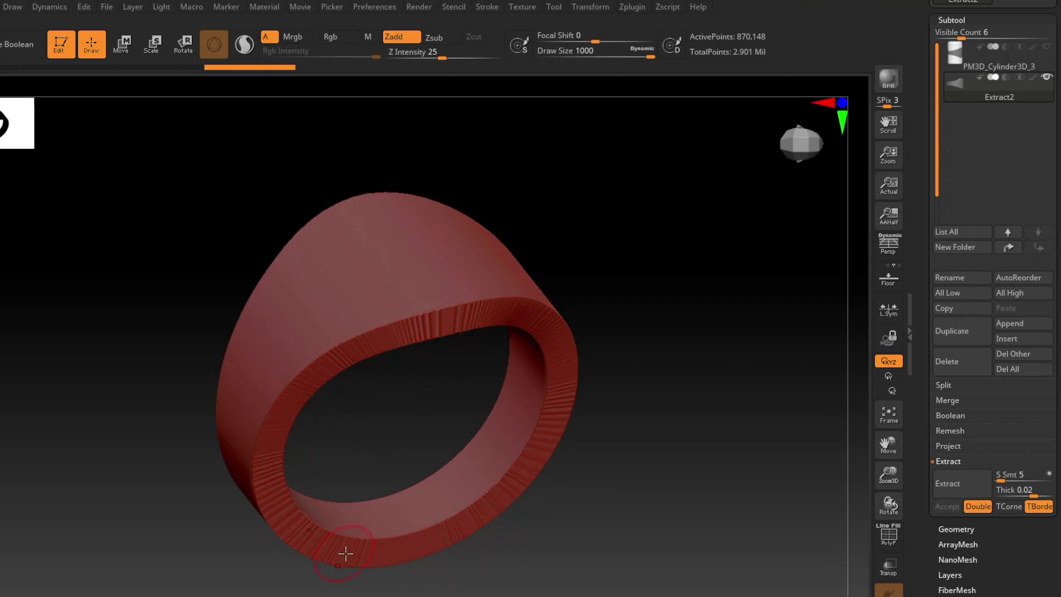
{"action": "mouse_move", "coordinate": [345, 553]}
{"action": "left_mouse_down"}
{"action": "mouse_move", "coordinate": [313, 383]}
{"action": "mouse_move", "coordinate": [348, 331]}
{"action": "mouse_move", "coordinate": [376, 420]}
{"action": "mouse_move", "coordinate": [479, 465]}
{"action": "mouse_move", "coordinate": [413, 323]}
{"action": "mouse_move", "coordinate": [409, 372]}
{"action": "left_mouse_up"}
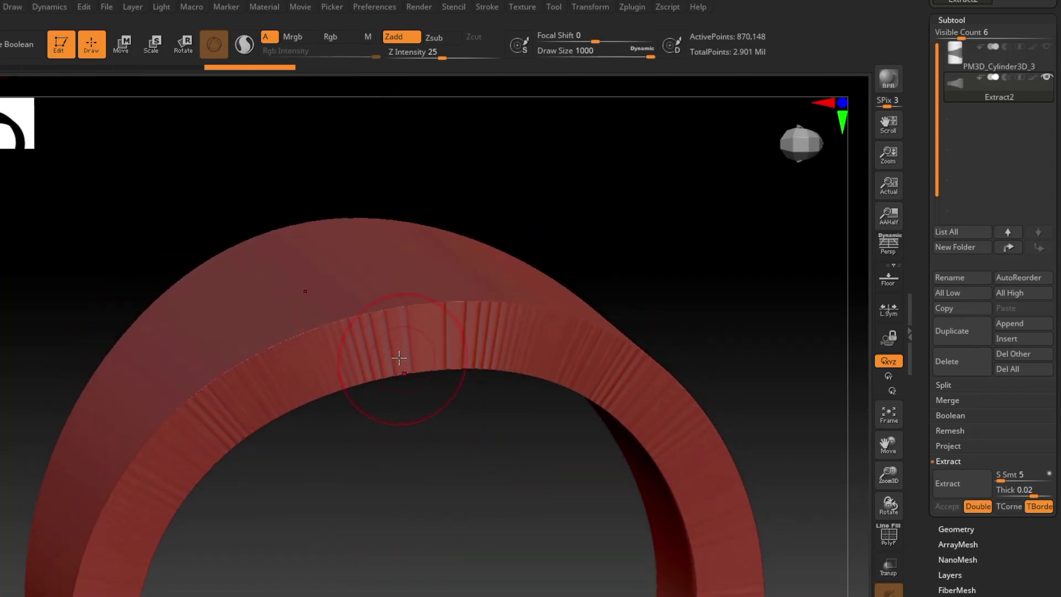
- Try smoothing the ridges along the upper rim of the extracted curved band, and undo the stroke
{"action": "mouse_move", "coordinate": [474, 342]}
{"action": "left_mouse_down"}
{"action": "mouse_move", "coordinate": [542, 351]}
{"action": "mouse_move", "coordinate": [463, 334]}
{"action": "mouse_move", "coordinate": [381, 340]}
{"action": "mouse_move", "coordinate": [300, 366]}
{"action": "left_mouse_up"}
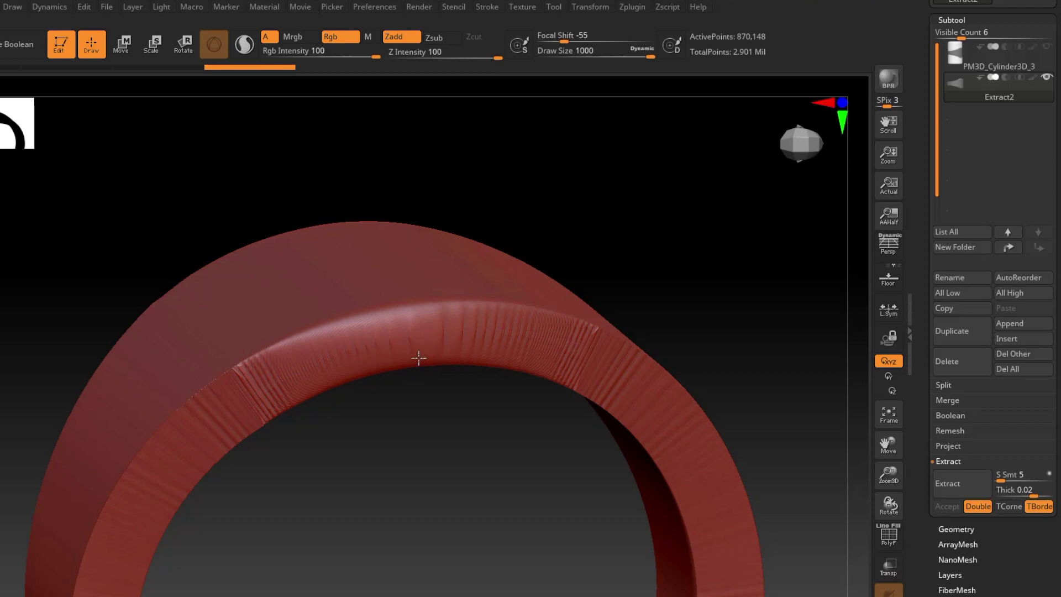
{"action": "left_click_drag", "start_coordinate": [416, 351], "coordinate": [471, 433]}
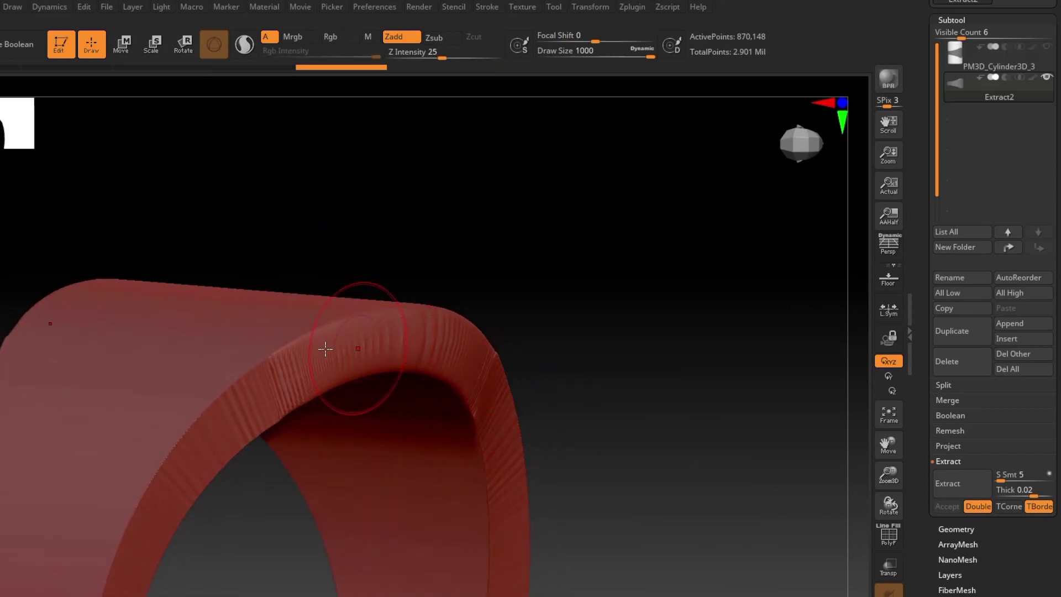
{"action": "key", "text": "ctrl+z"}
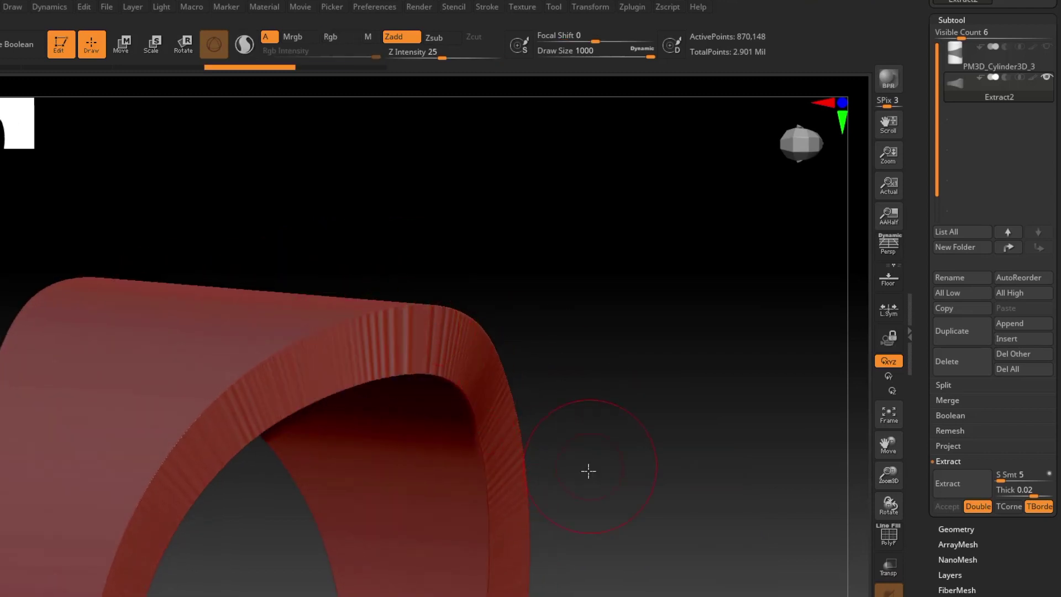
- Show the original cylinder subtool again and delete the extracted curved band subtool
{"action": "mouse_move", "coordinate": [587, 469]}
{"action": "left_mouse_down"}
{"action": "mouse_move", "coordinate": [572, 504]}
{"action": "mouse_move", "coordinate": [364, 415]}
{"action": "mouse_move", "coordinate": [379, 450]}
{"action": "mouse_move", "coordinate": [425, 426]}
{"action": "left_mouse_up"}
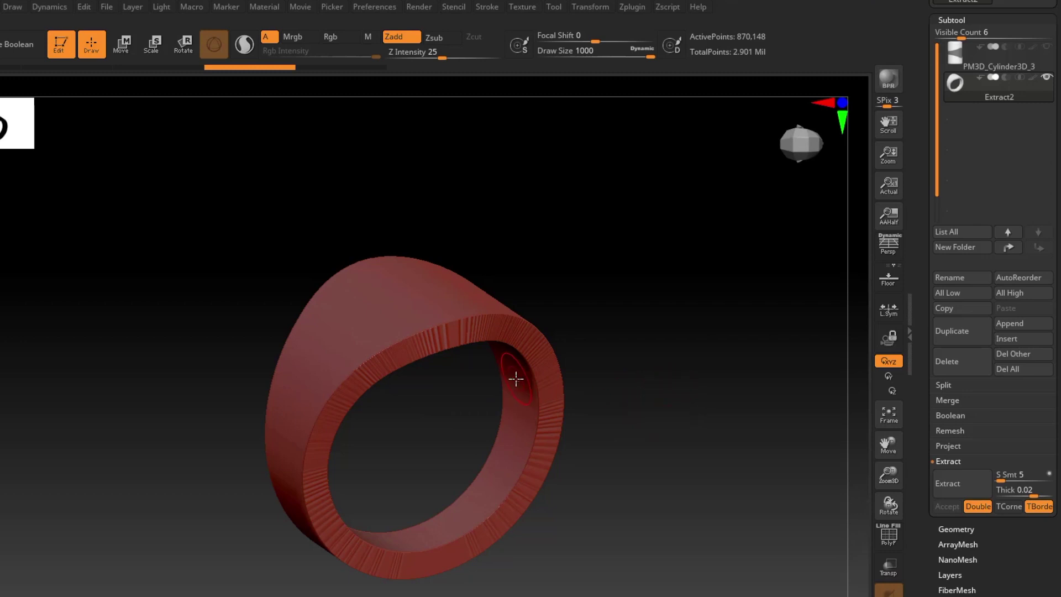
{"action": "mouse_move", "coordinate": [515, 379]}
{"action": "left_mouse_down"}
{"action": "mouse_move", "coordinate": [497, 403]}
{"action": "mouse_move", "coordinate": [508, 412]}
{"action": "mouse_move", "coordinate": [571, 390]}
{"action": "mouse_move", "coordinate": [561, 442]}
{"action": "mouse_move", "coordinate": [590, 420]}
{"action": "mouse_move", "coordinate": [607, 348]}
{"action": "mouse_move", "coordinate": [546, 383]}
{"action": "left_mouse_up"}
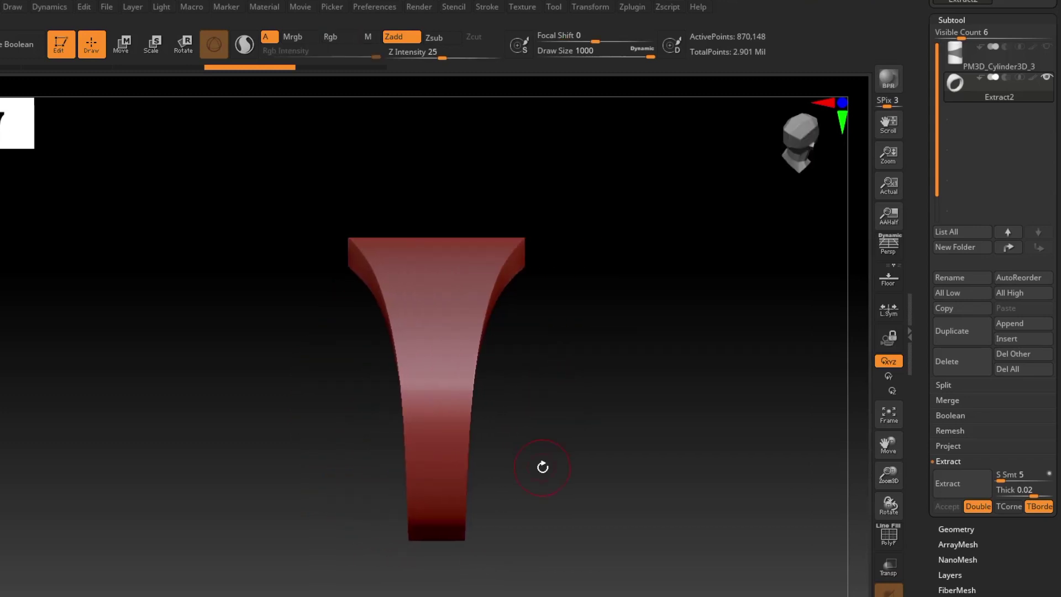
{"action": "left_click_drag", "start_coordinate": [494, 347], "coordinate": [495, 297]}
{"action": "left_click_drag", "start_coordinate": [537, 391], "coordinate": [567, 389]}
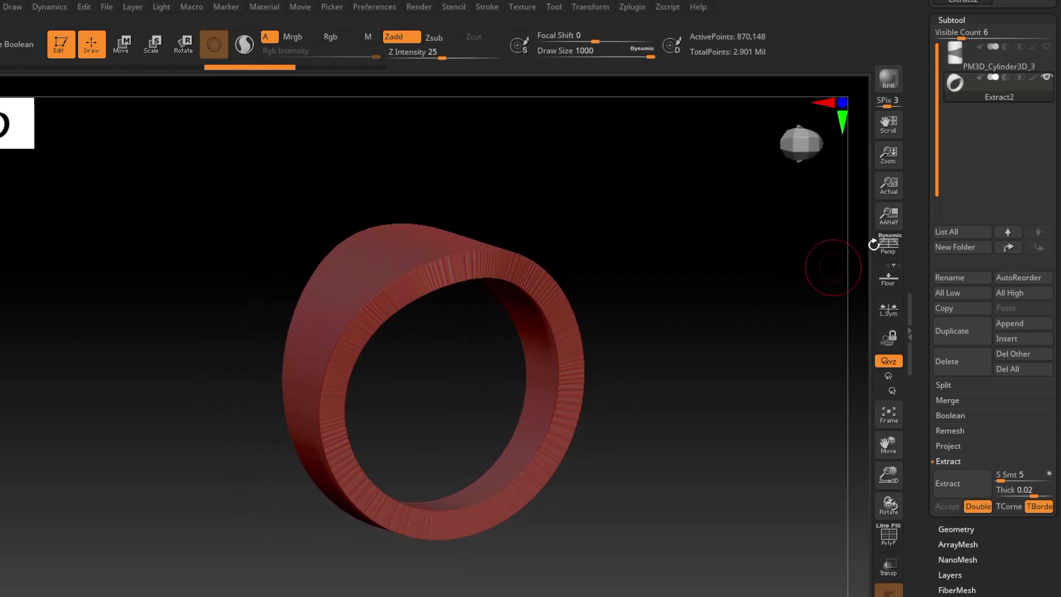
{"action": "mouse_move", "coordinate": [1001, 88]}
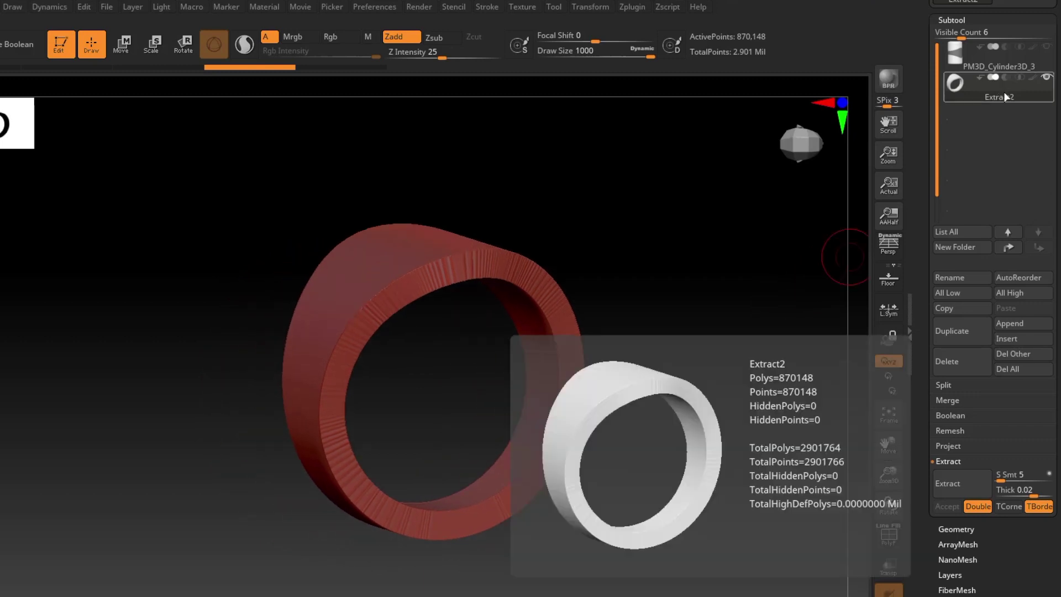
{"action": "left_click", "coordinate": [1046, 48]}
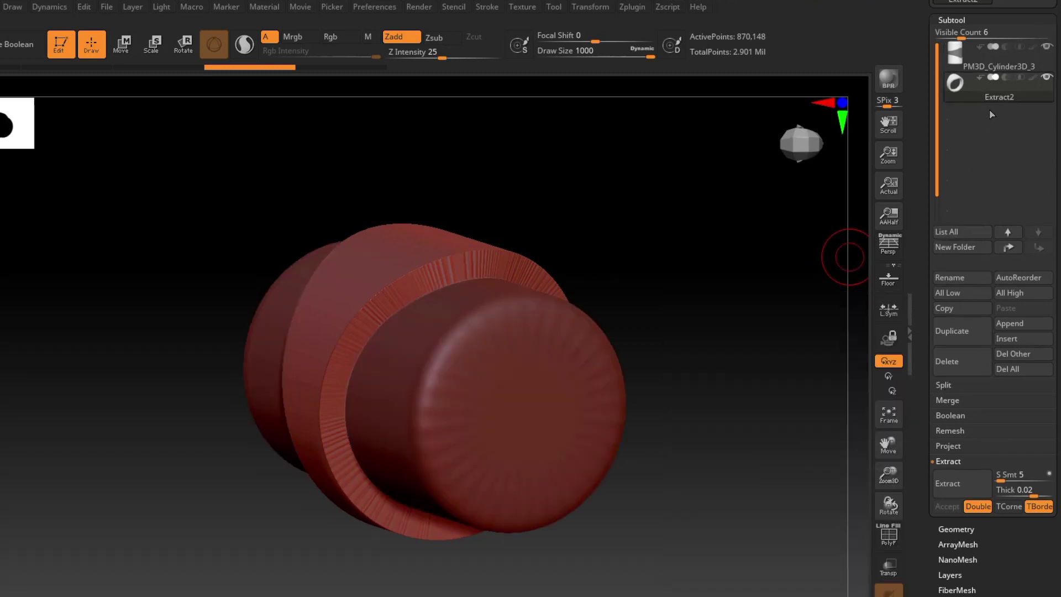
{"action": "mouse_move", "coordinate": [973, 115]}
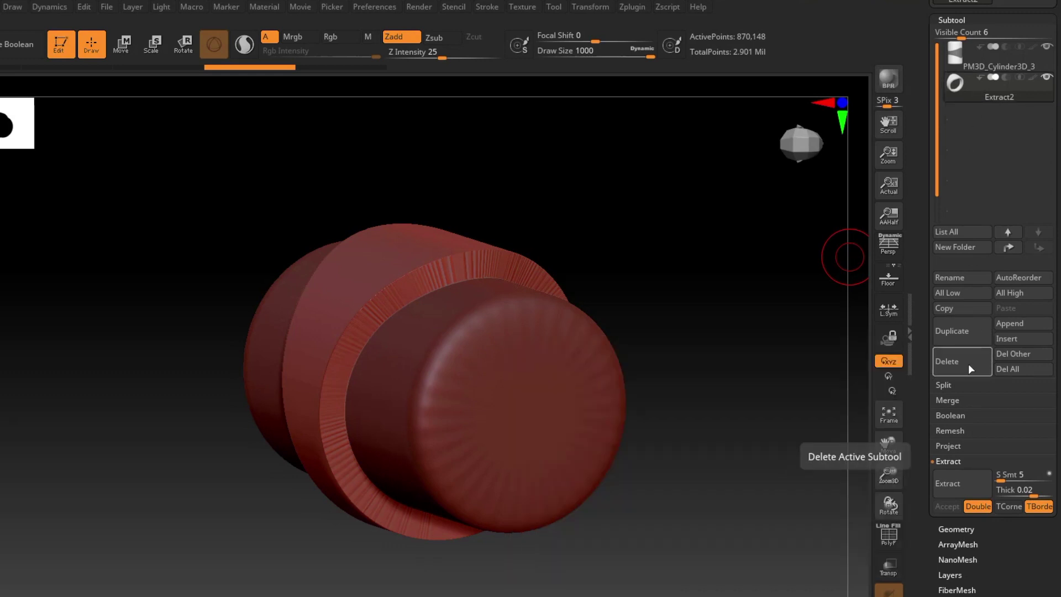
{"action": "left_click", "coordinate": [968, 364]}
{"action": "left_click", "coordinate": [841, 394]}
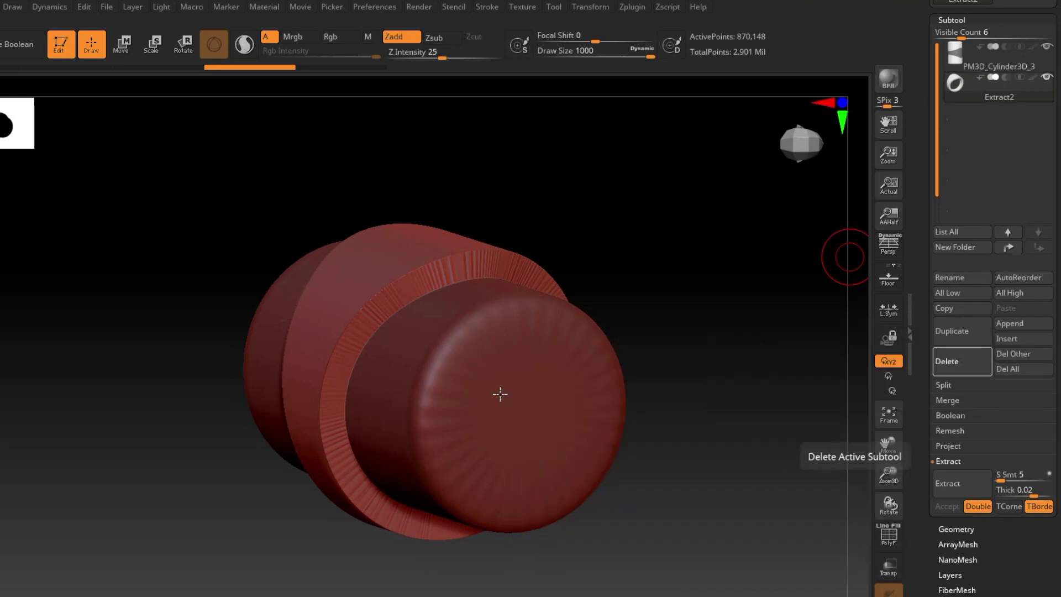
- Set the masking stroke to DragRect and clear the mask from the widest end of the curved band with a rectangle
{"action": "left_click_drag", "start_coordinate": [563, 387], "coordinate": [557, 405], "text": "shift"}
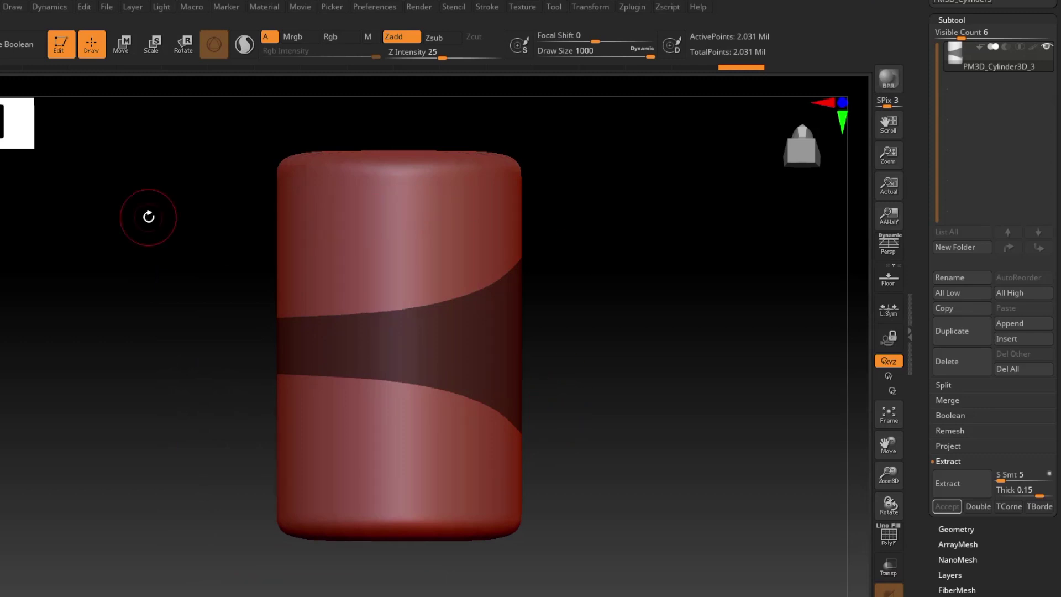
{"action": "left_click_drag", "start_coordinate": [598, 351], "coordinate": [535, 301]}
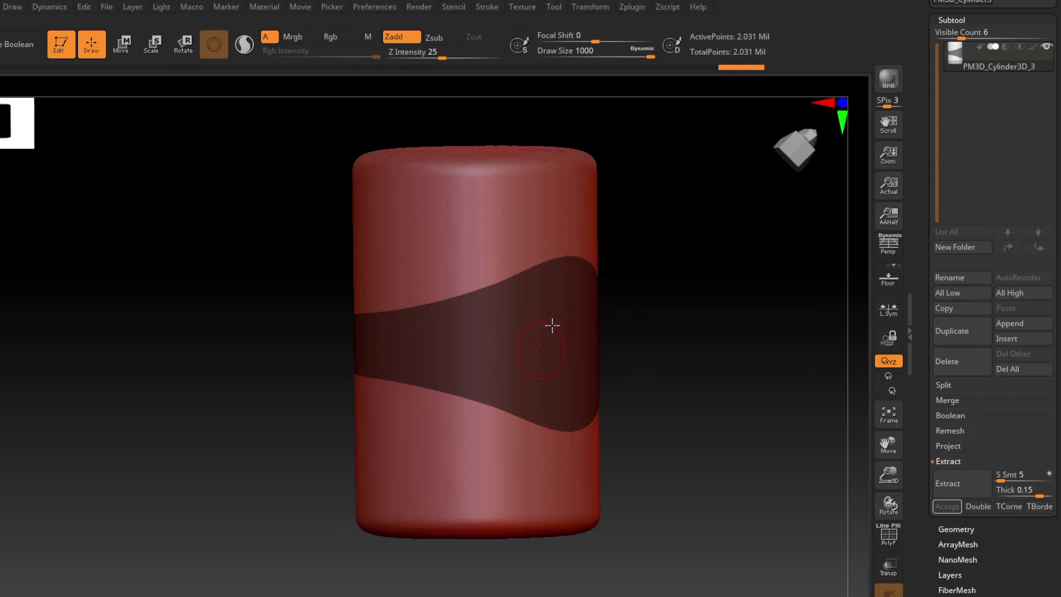
{"action": "left_click_drag", "start_coordinate": [473, 356], "coordinate": [436, 345]}
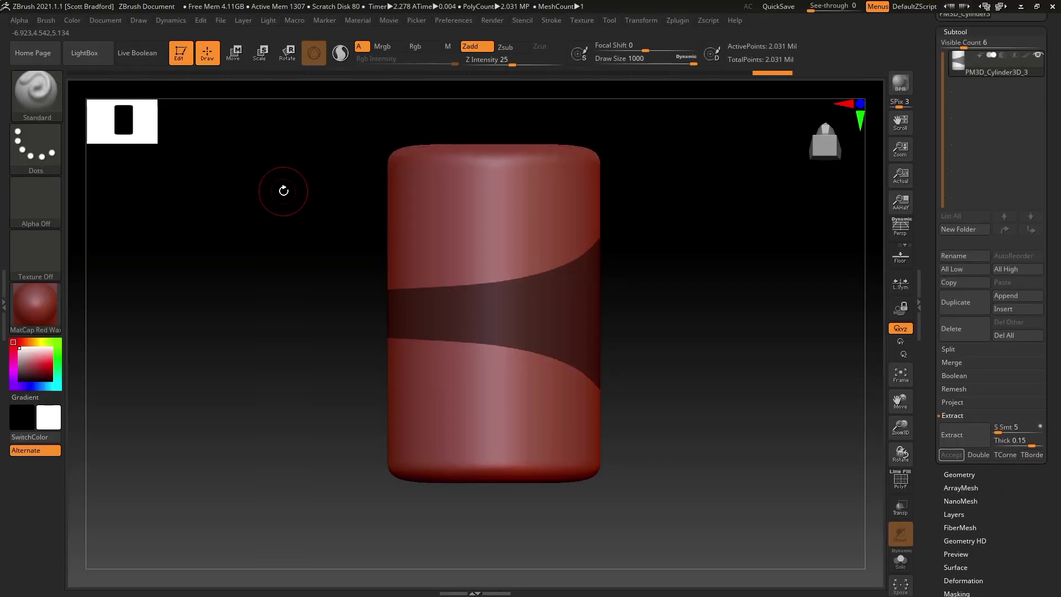
{"action": "key", "text": "ctrl"}
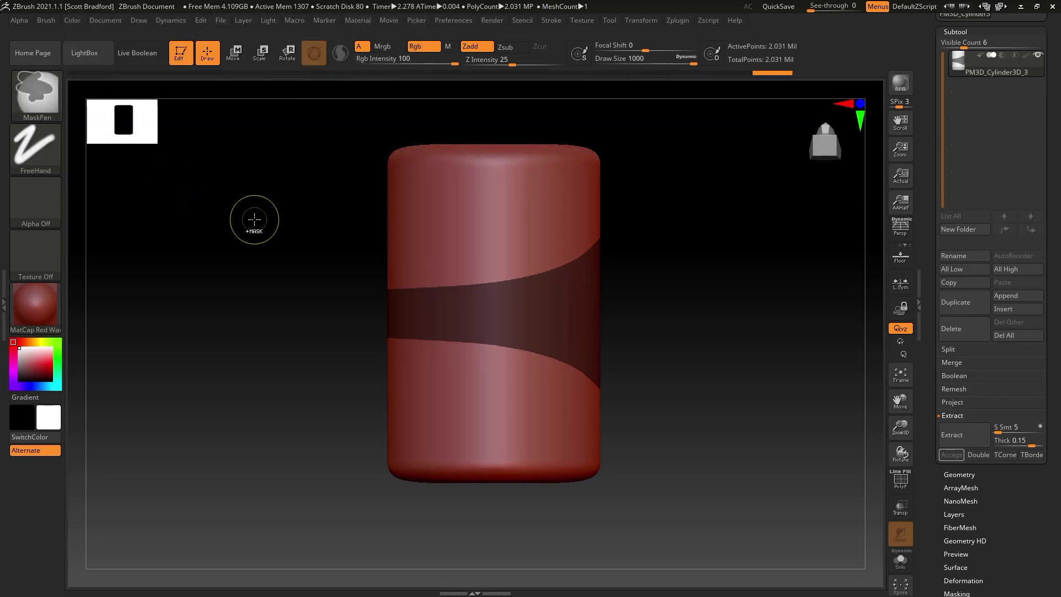
{"action": "left_click", "coordinate": [42, 157]}
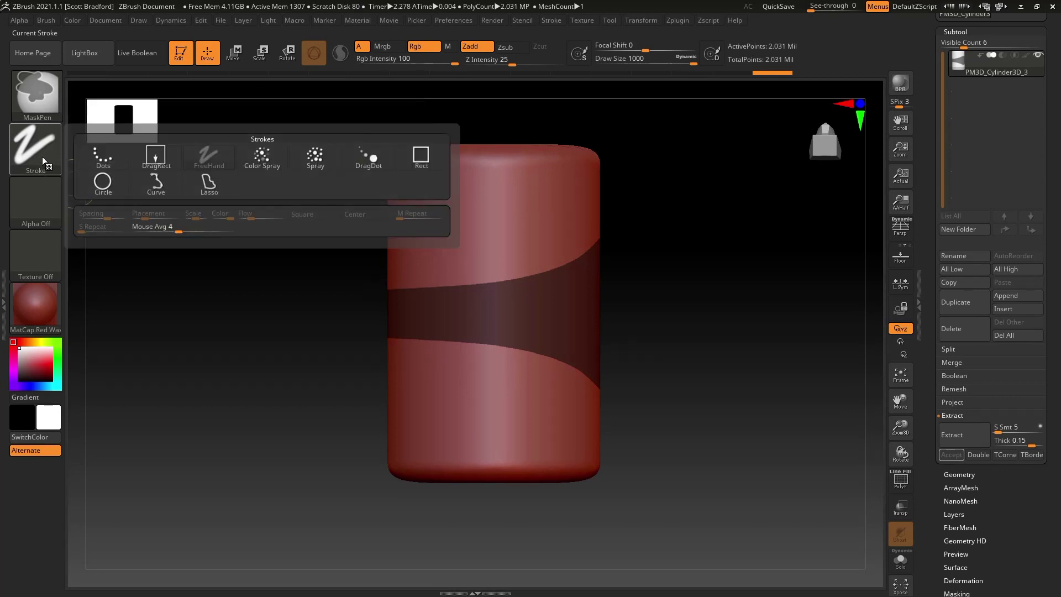
{"action": "left_click", "coordinate": [157, 159]}
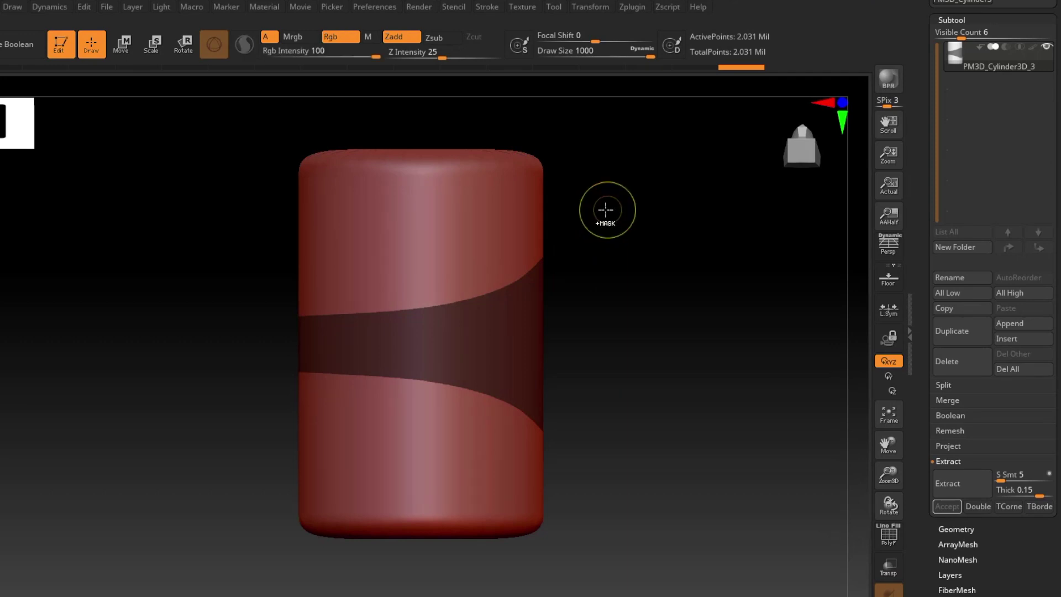
{"action": "left_click_drag", "start_coordinate": [606, 210], "coordinate": [505, 467], "text": "ctrl"}
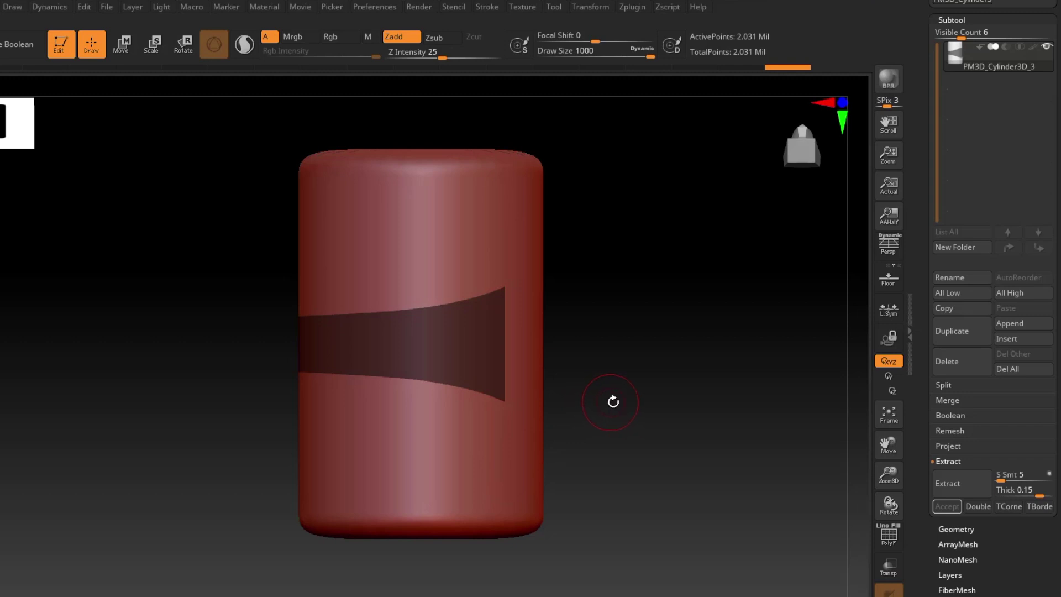
- Face the cleared gap between the two masked band ends and turn on X symmetry in addition to Y
{"action": "left_click_drag", "start_coordinate": [613, 402], "coordinate": [558, 398]}
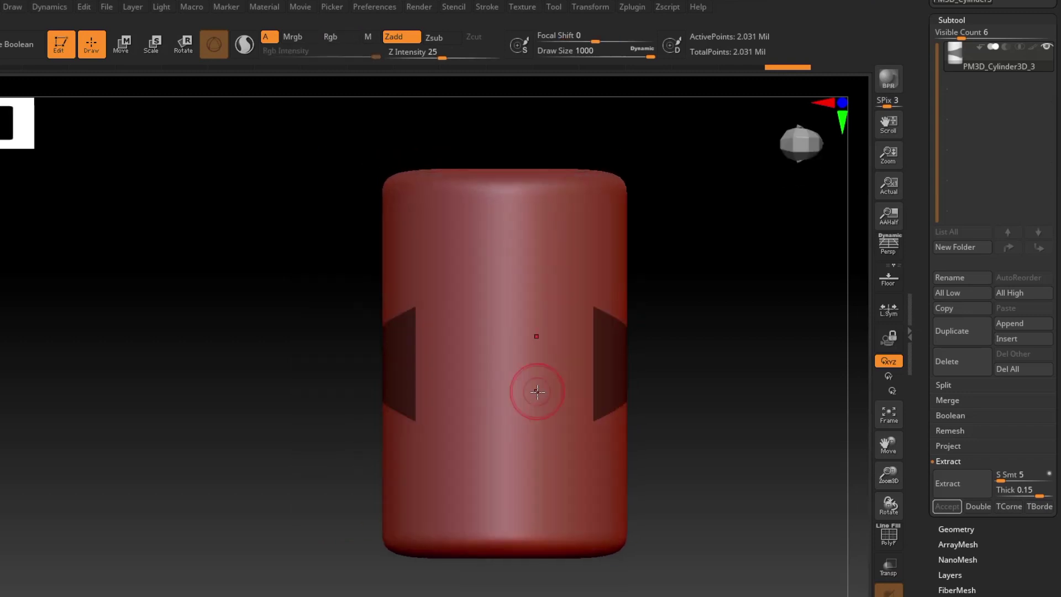
{"action": "right_click_drag", "start_coordinate": [537, 391], "coordinate": [469, 400], "text": "ctrl"}
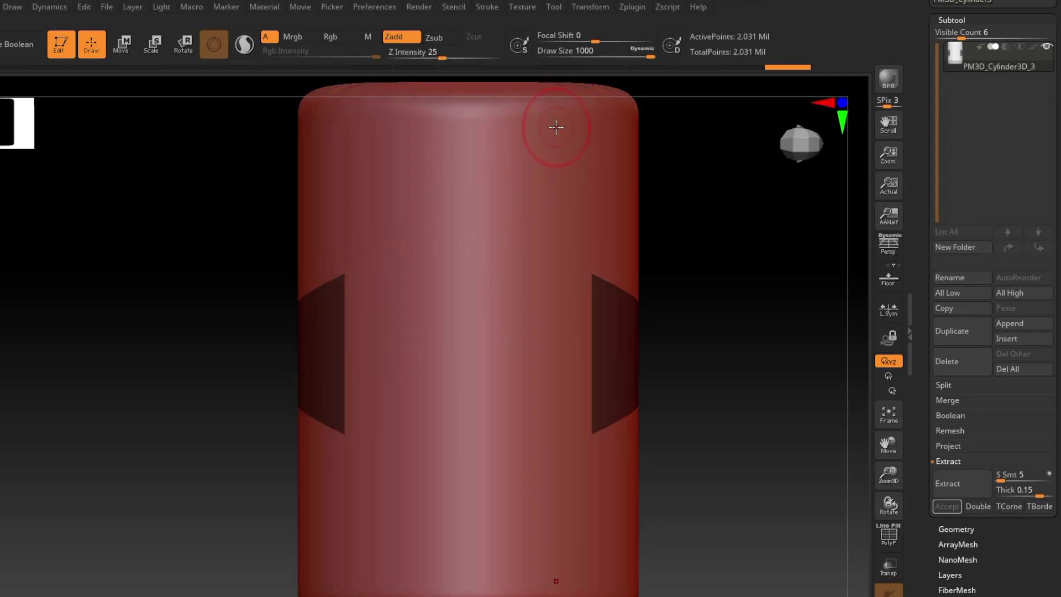
{"action": "left_click", "coordinate": [604, 10]}
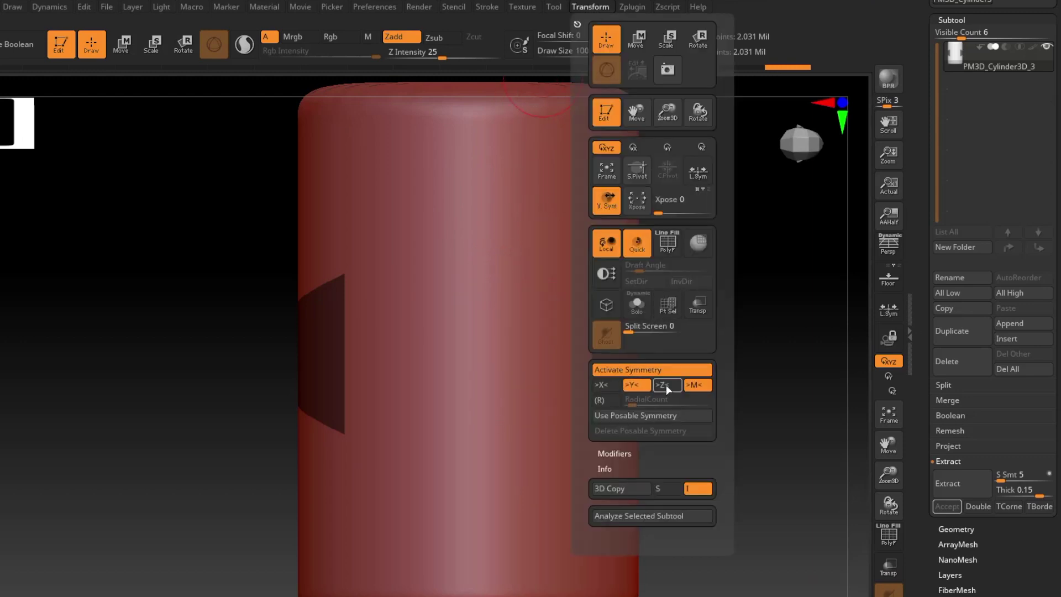
{"action": "left_click", "coordinate": [601, 385]}
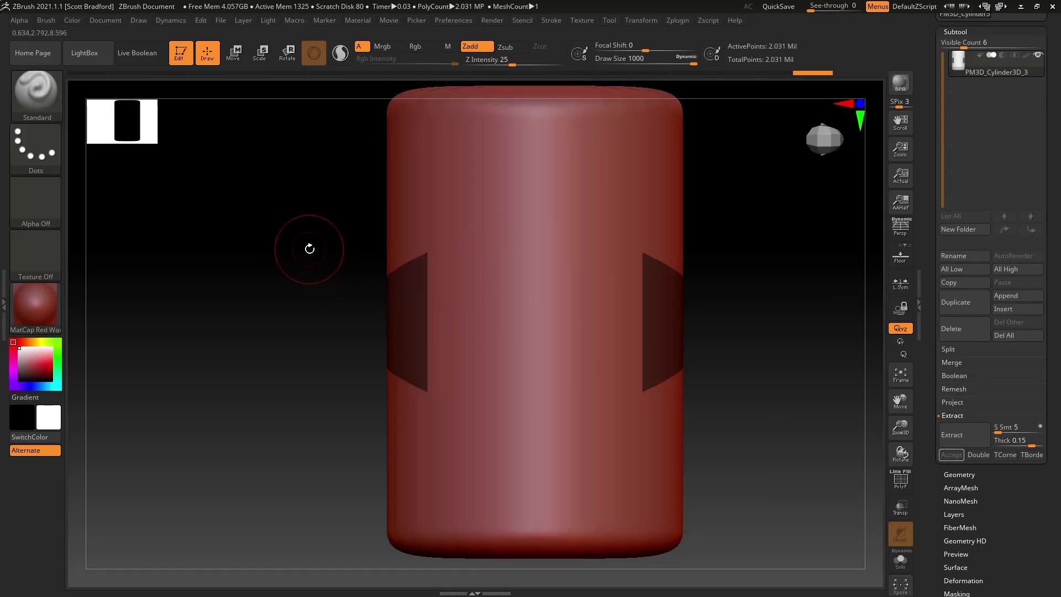
- Set the masking stroke to FreeHand and reduce the brush's draw size to 453
{"action": "key", "text": "ctrl"}
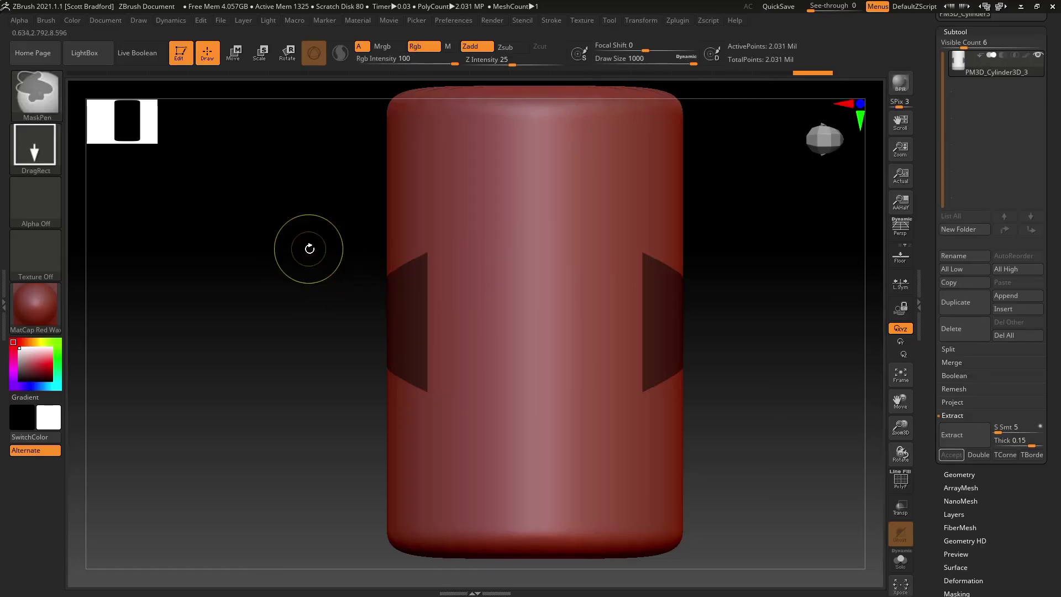
{"action": "left_click", "coordinate": [34, 148]}
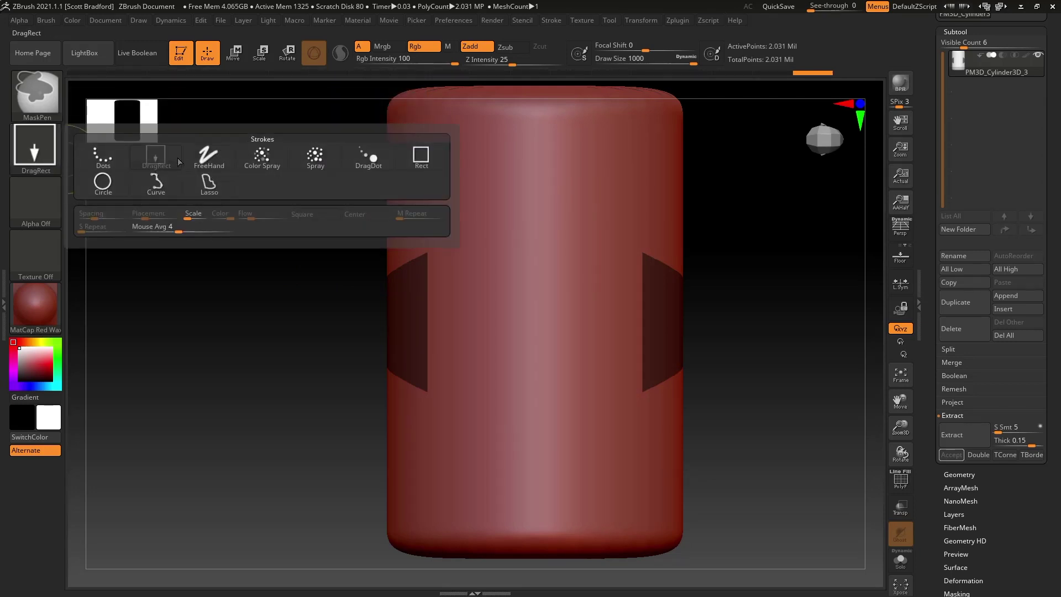
{"action": "left_click", "coordinate": [209, 158]}
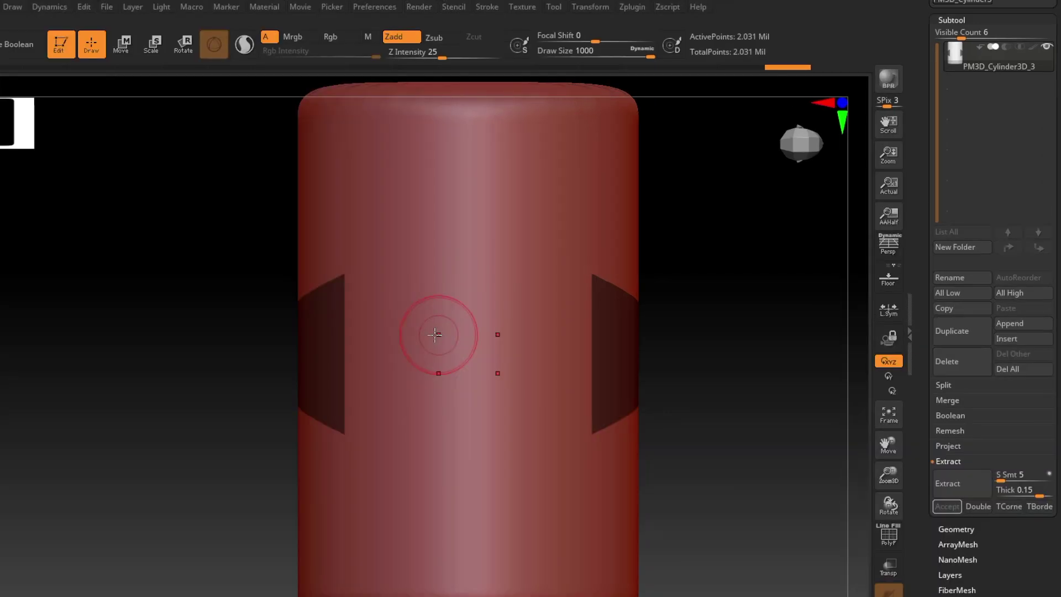
{"action": "key", "text": "s"}
{"action": "left_click_drag", "start_coordinate": [431, 332], "coordinate": [398, 331]}
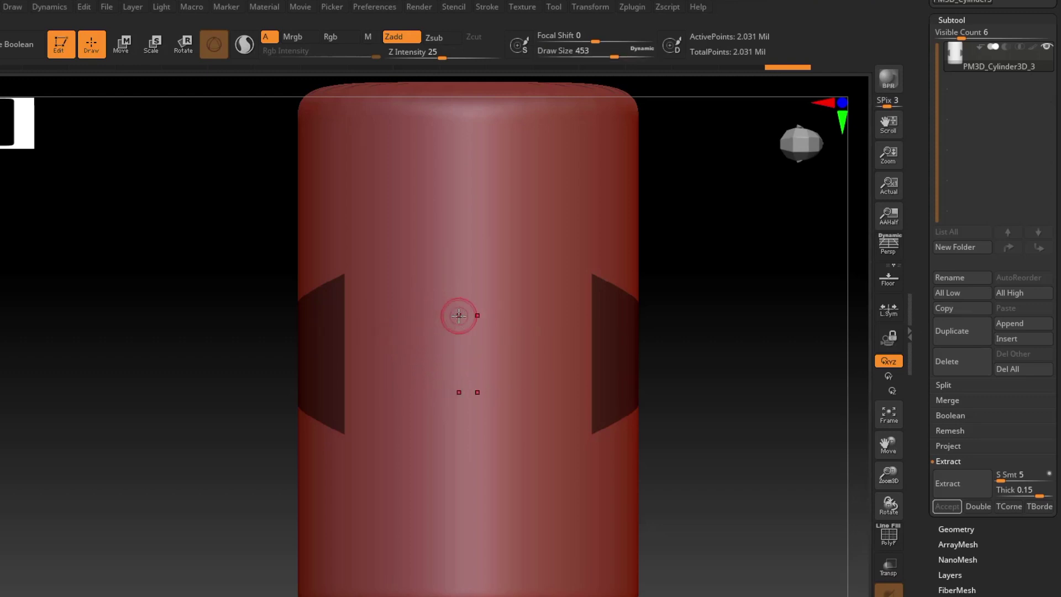
- Paint a symmetrical openwork mask of loops, central lobes, side tabs and outer arches that bridges the gap between the masked band ends
{"action": "key", "text": "shift+r"}
{"action": "left_click", "coordinate": [389, 305]}
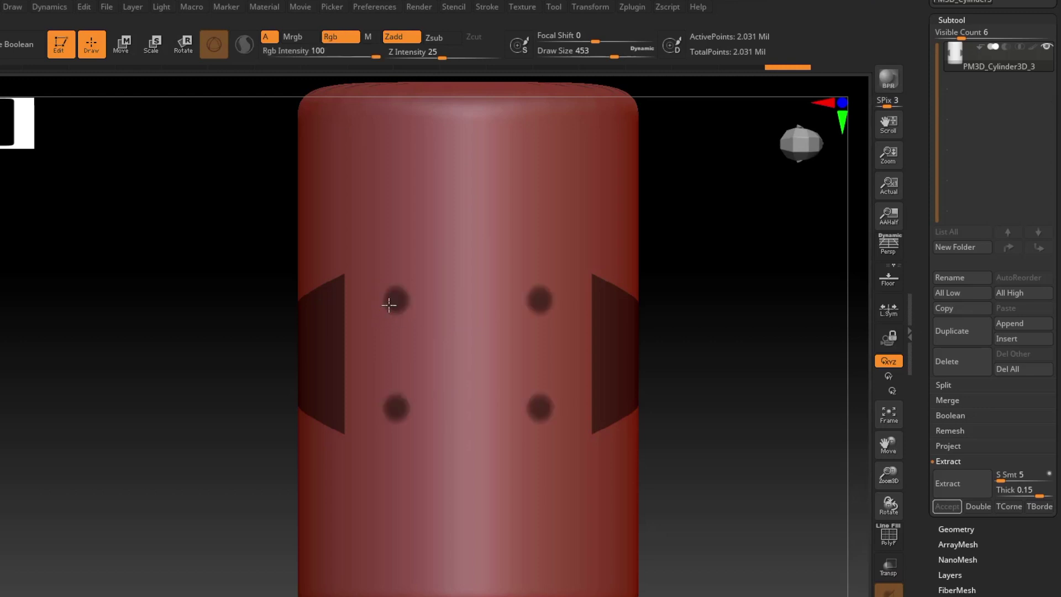
{"action": "mouse_move", "coordinate": [389, 304]}
{"action": "left_mouse_down"}
{"action": "mouse_move", "coordinate": [346, 305]}
{"action": "mouse_move", "coordinate": [344, 288]}
{"action": "mouse_move", "coordinate": [369, 271]}
{"action": "mouse_move", "coordinate": [390, 276]}
{"action": "mouse_move", "coordinate": [432, 327]}
{"action": "mouse_move", "coordinate": [460, 329]}
{"action": "mouse_move", "coordinate": [480, 317]}
{"action": "mouse_move", "coordinate": [469, 276]}
{"action": "left_mouse_up"}
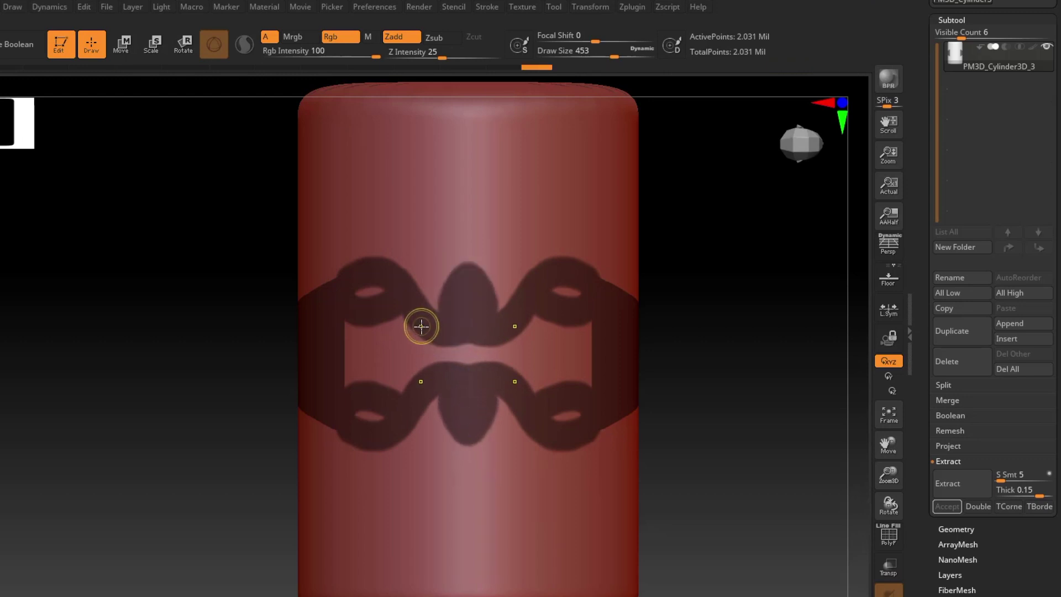
{"action": "left_click_drag", "start_coordinate": [421, 326], "coordinate": [410, 350]}
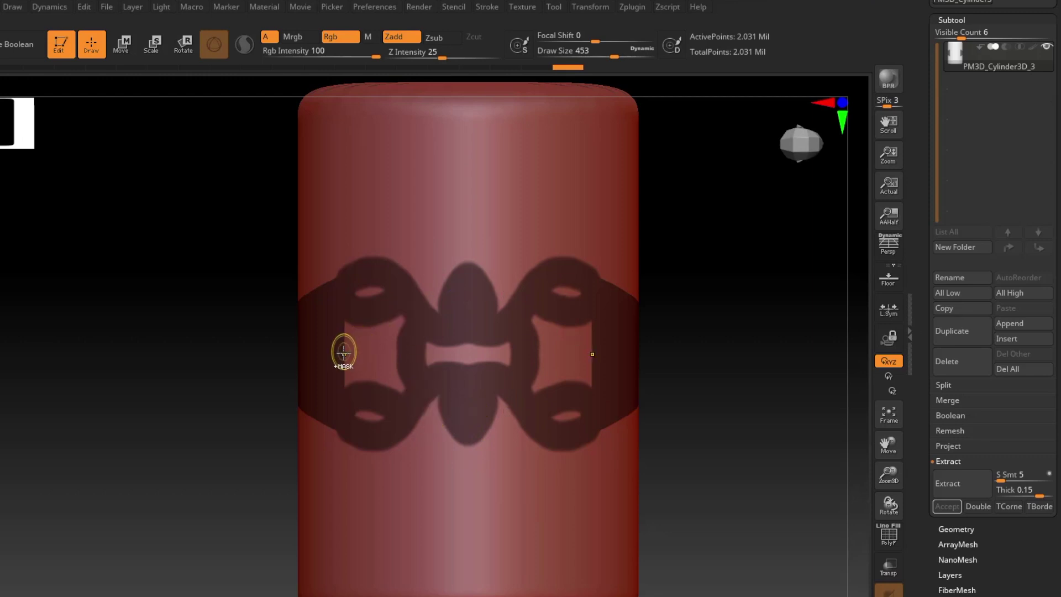
{"action": "left_click_drag", "start_coordinate": [339, 347], "coordinate": [357, 349]}
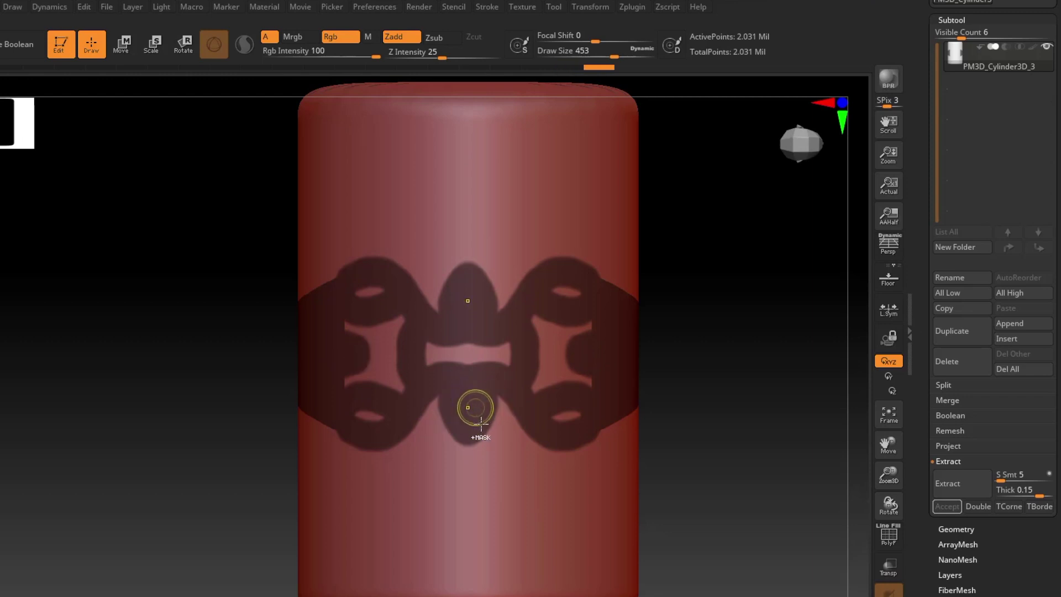
{"action": "left_click_drag", "start_coordinate": [402, 444], "coordinate": [465, 473]}
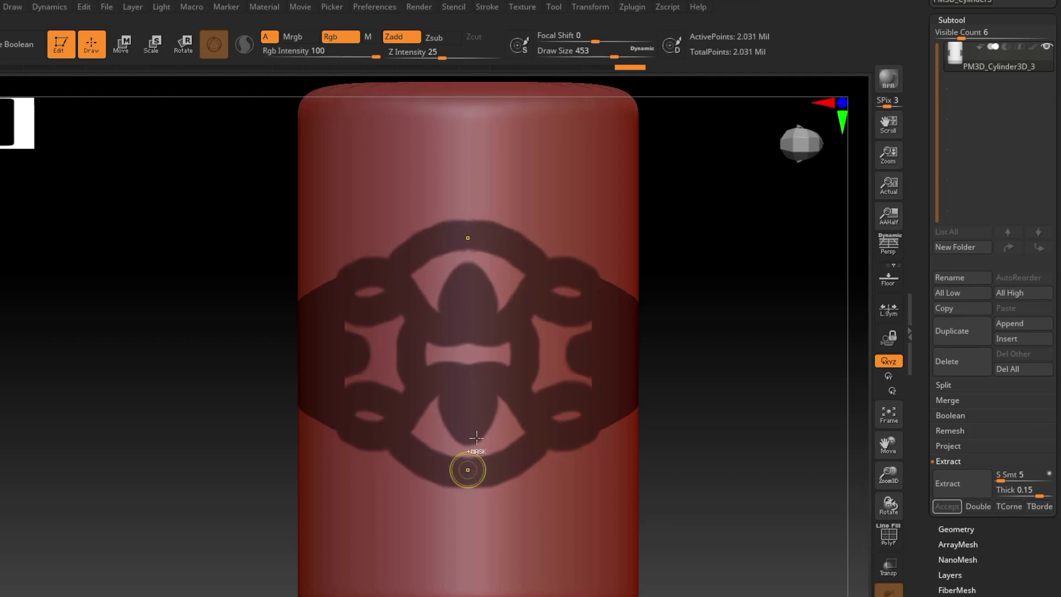
{"action": "left_click_drag", "start_coordinate": [472, 429], "coordinate": [471, 452]}
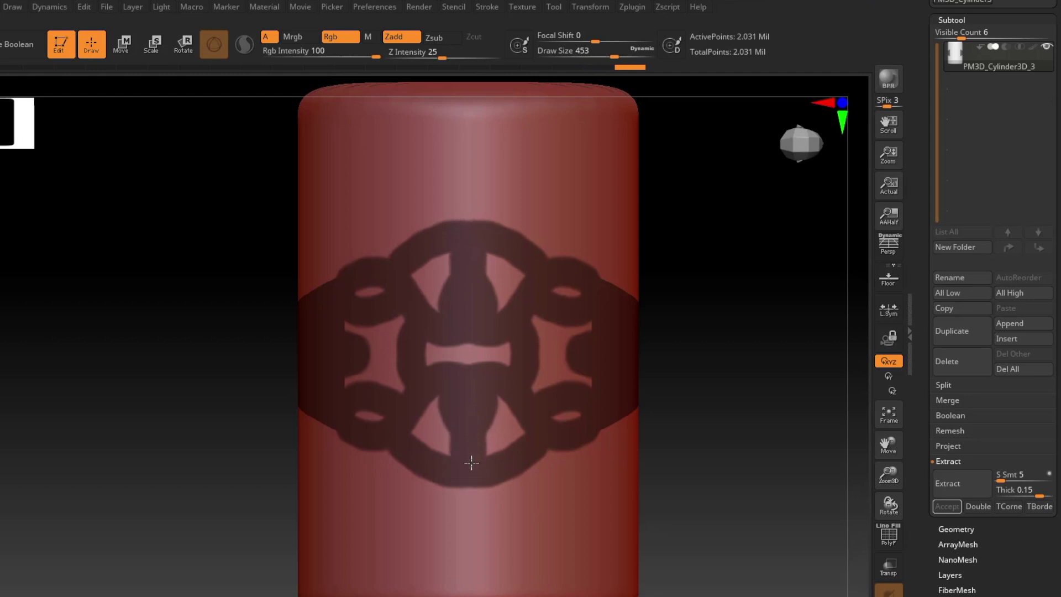
{"action": "key", "text": "shift+r"}
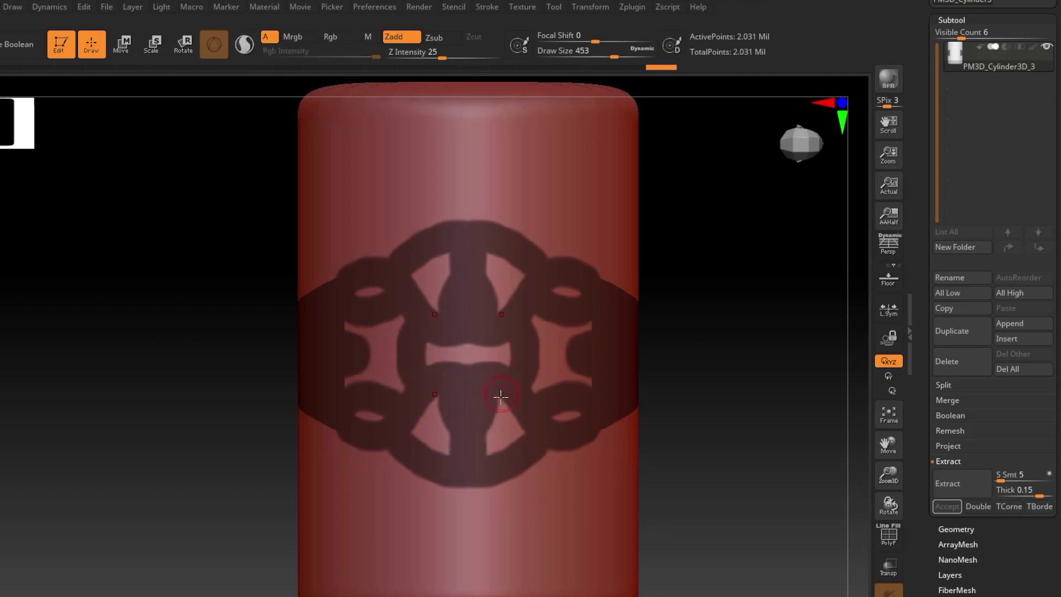
- Examine close up how the painted openwork mask joins the solid masked band on the cylinder's side
{"action": "mouse_move", "coordinate": [501, 395]}
{"action": "right_mouse_down"}
{"action": "mouse_move", "coordinate": [519, 386]}
{"action": "mouse_move", "coordinate": [453, 423]}
{"action": "mouse_move", "coordinate": [464, 359]}
{"action": "mouse_move", "coordinate": [492, 299]}
{"action": "right_mouse_up"}
{"action": "right_click_drag", "start_coordinate": [427, 283], "coordinate": [431, 308], "text": "ctrl"}
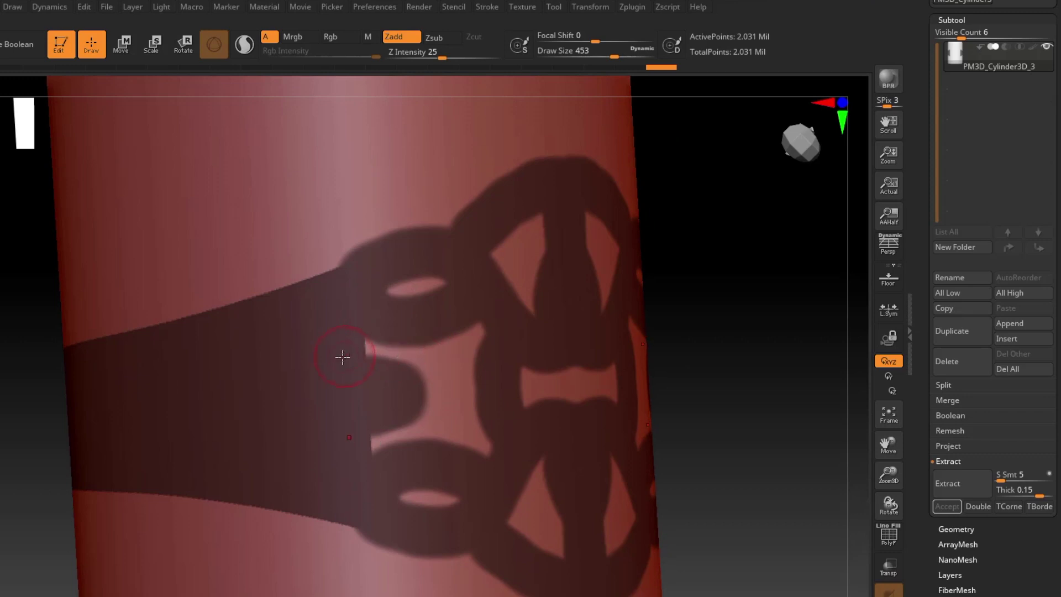
{"action": "mouse_move", "coordinate": [343, 358]}
{"action": "right_mouse_down"}
{"action": "mouse_move", "coordinate": [407, 348]}
{"action": "mouse_move", "coordinate": [348, 347]}
{"action": "right_mouse_up"}
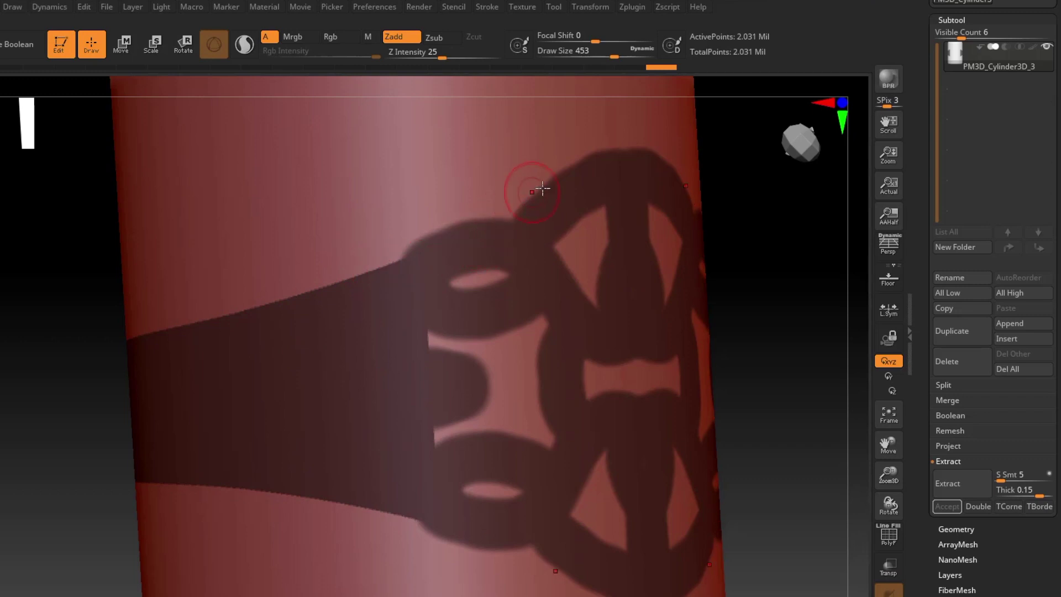
{"action": "right_click_drag", "start_coordinate": [489, 223], "coordinate": [691, 322]}
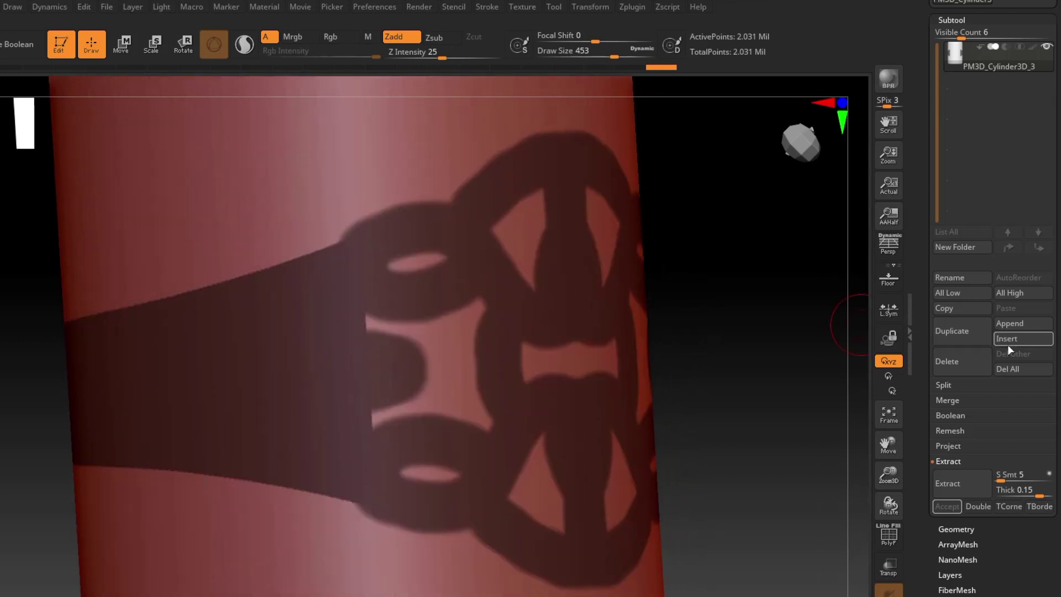
- Sharpen the edges of the painted openwork mask on the cylinder
{"action": "scroll", "coordinate": [1049, 244], "scroll_direction": "down", "scroll_amount": 10}
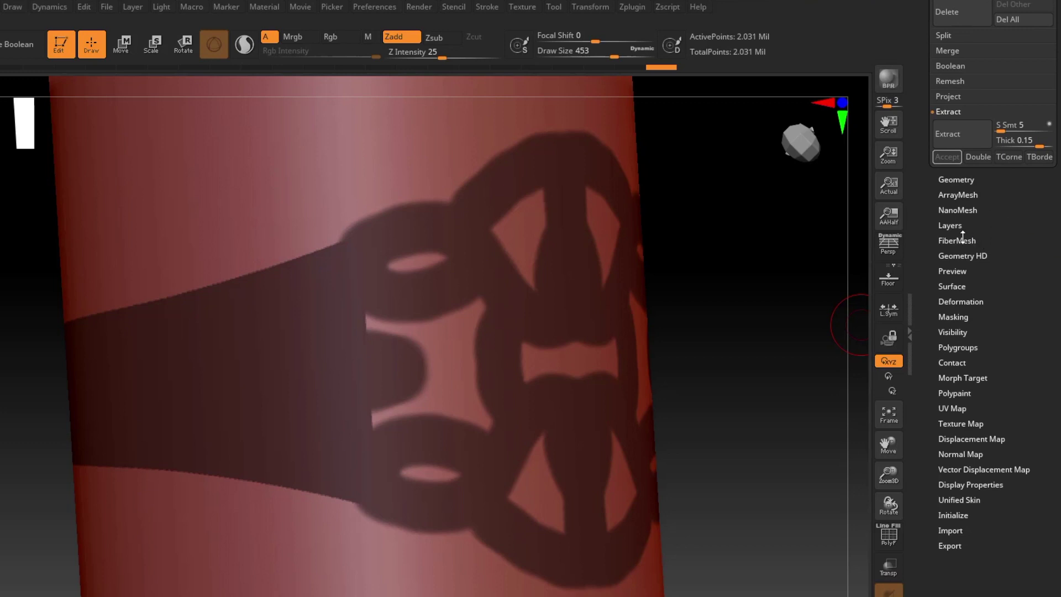
{"action": "left_click", "coordinate": [961, 316]}
{"action": "scroll", "coordinate": [982, 222], "scroll_direction": "up", "scroll_amount": 10}
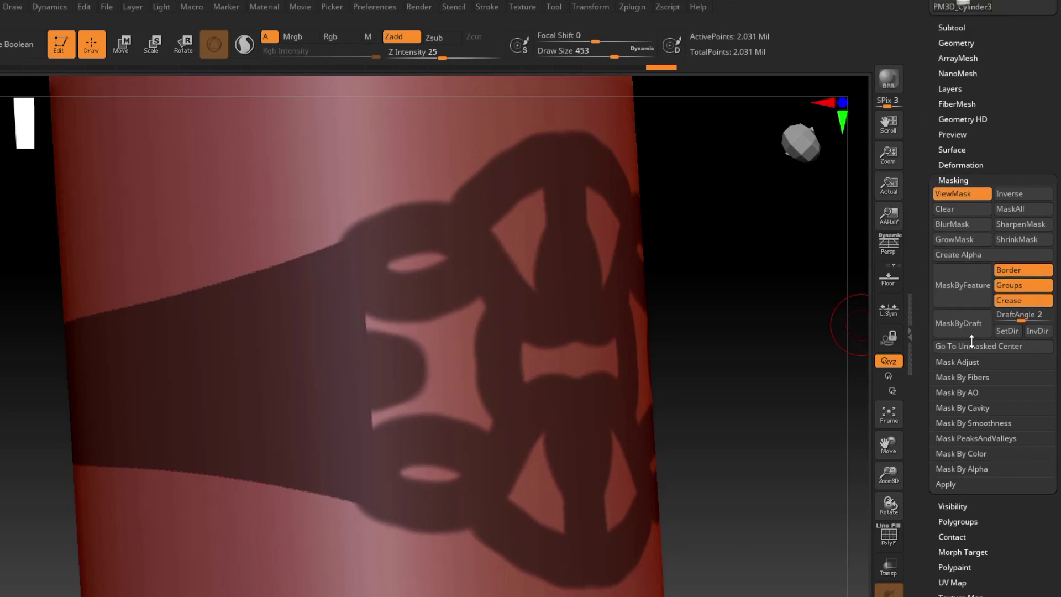
{"action": "left_click", "coordinate": [1010, 225]}
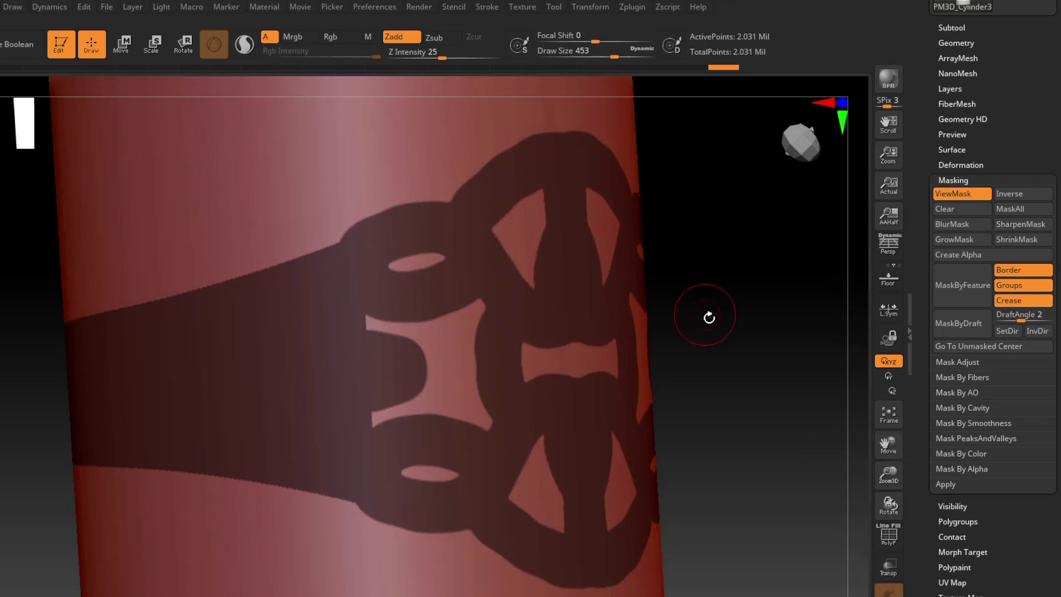
- Reduce the draw size to 280 and erase mask inside the four side loops to enlarge their oval openings
{"action": "left_click_drag", "start_coordinate": [689, 333], "coordinate": [679, 396]}
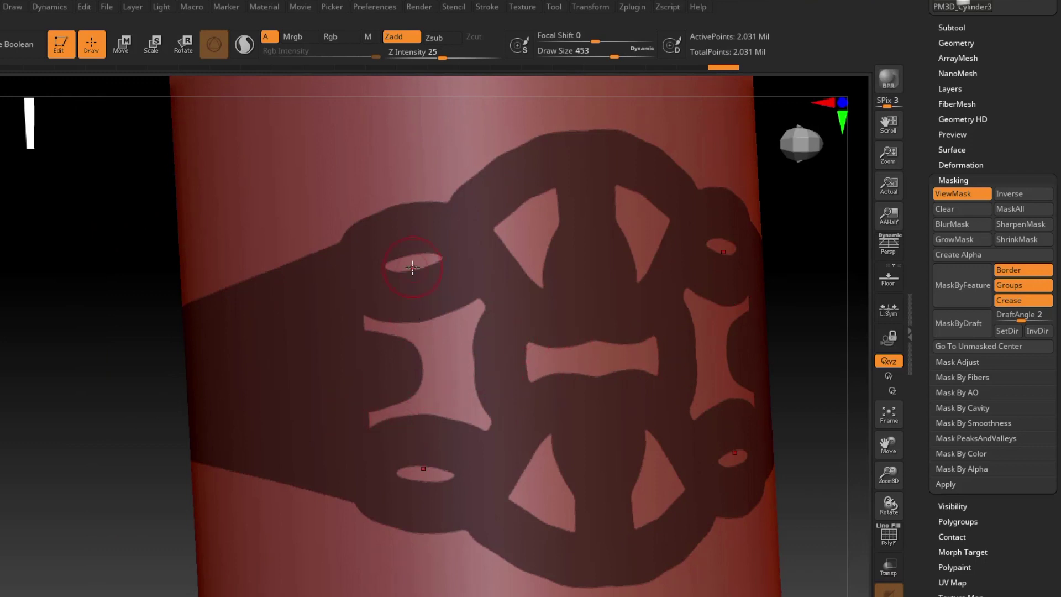
{"action": "key", "text": "s"}
{"action": "left_click_drag", "start_coordinate": [412, 268], "coordinate": [394, 267]}
{"action": "key", "text": "ctrl"}
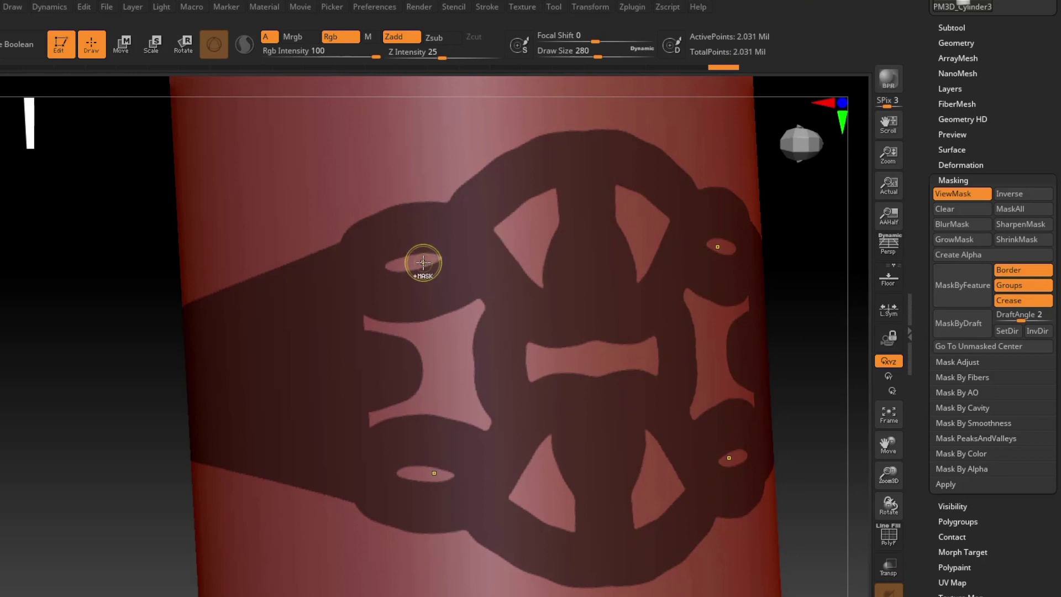
{"action": "key", "text": "alt"}
{"action": "left_click_drag", "start_coordinate": [395, 274], "coordinate": [442, 271], "text": "ctrl+alt"}
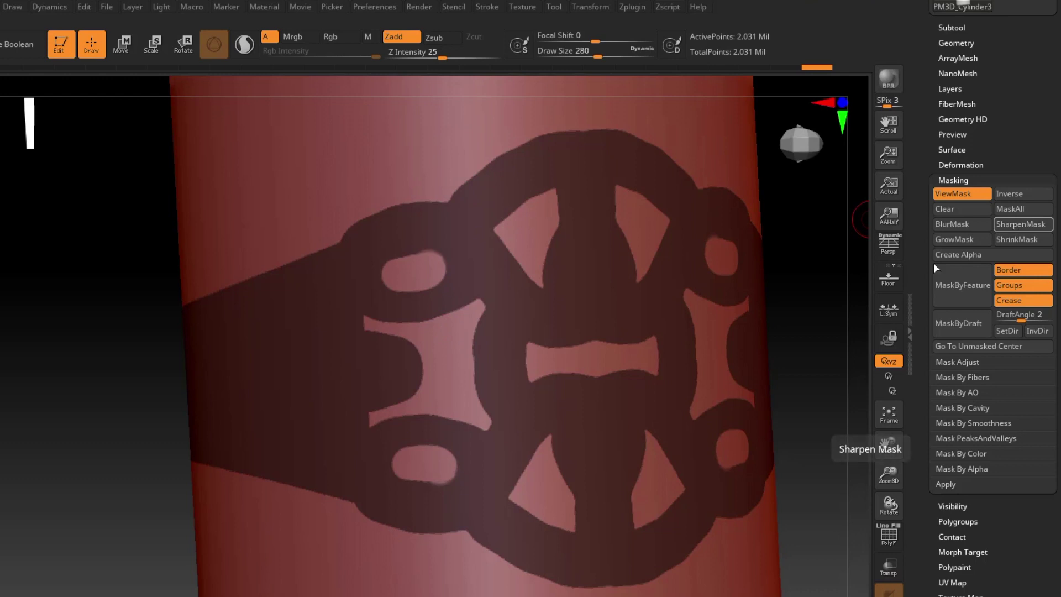
- Close the masking options and bring up the Subtool Extract settings for the masked cylinder
{"action": "right_click_drag", "start_coordinate": [415, 404], "coordinate": [510, 385], "text": "ctrl"}
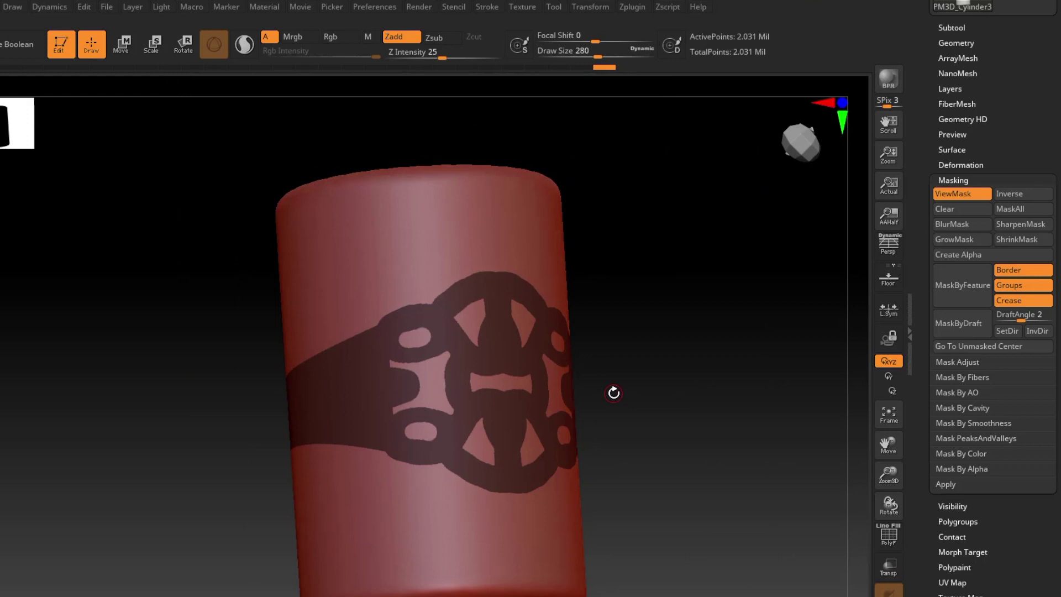
{"action": "left_click", "coordinate": [961, 181]}
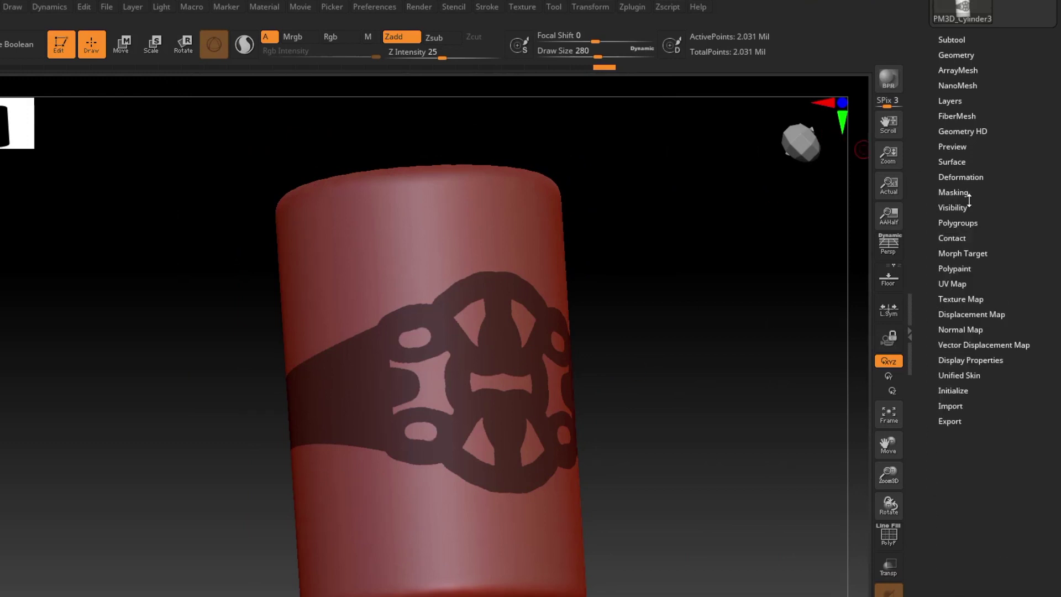
{"action": "scroll", "coordinate": [968, 200], "scroll_direction": "up", "scroll_amount": 5}
{"action": "left_click", "coordinate": [952, 310]}
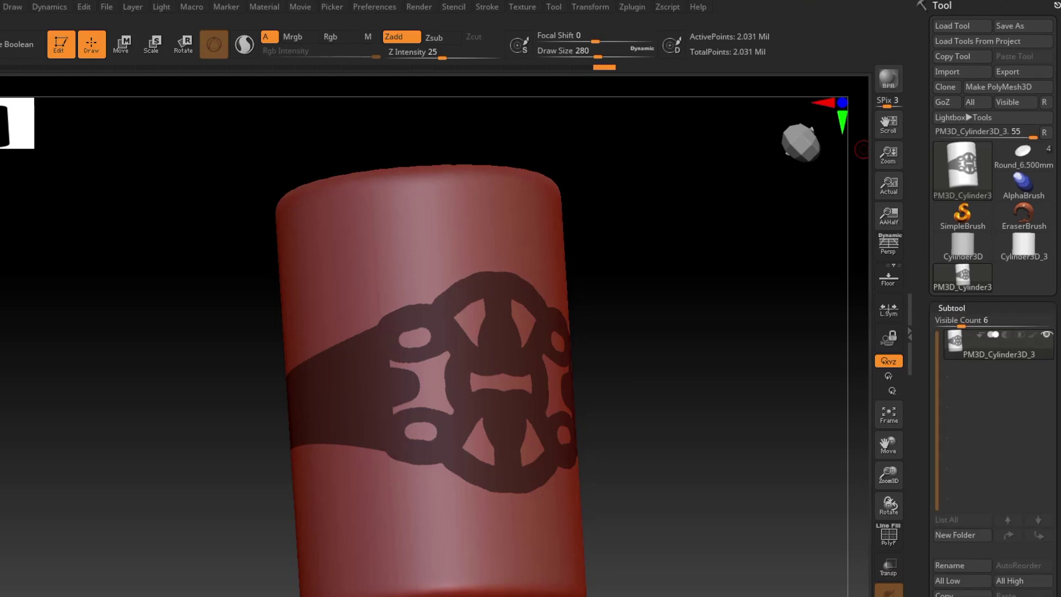
{"action": "scroll", "coordinate": [969, 442], "scroll_direction": "down", "scroll_amount": 5}
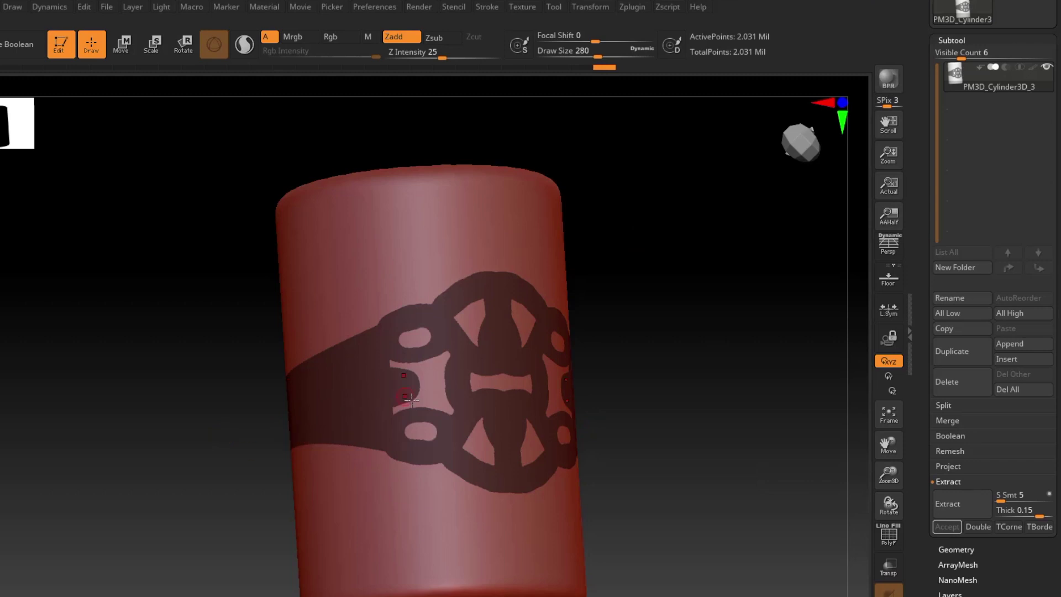
- Examine the openwork mask from several angles around the cylinder, including where it meets the solid band
{"action": "right_click_drag", "start_coordinate": [384, 387], "coordinate": [409, 371]}
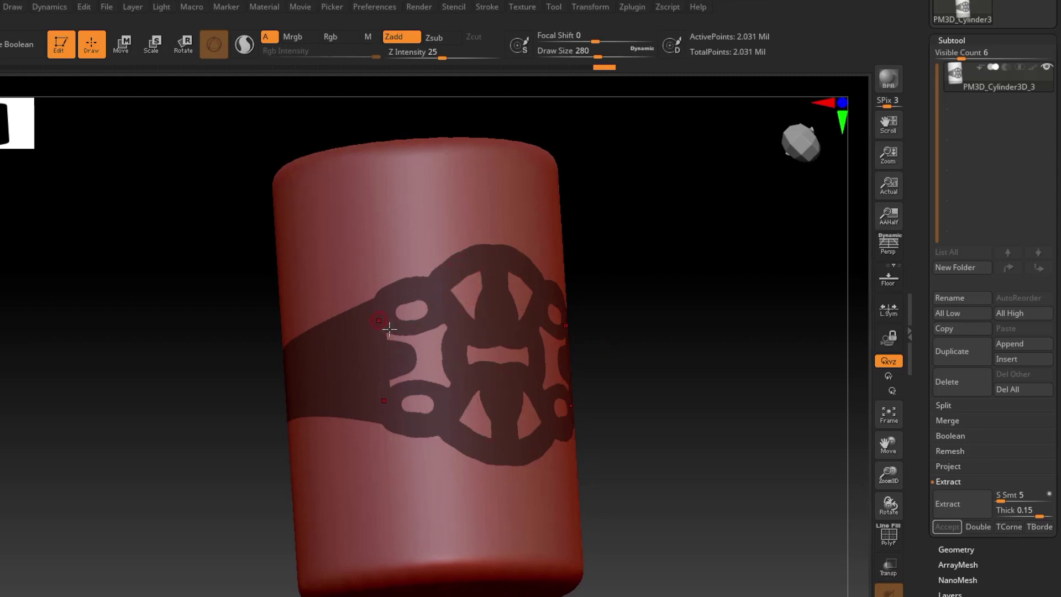
{"action": "right_click_drag", "start_coordinate": [407, 423], "coordinate": [503, 346]}
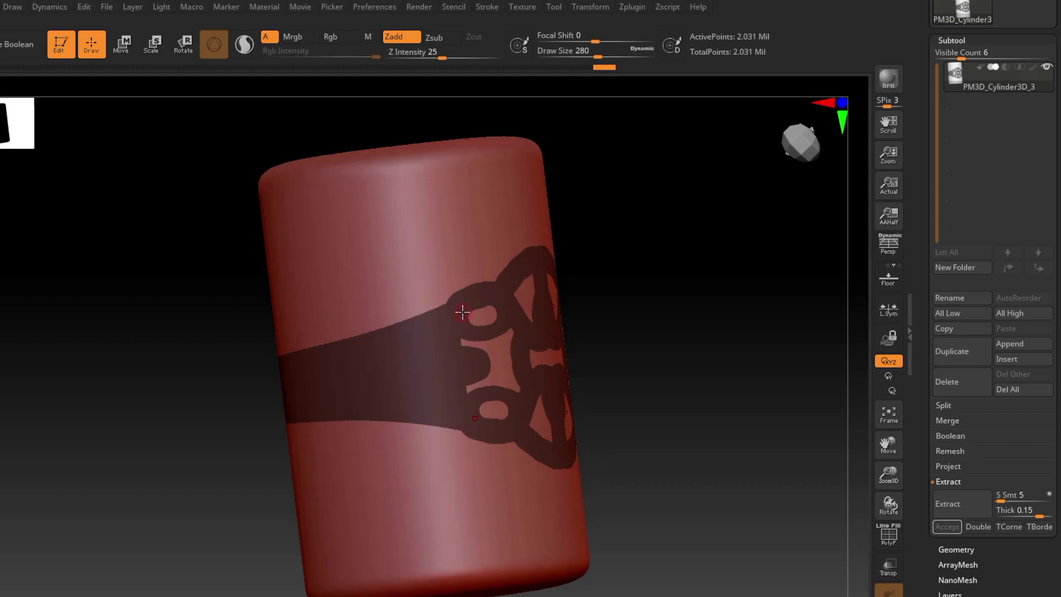
{"action": "right_click_drag", "start_coordinate": [464, 312], "coordinate": [535, 357]}
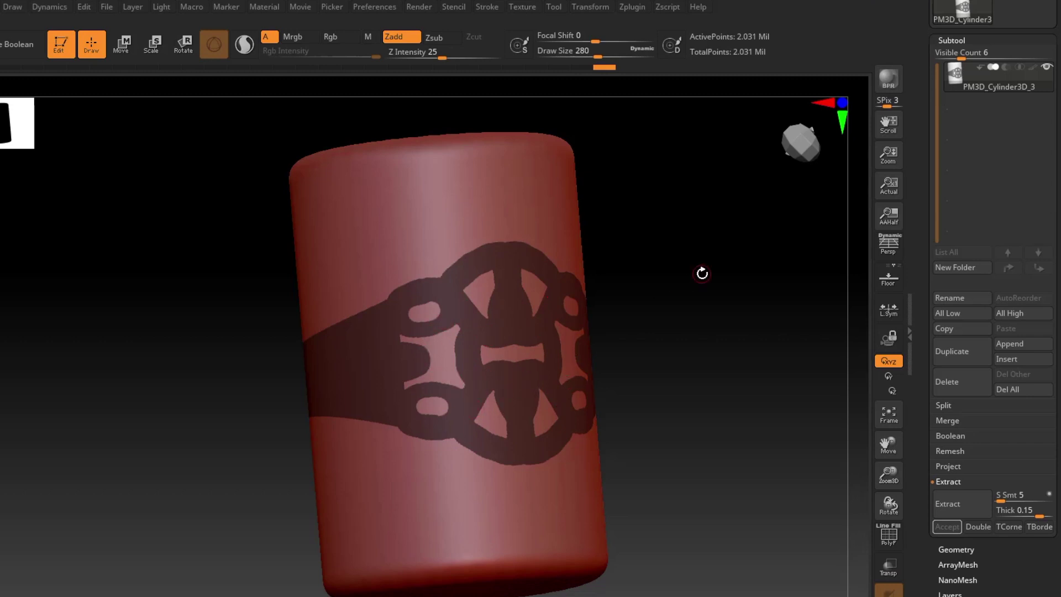
{"action": "mouse_move", "coordinate": [990, 91]}
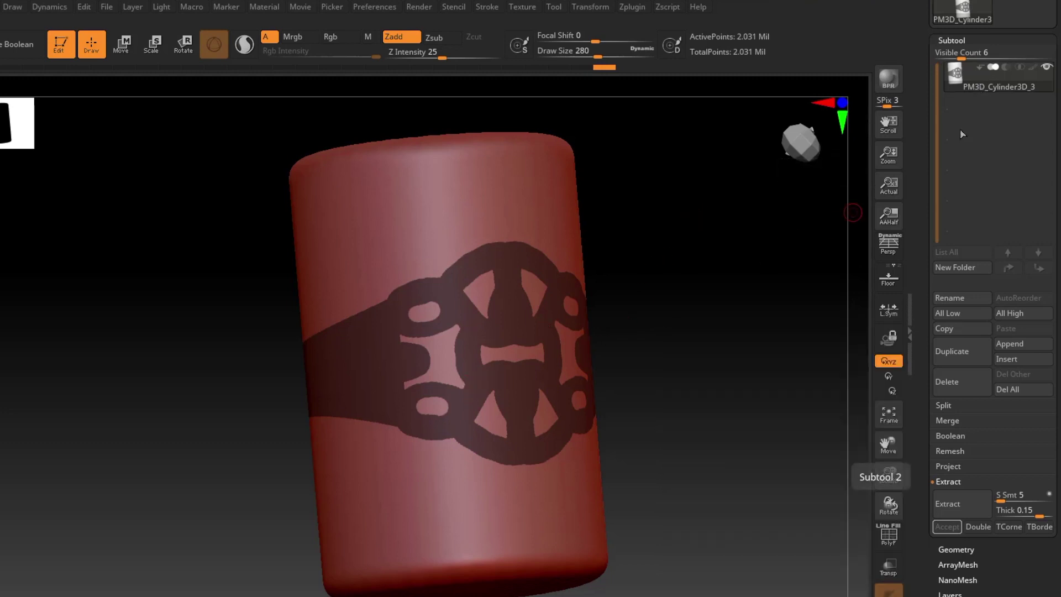
{"action": "scroll", "coordinate": [468, 274], "scroll_direction": "down", "scroll_amount": 2}
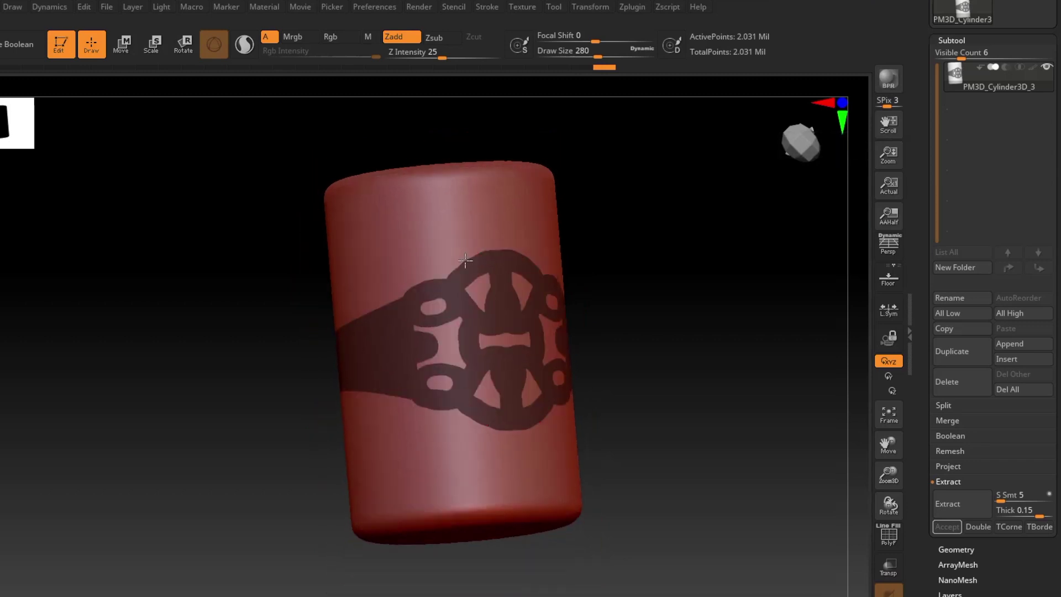
{"action": "right_click_drag", "start_coordinate": [465, 260], "coordinate": [426, 266], "text": "alt"}
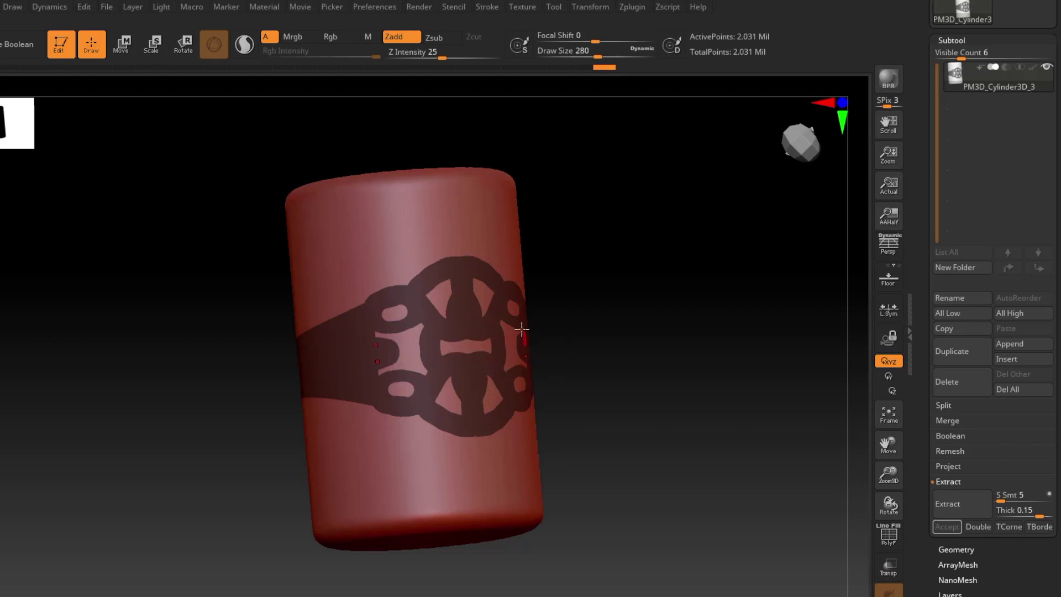
{"action": "right_click_drag", "start_coordinate": [476, 326], "coordinate": [511, 334]}
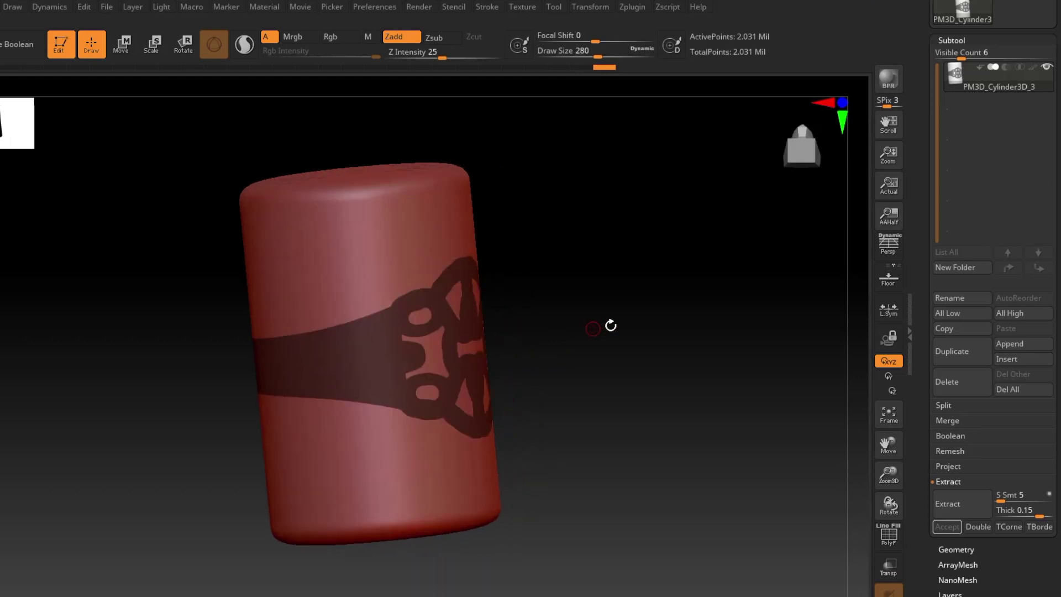
{"action": "right_click_drag", "start_coordinate": [611, 322], "coordinate": [519, 384]}
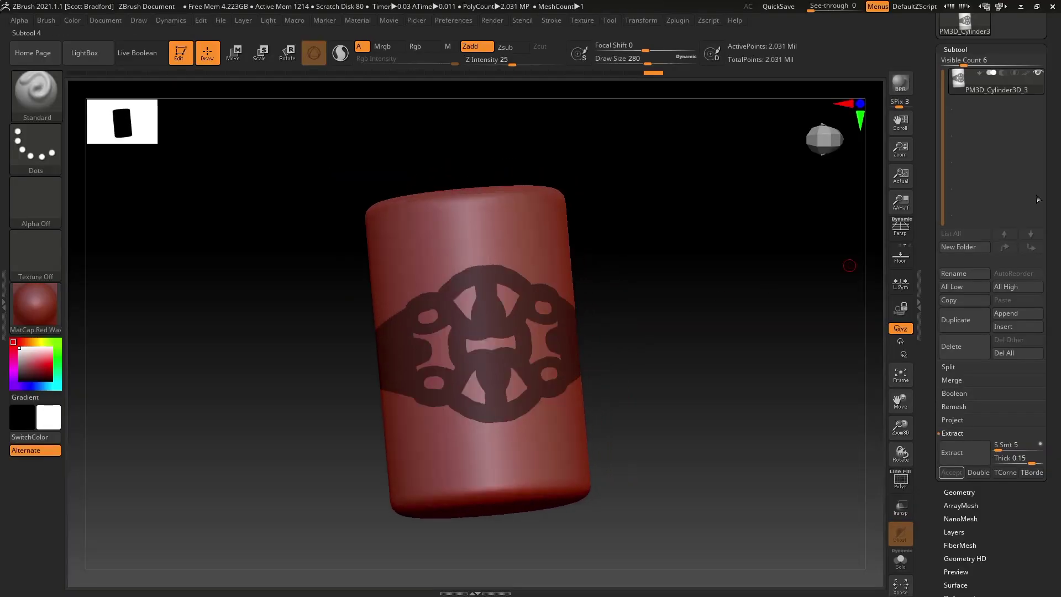
- Start a new, empty document canvas
{"action": "scroll", "coordinate": [1052, 232], "scroll_direction": "up", "scroll_amount": 5}
{"action": "scroll", "coordinate": [1052, 269], "scroll_direction": "up", "scroll_amount": 2}
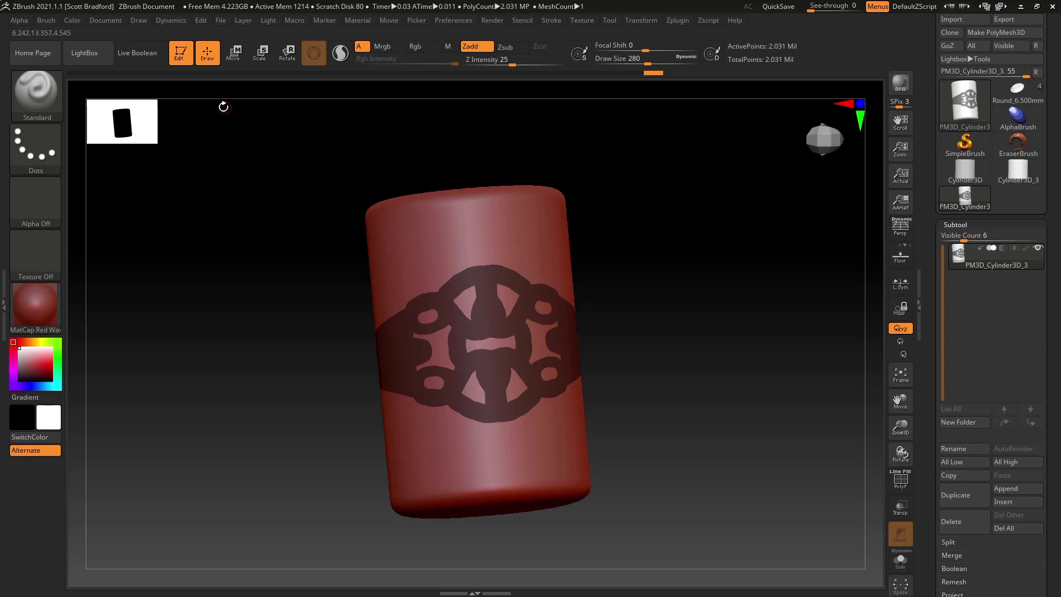
{"action": "left_click", "coordinate": [106, 21]}
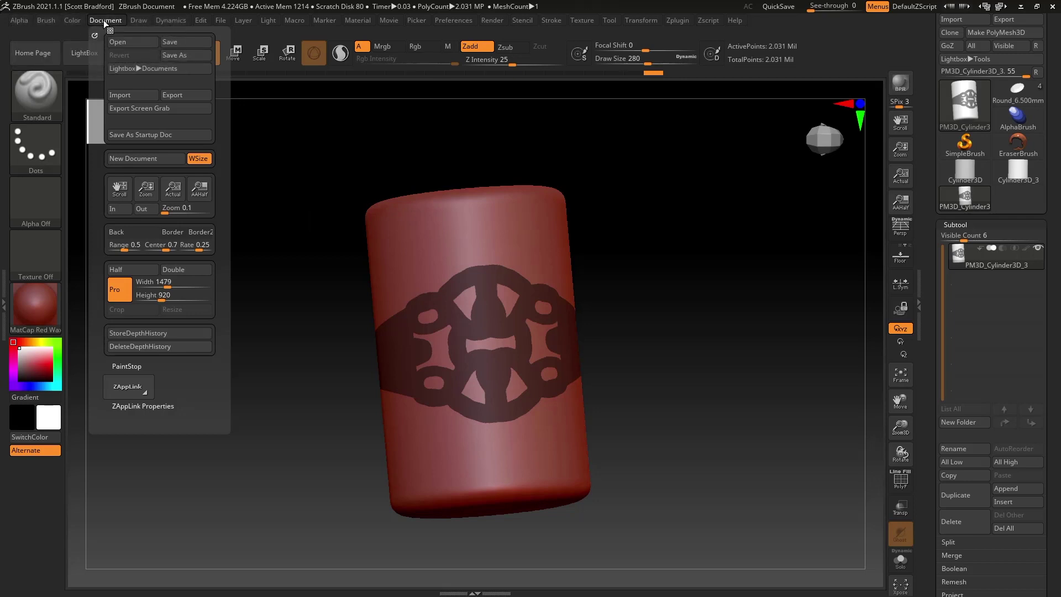
{"action": "left_click", "coordinate": [160, 158]}
- Draw a Sphere3D on the canvas, enter Edit mode and convert the sphere to a PolyMesh3D
{"action": "left_click", "coordinate": [967, 108]}
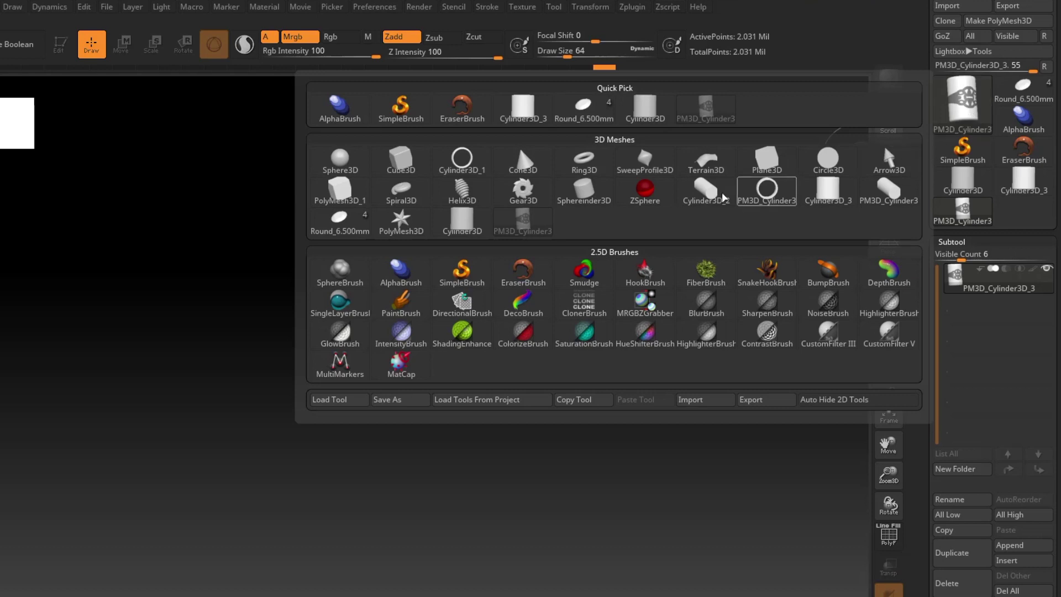
{"action": "left_click", "coordinate": [341, 163]}
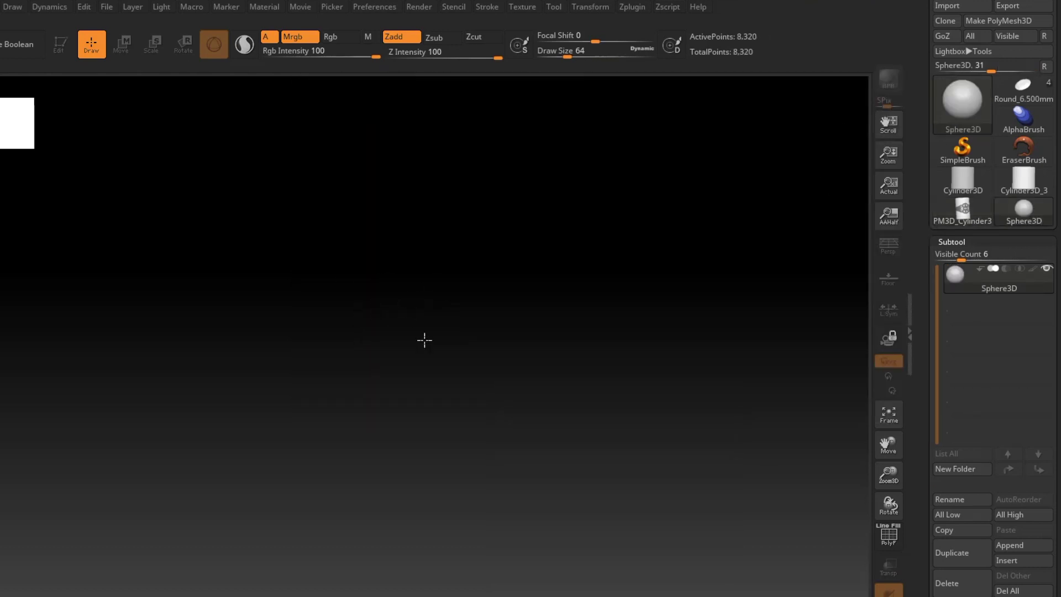
{"action": "mouse_move", "coordinate": [424, 339]}
{"action": "left_mouse_down"}
{"action": "mouse_move", "coordinate": [456, 492]}
{"action": "mouse_move", "coordinate": [420, 559]}
{"action": "left_mouse_up"}
{"action": "key", "text": "t"}
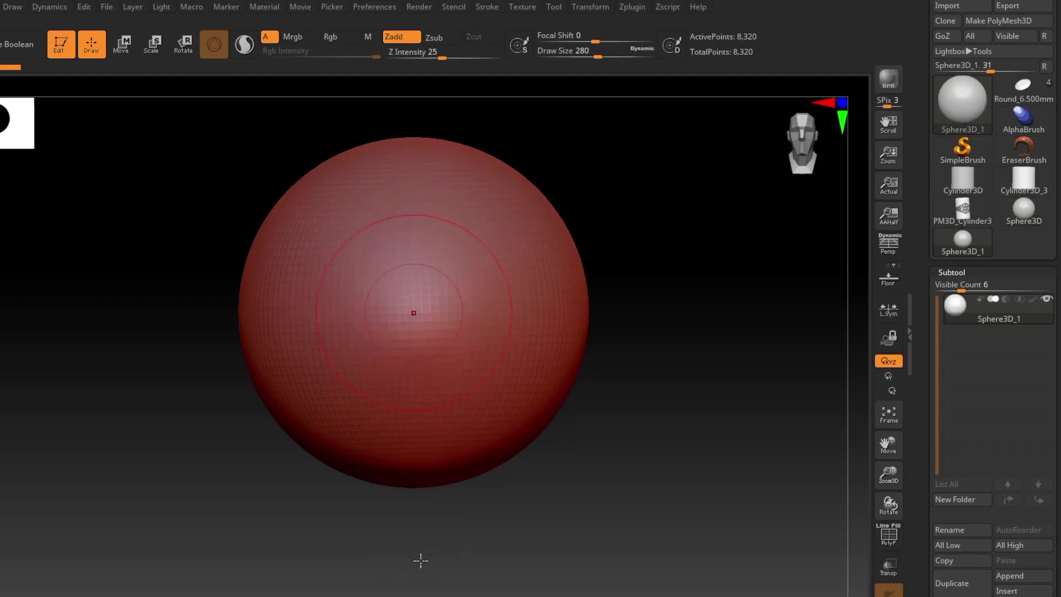
{"action": "mouse_move", "coordinate": [420, 421]}
{"action": "right_mouse_down", "text": "alt"}
{"action": "mouse_move", "coordinate": [428, 460]}
{"action": "mouse_move", "coordinate": [436, 426]}
{"action": "right_mouse_up", "text": "alt"}
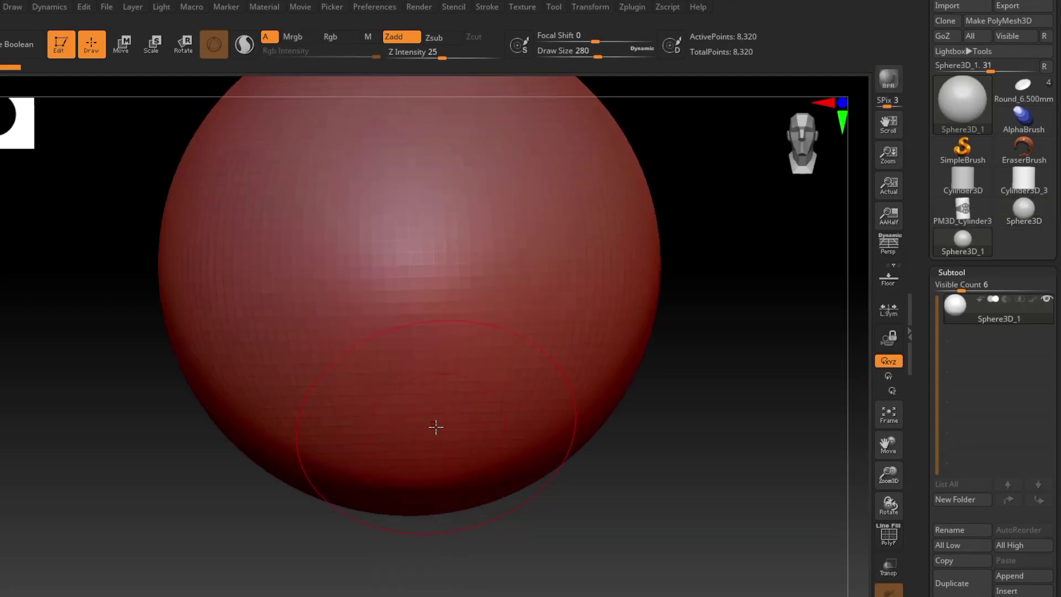
{"action": "key", "text": "f"}
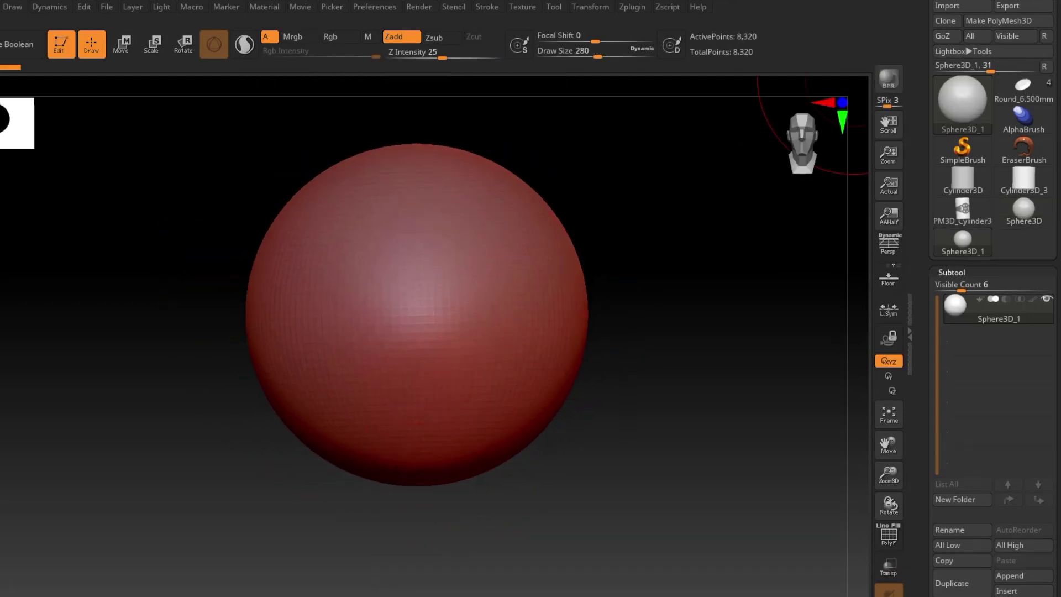
{"action": "scroll", "coordinate": [994, 221], "scroll_direction": "up", "scroll_amount": 3}
{"action": "left_click", "coordinate": [1011, 87]}
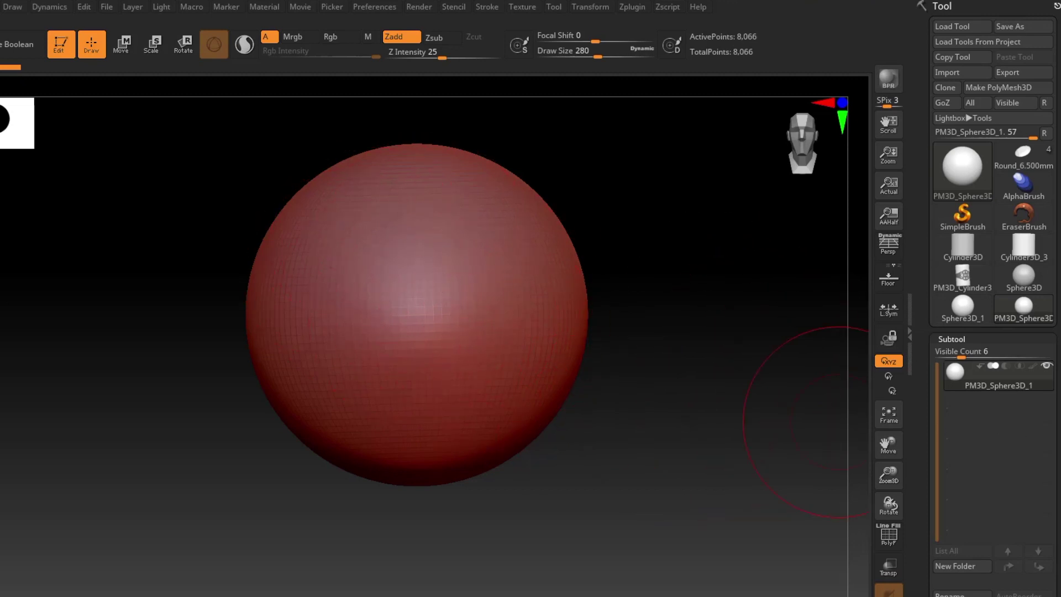
- Append a Cylinder3D as a second subtool to the sphere and make the cylinder the active subtool
{"action": "scroll", "coordinate": [1058, 356], "scroll_direction": "down", "scroll_amount": 5}
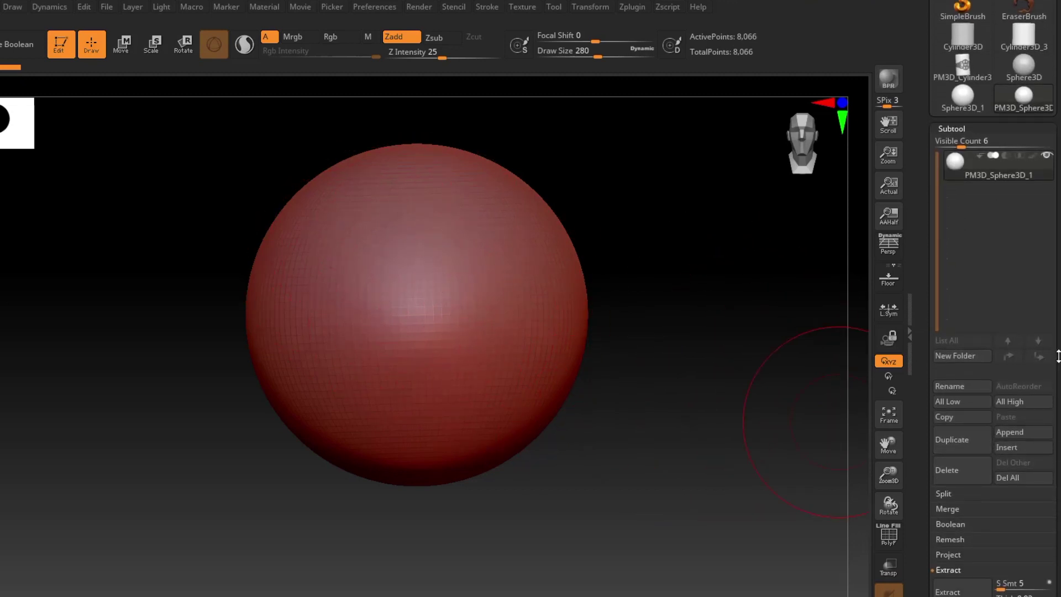
{"action": "left_click", "coordinate": [1020, 433]}
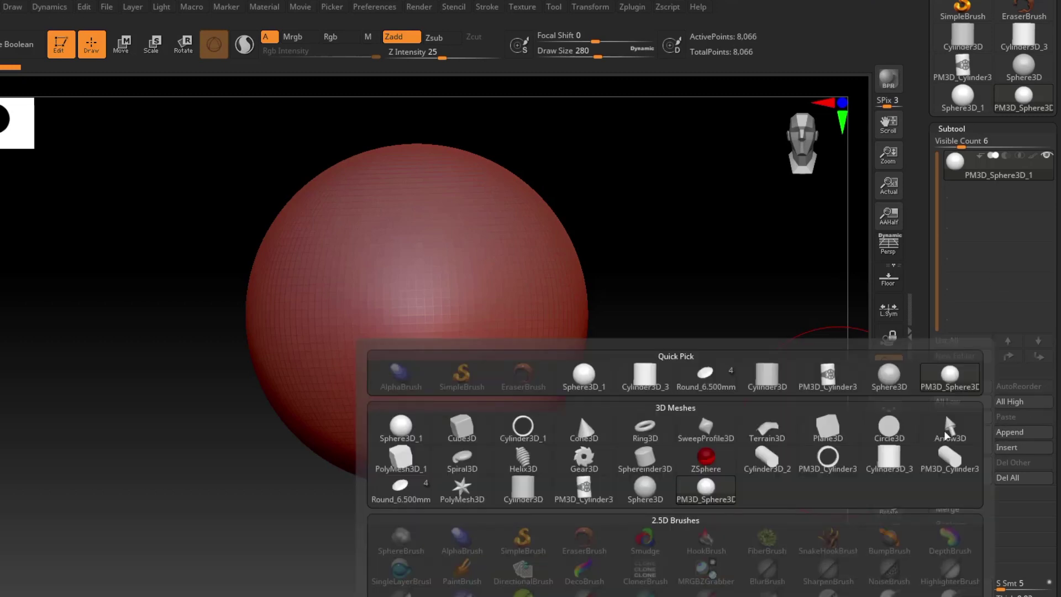
{"action": "mouse_move", "coordinate": [718, 453]}
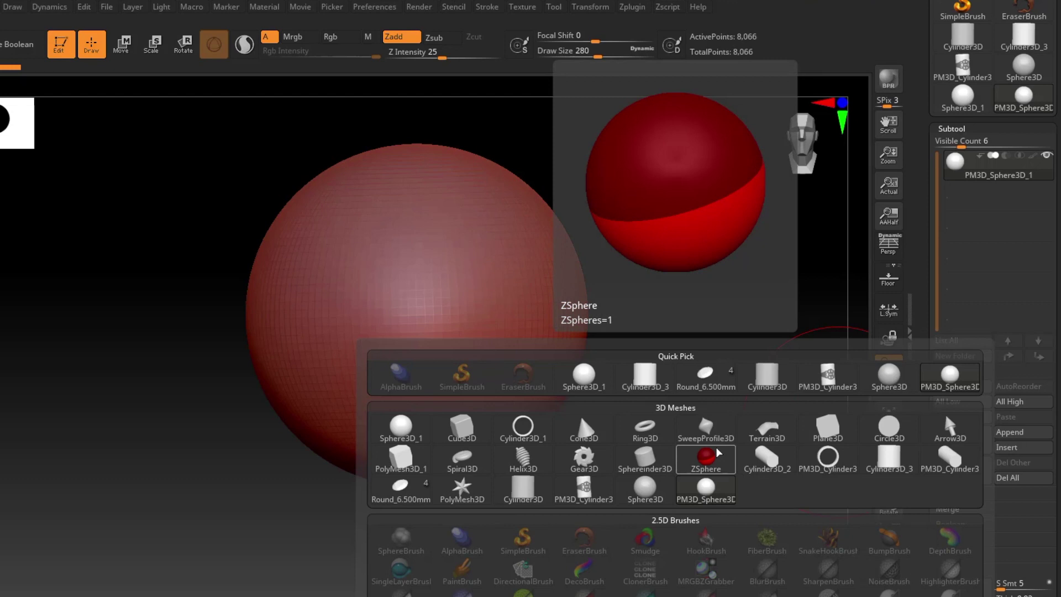
{"action": "mouse_move", "coordinate": [536, 495]}
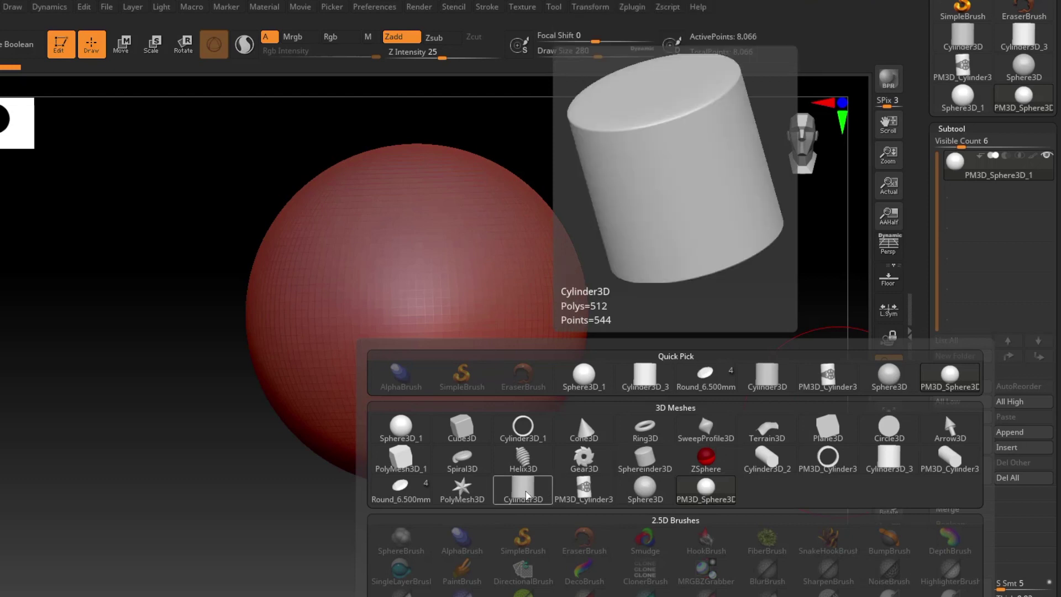
{"action": "left_click", "coordinate": [526, 494]}
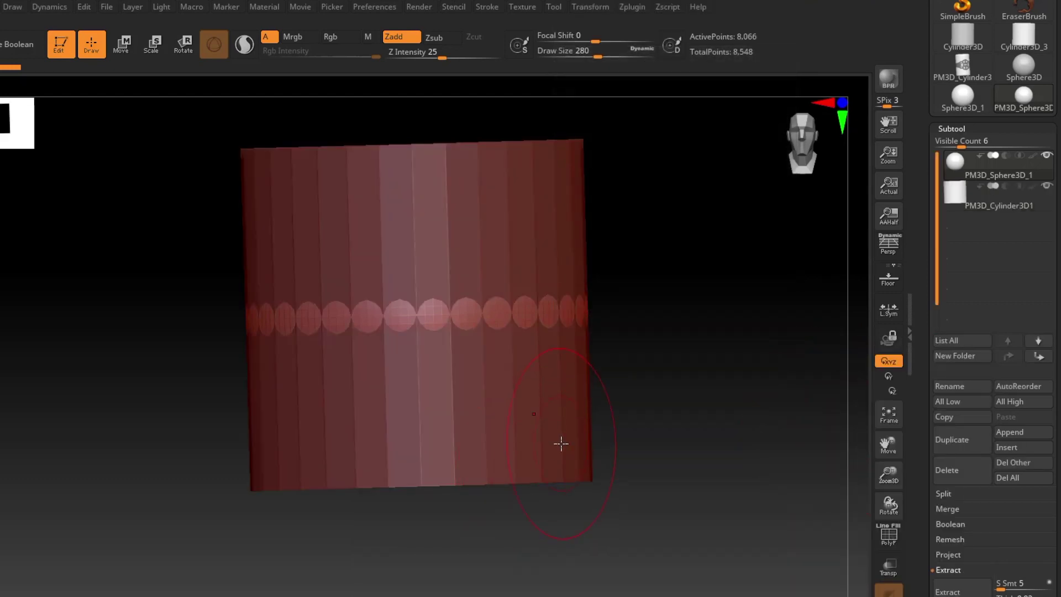
{"action": "left_click", "coordinate": [976, 207]}
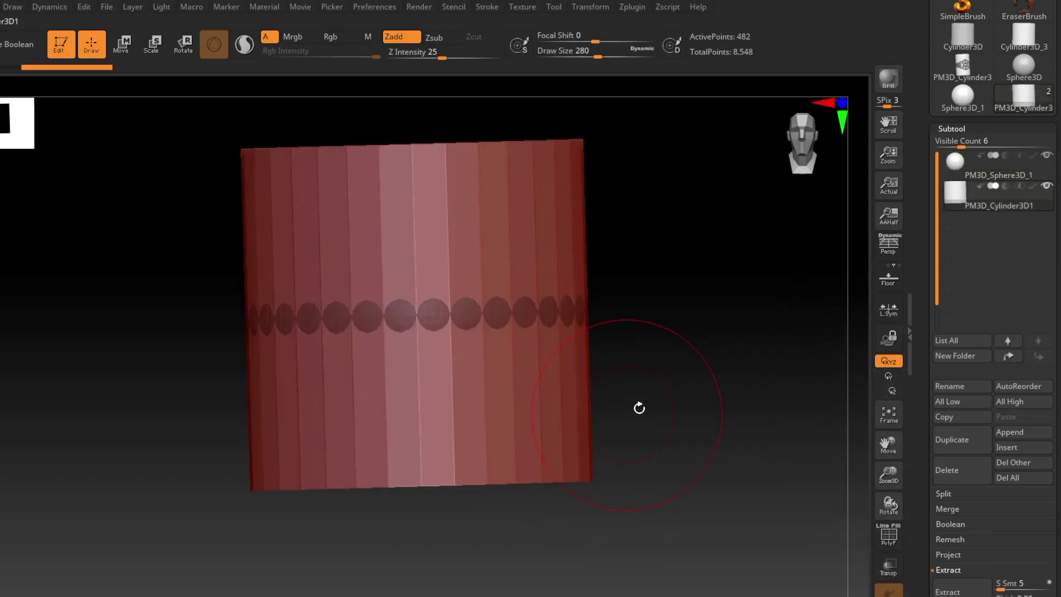
- From a straight side view, rotate the cylinder 90° with the gizmo so that its axis lies horizontal
{"action": "mouse_move", "coordinate": [634, 400]}
{"action": "left_mouse_down", "text": "shift"}
{"action": "mouse_move", "coordinate": [616, 400]}
{"action": "mouse_move", "coordinate": [577, 465]}
{"action": "left_mouse_up", "text": "shift"}
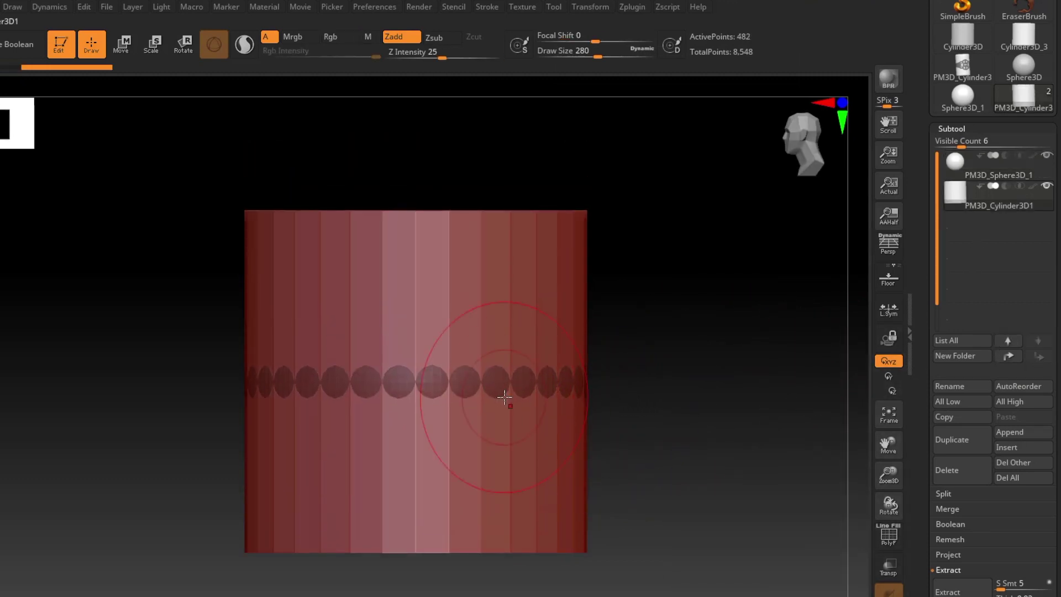
{"action": "left_click", "coordinate": [124, 46]}
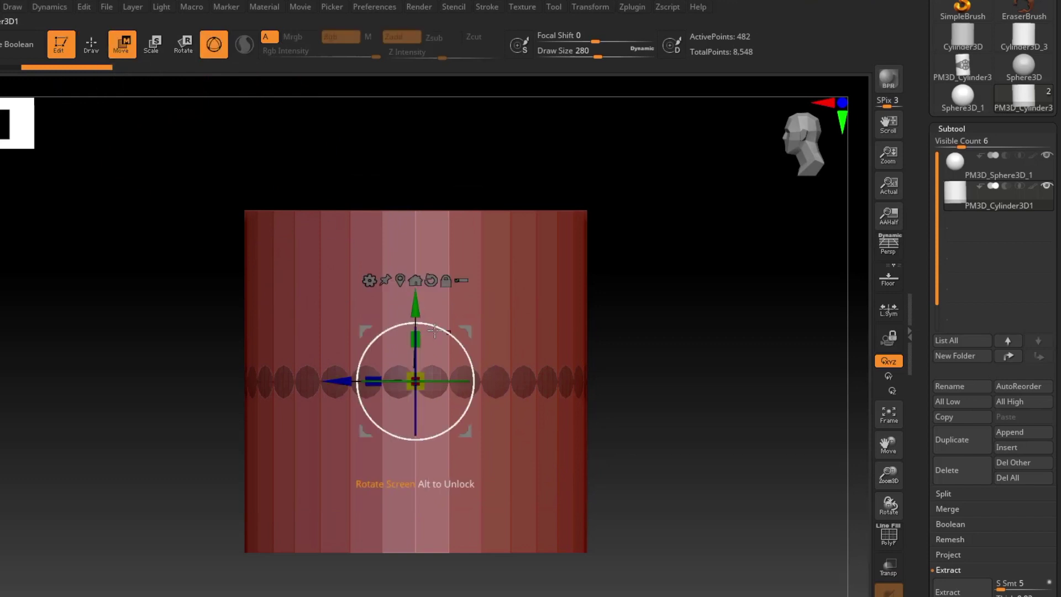
{"action": "left_click_drag", "start_coordinate": [435, 327], "coordinate": [466, 398]}
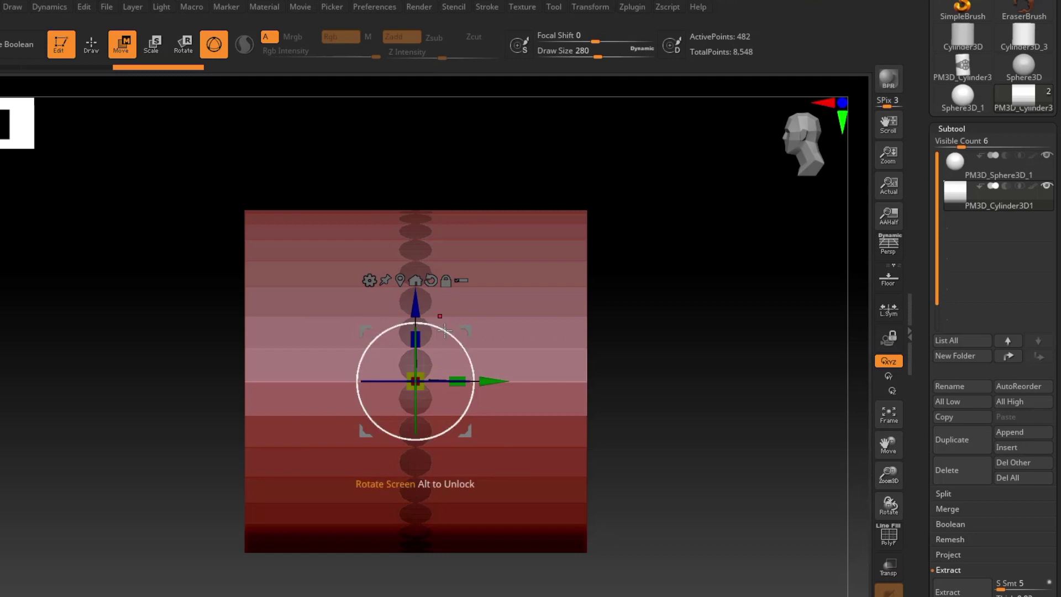
- Scale the cylinder down uniformly so that it is slightly narrower than the sphere
{"action": "left_click_drag", "start_coordinate": [475, 353], "coordinate": [595, 369]}
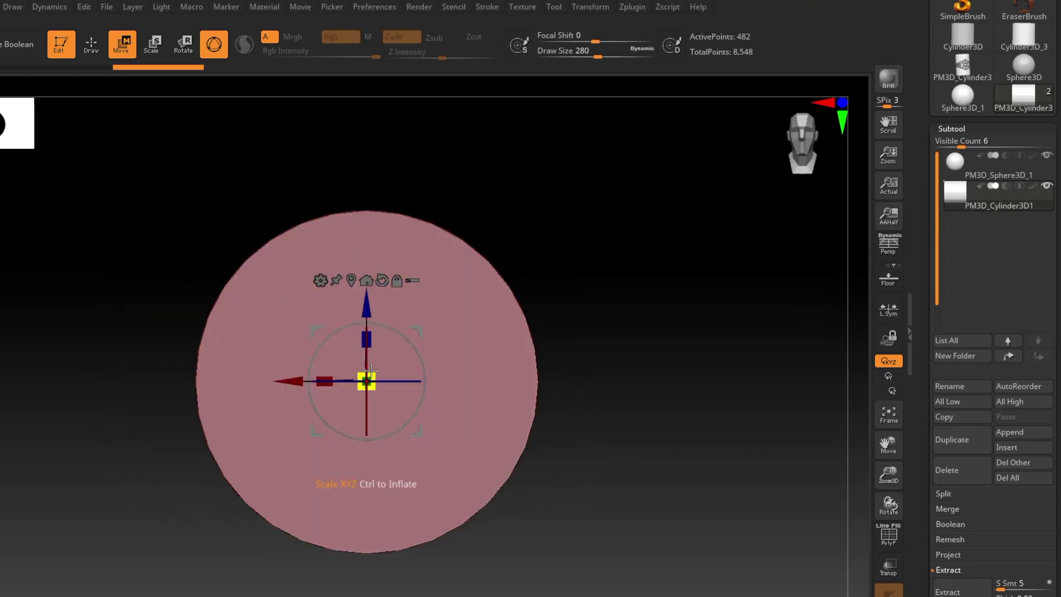
{"action": "left_click_drag", "start_coordinate": [367, 381], "coordinate": [334, 380]}
{"action": "left_click_drag", "start_coordinate": [544, 398], "coordinate": [556, 442]}
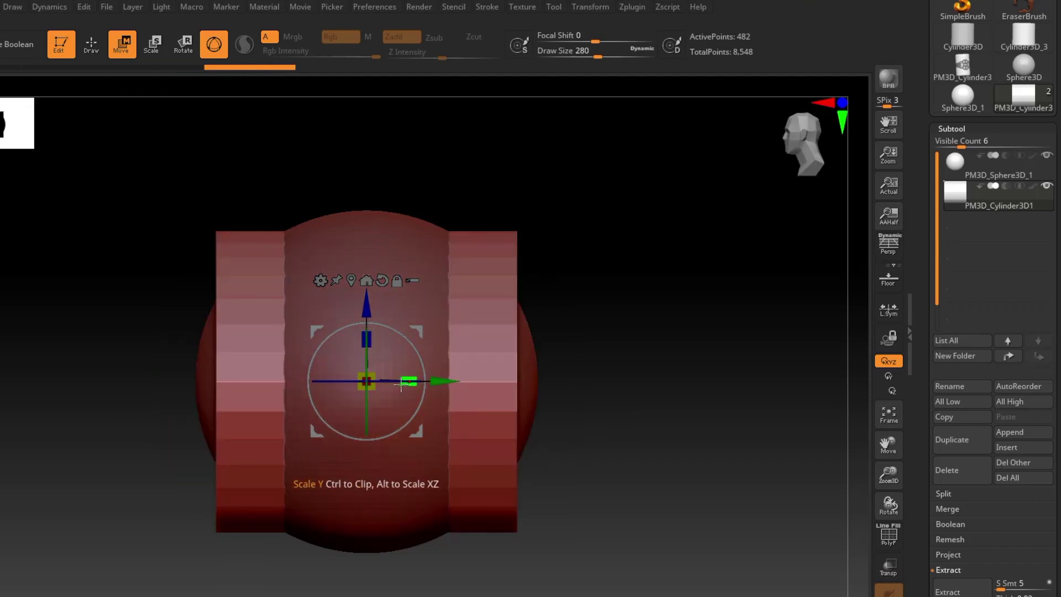
{"action": "right_click_drag", "start_coordinate": [492, 417], "coordinate": [489, 393], "text": "alt"}
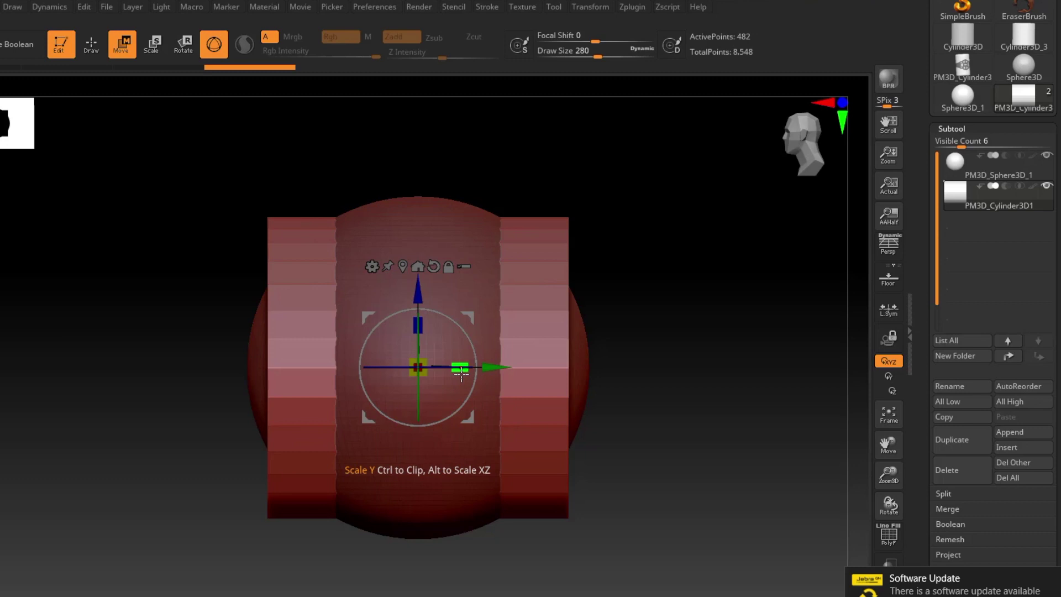
- Stretch the cylinder along its axis well past both sides of the sphere and fine-tune its diameter with uniform scaling
{"action": "left_click_drag", "start_coordinate": [459, 368], "coordinate": [684, 365]}
{"action": "right_click_drag", "start_coordinate": [313, 481], "coordinate": [420, 442]}
{"action": "left_click_drag", "start_coordinate": [390, 338], "coordinate": [381, 342]}
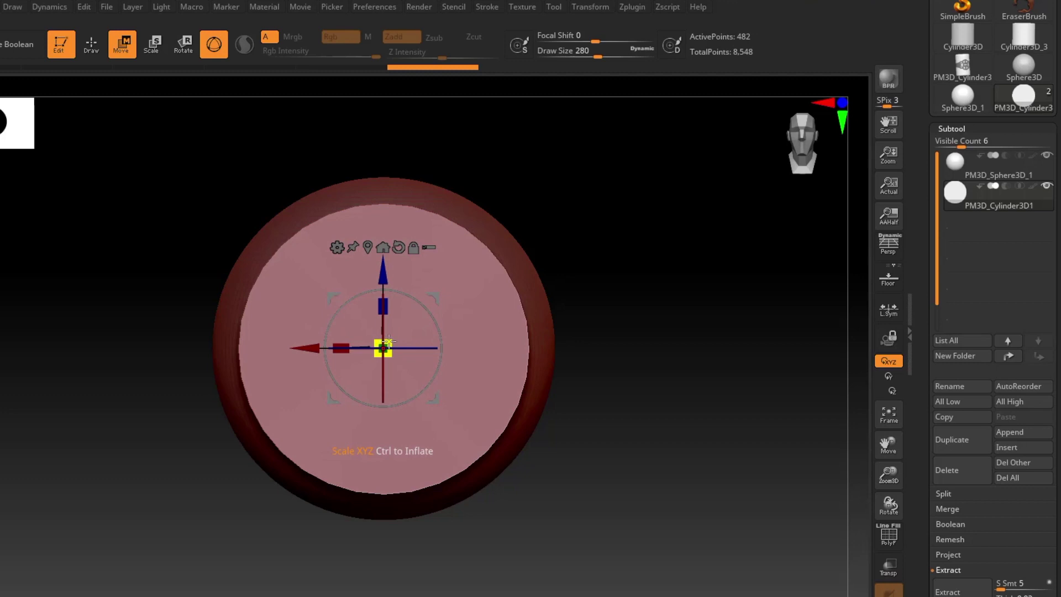
{"action": "left_click_drag", "start_coordinate": [389, 341], "coordinate": [387, 339]}
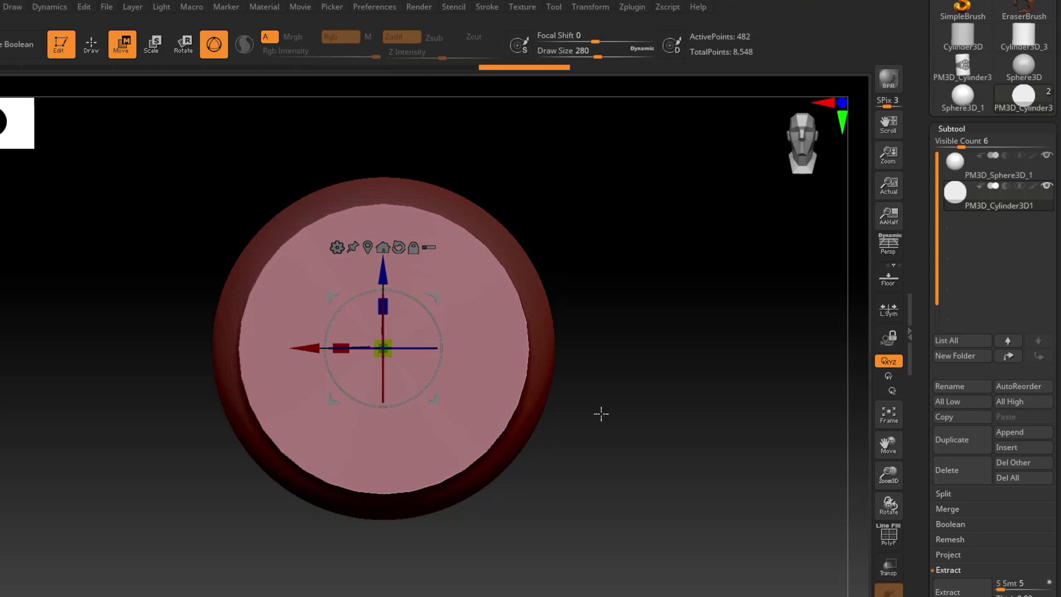
{"action": "left_click_drag", "start_coordinate": [599, 429], "coordinate": [582, 407]}
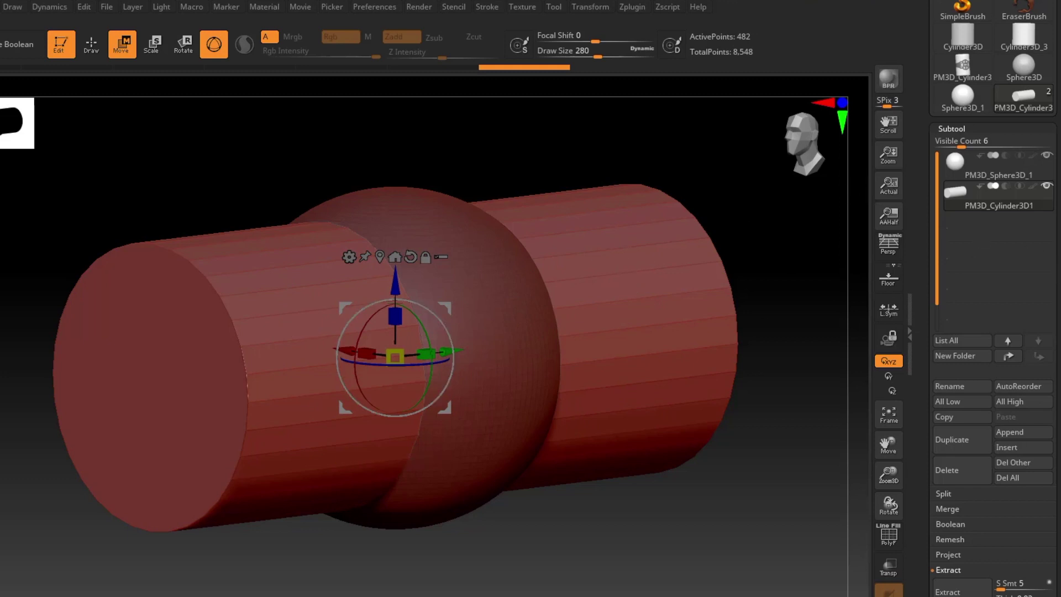
- Turn on Dynamic Subdiv for the cylinder to smooth its faceted surface
{"action": "scroll", "coordinate": [1057, 238], "scroll_direction": "down", "scroll_amount": 3}
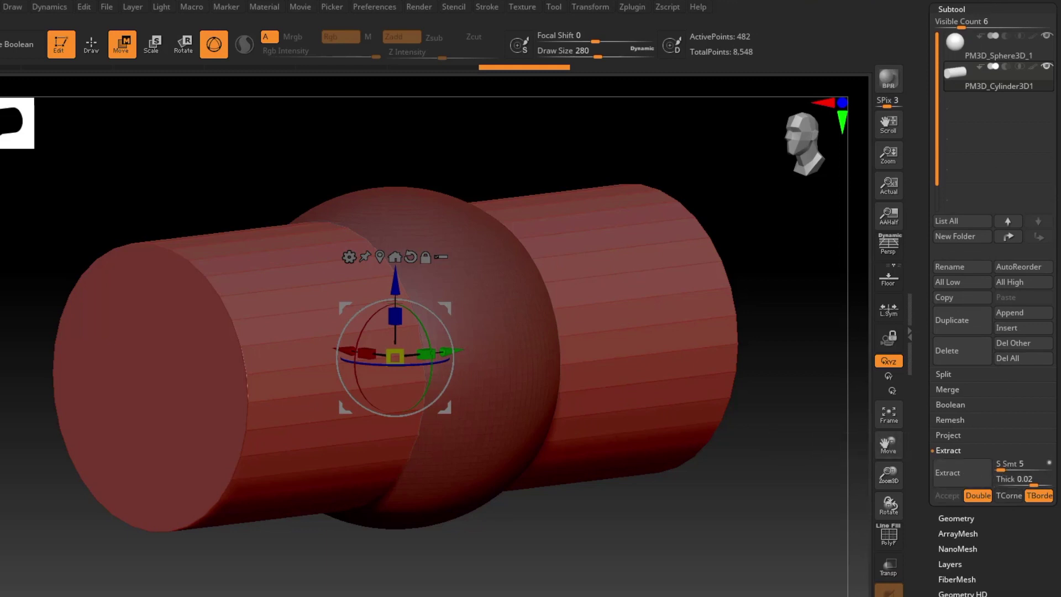
{"action": "scroll", "coordinate": [1059, 463], "scroll_direction": "down", "scroll_amount": 2}
{"action": "left_click", "coordinate": [953, 454]}
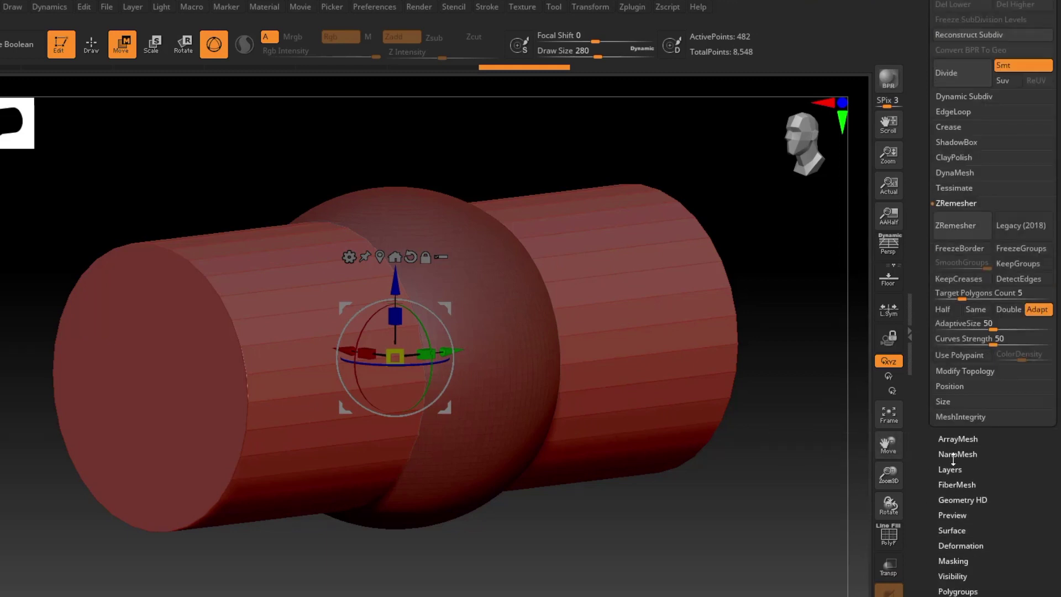
{"action": "scroll", "coordinate": [991, 538], "scroll_direction": "down", "scroll_amount": 2}
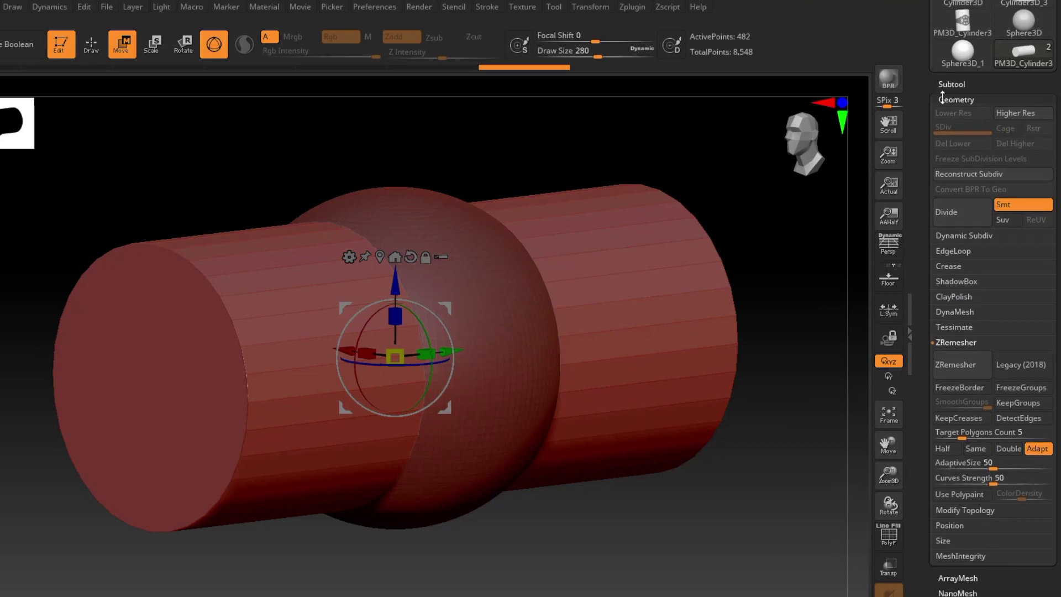
{"action": "left_click", "coordinate": [960, 236]}
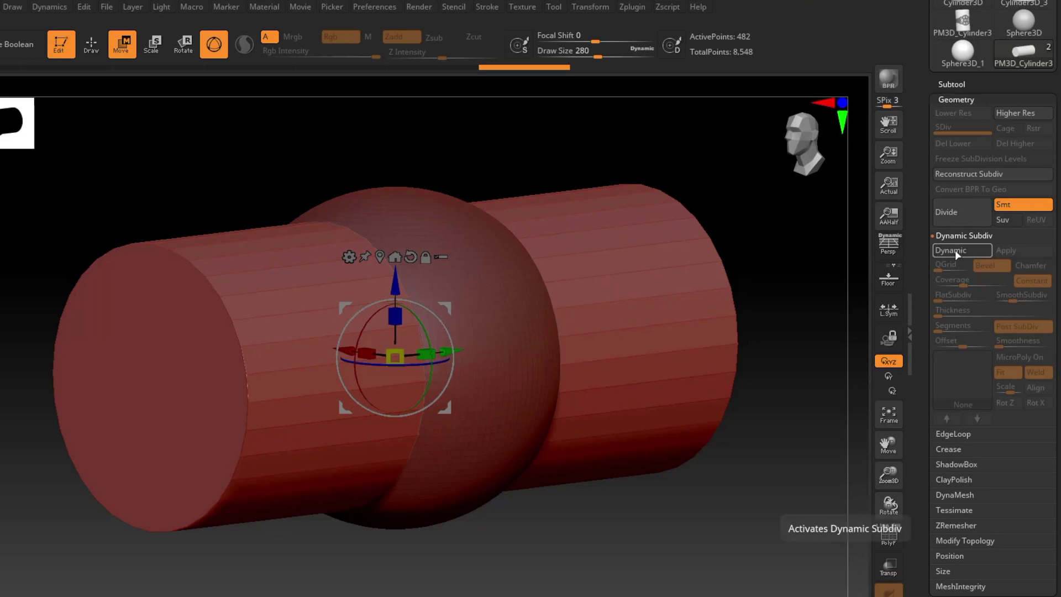
{"action": "left_click", "coordinate": [954, 250]}
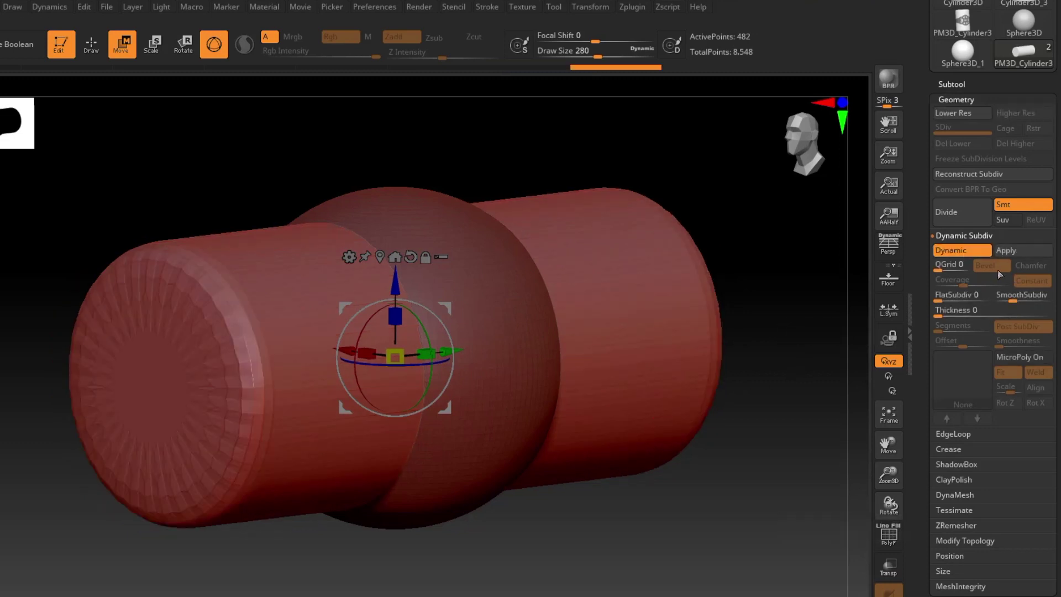
{"action": "left_click_drag", "start_coordinate": [559, 486], "coordinate": [569, 508]}
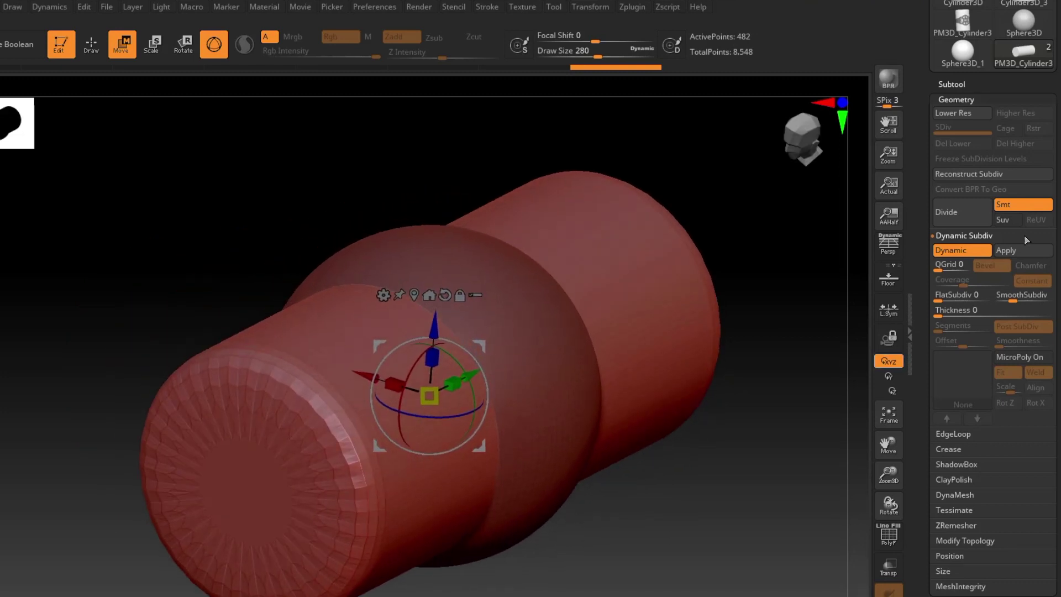
- Mark the sphere as the Start subtool, set the cylinder to subtraction, and turn on the Live Boolean preview
{"action": "scroll", "coordinate": [994, 164], "scroll_direction": "up", "scroll_amount": 3}
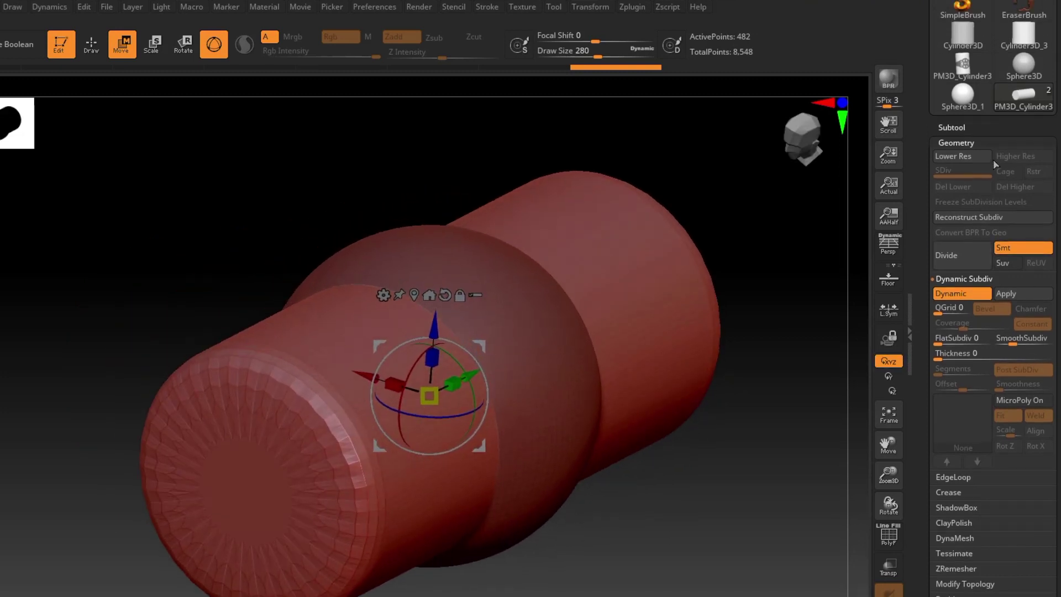
{"action": "left_click", "coordinate": [961, 128]}
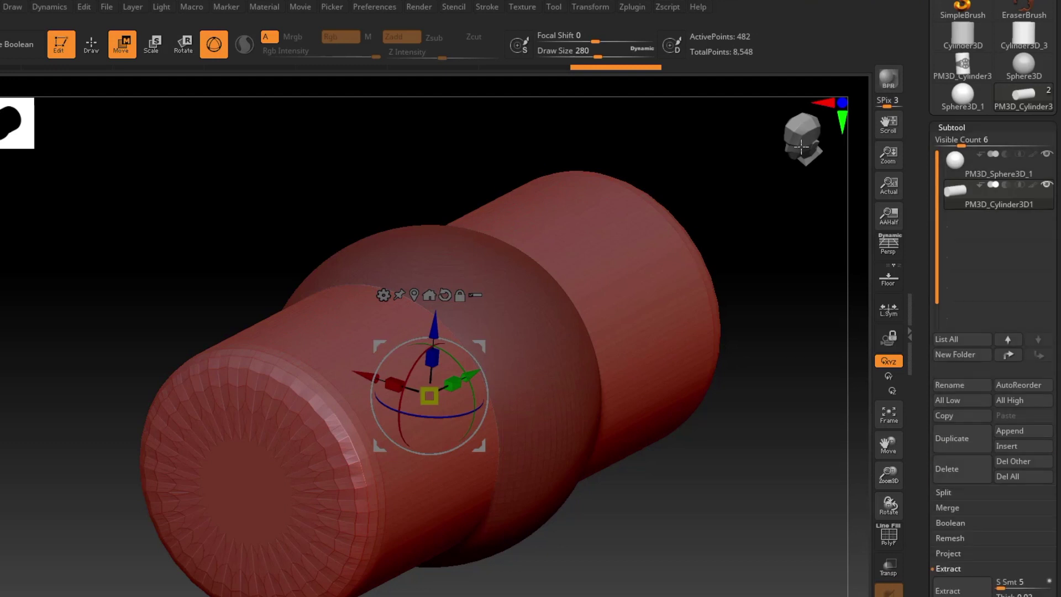
{"action": "mouse_move", "coordinate": [1007, 187]}
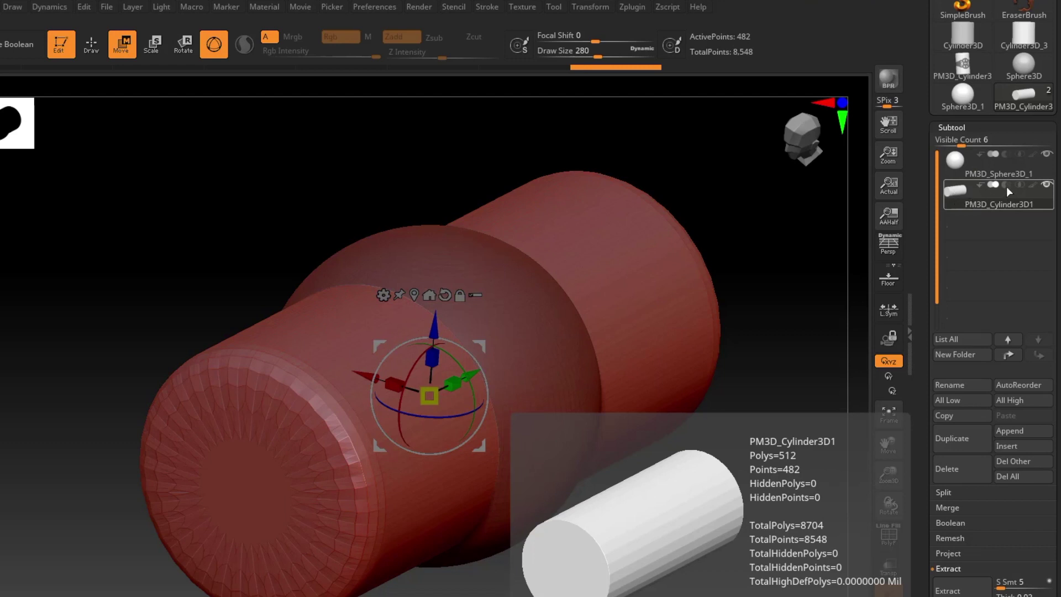
{"action": "mouse_move", "coordinate": [982, 161]}
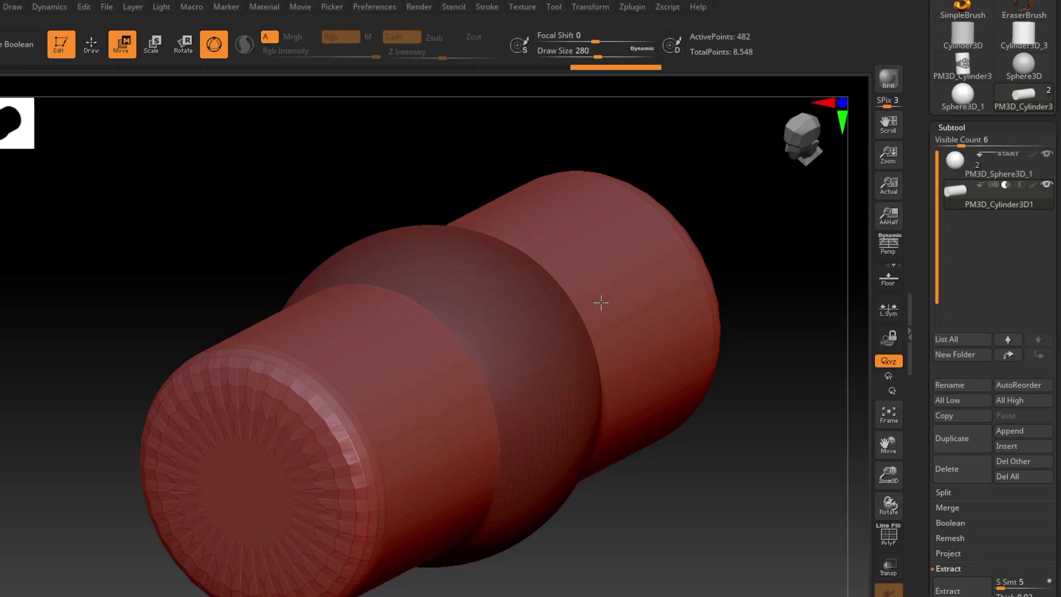
{"action": "right_click_drag", "start_coordinate": [601, 303], "coordinate": [578, 307], "text": "alt"}
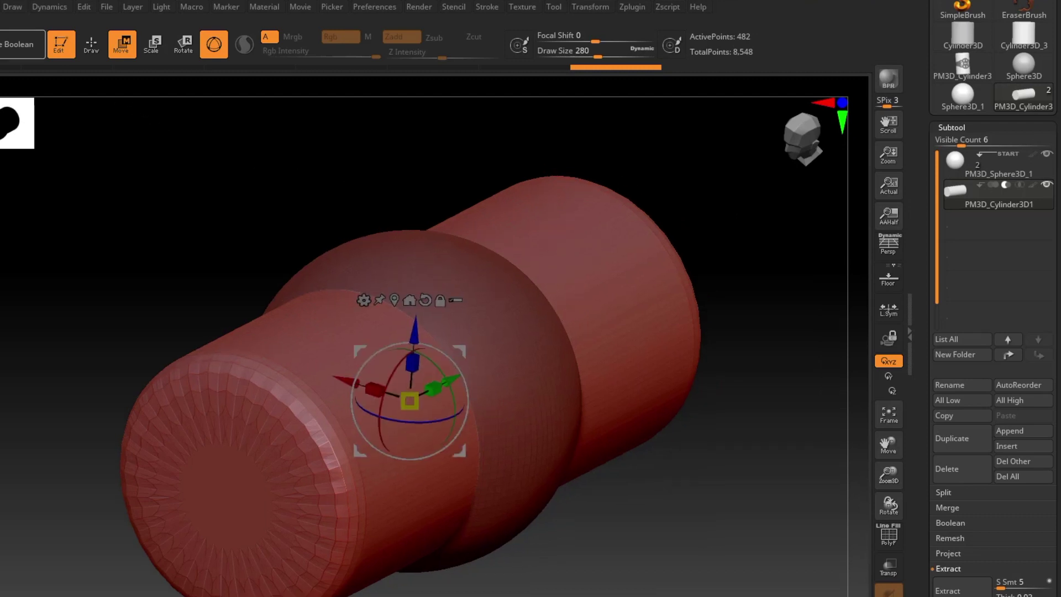
{"action": "left_click", "coordinate": [20, 47]}
{"action": "left_click_drag", "start_coordinate": [646, 372], "coordinate": [623, 370]}
{"action": "right_click_drag", "start_coordinate": [623, 369], "coordinate": [644, 329], "text": "alt"}
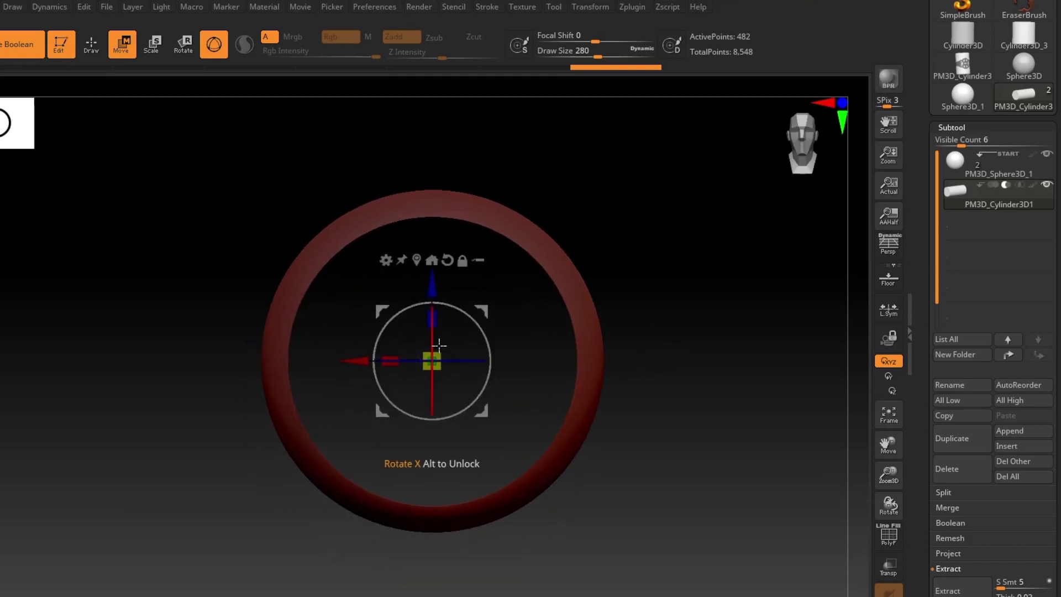
- Adjust the cylinder's uniform scale in the front view to refine the ring's wall thickness and band width
{"action": "left_click_drag", "start_coordinate": [436, 352], "coordinate": [440, 353]}
{"action": "left_click_drag", "start_coordinate": [615, 374], "coordinate": [569, 365]}
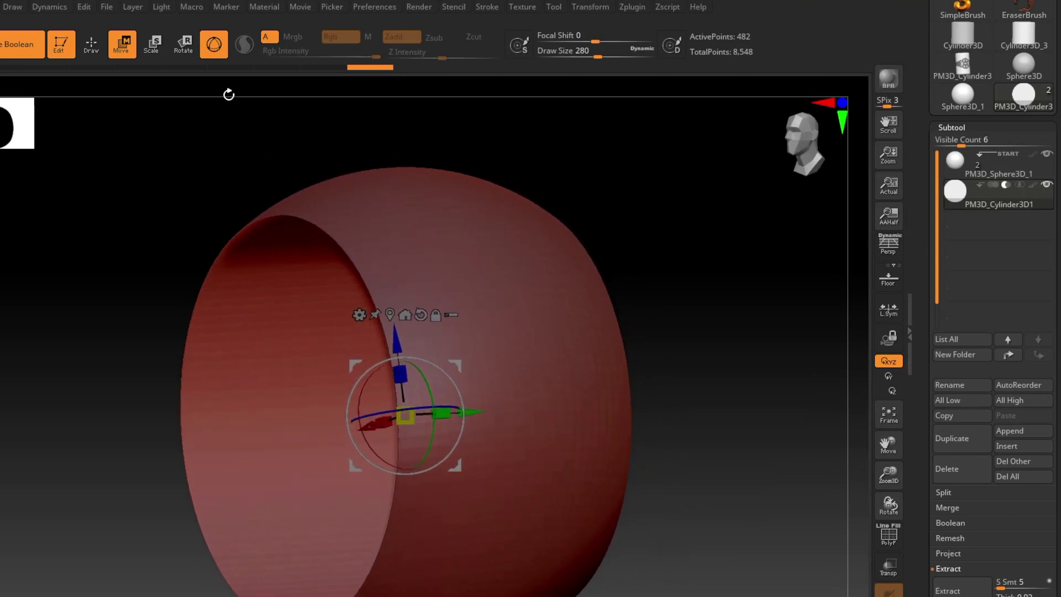
{"action": "left_click_drag", "start_coordinate": [335, 268], "coordinate": [568, 316]}
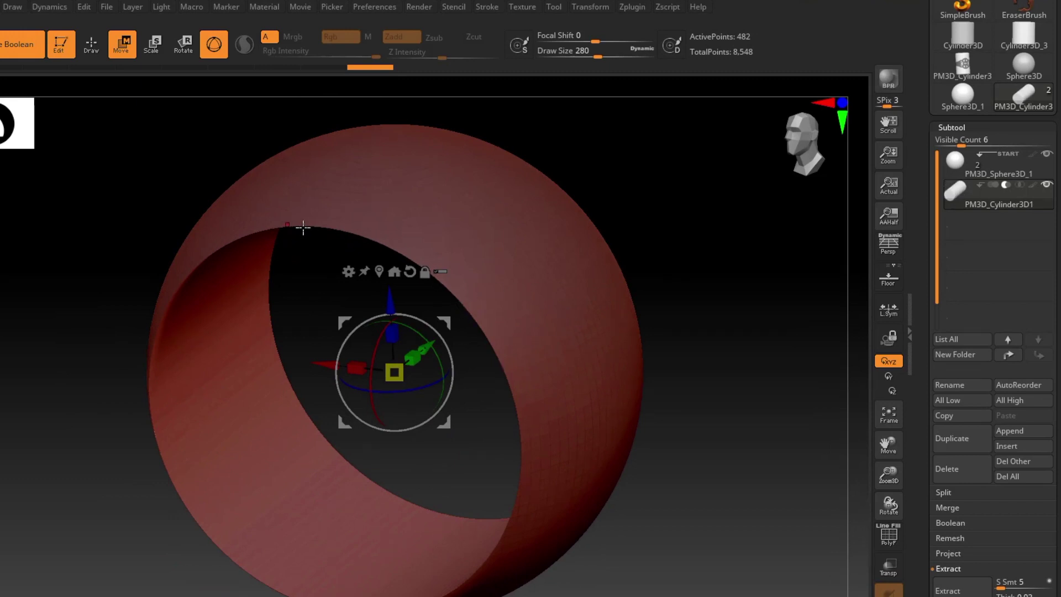
{"action": "right_click_drag", "start_coordinate": [575, 353], "coordinate": [694, 327], "text": "ctrl"}
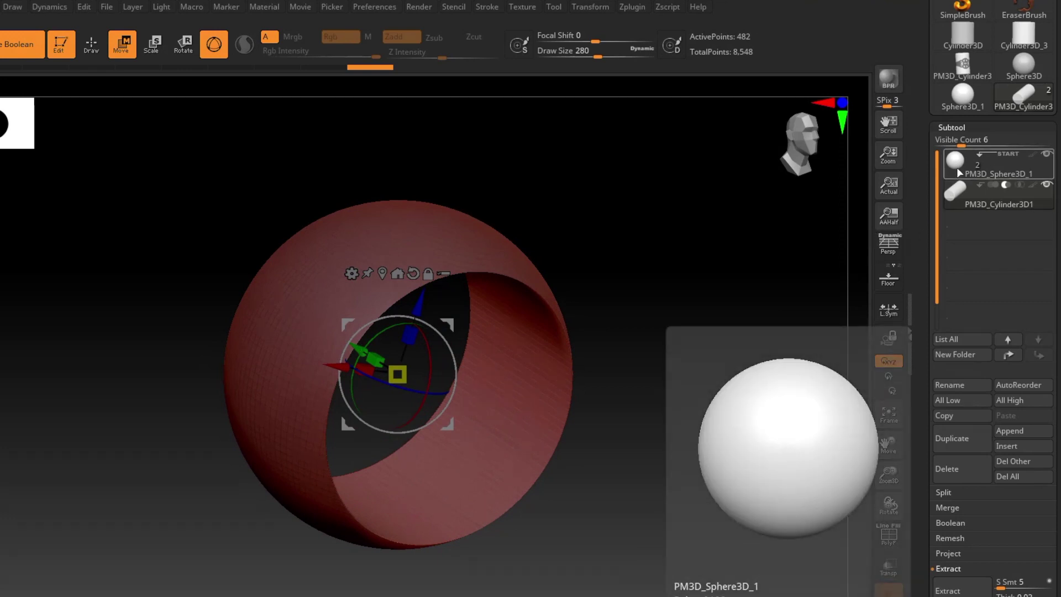
- Select the sphere subtool and divide its geometry twice to SDiv 3, checking the smoother band from several angles
{"action": "left_click", "coordinate": [956, 167]}
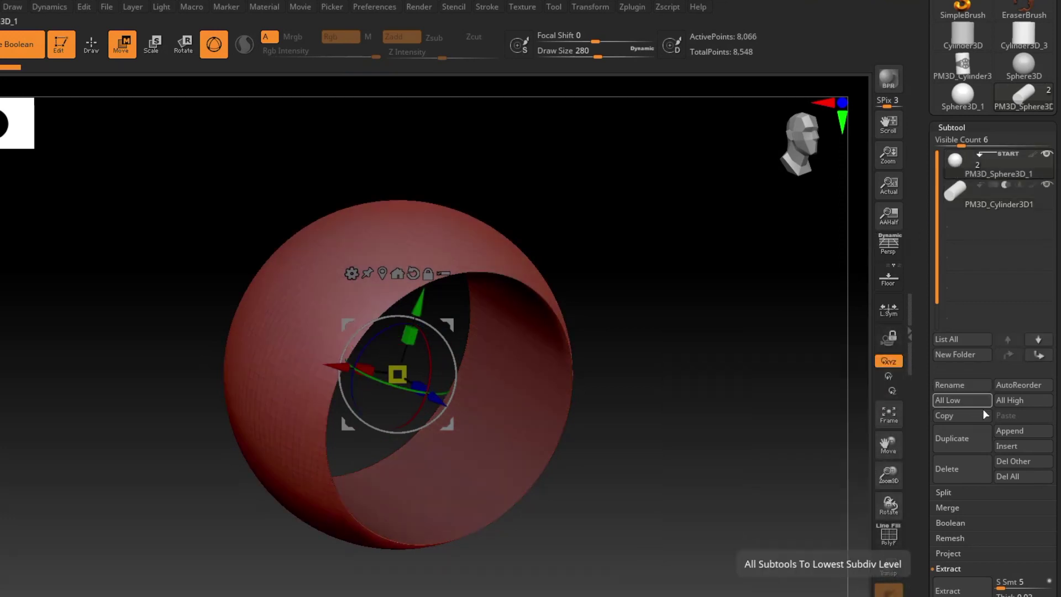
{"action": "scroll", "coordinate": [978, 426], "scroll_direction": "down", "scroll_amount": 5}
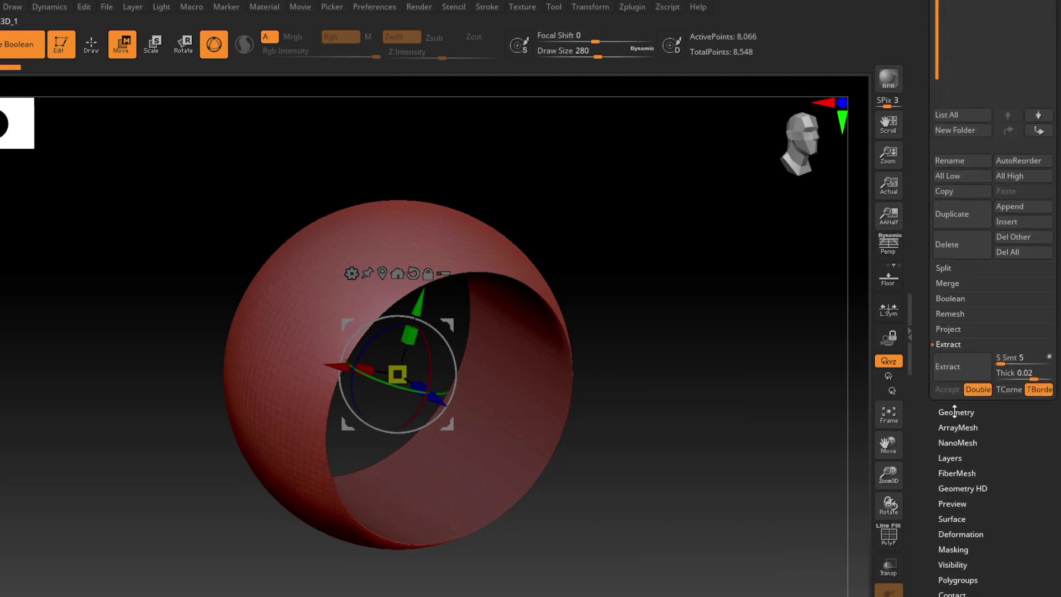
{"action": "left_click", "coordinate": [954, 412]}
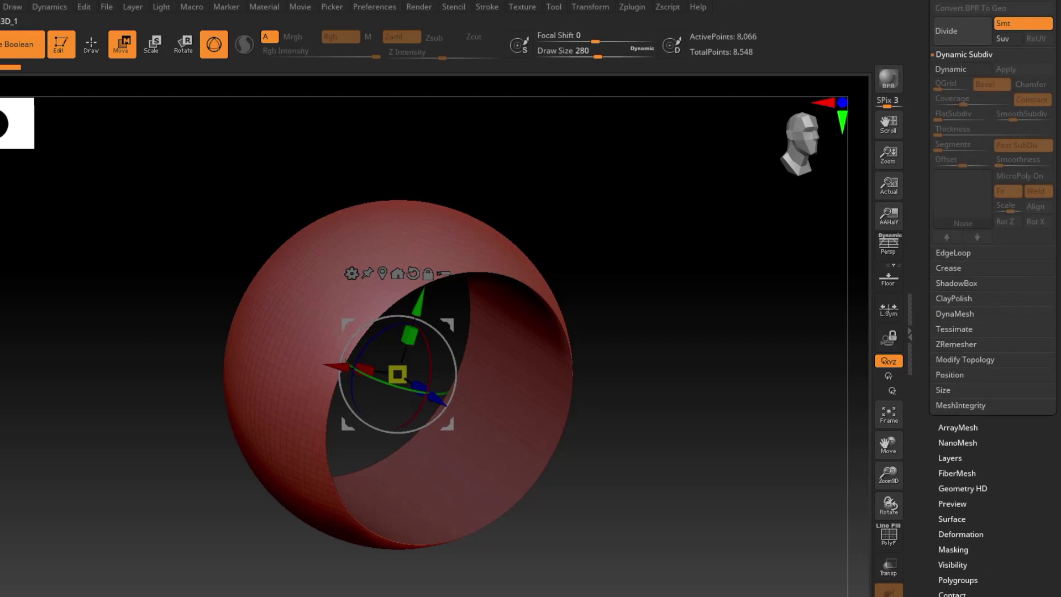
{"action": "scroll", "coordinate": [976, 278], "scroll_direction": "up", "scroll_amount": 5}
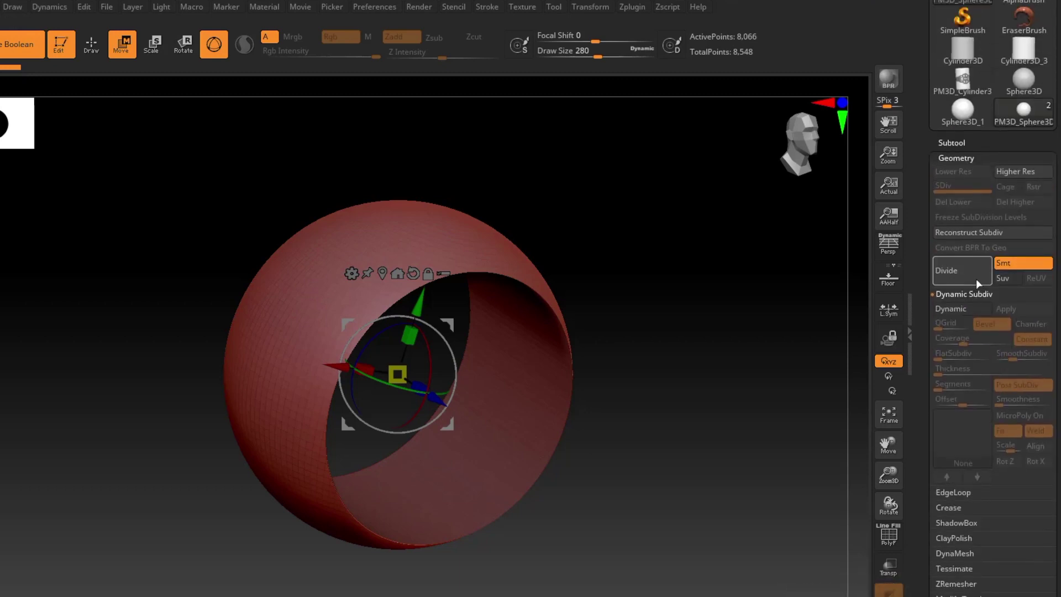
{"action": "left_click", "coordinate": [969, 273]}
{"action": "left_click", "coordinate": [969, 274]}
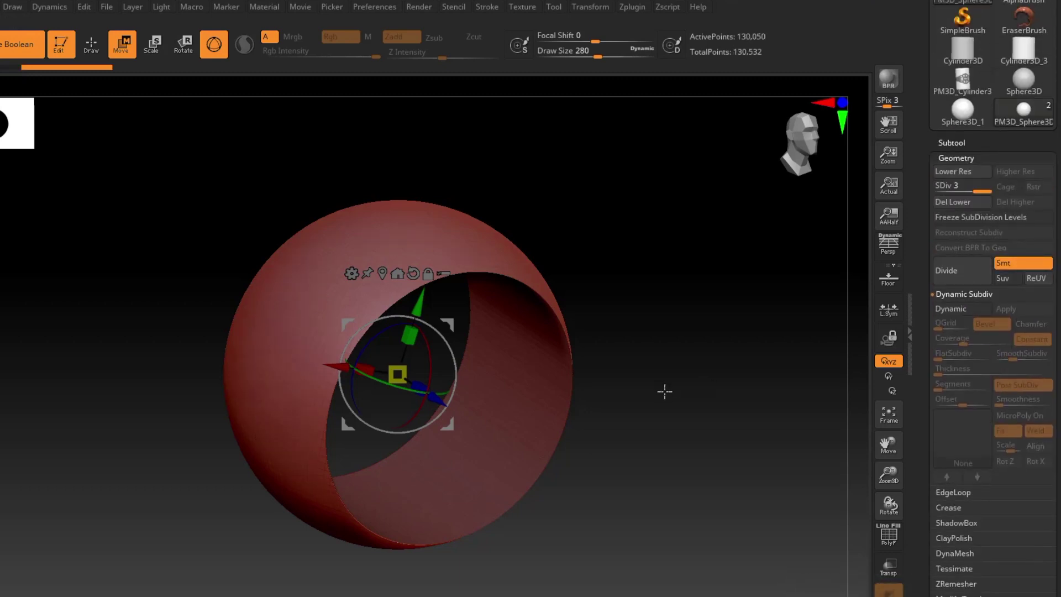
{"action": "left_click_drag", "start_coordinate": [646, 395], "coordinate": [591, 382]}
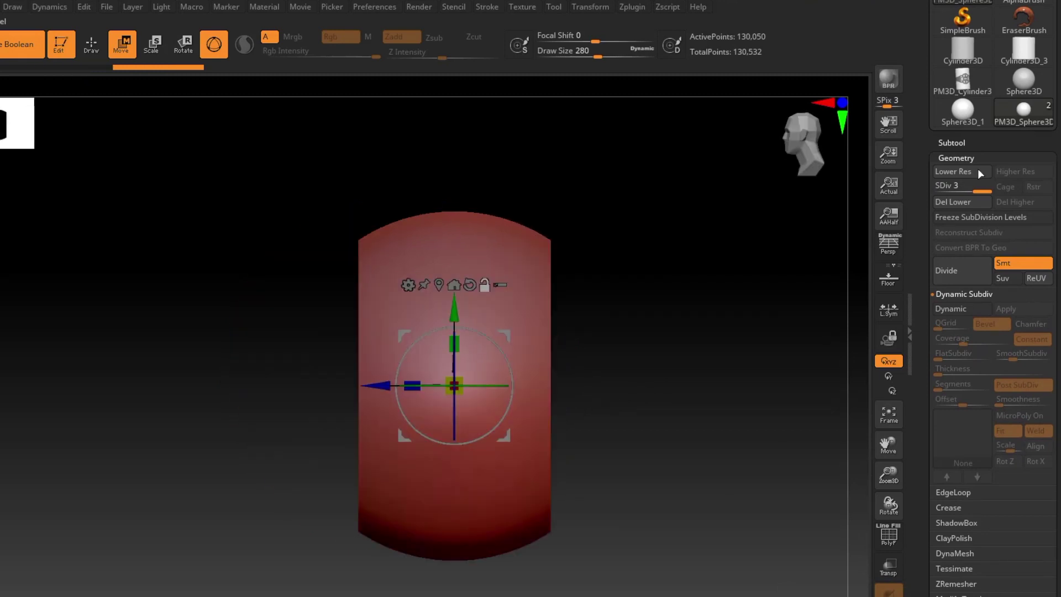
{"action": "left_click_drag", "start_coordinate": [620, 351], "coordinate": [605, 414]}
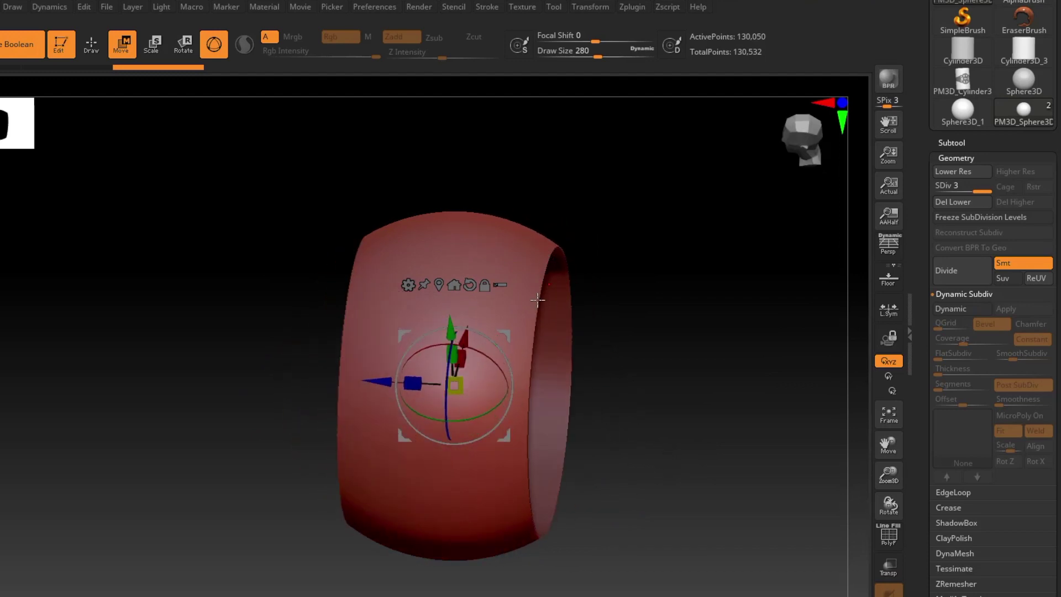
{"action": "left_click_drag", "start_coordinate": [636, 312], "coordinate": [660, 362]}
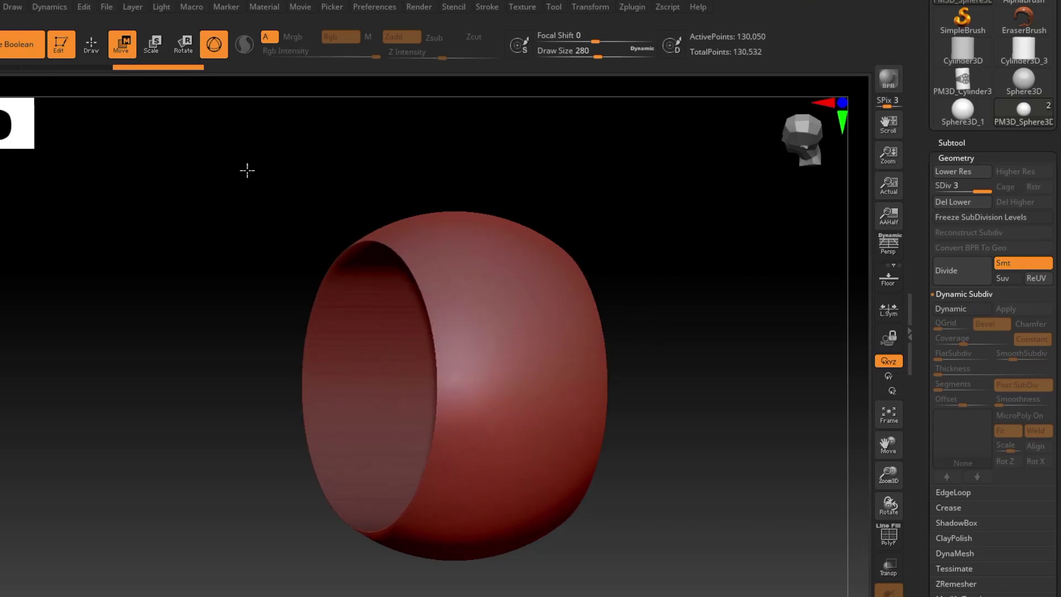
{"action": "left_click_drag", "start_coordinate": [246, 170], "coordinate": [253, 232]}
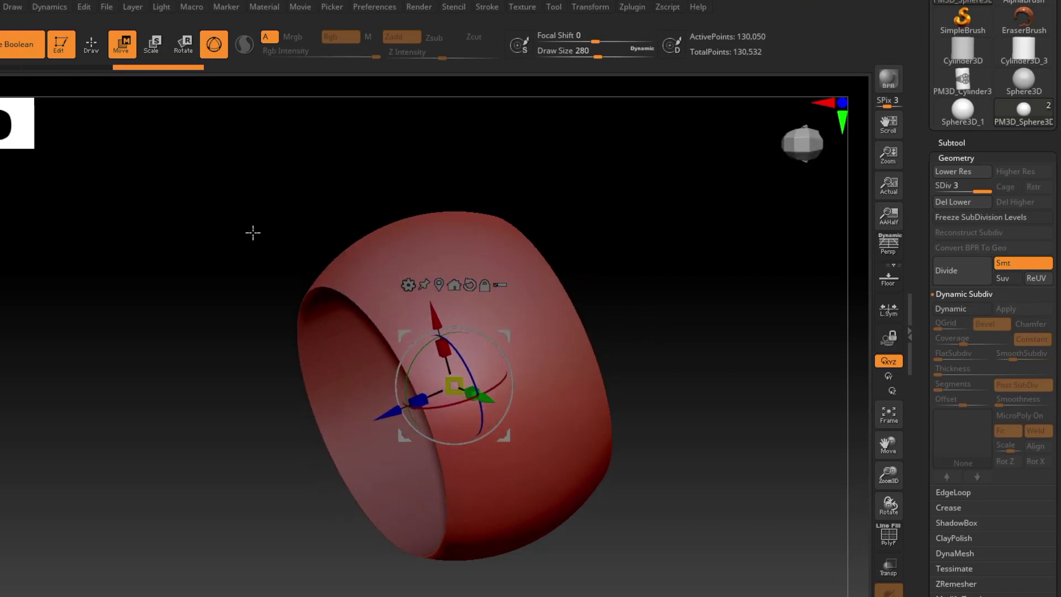
- Allow Dynamic Subdiv (DSDiv) in the Boolean settings and make the Boolean mesh from the sphere and cylinder
{"action": "left_click", "coordinate": [956, 144]}
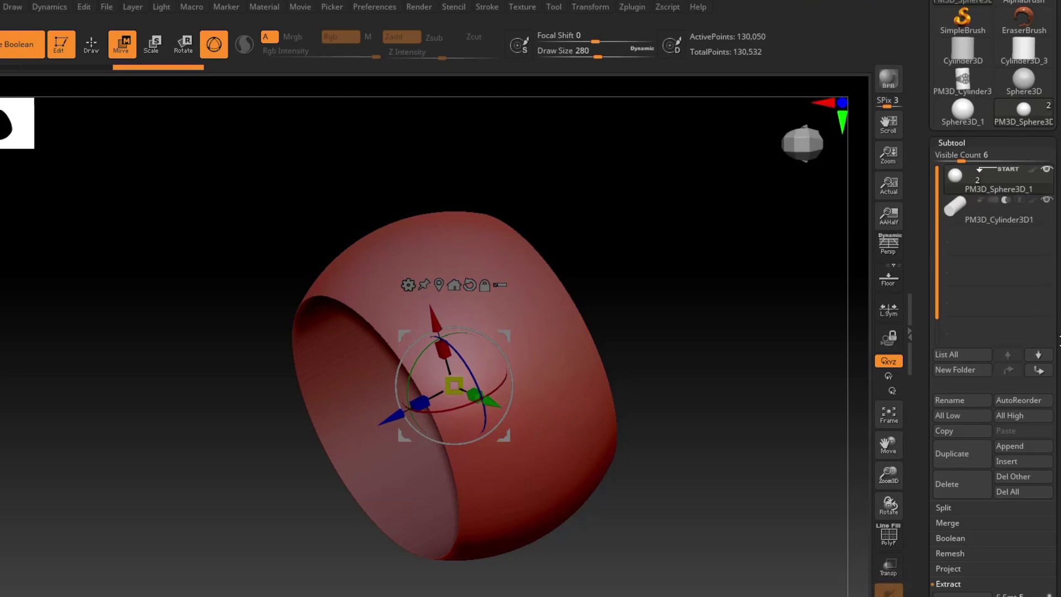
{"action": "scroll", "coordinate": [1022, 364], "scroll_direction": "down", "scroll_amount": 5}
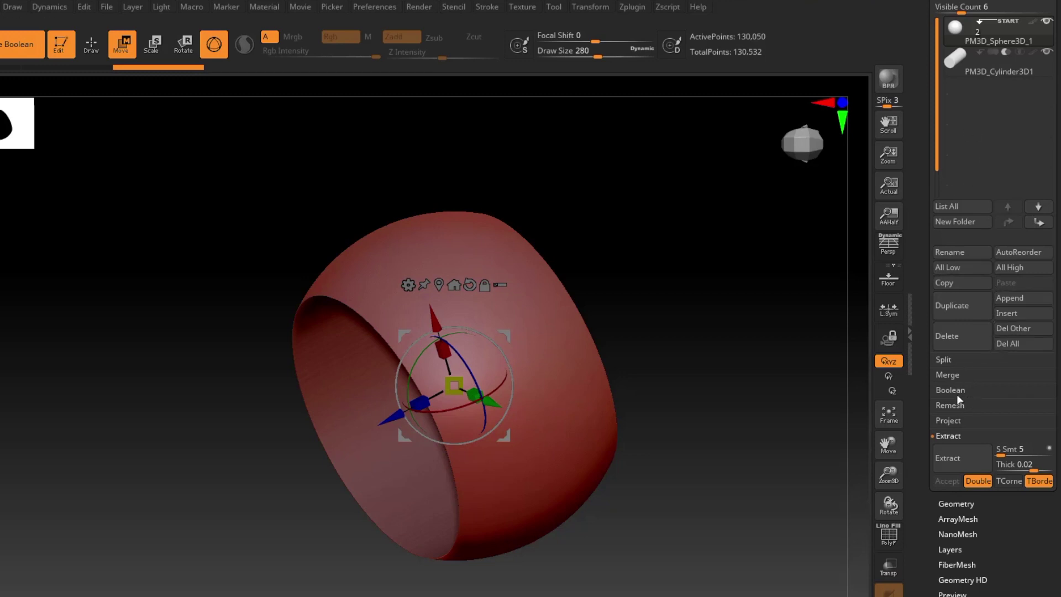
{"action": "left_click", "coordinate": [954, 391]}
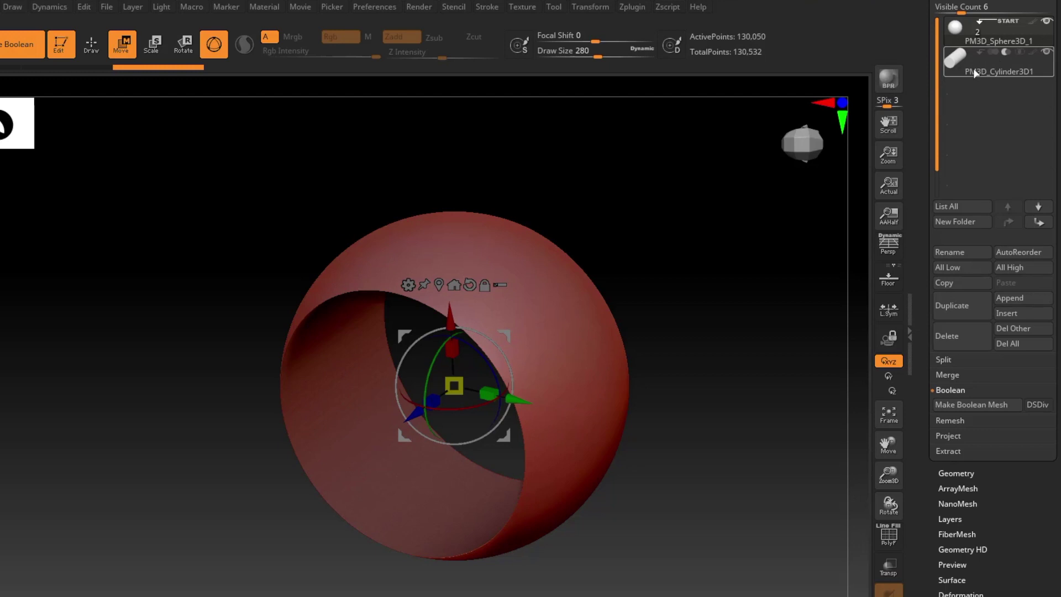
{"action": "left_click", "coordinate": [1039, 407]}
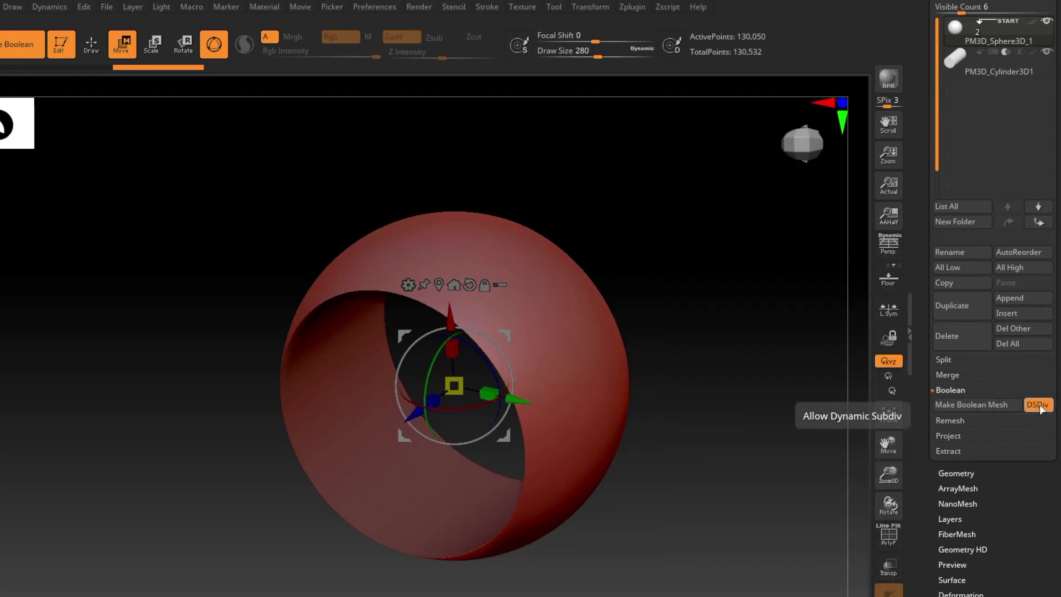
{"action": "left_click", "coordinate": [986, 403]}
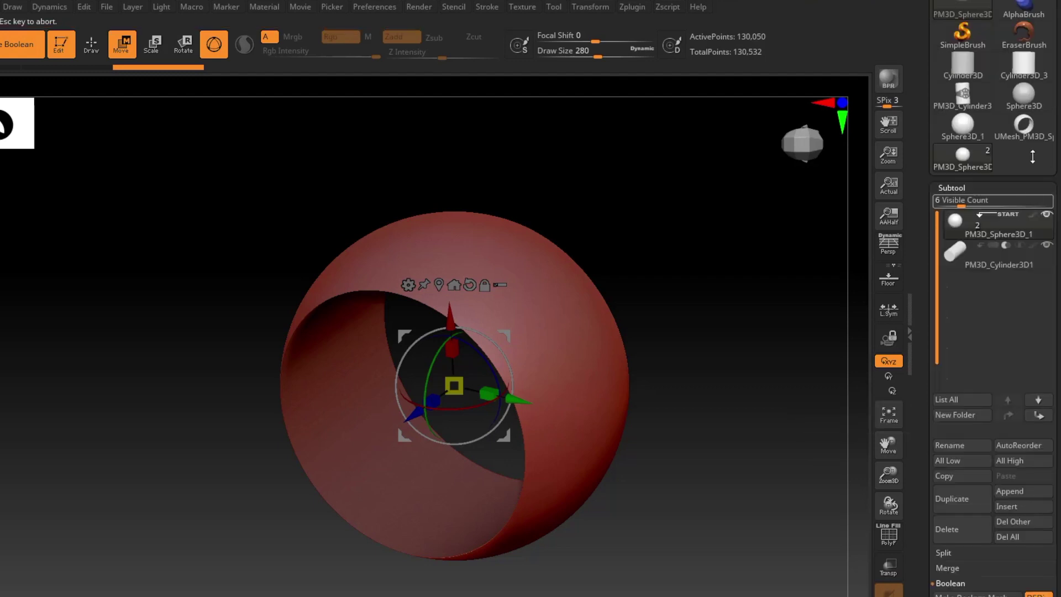
- Load the UMesh_PM3D_Sphere3D_1 Boolean result and view the domed band edge-on
{"action": "mouse_move", "coordinate": [1028, 129]}
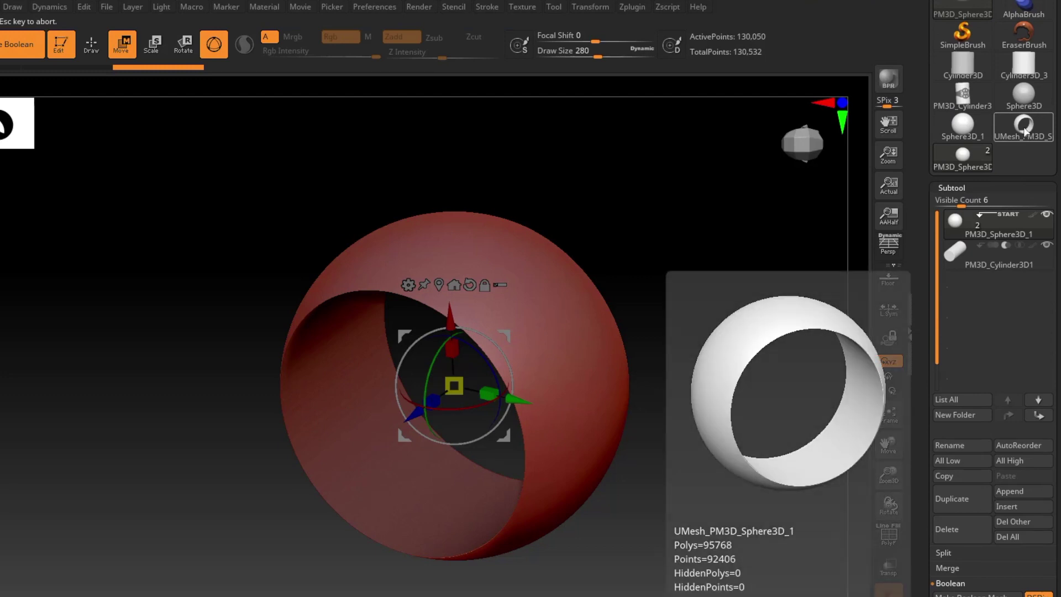
{"action": "left_click", "coordinate": [1025, 127]}
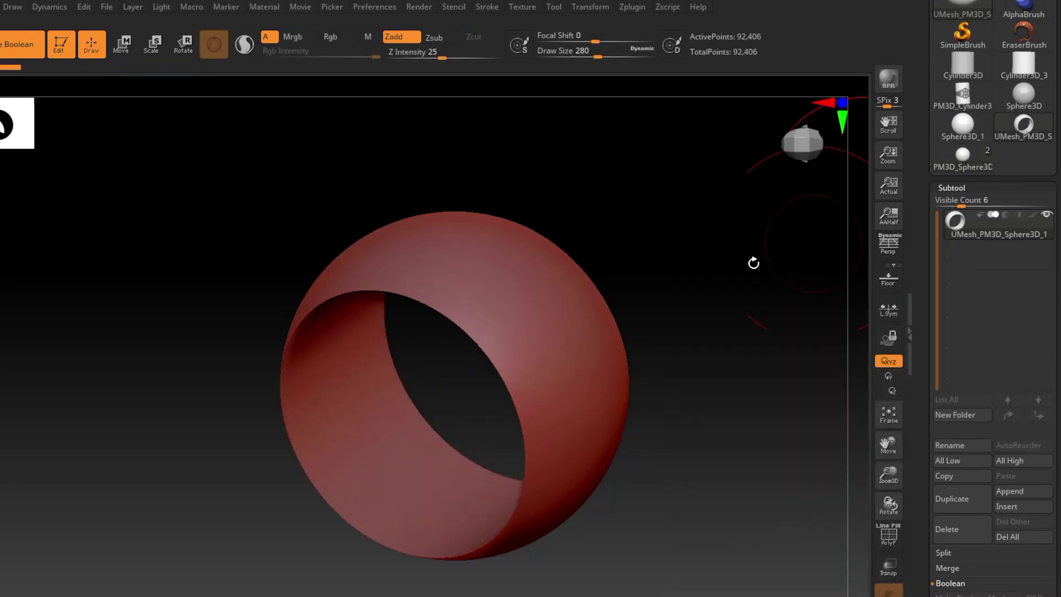
{"action": "mouse_move", "coordinate": [587, 343]}
{"action": "left_mouse_down"}
{"action": "mouse_move", "coordinate": [572, 356]}
{"action": "mouse_move", "coordinate": [686, 366]}
{"action": "mouse_move", "coordinate": [561, 363]}
{"action": "mouse_move", "coordinate": [571, 348]}
{"action": "mouse_move", "coordinate": [626, 376]}
{"action": "mouse_move", "coordinate": [599, 374]}
{"action": "mouse_move", "coordinate": [575, 312]}
{"action": "left_mouse_up"}
{"action": "mouse_move", "coordinate": [545, 261]}
{"action": "left_mouse_down"}
{"action": "mouse_move", "coordinate": [565, 396]}
{"action": "mouse_move", "coordinate": [580, 398]}
{"action": "left_mouse_up"}
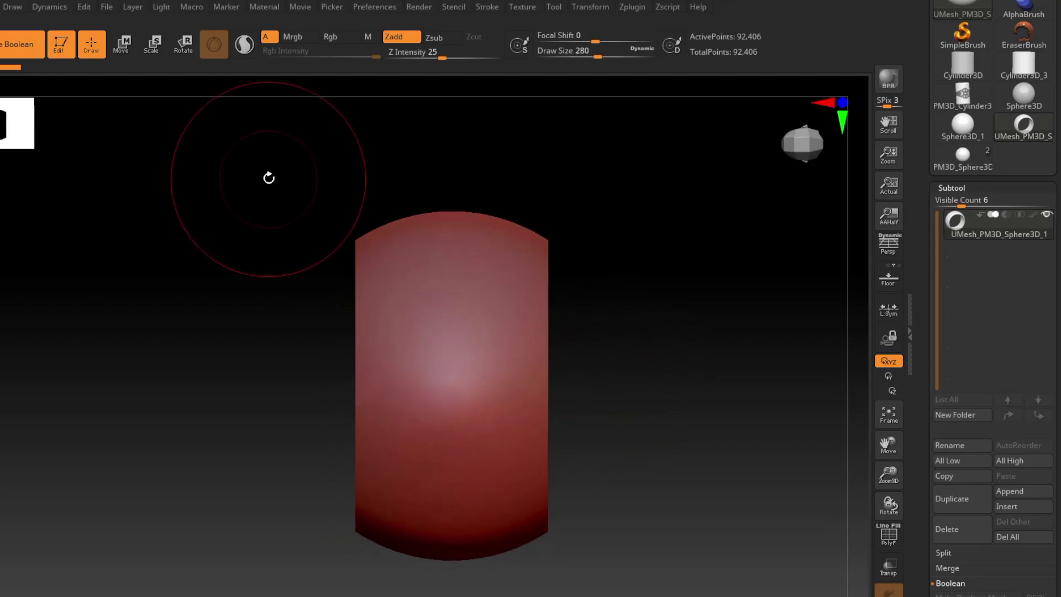
- Clip the domed band's sides along Z with the gizmo to narrow it and give it flat edges, checking the profile from several angles
{"action": "left_click", "coordinate": [122, 52]}
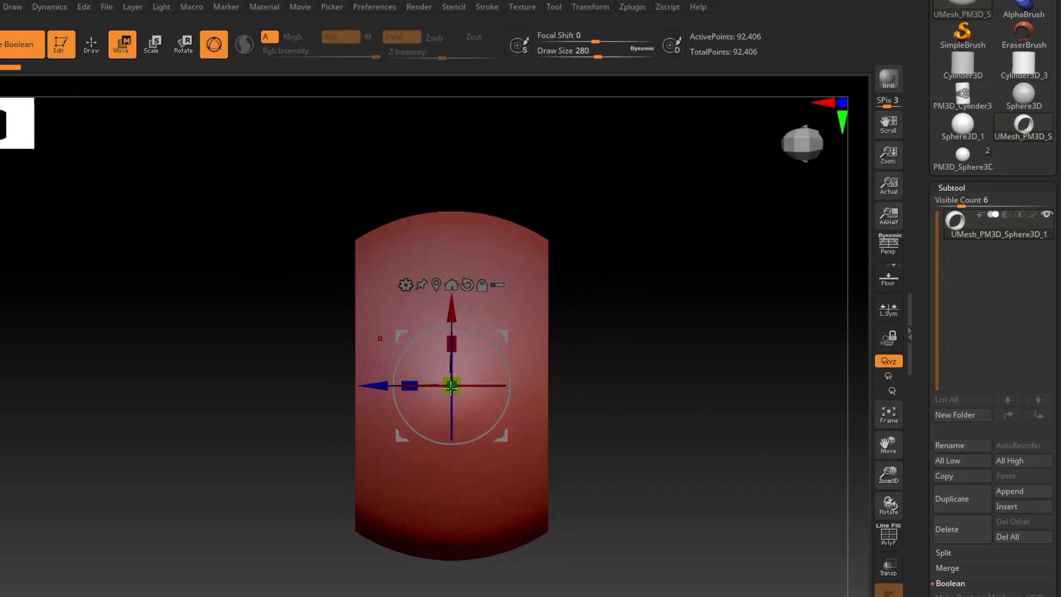
{"action": "left_click_drag", "start_coordinate": [603, 429], "coordinate": [613, 464], "text": "alt"}
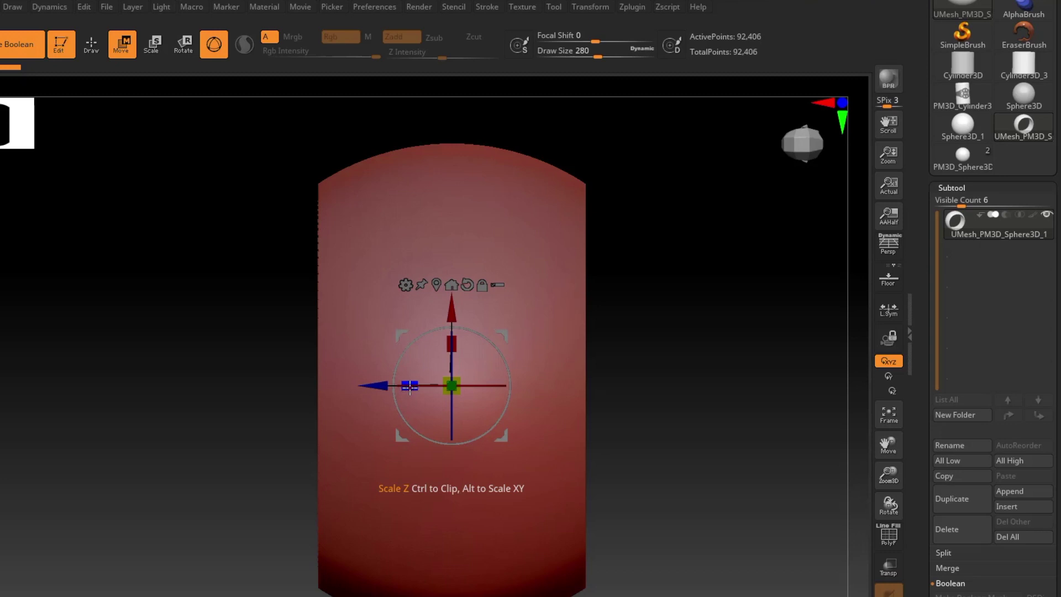
{"action": "left_click_drag", "start_coordinate": [410, 388], "coordinate": [488, 385]}
{"action": "left_click_drag", "start_coordinate": [410, 388], "coordinate": [322, 388]}
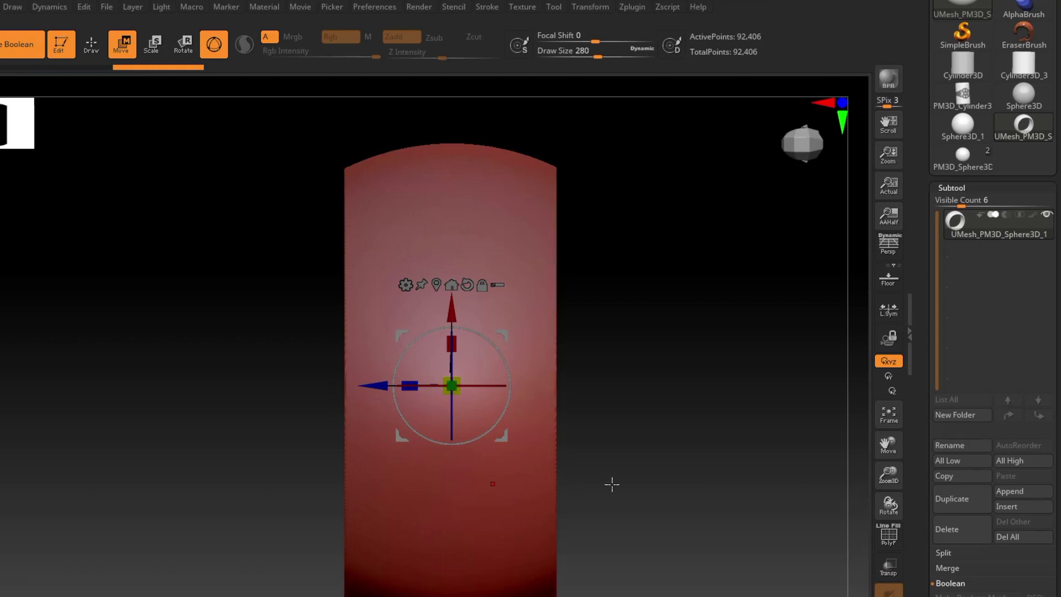
{"action": "left_click_drag", "start_coordinate": [611, 483], "coordinate": [560, 369]}
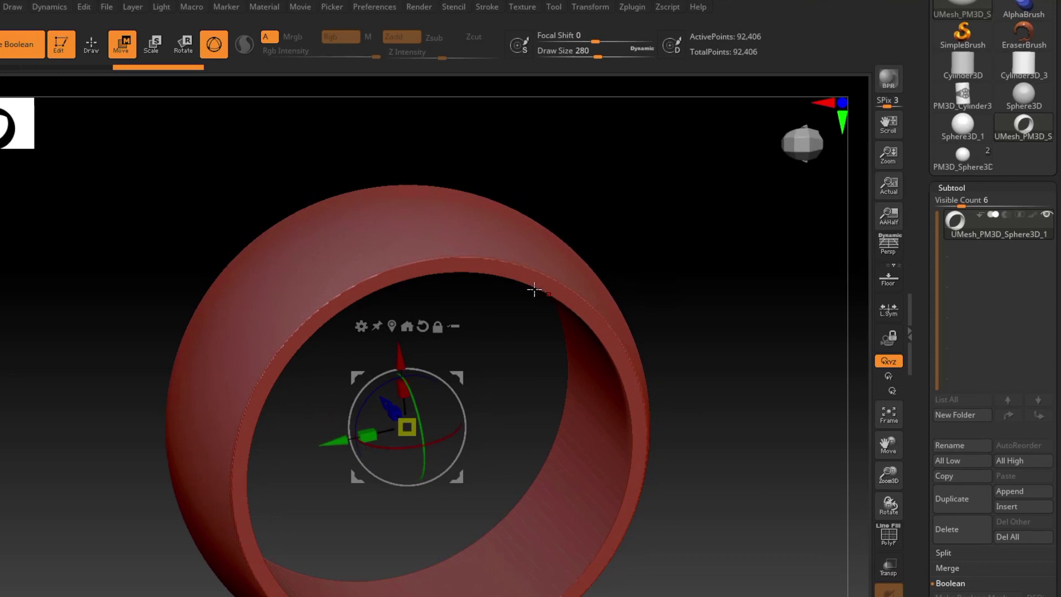
{"action": "left_click_drag", "start_coordinate": [573, 354], "coordinate": [679, 401]}
{"action": "left_click_drag", "start_coordinate": [818, 323], "coordinate": [556, 320], "text": "alt"}
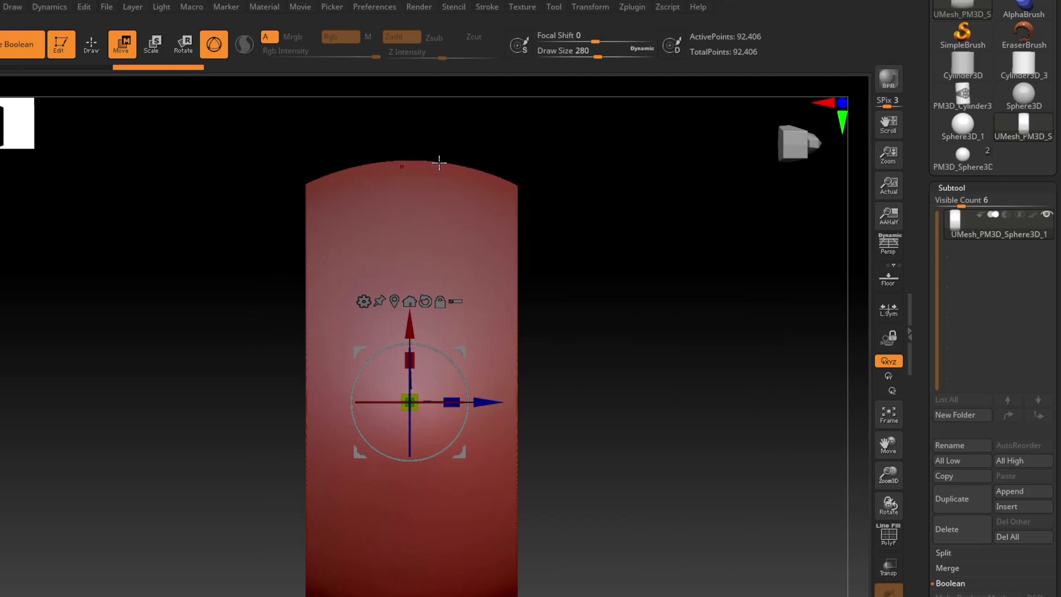
{"action": "left_click_drag", "start_coordinate": [371, 164], "coordinate": [357, 233]}
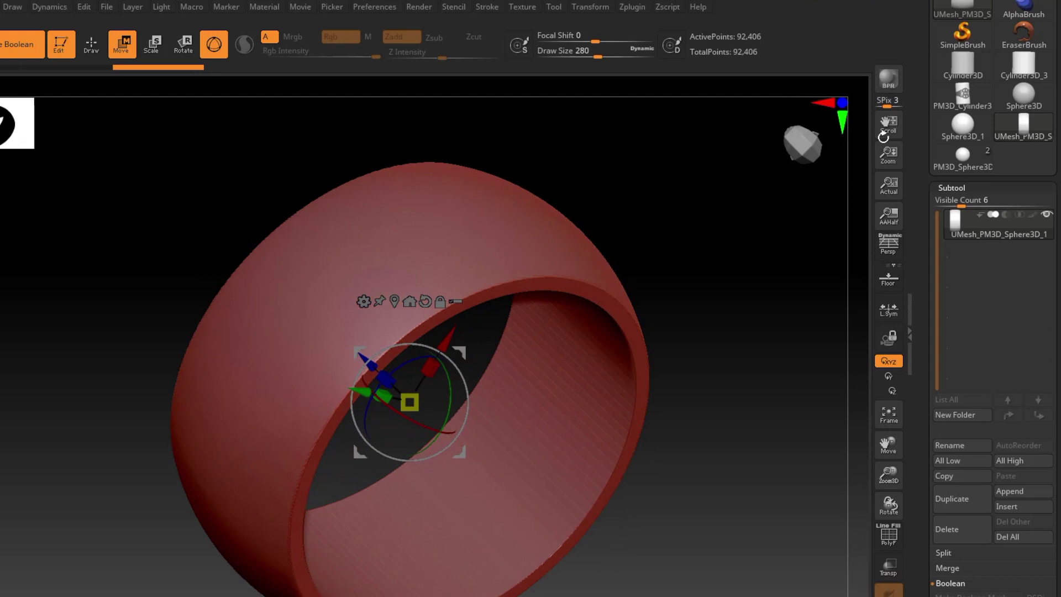
- Return to the PM3D_Sphere3D_1 tool and scale the sphere along Z to about half its width for a narrower, rounder band
{"action": "mouse_move", "coordinate": [963, 167]}
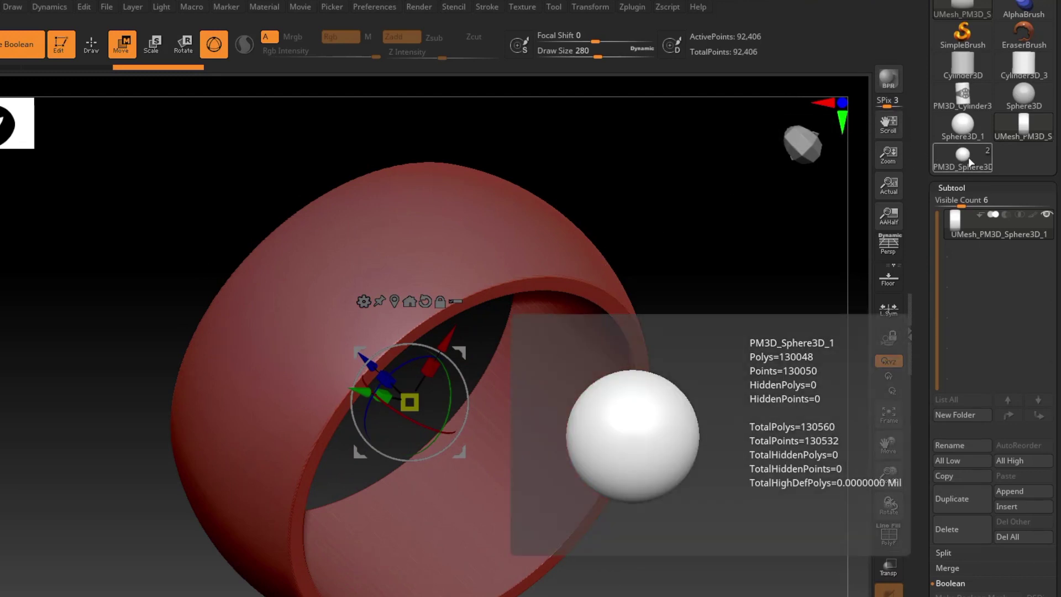
{"action": "left_click", "coordinate": [968, 157]}
{"action": "mouse_move", "coordinate": [623, 369]}
{"action": "right_mouse_down"}
{"action": "mouse_move", "coordinate": [552, 333]}
{"action": "mouse_move", "coordinate": [644, 371]}
{"action": "mouse_move", "coordinate": [527, 342]}
{"action": "mouse_move", "coordinate": [615, 383]}
{"action": "right_mouse_up"}
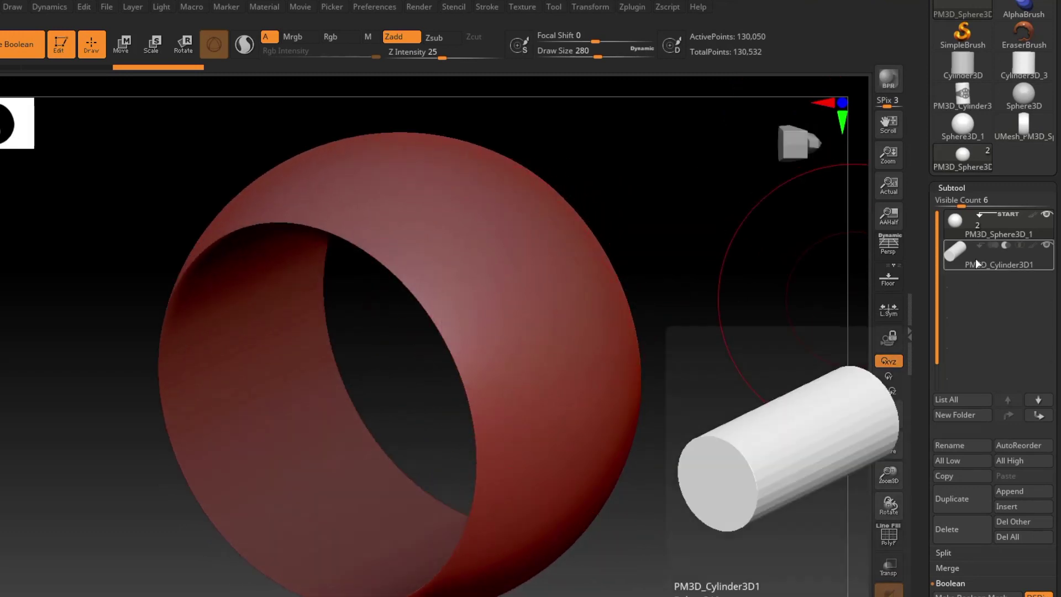
{"action": "right_click_drag", "start_coordinate": [548, 373], "coordinate": [465, 307]}
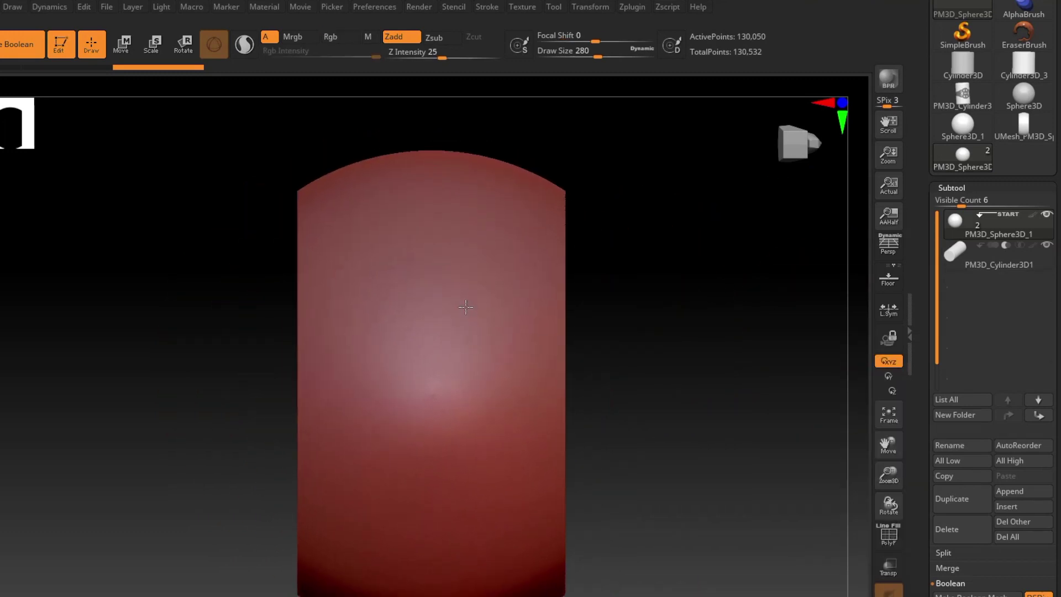
{"action": "left_click", "coordinate": [123, 47]}
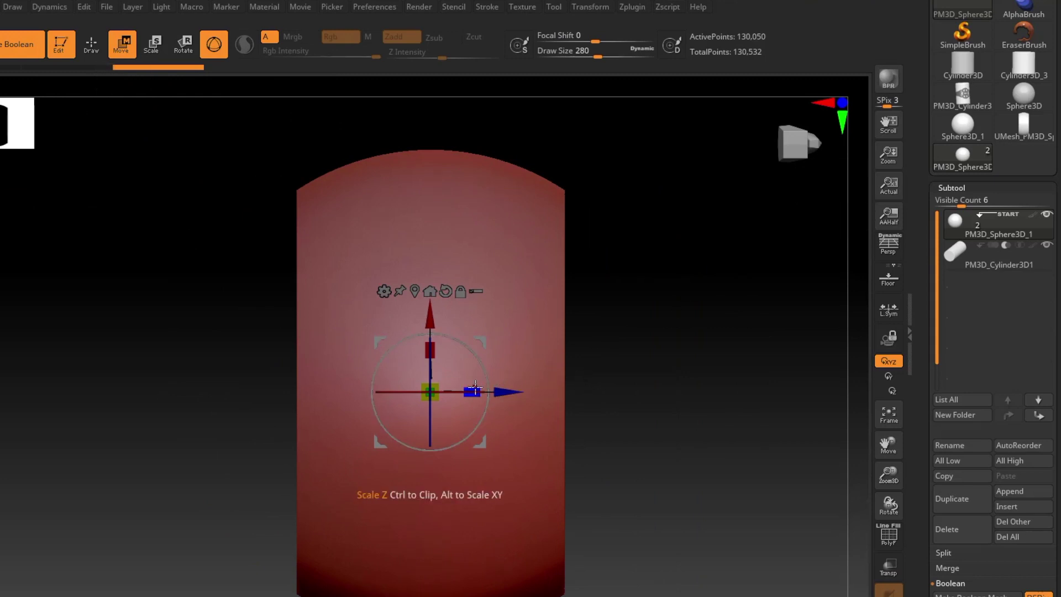
{"action": "left_click_drag", "start_coordinate": [475, 386], "coordinate": [352, 387]}
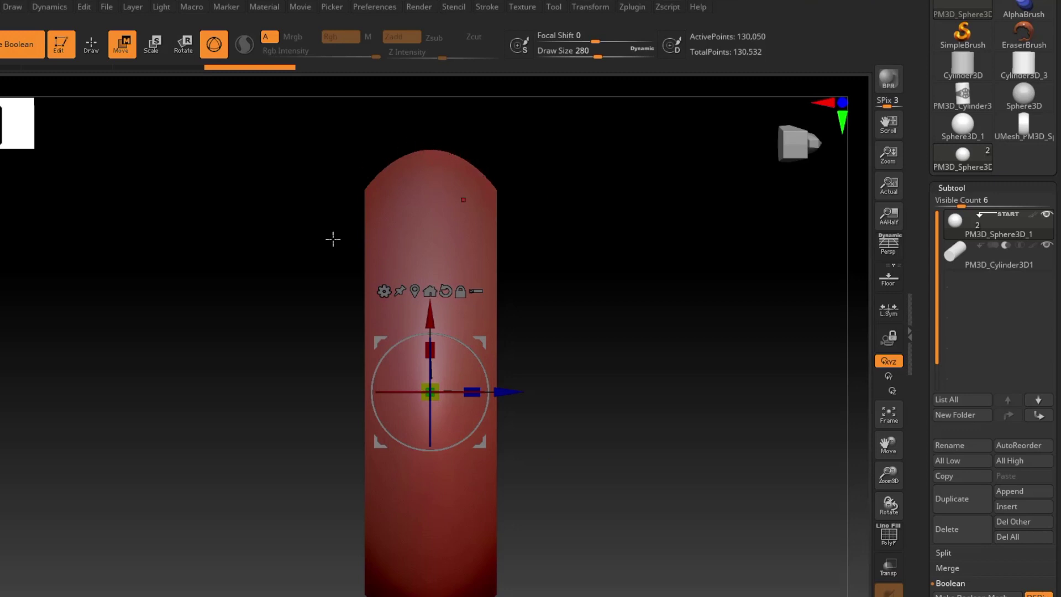
{"action": "left_click_drag", "start_coordinate": [333, 238], "coordinate": [331, 268]}
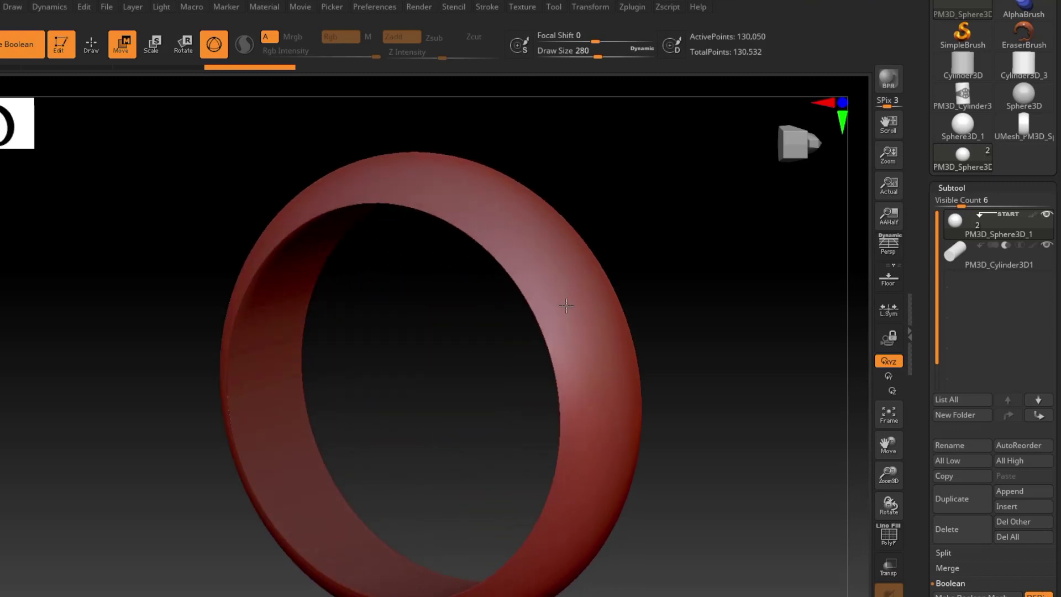
{"action": "left_click_drag", "start_coordinate": [566, 305], "coordinate": [547, 294], "text": "shift"}
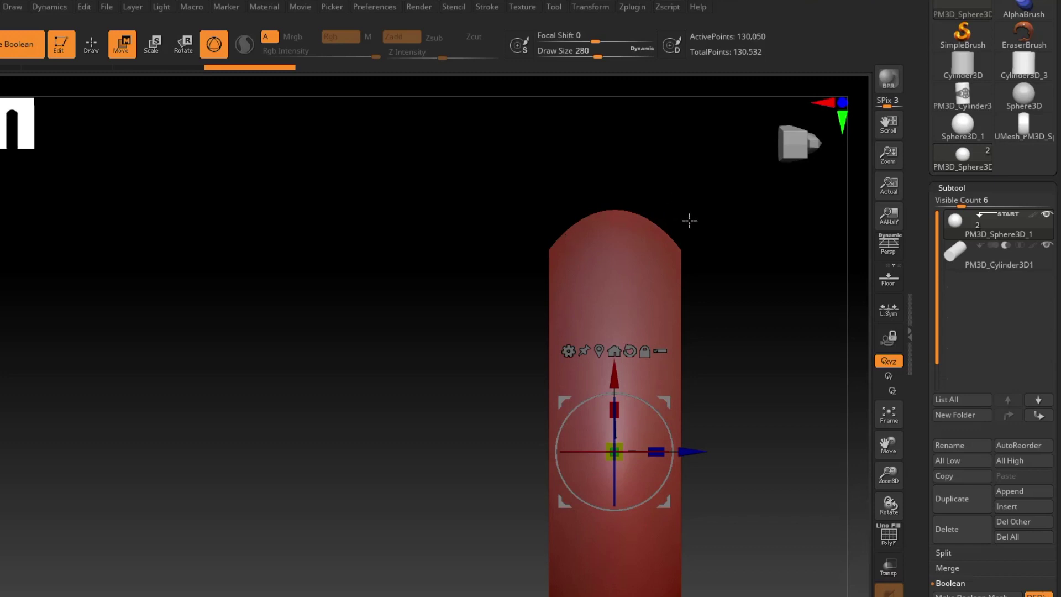
{"action": "left_click_drag", "start_coordinate": [506, 235], "coordinate": [609, 253]}
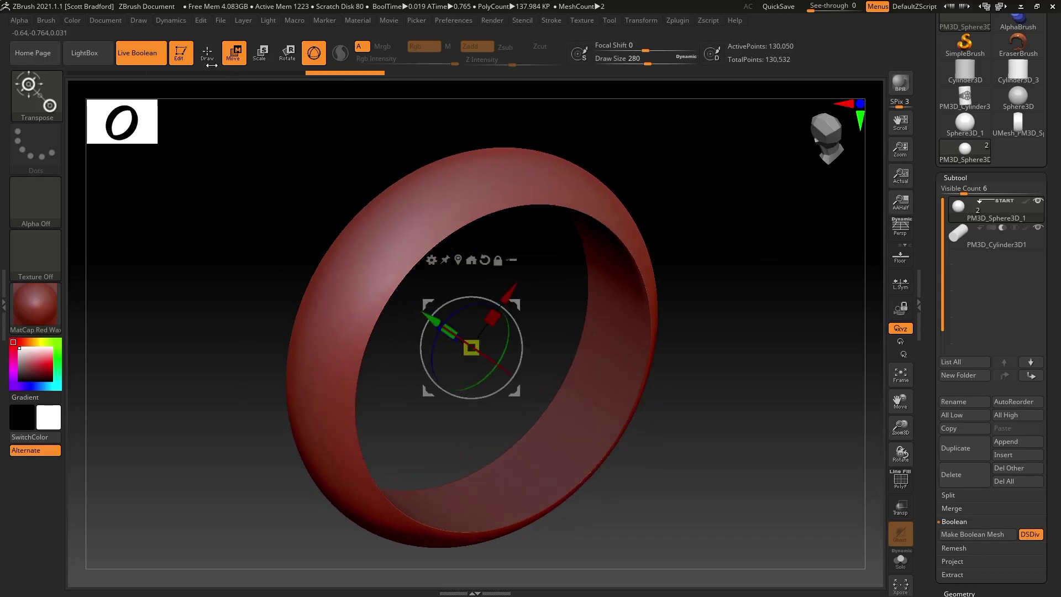
- Examine the flattened sphere without the Live Boolean preview, with the cylinder hidden and shown, and restore the preview
{"action": "left_click", "coordinate": [141, 53]}
{"action": "left_click_drag", "start_coordinate": [571, 262], "coordinate": [619, 259]}
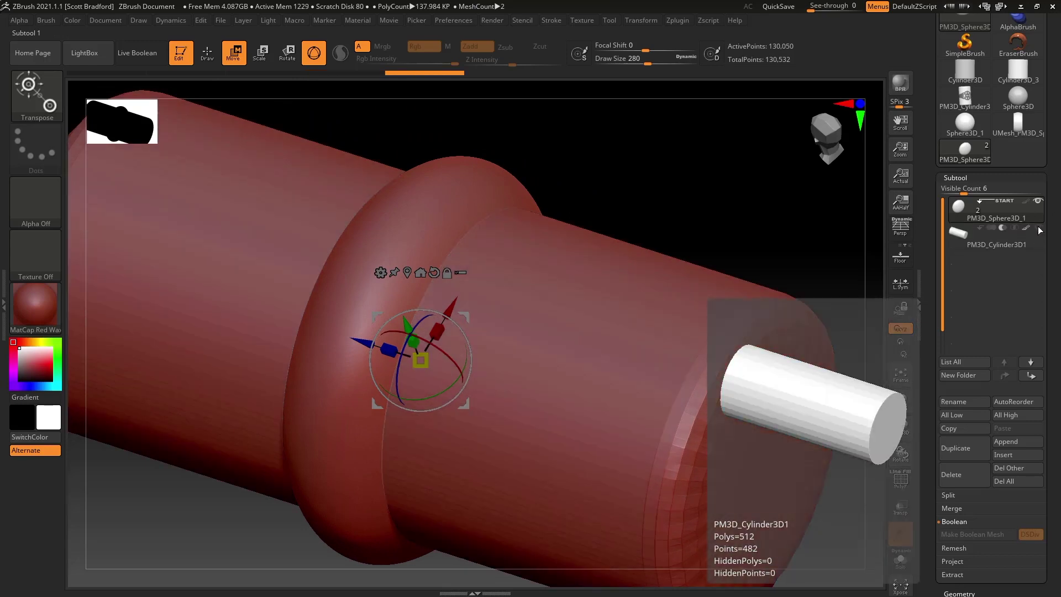
{"action": "left_click", "coordinate": [1037, 227]}
{"action": "left_click_drag", "start_coordinate": [522, 363], "coordinate": [470, 370]}
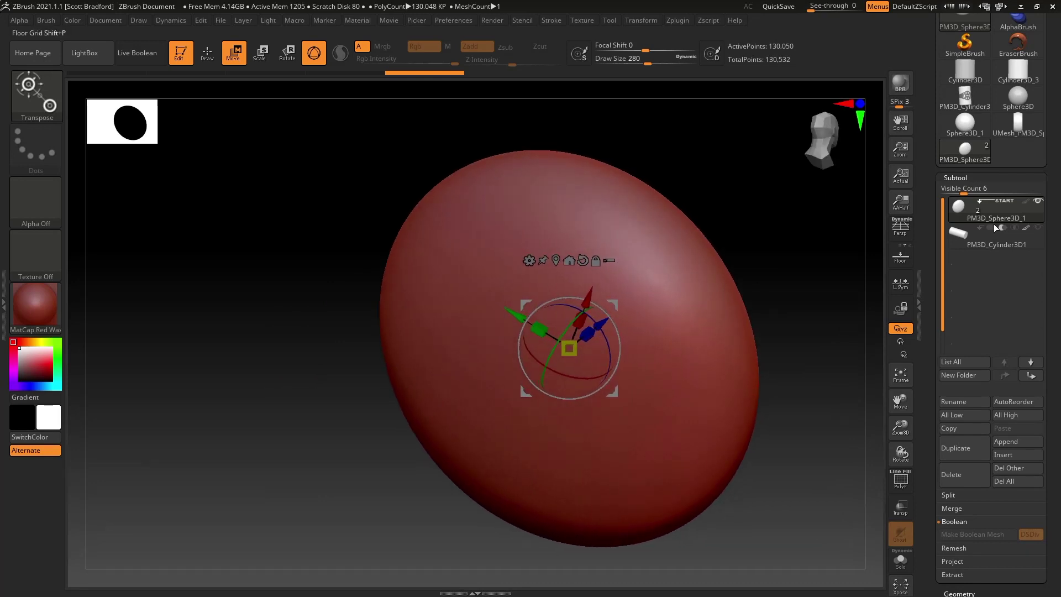
{"action": "left_click", "coordinate": [1038, 227]}
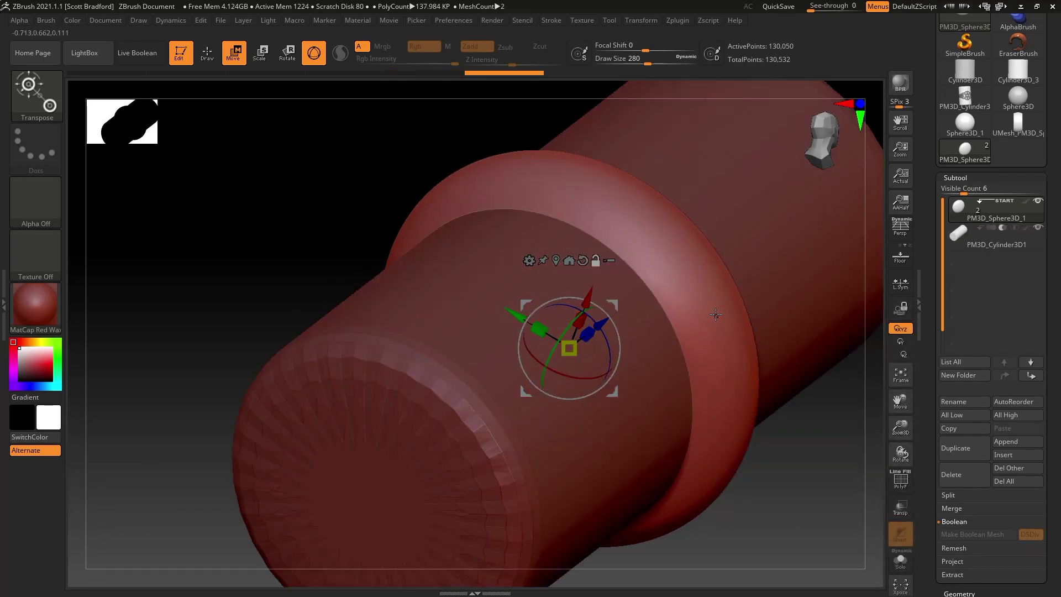
{"action": "right_click_drag", "start_coordinate": [710, 313], "coordinate": [558, 313], "text": "alt"}
{"action": "left_click", "coordinate": [137, 52]}
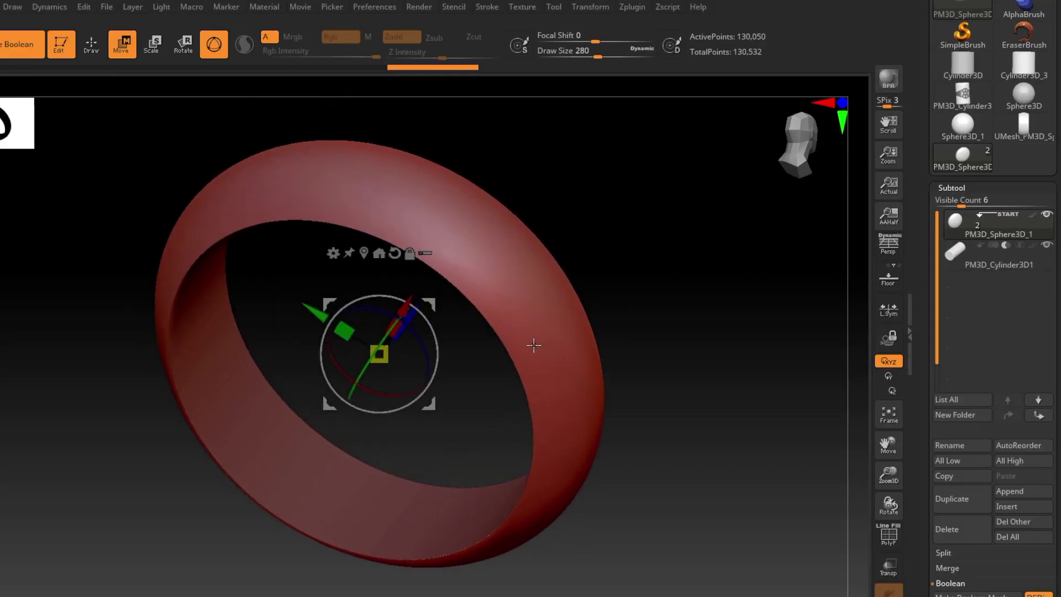
{"action": "right_click_drag", "start_coordinate": [237, 315], "coordinate": [272, 304]}
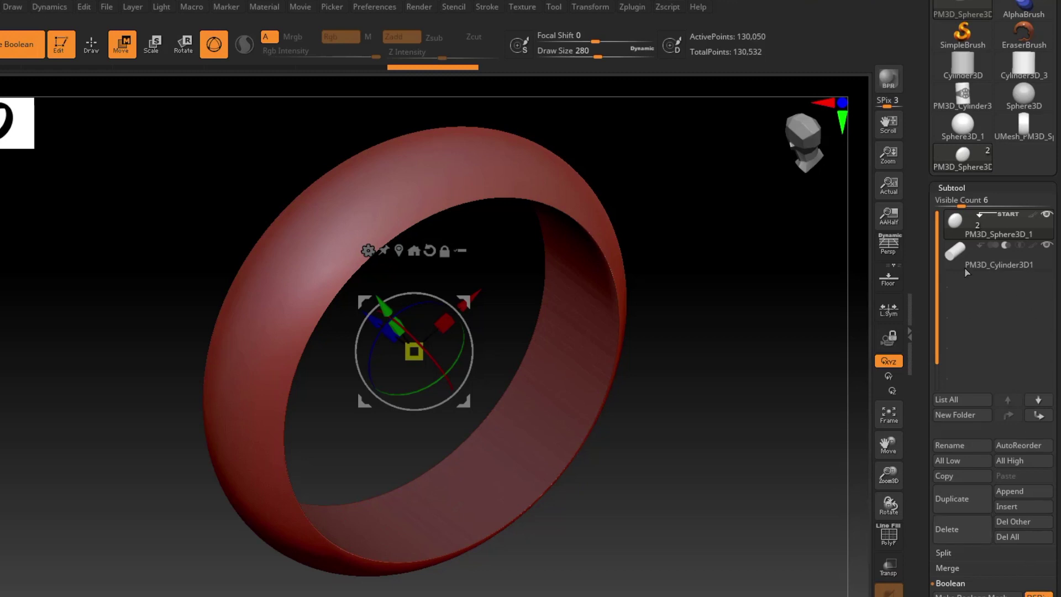
- Make a Boolean mesh from the flattened sphere and cylinder with DSDiv on, and load the resulting UMesh_PM3D_Sphere3D_2 band
{"action": "mouse_move", "coordinate": [966, 257]}
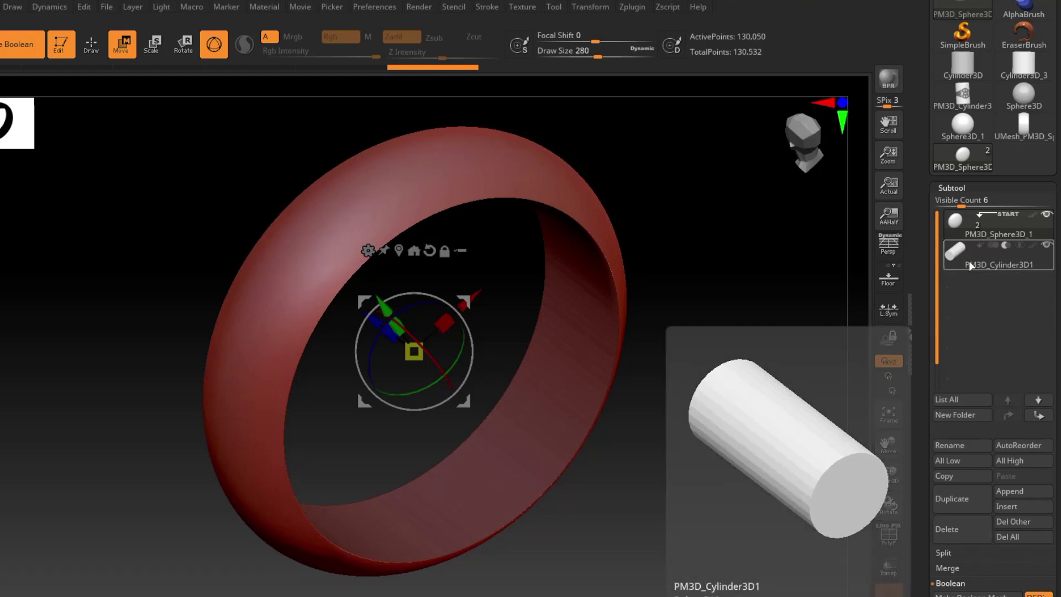
{"action": "scroll", "coordinate": [992, 298], "scroll_direction": "down", "scroll_amount": 2}
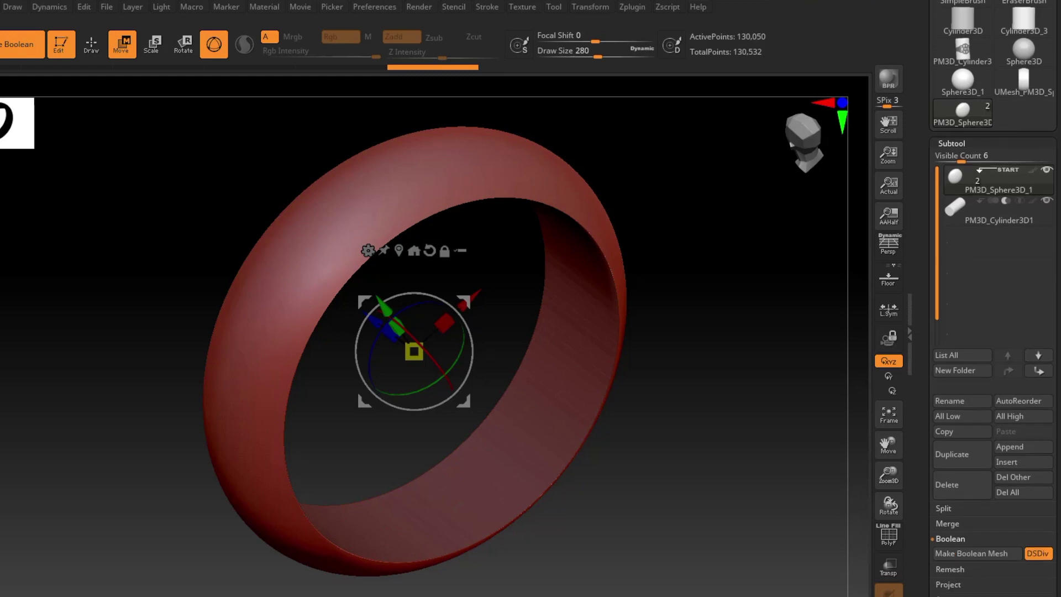
{"action": "scroll", "coordinate": [1038, 547], "scroll_direction": "down", "scroll_amount": 1}
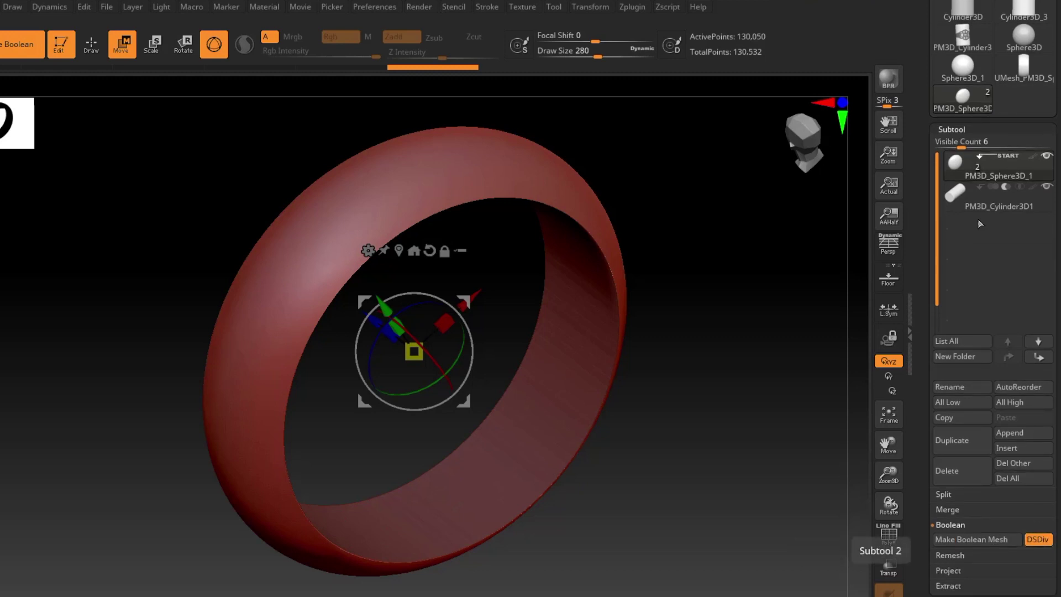
{"action": "mouse_move", "coordinate": [970, 210]}
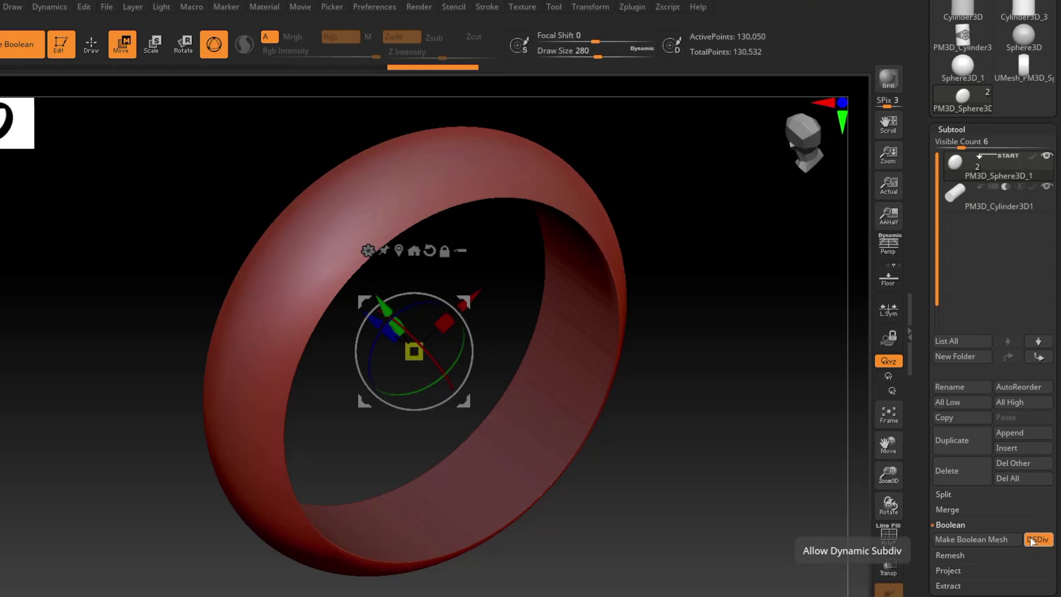
{"action": "left_click", "coordinate": [1001, 538]}
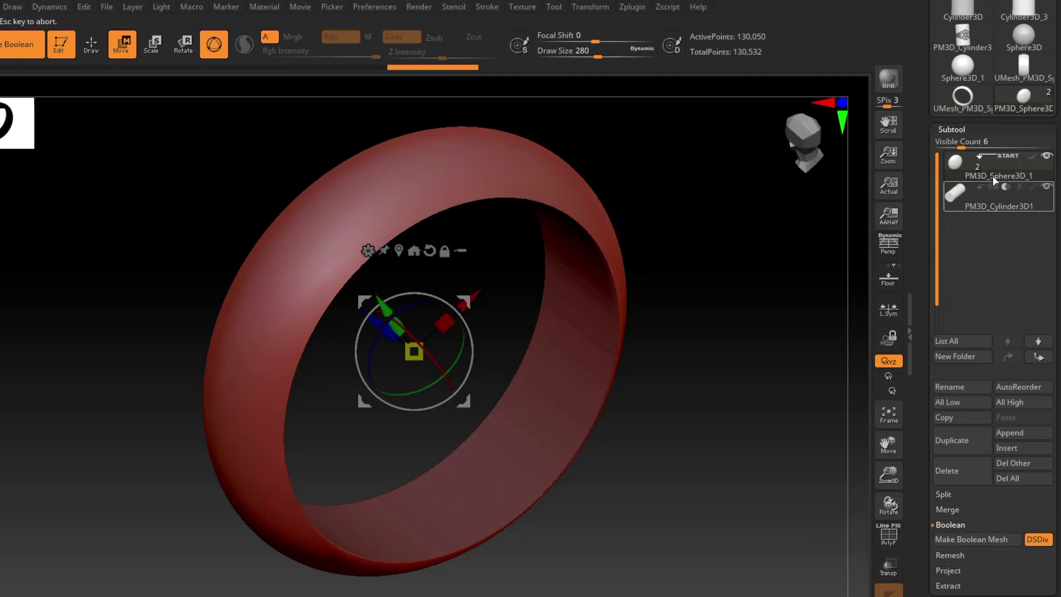
{"action": "left_click", "coordinate": [962, 98]}
{"action": "mouse_move", "coordinate": [486, 392]}
{"action": "left_mouse_down"}
{"action": "mouse_move", "coordinate": [503, 365]}
{"action": "mouse_move", "coordinate": [495, 379]}
{"action": "mouse_move", "coordinate": [520, 398]}
{"action": "mouse_move", "coordinate": [489, 382]}
{"action": "left_mouse_up"}
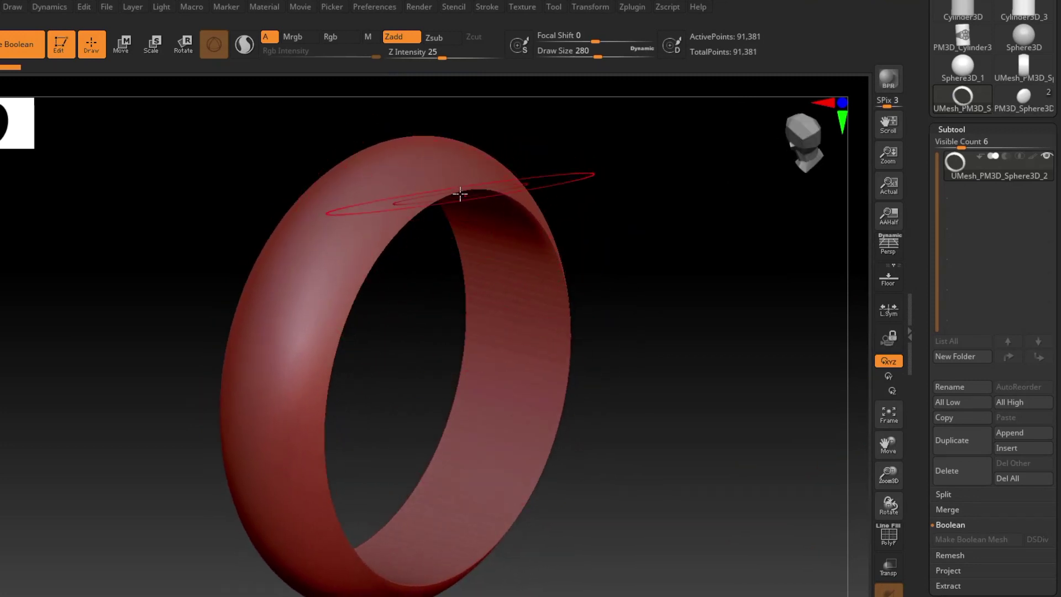
- Clip the narrow band's sides along Z with the gizmo to create flat edges, checking the ring from several angles
{"action": "left_click", "coordinate": [121, 44]}
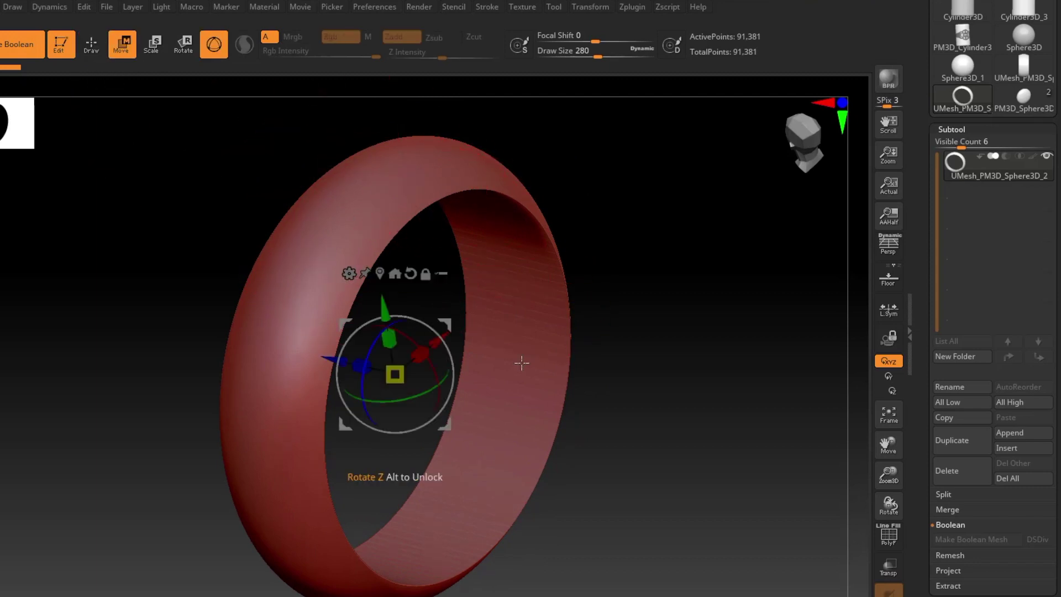
{"action": "left_click_drag", "start_coordinate": [581, 376], "coordinate": [618, 386]}
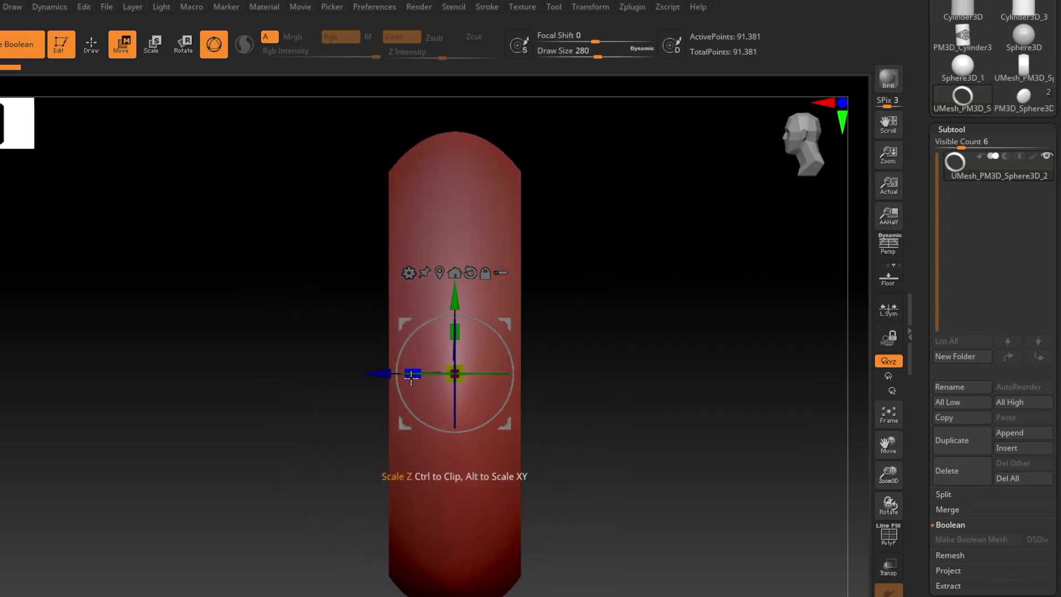
{"action": "left_click_drag", "start_coordinate": [411, 376], "coordinate": [370, 372]}
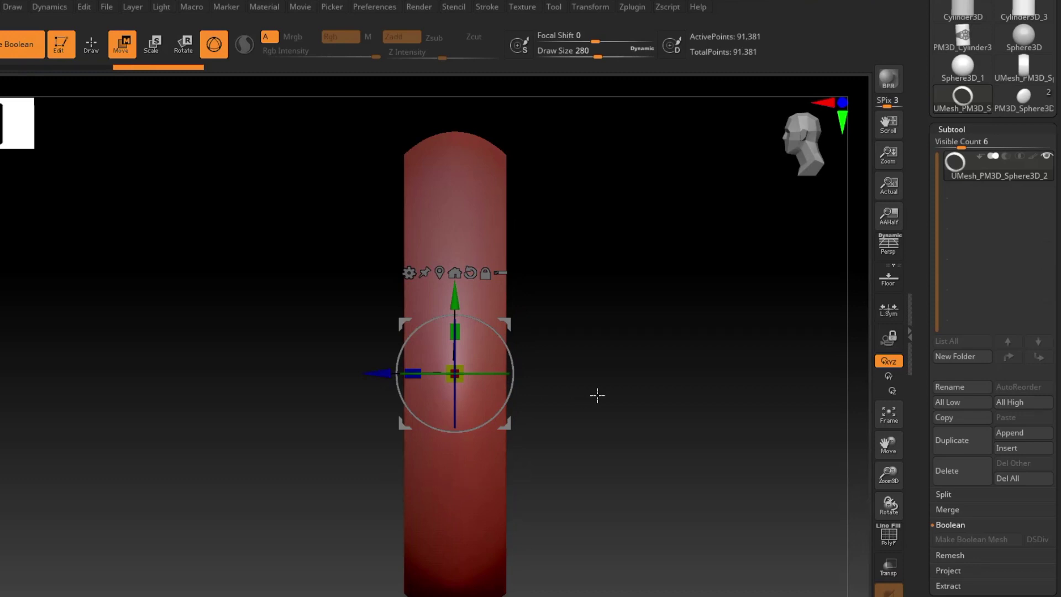
{"action": "left_click_drag", "start_coordinate": [597, 396], "coordinate": [594, 363]}
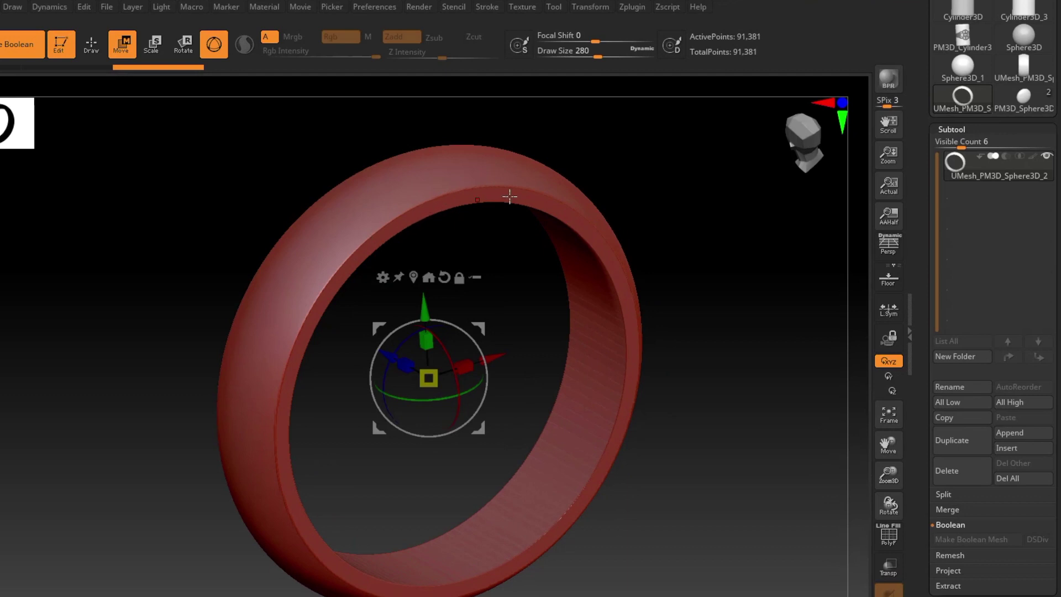
{"action": "left_click_drag", "start_coordinate": [323, 323], "coordinate": [374, 243]}
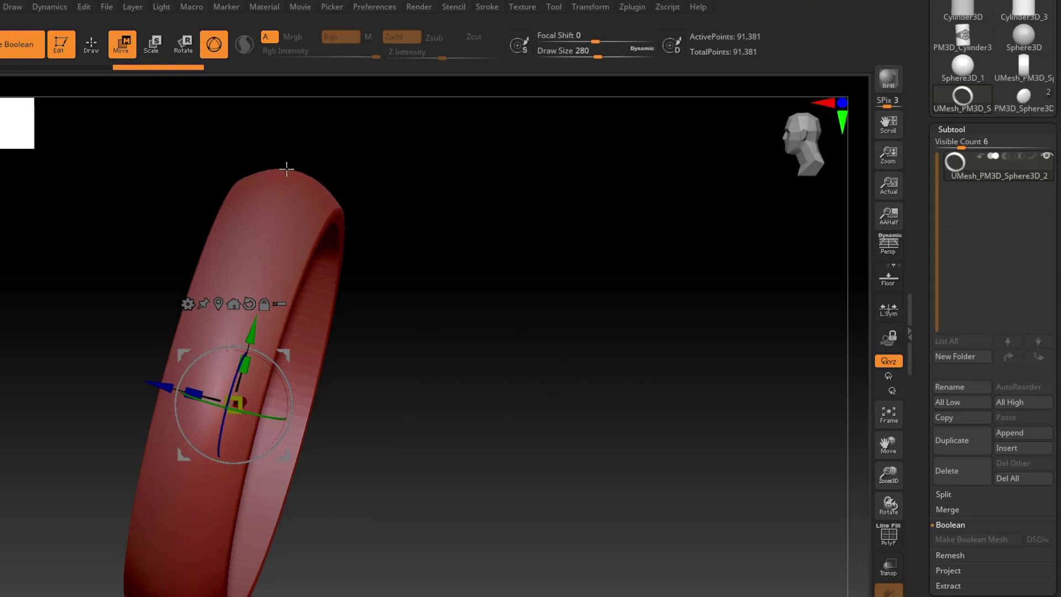
{"action": "left_click_drag", "start_coordinate": [472, 336], "coordinate": [595, 364]}
{"action": "left_click_drag", "start_coordinate": [123, 204], "coordinate": [178, 293]}
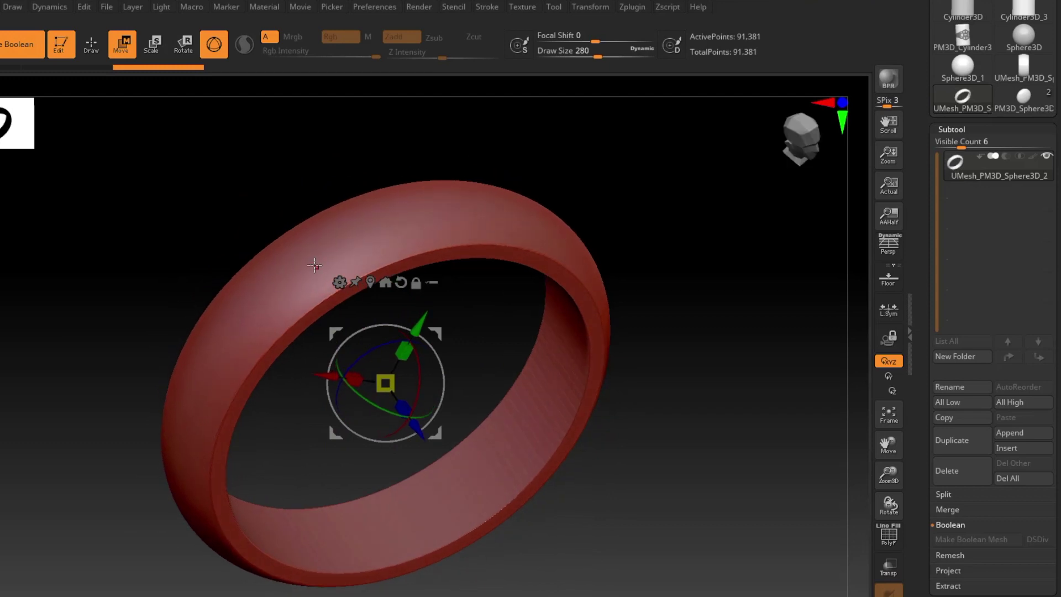
{"action": "mouse_move", "coordinate": [557, 383]}
{"action": "left_mouse_down", "text": "shift"}
{"action": "mouse_move", "coordinate": [575, 402]}
{"action": "mouse_move", "coordinate": [554, 374]}
{"action": "mouse_move", "coordinate": [521, 387]}
{"action": "mouse_move", "coordinate": [563, 369]}
{"action": "left_mouse_up", "text": "shift"}
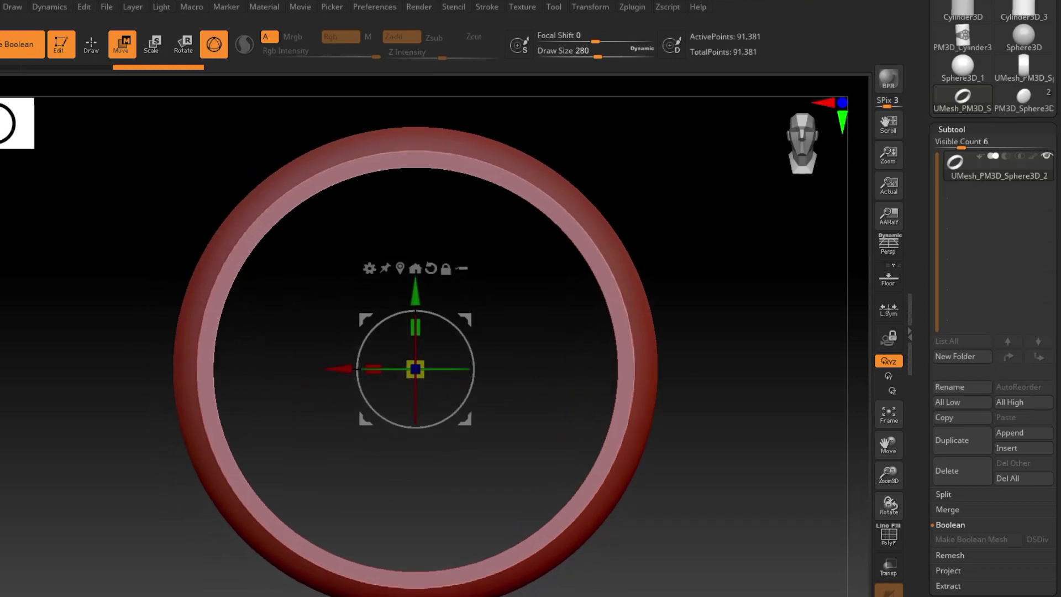
- Examine the clipped band's XYZ, X, Y and Z size values and compare them with its shape from the front, side and an oblique angle
{"action": "scroll", "coordinate": [1048, 218], "scroll_direction": "down", "scroll_amount": 10}
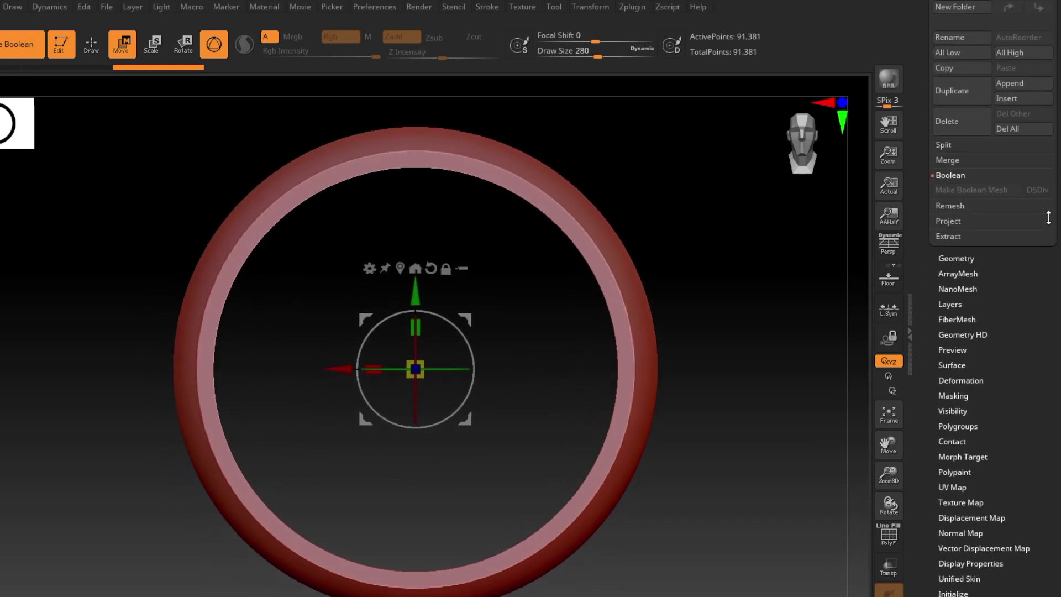
{"action": "left_click", "coordinate": [960, 258]}
{"action": "left_click", "coordinate": [945, 268]}
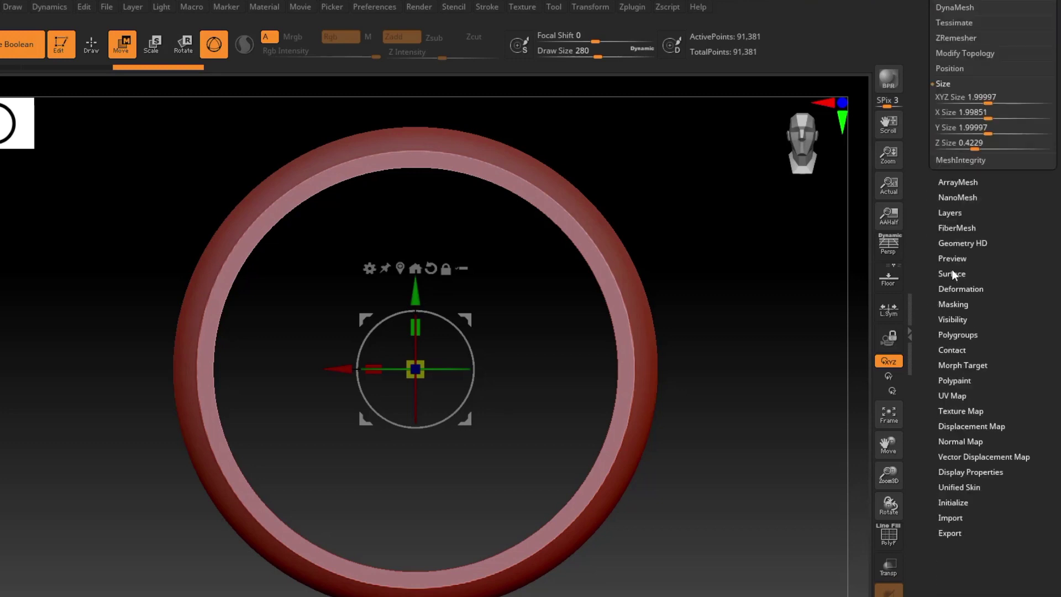
{"action": "scroll", "coordinate": [984, 258], "scroll_direction": "up", "scroll_amount": 8}
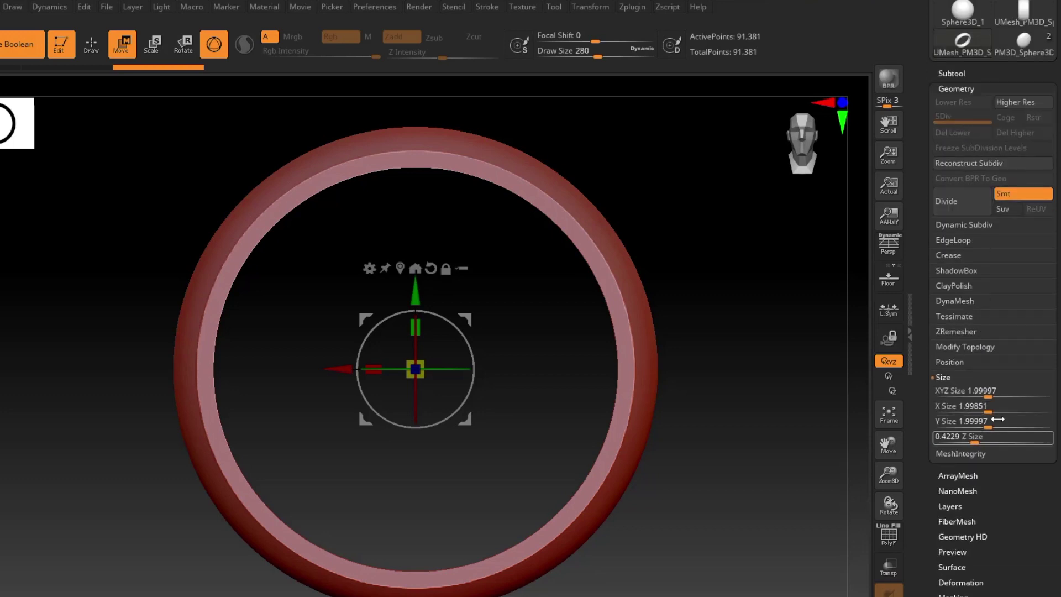
{"action": "left_click", "coordinate": [950, 421]}
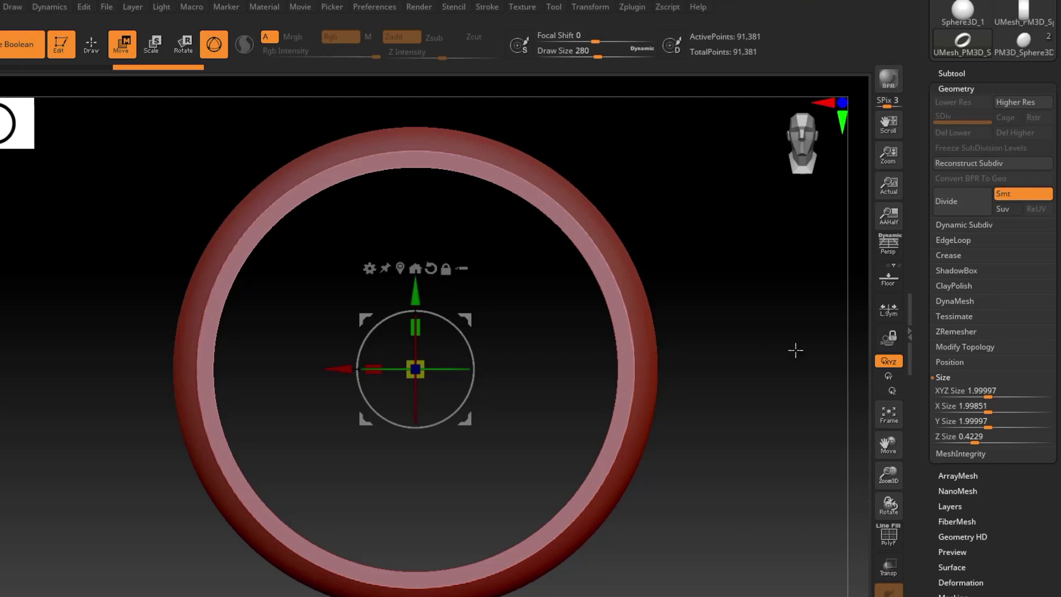
{"action": "left_click", "coordinate": [964, 390]}
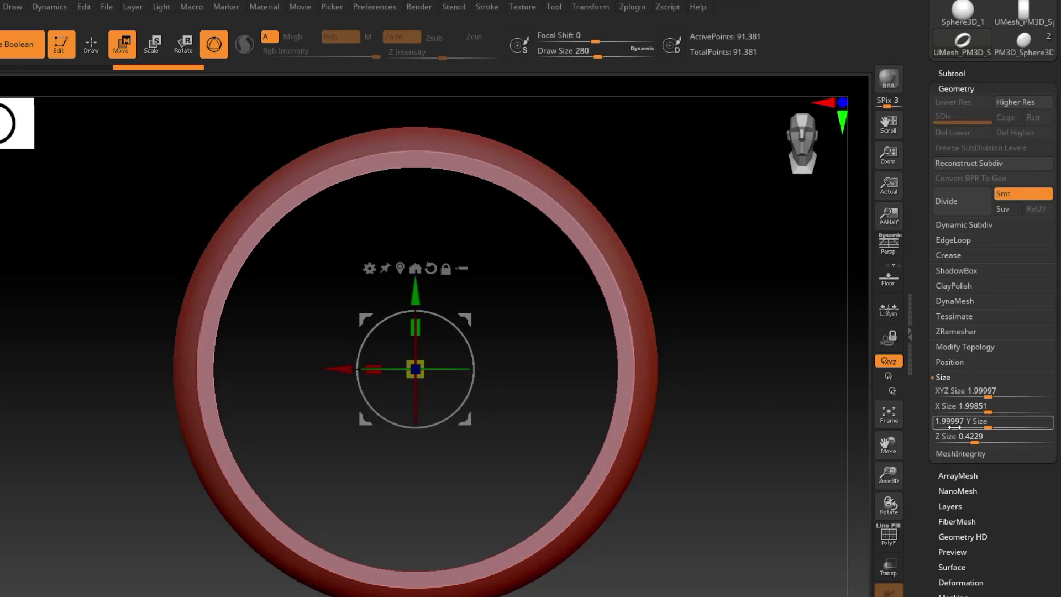
{"action": "left_click", "coordinate": [963, 405]}
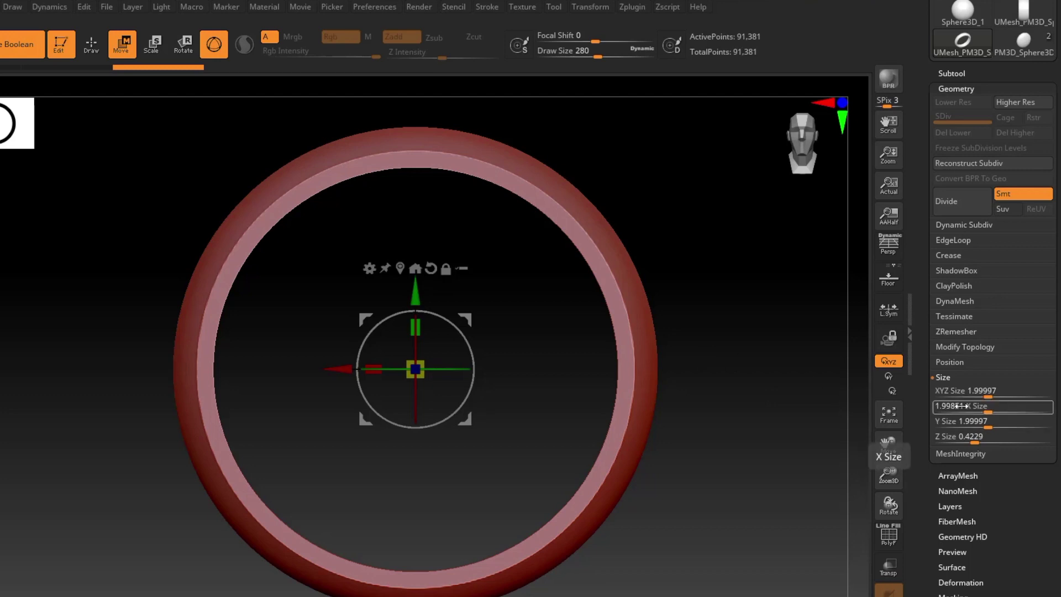
{"action": "key", "text": "y"}
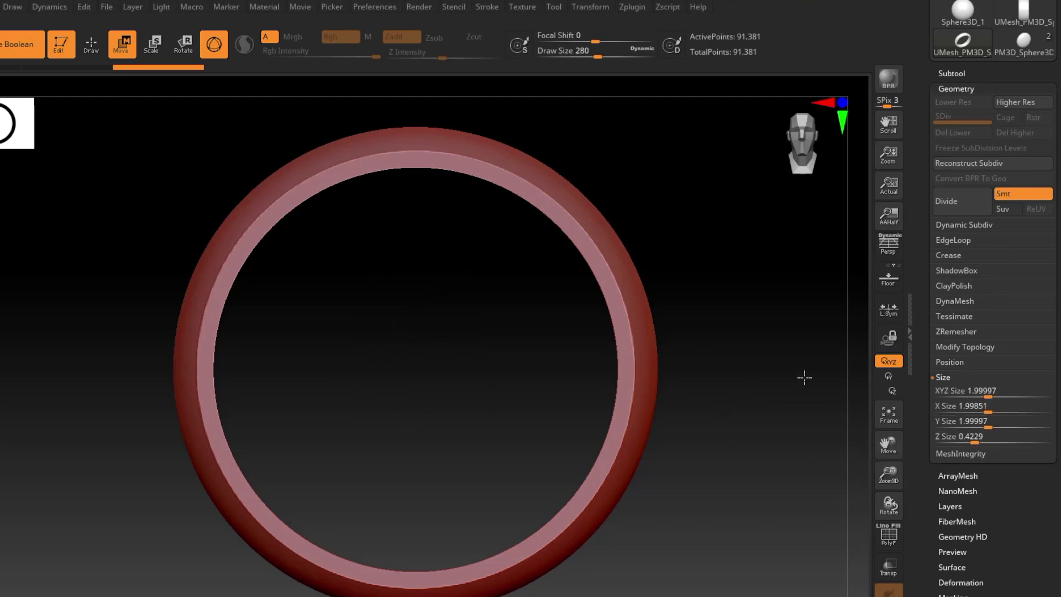
{"action": "key", "text": "y"}
{"action": "mouse_move", "coordinate": [804, 377]}
{"action": "left_mouse_down"}
{"action": "mouse_move", "coordinate": [777, 391]}
{"action": "mouse_move", "coordinate": [777, 416]}
{"action": "mouse_move", "coordinate": [809, 392]}
{"action": "left_mouse_up"}
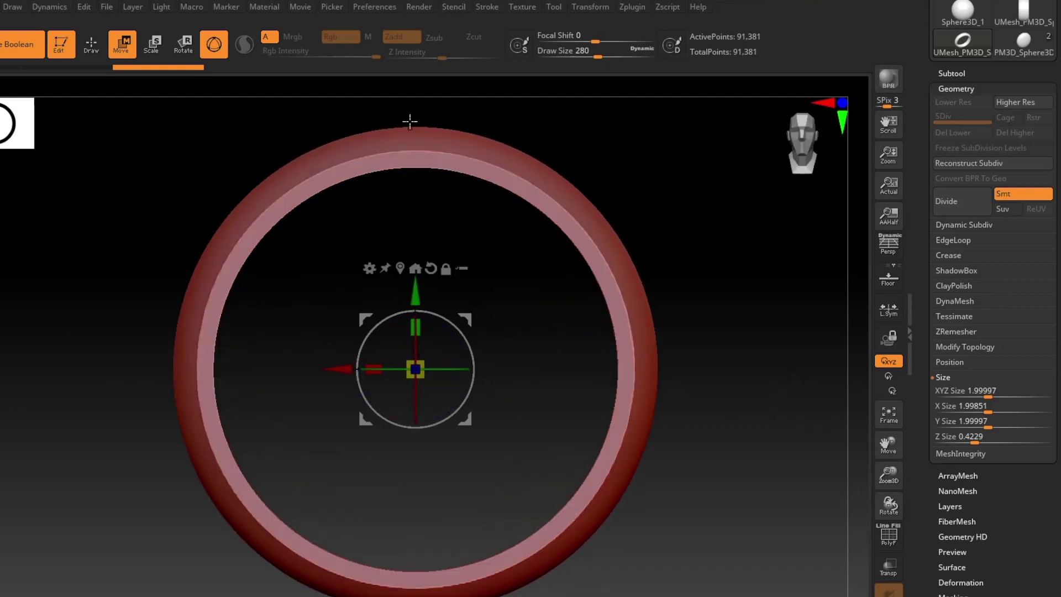
{"action": "left_click_drag", "start_coordinate": [681, 368], "coordinate": [602, 386]}
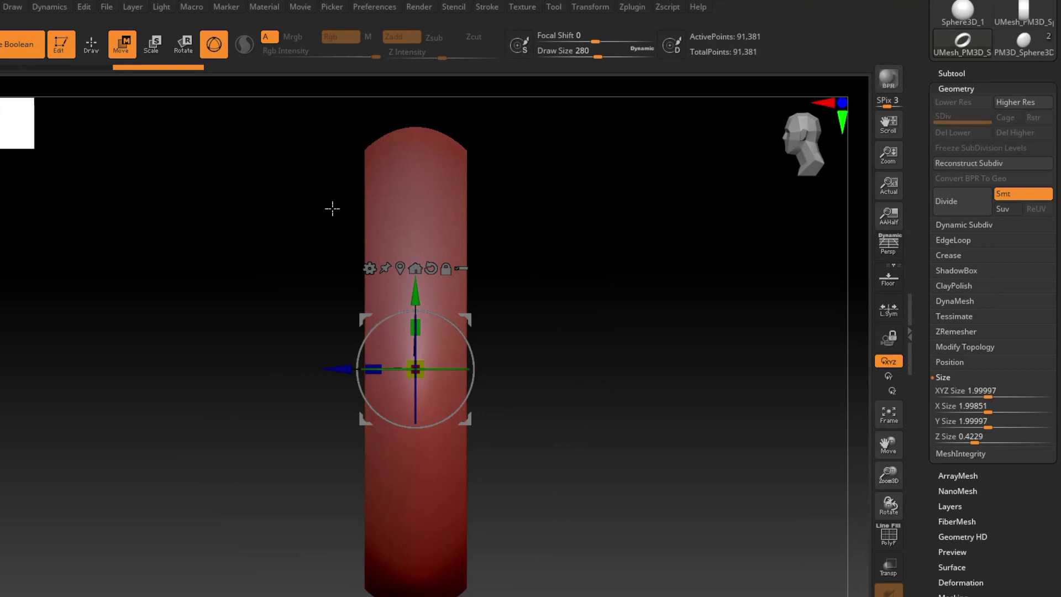
{"action": "left_click_drag", "start_coordinate": [565, 290], "coordinate": [663, 403]}
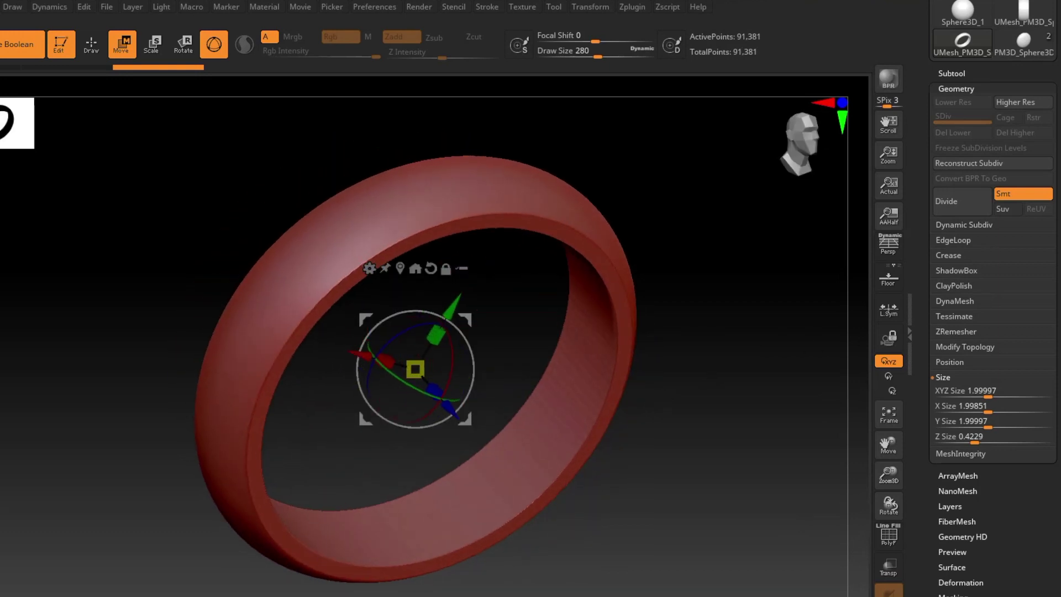
{"action": "scroll", "coordinate": [992, 293], "scroll_direction": "up", "scroll_amount": 1}
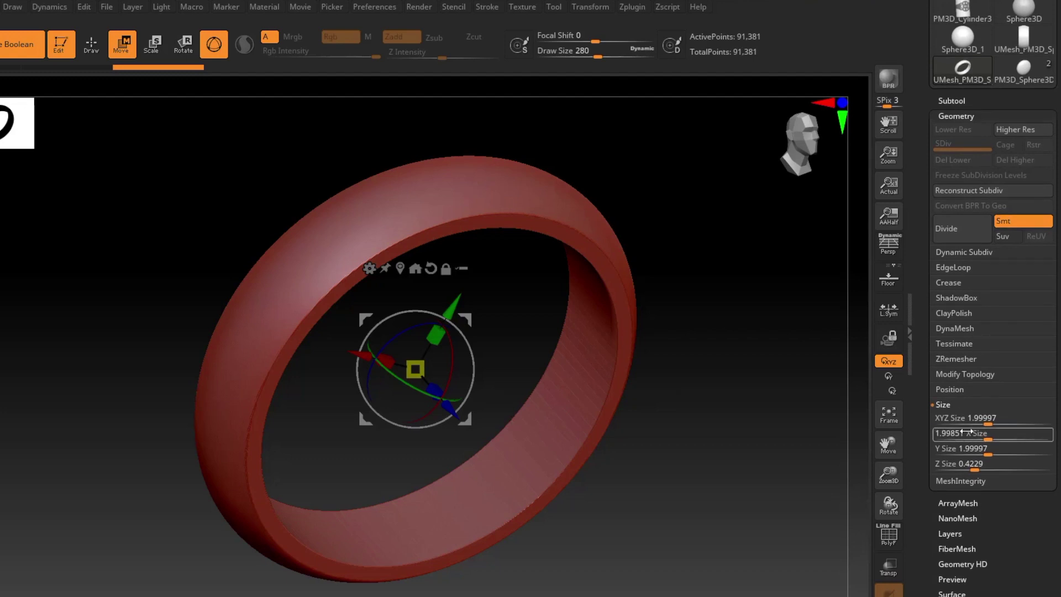
{"action": "left_click", "coordinate": [964, 448]}
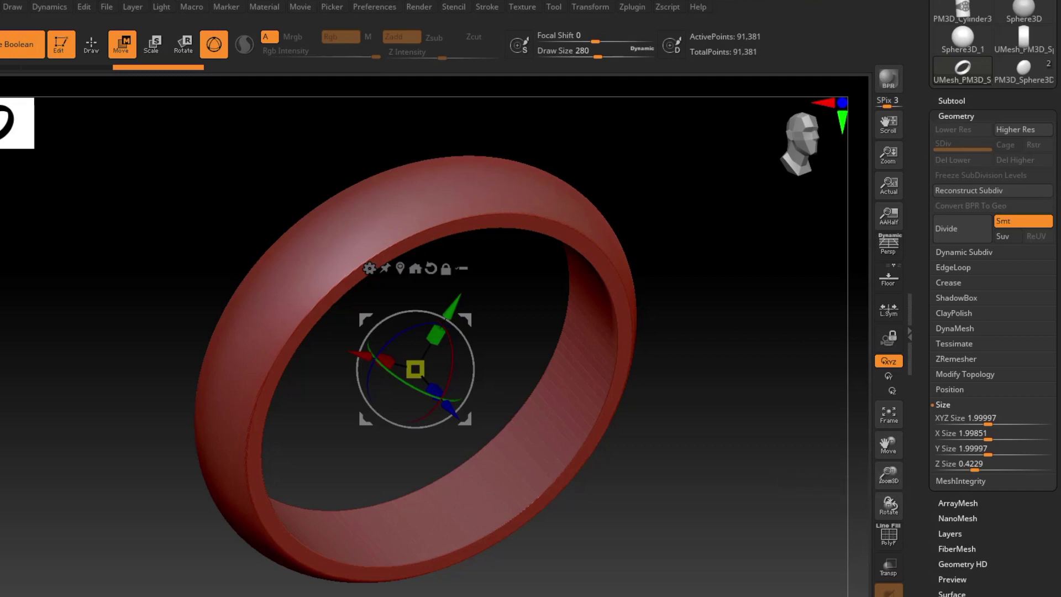
- Append a Cylinder3D as a new subtool alongside the ring and select it
{"action": "left_click_drag", "start_coordinate": [983, 116], "coordinate": [983, 157]}
{"action": "left_click", "coordinate": [957, 141]}
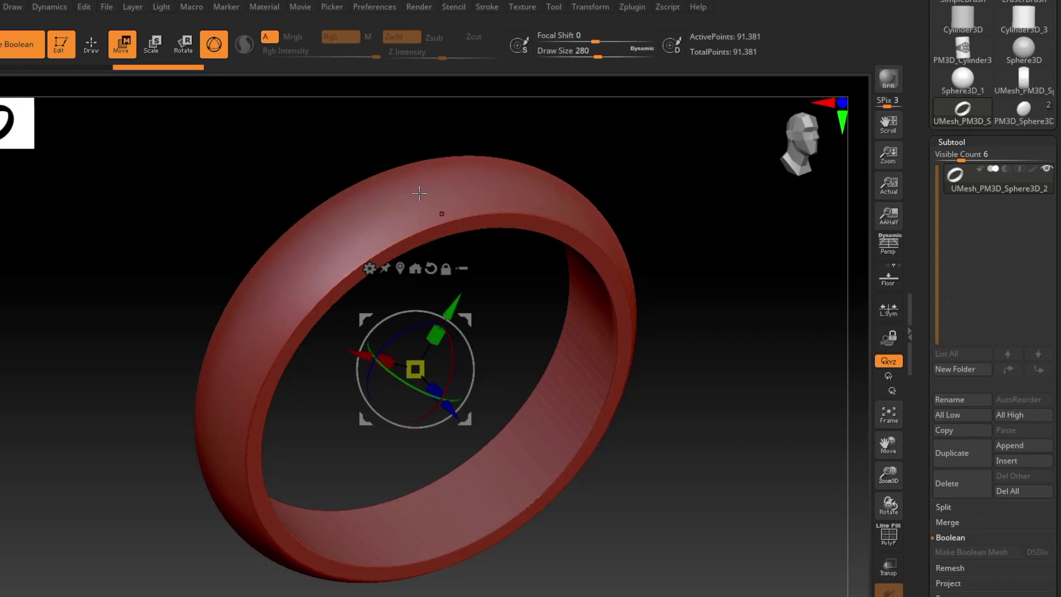
{"action": "left_click", "coordinate": [90, 50]}
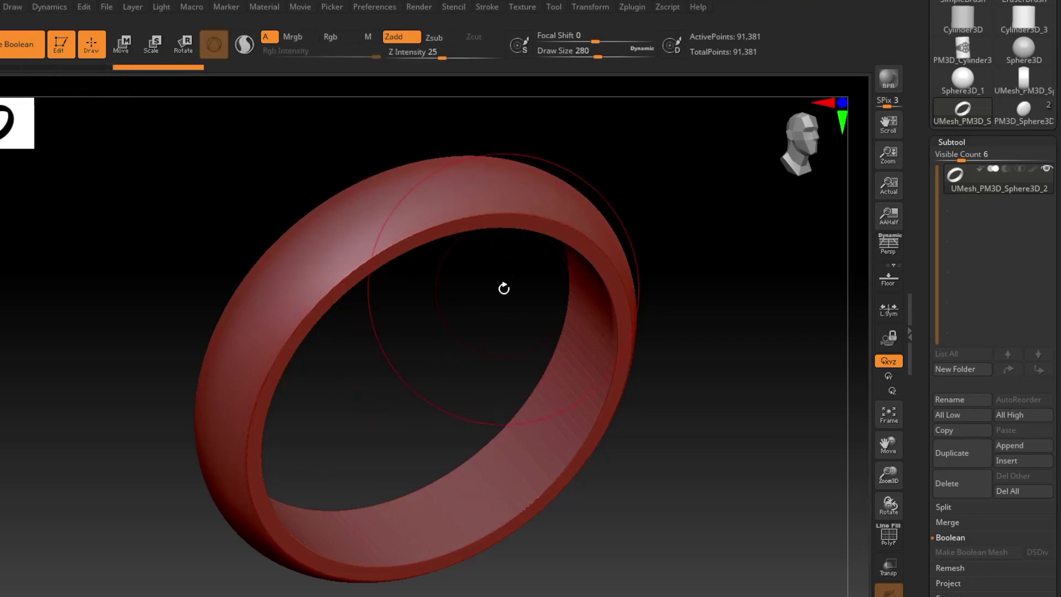
{"action": "left_click_drag", "start_coordinate": [497, 346], "coordinate": [490, 336]}
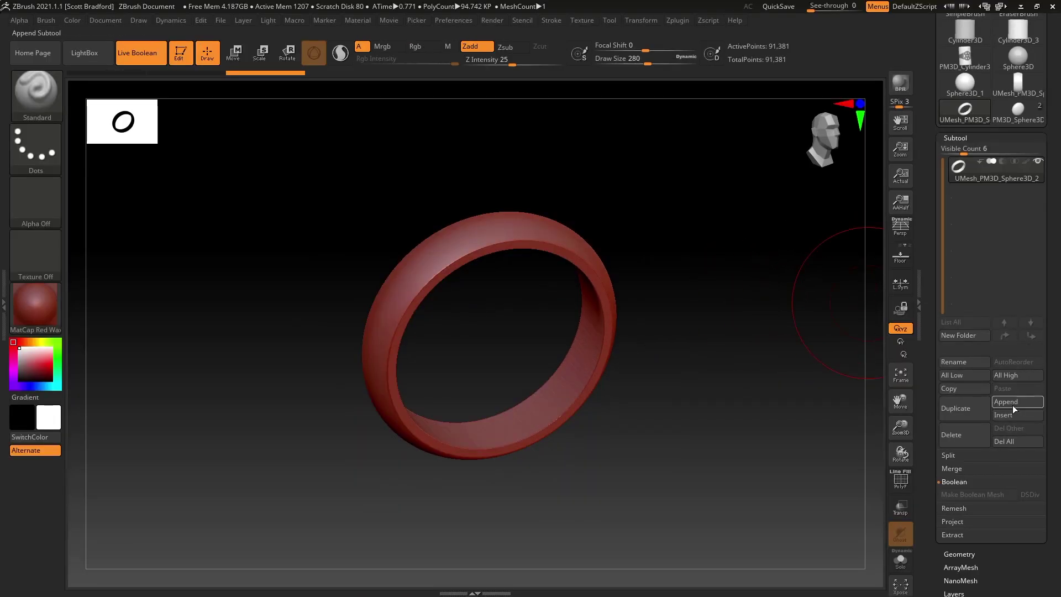
{"action": "left_click", "coordinate": [1012, 406]}
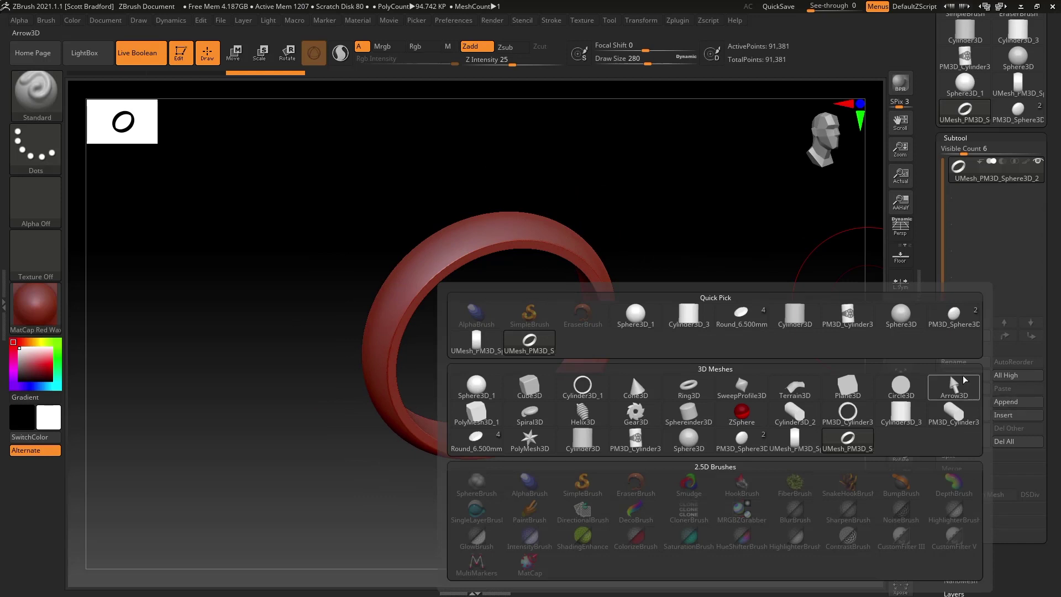
{"action": "mouse_move", "coordinate": [742, 409]}
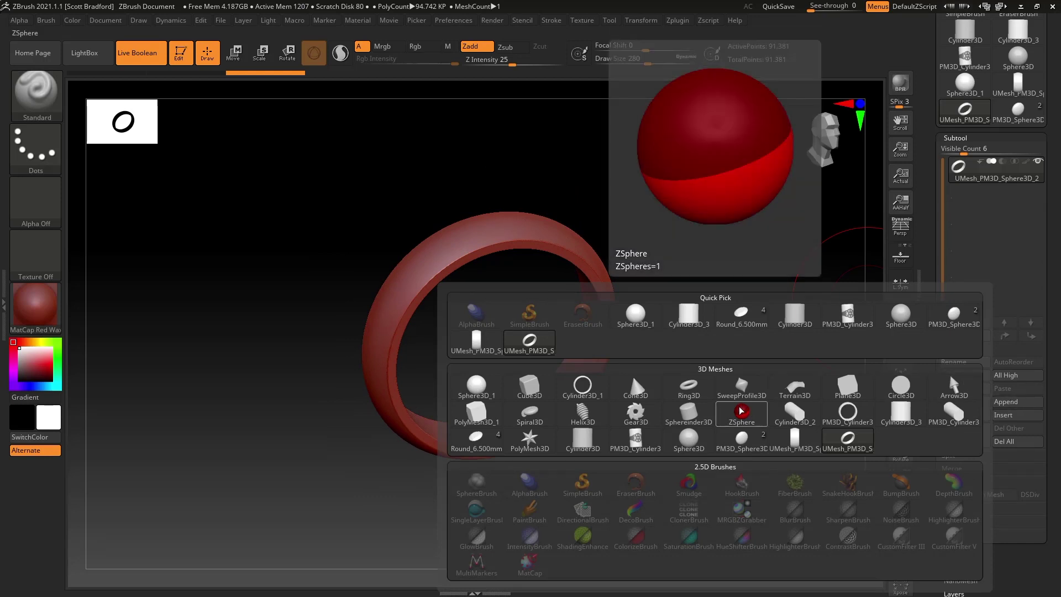
{"action": "left_click", "coordinate": [577, 442]}
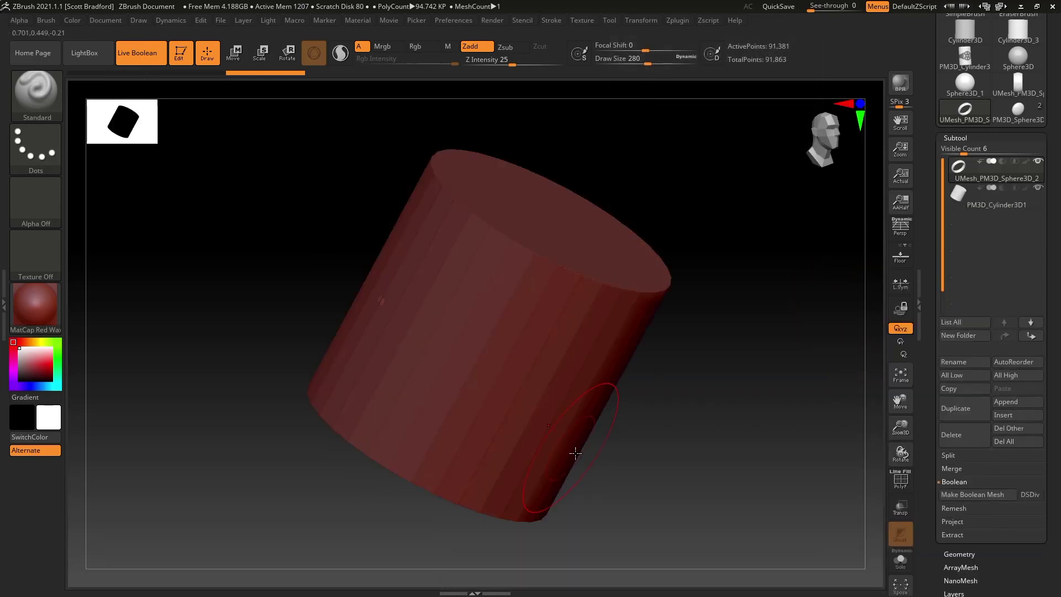
{"action": "left_click", "coordinate": [966, 198]}
- Rotate the cylinder a quarter turn in the side view so its circular end faces front, in line with the ring's opening
{"action": "left_click_drag", "start_coordinate": [600, 349], "coordinate": [608, 298], "text": "shift"}
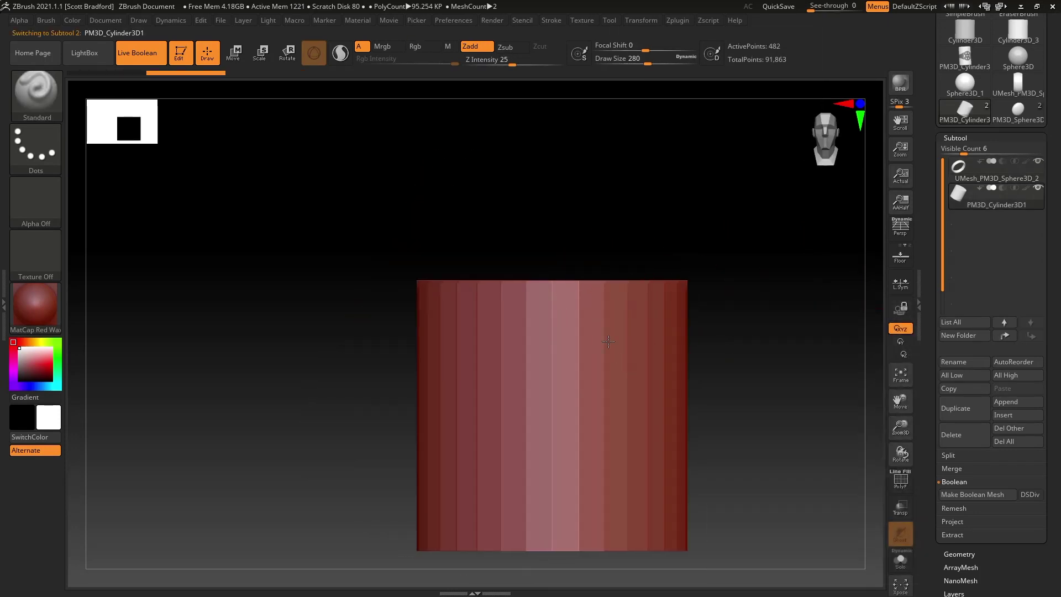
{"action": "left_click", "coordinate": [896, 514]}
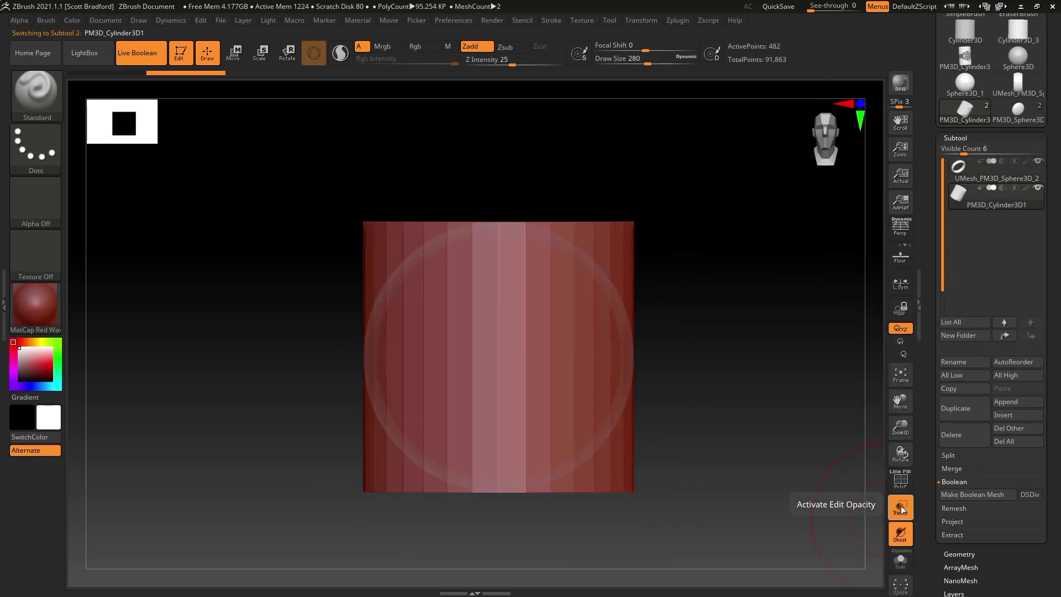
{"action": "left_click", "coordinate": [900, 507]}
{"action": "mouse_move", "coordinate": [657, 418]}
{"action": "left_mouse_down", "text": "alt"}
{"action": "mouse_move", "coordinate": [690, 387]}
{"action": "mouse_move", "coordinate": [612, 407]}
{"action": "mouse_move", "coordinate": [442, 397]}
{"action": "left_mouse_up", "text": "alt"}
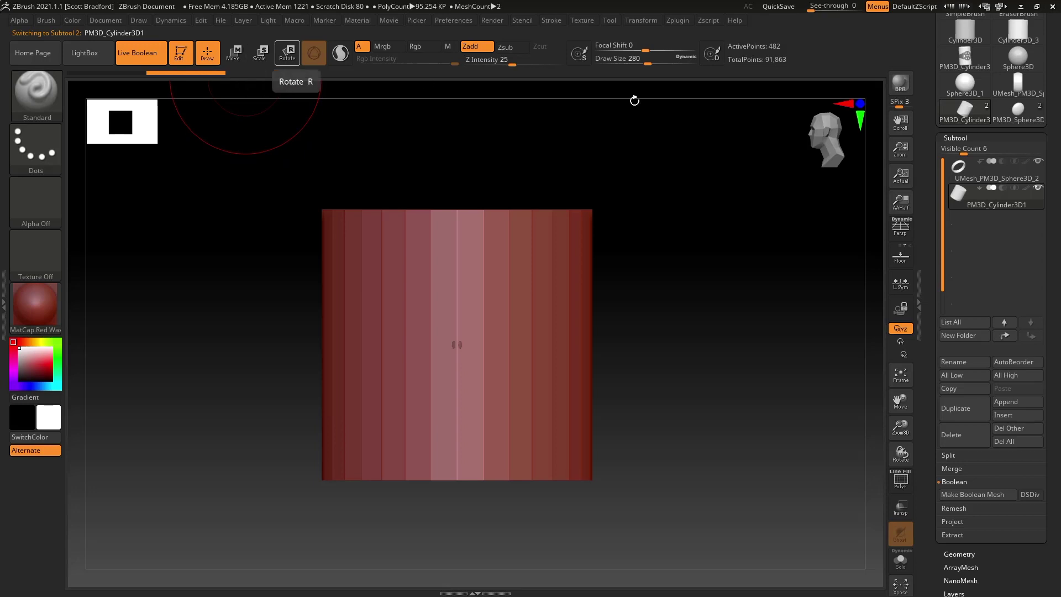
{"action": "left_click", "coordinate": [1012, 193]}
{"action": "key", "text": "w"}
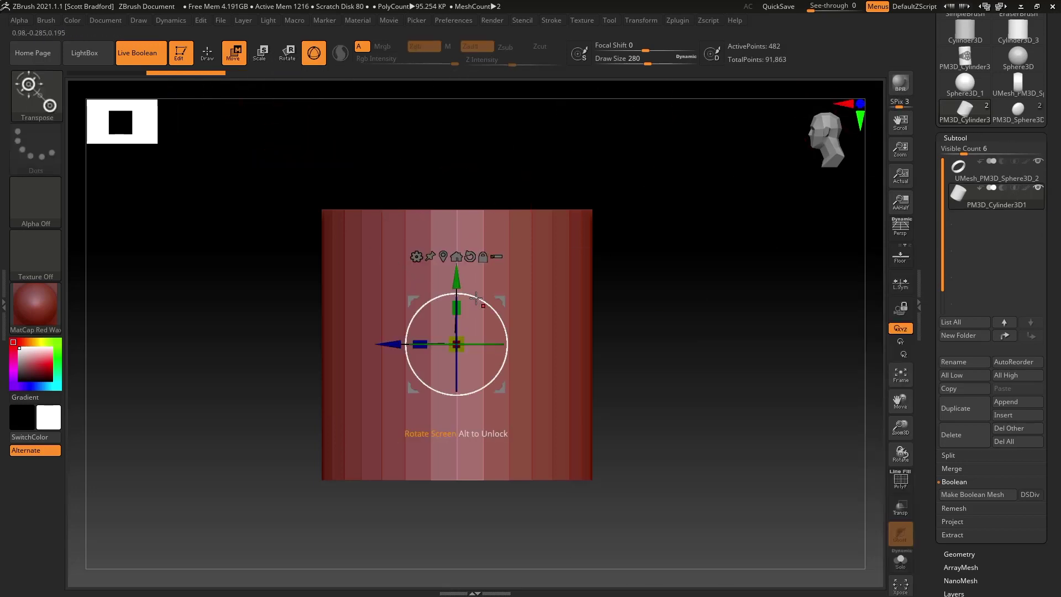
{"action": "left_click_drag", "start_coordinate": [477, 299], "coordinate": [509, 367]}
{"action": "mouse_move", "coordinate": [656, 370]}
{"action": "left_mouse_down"}
{"action": "mouse_move", "coordinate": [635, 372]}
{"action": "mouse_move", "coordinate": [654, 374]}
{"action": "left_mouse_up"}
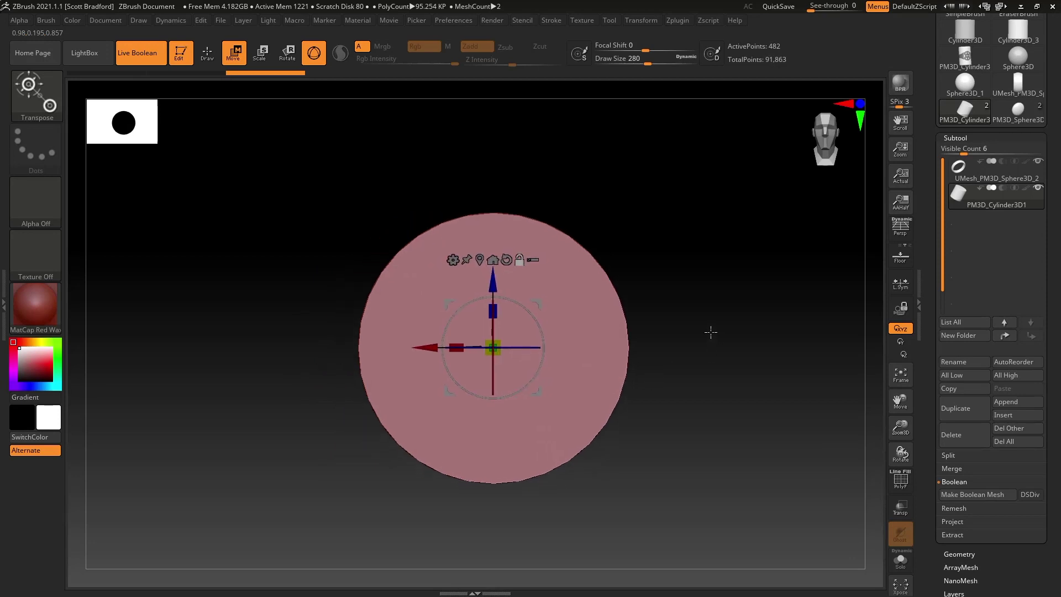
- Turn on Dynamic Subdiv for the cylinder to smooth its faceted wall
{"action": "mouse_move", "coordinate": [987, 198]}
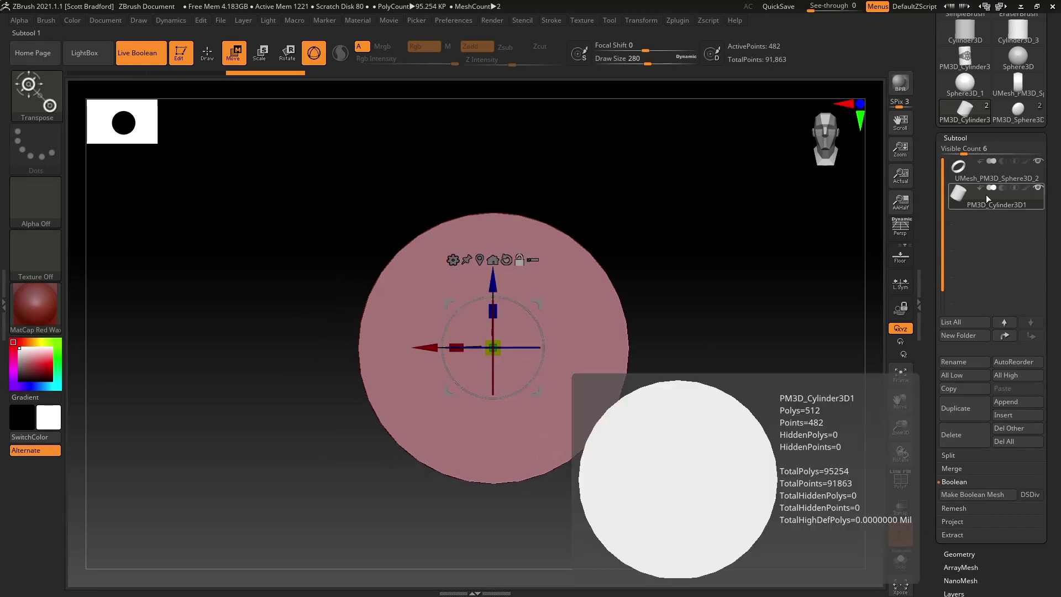
{"action": "left_click_drag", "start_coordinate": [1051, 281], "coordinate": [1045, 214]}
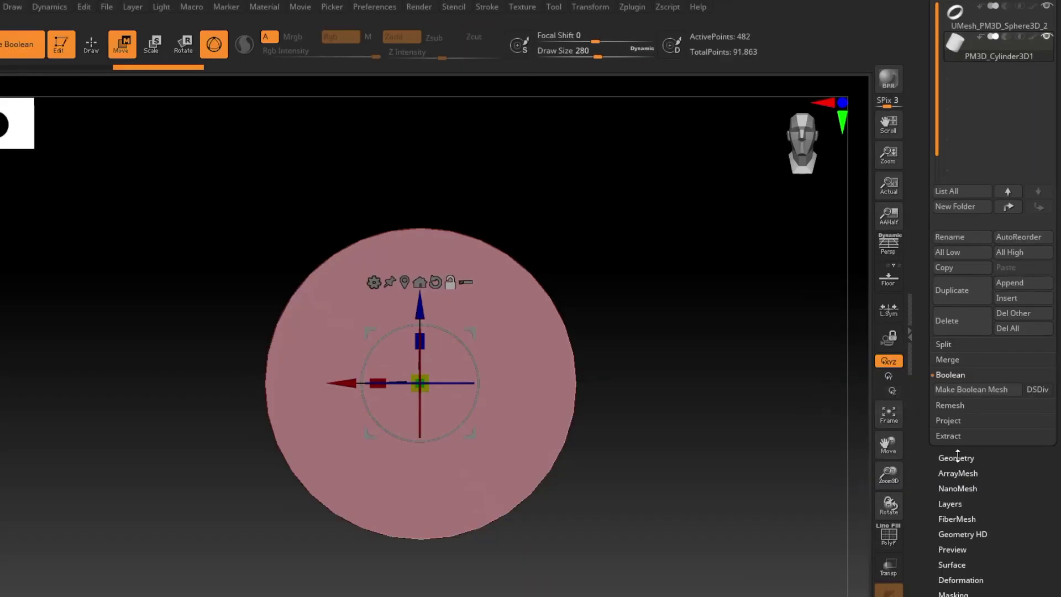
{"action": "left_click", "coordinate": [957, 457]}
{"action": "scroll", "coordinate": [960, 497], "scroll_direction": "up", "scroll_amount": 5}
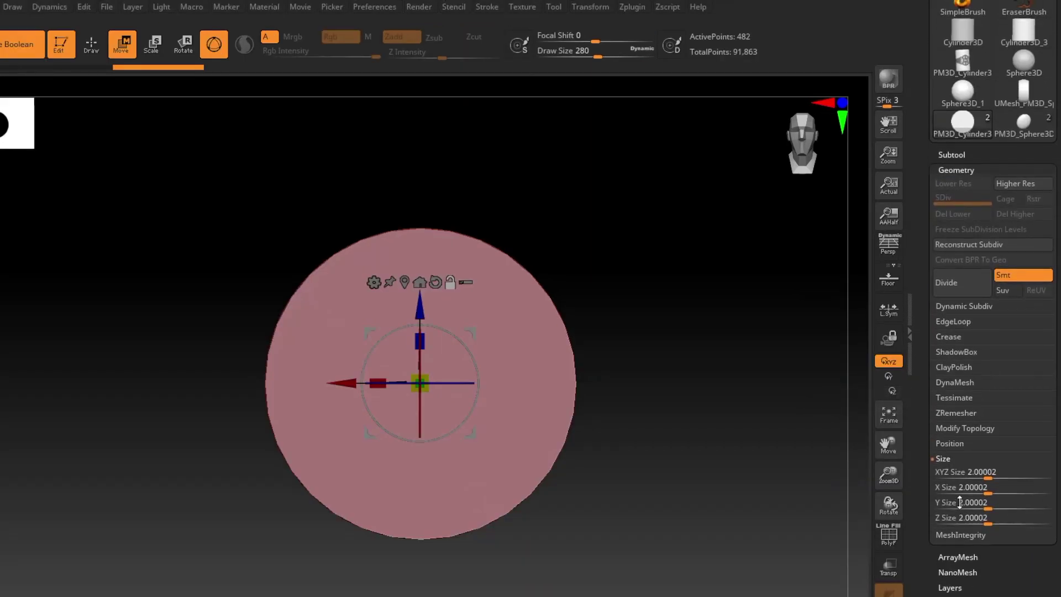
{"action": "left_click", "coordinate": [971, 471]}
{"action": "left_click_drag", "start_coordinate": [620, 382], "coordinate": [624, 379]}
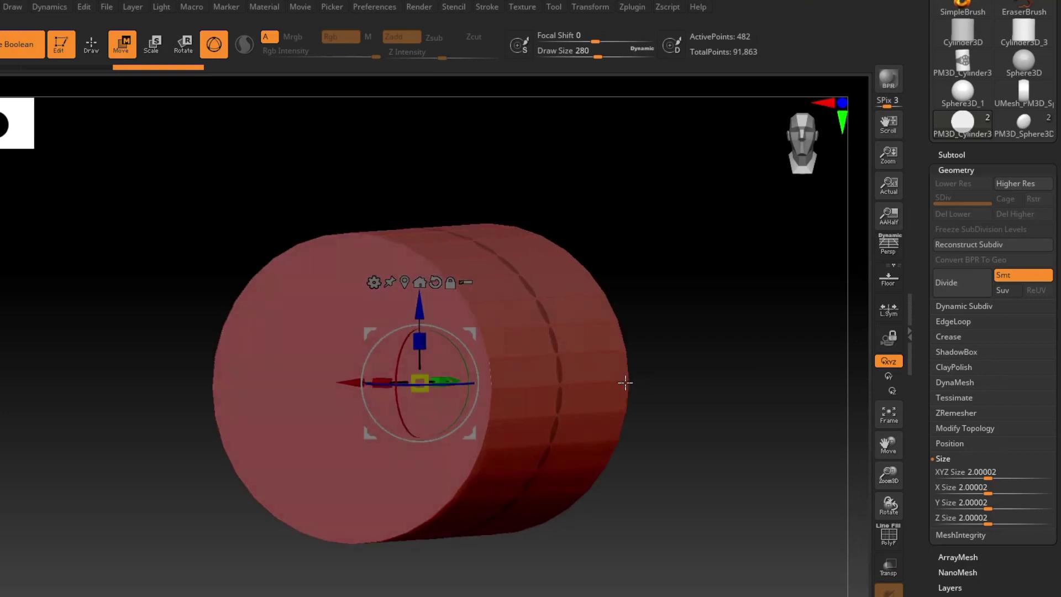
{"action": "left_click", "coordinate": [955, 306]}
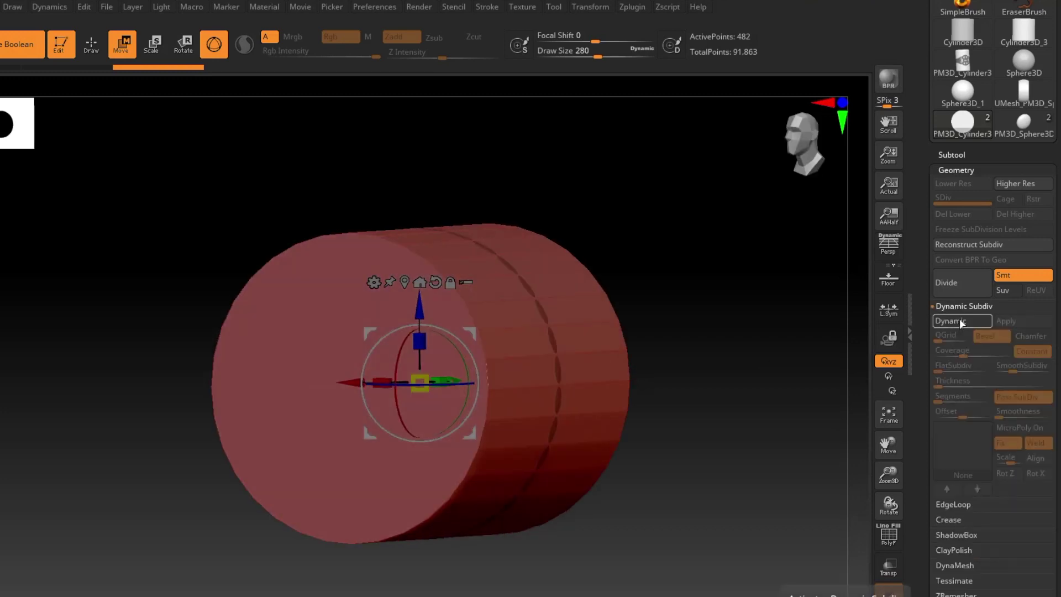
{"action": "left_click", "coordinate": [961, 320]}
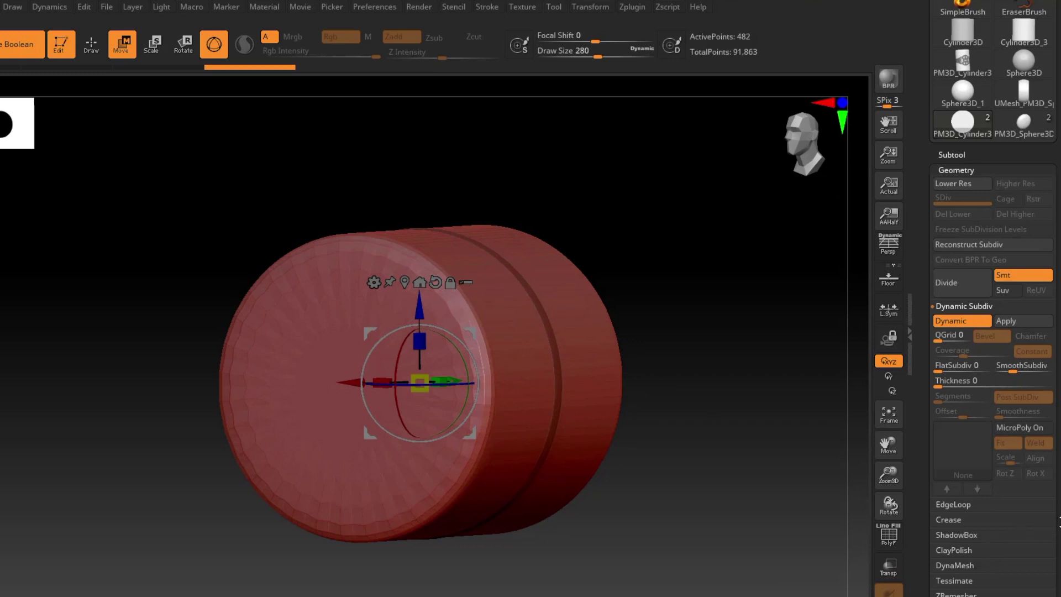
- Set the cylinder's XYZ Size to 17.35 and frame it in the front view
{"action": "left_click_drag", "start_coordinate": [1060, 519], "coordinate": [1048, 438]}
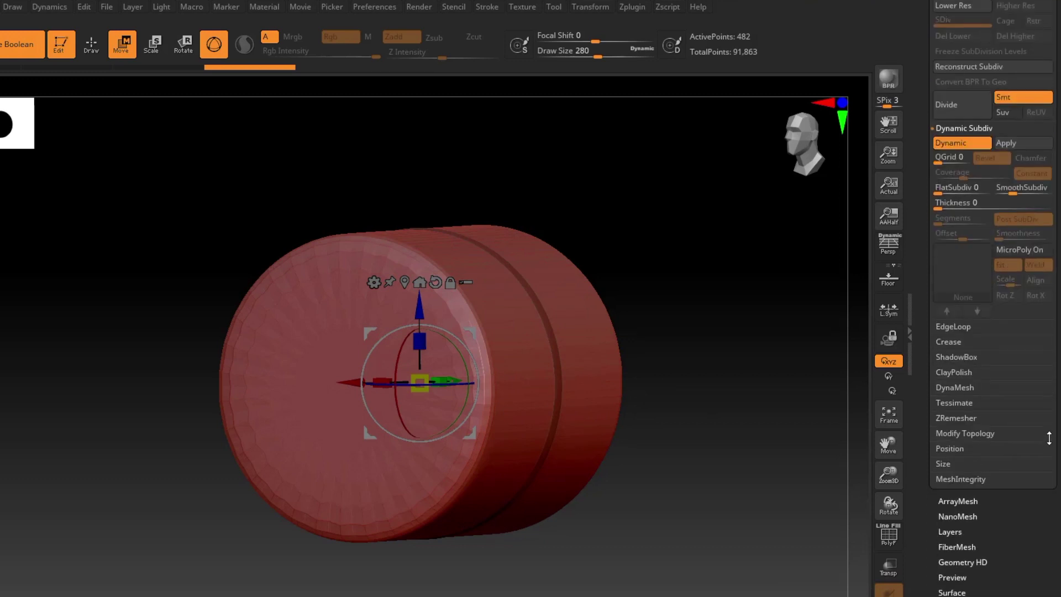
{"action": "left_click", "coordinate": [949, 462]}
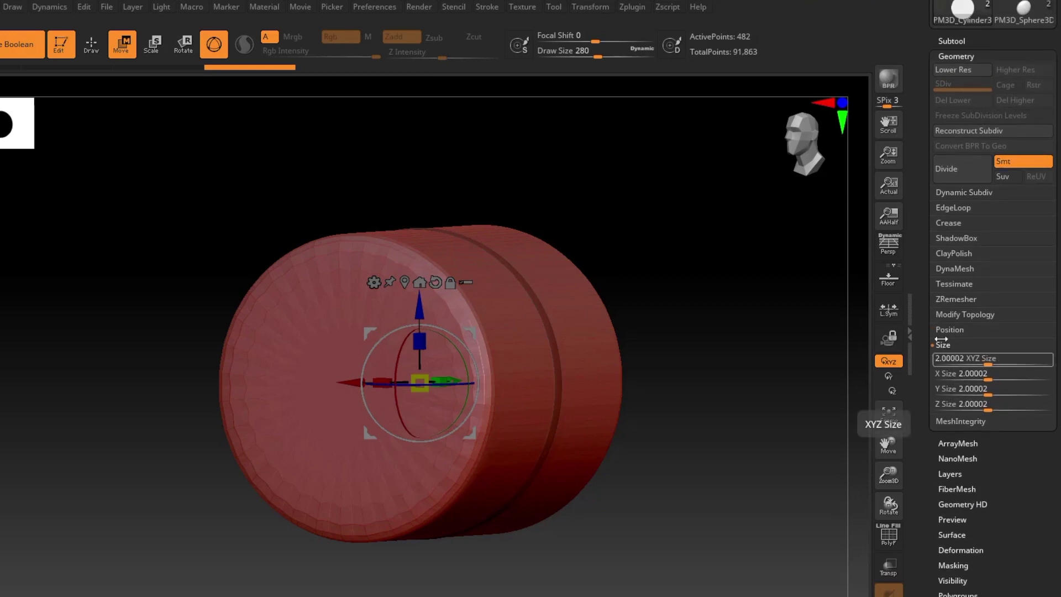
{"action": "left_click", "coordinate": [944, 358]}
{"action": "type", "text": "17.34983"}
{"action": "key", "text": "Return"}
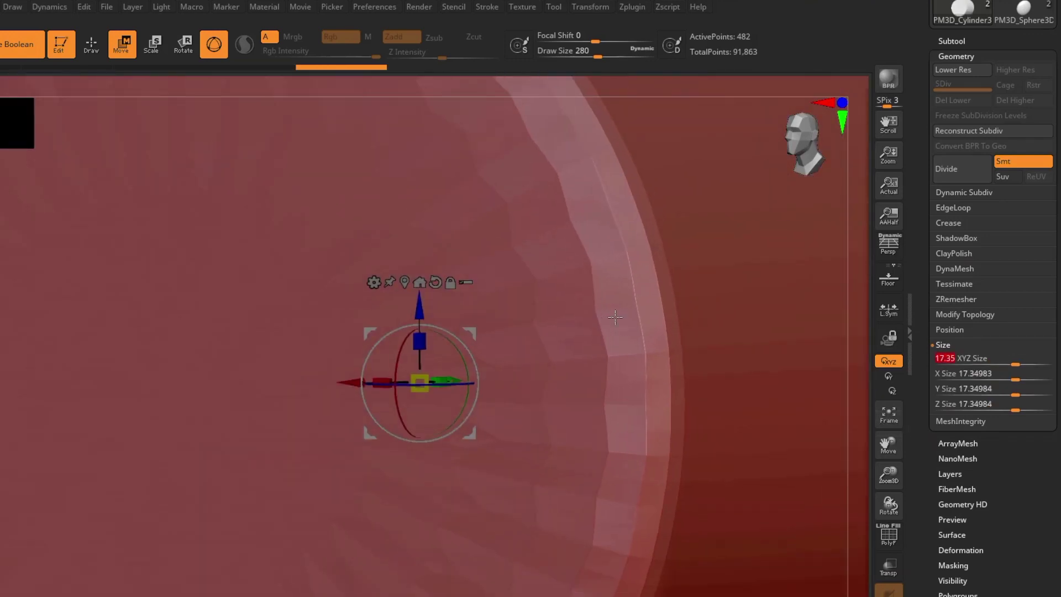
{"action": "key", "text": "f"}
{"action": "left_click_drag", "start_coordinate": [658, 435], "coordinate": [674, 481], "text": "shift"}
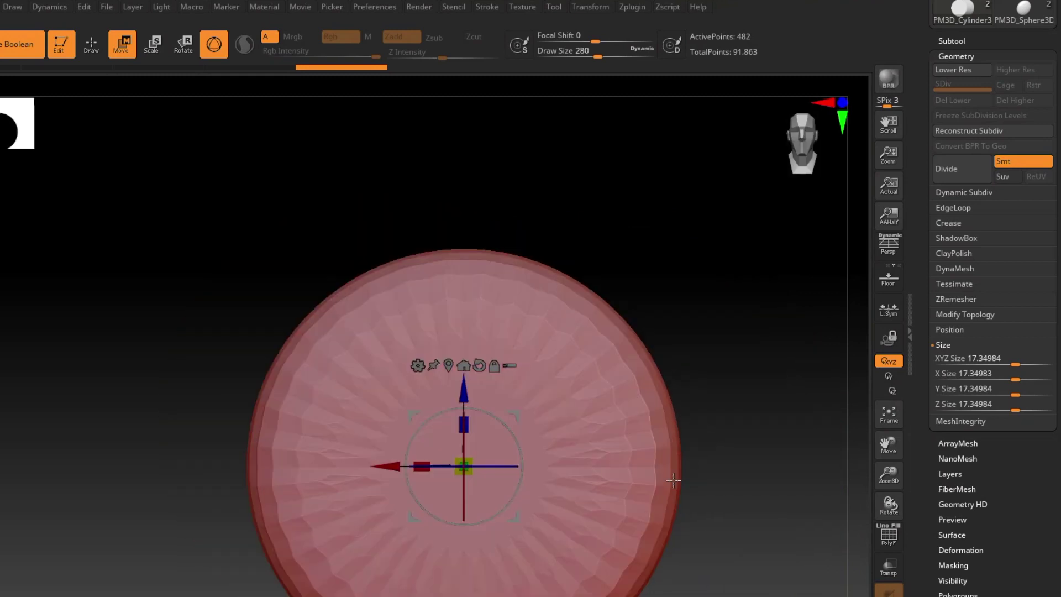
{"action": "left_click_drag", "start_coordinate": [637, 420], "coordinate": [615, 408], "text": "alt"}
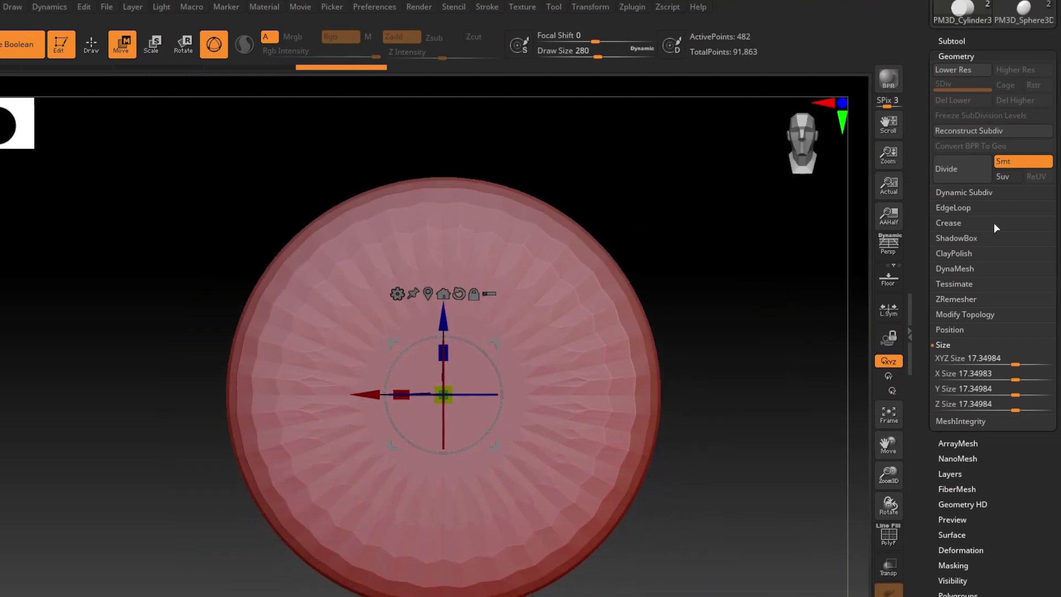
{"action": "scroll", "coordinate": [993, 298], "scroll_direction": "up", "scroll_amount": 3}
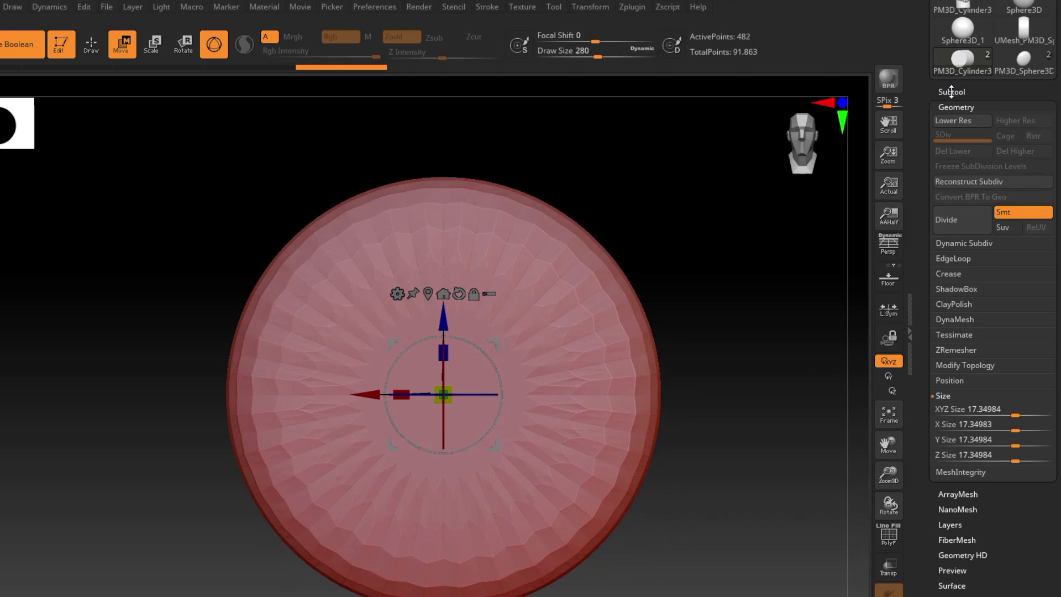
- Scale the ring subtool up uniformly, with transparency on, until its opening matches the cylinder's outer edge
{"action": "left_click", "coordinate": [951, 91]}
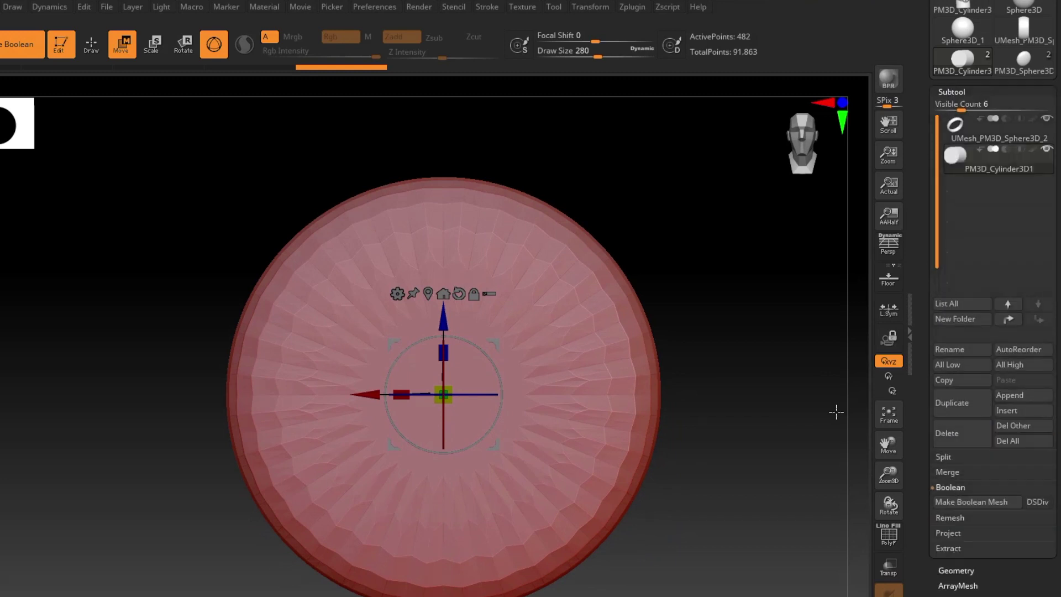
{"action": "left_click", "coordinate": [952, 136]}
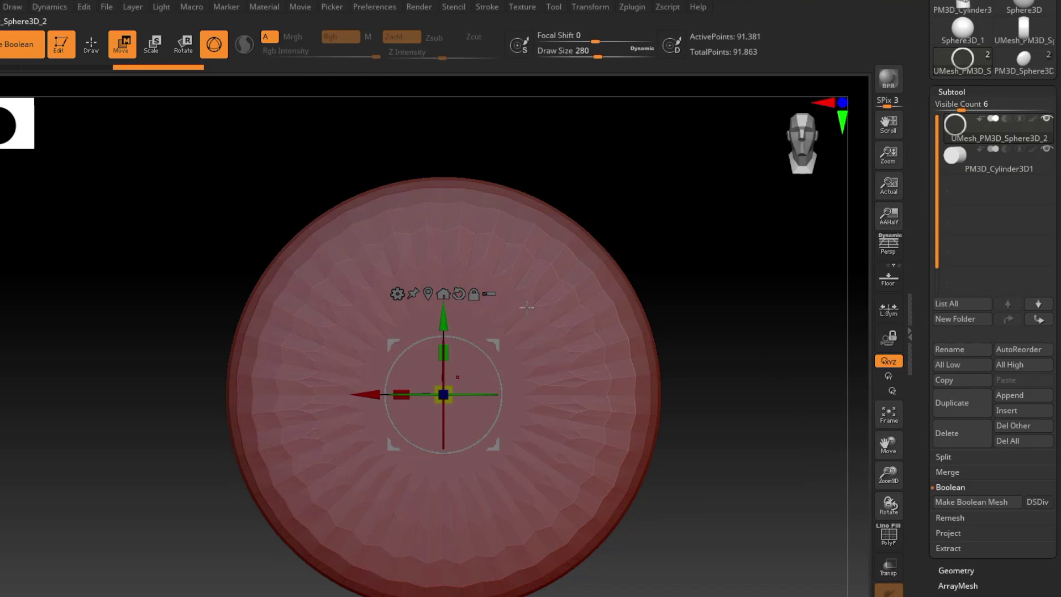
{"action": "left_click", "coordinate": [886, 575]}
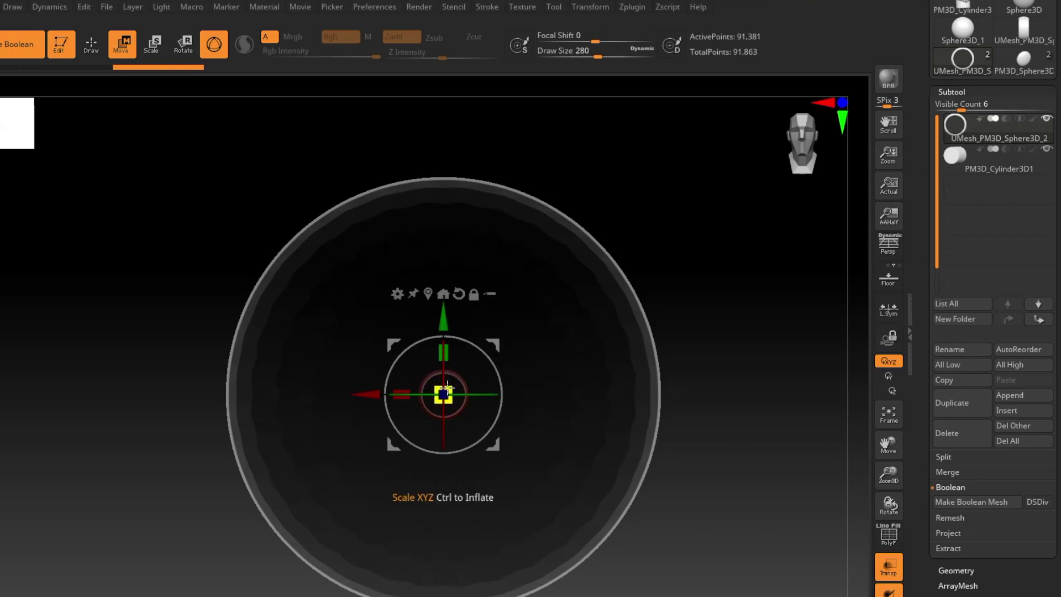
{"action": "left_click_drag", "start_coordinate": [448, 387], "coordinate": [718, 311]}
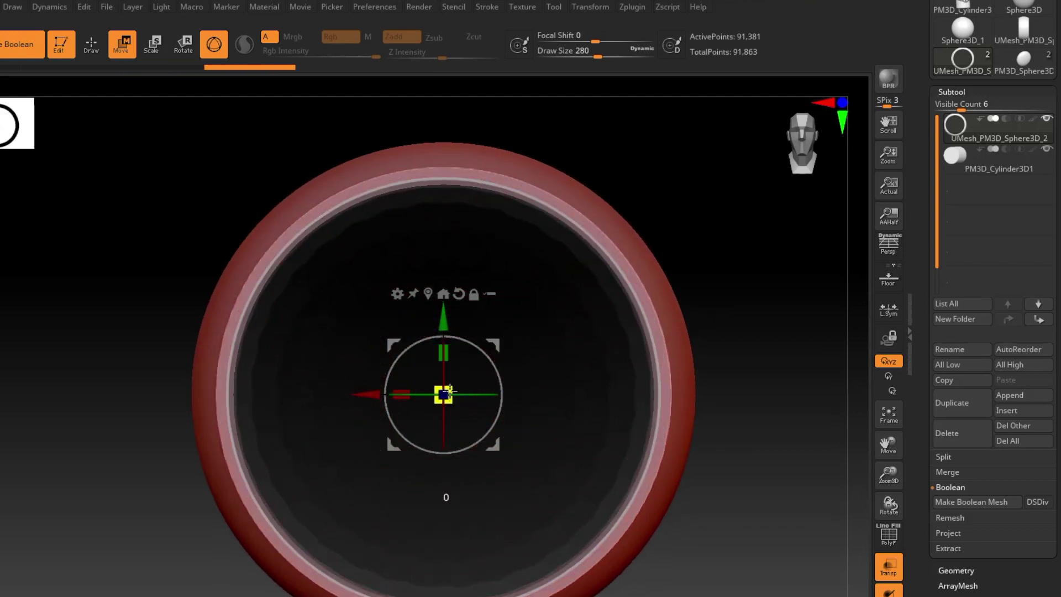
{"action": "left_click_drag", "start_coordinate": [444, 393], "coordinate": [458, 389]}
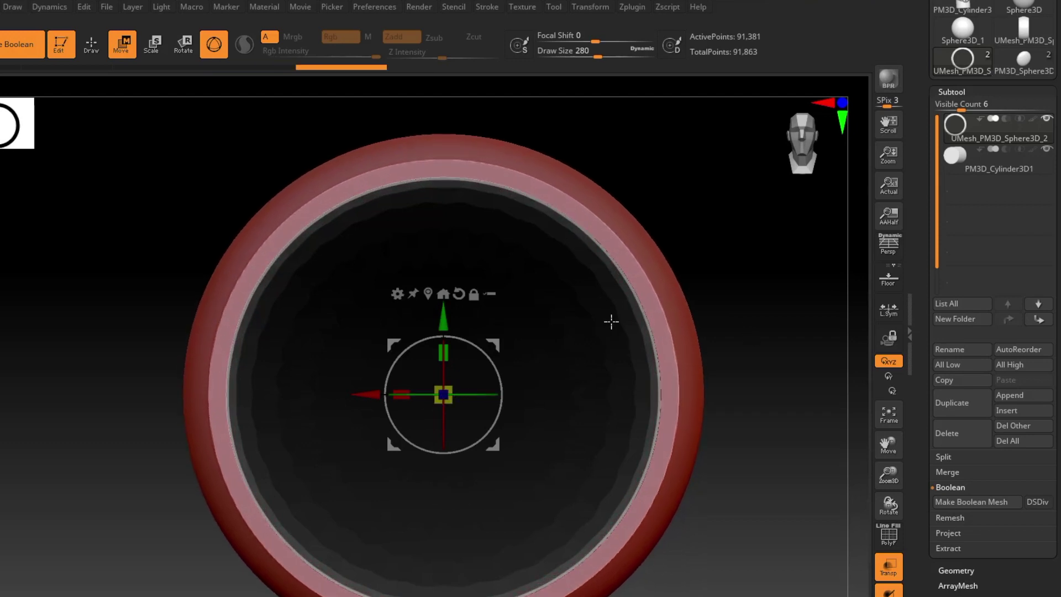
{"action": "left_click_drag", "start_coordinate": [613, 317], "coordinate": [691, 310]}
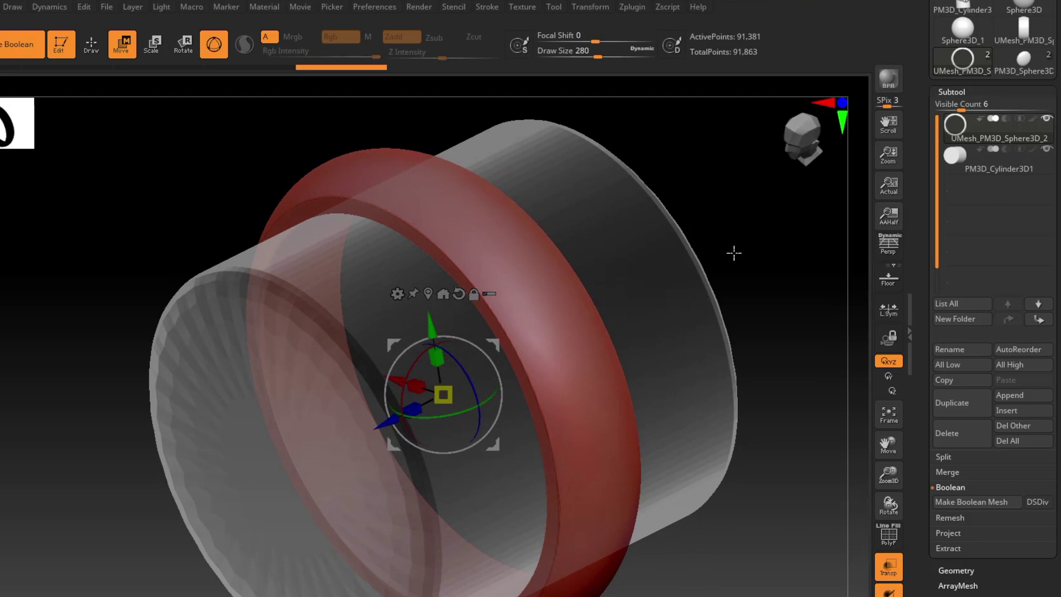
- Turn transparency off and hide the cylinder subtool so only the ring is displayed
{"action": "left_click", "coordinate": [888, 566]}
{"action": "left_click_drag", "start_coordinate": [650, 480], "coordinate": [624, 386], "text": "alt"}
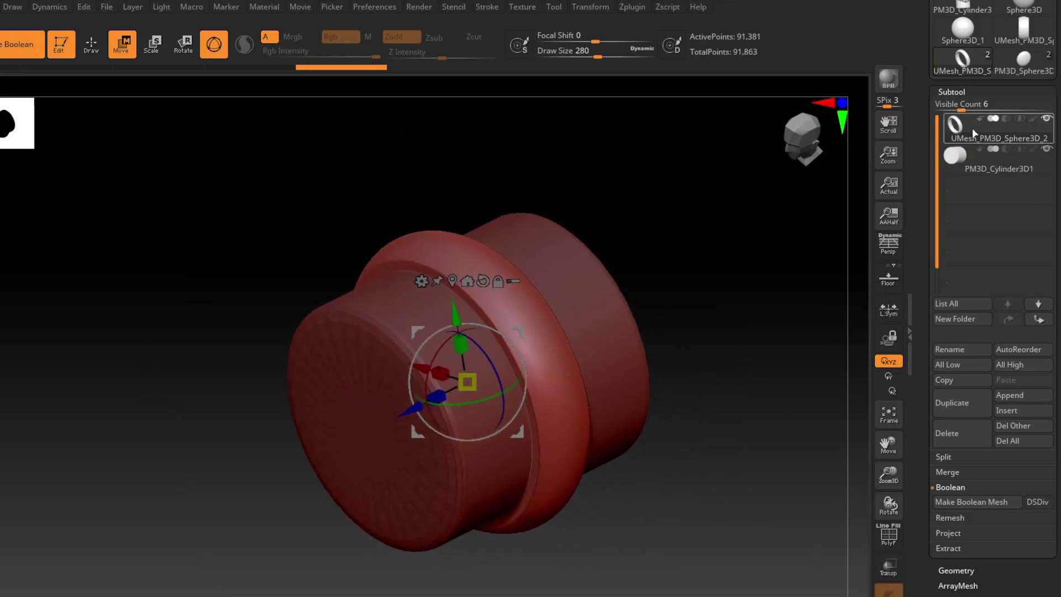
{"action": "mouse_move", "coordinate": [1010, 116]}
{"action": "left_click", "coordinate": [1046, 149]}
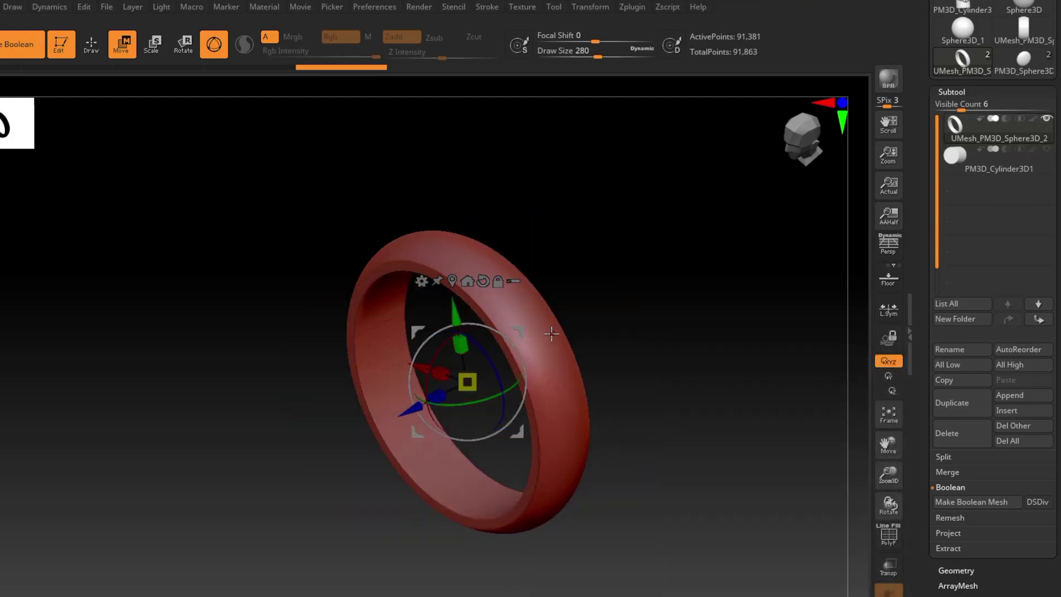
{"action": "mouse_move", "coordinate": [630, 317]}
{"action": "left_mouse_down"}
{"action": "mouse_move", "coordinate": [689, 330]}
{"action": "mouse_move", "coordinate": [636, 310]}
{"action": "left_mouse_up"}
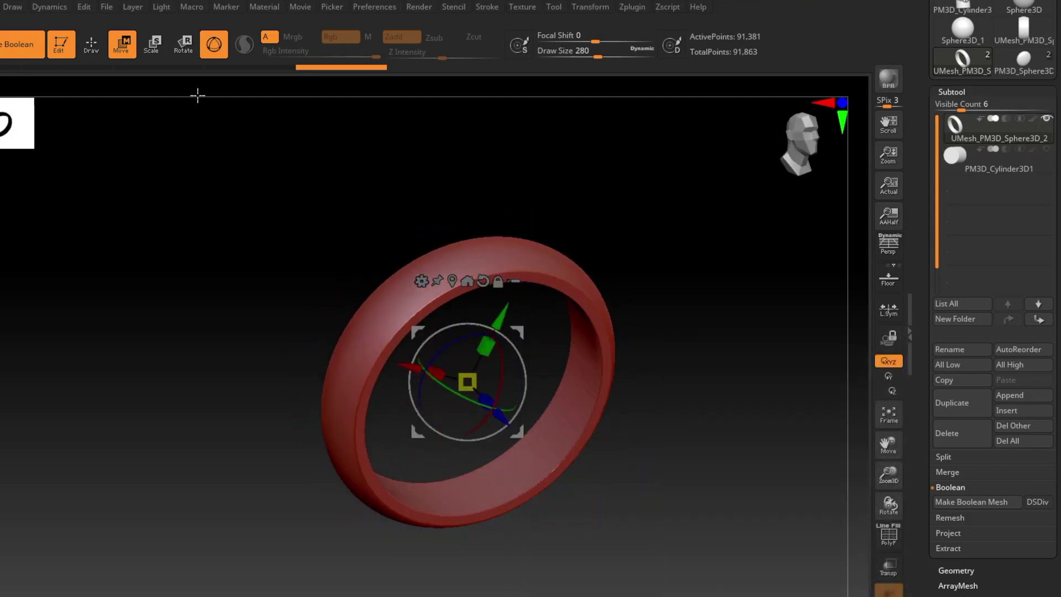
- Switch to Draw mode with the Move brush and set its Draw Size to 1000
{"action": "left_click", "coordinate": [92, 49]}
{"action": "mouse_move", "coordinate": [450, 310]}
{"action": "right_mouse_down"}
{"action": "mouse_move", "coordinate": [435, 284]}
{"action": "mouse_move", "coordinate": [480, 334]}
{"action": "mouse_move", "coordinate": [464, 317]}
{"action": "right_mouse_up"}
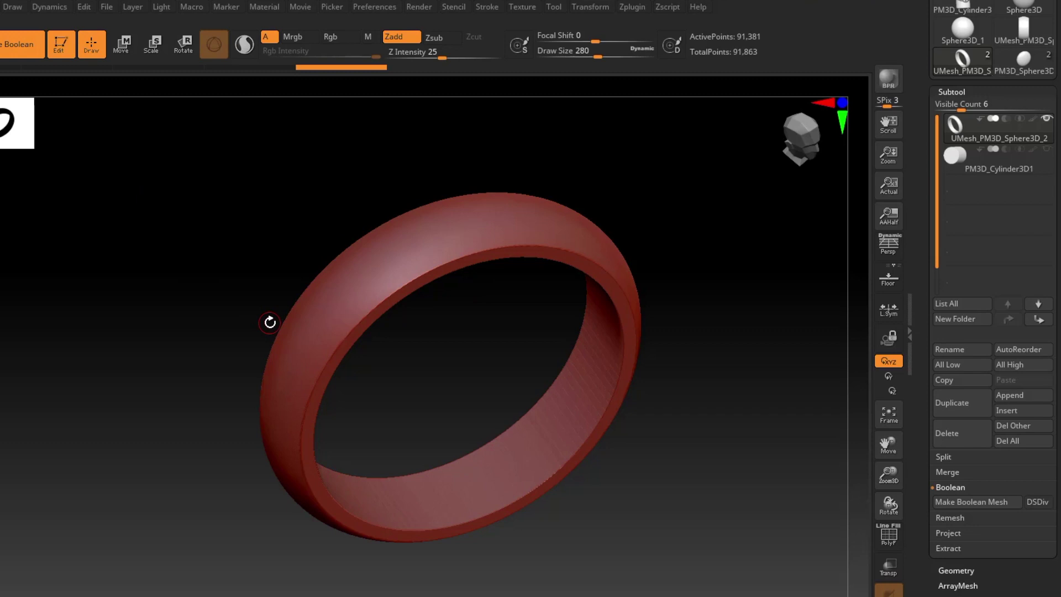
{"action": "key", "text": "b"}
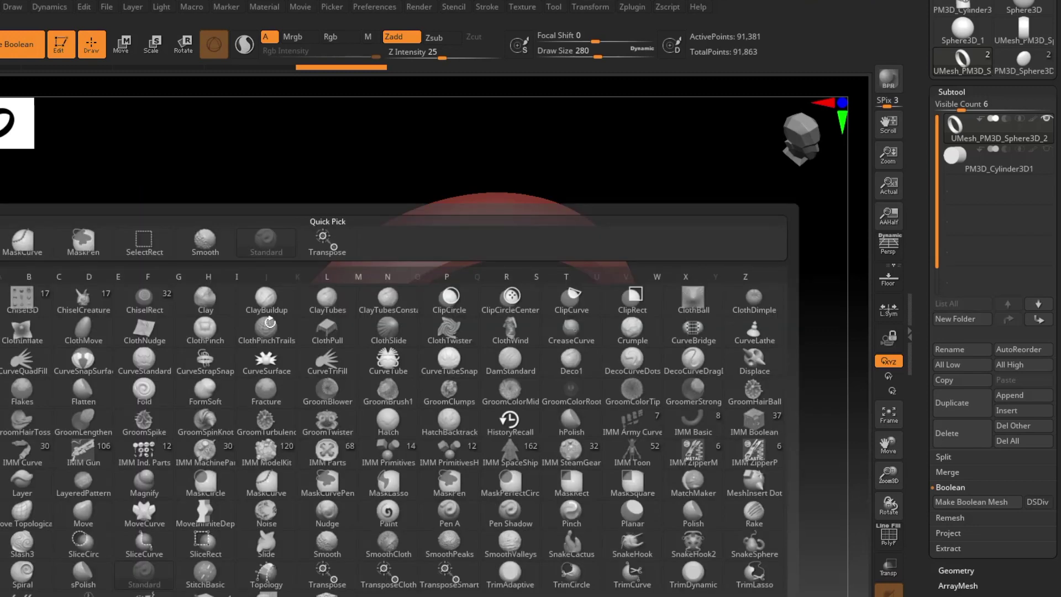
{"action": "key", "text": "m"}
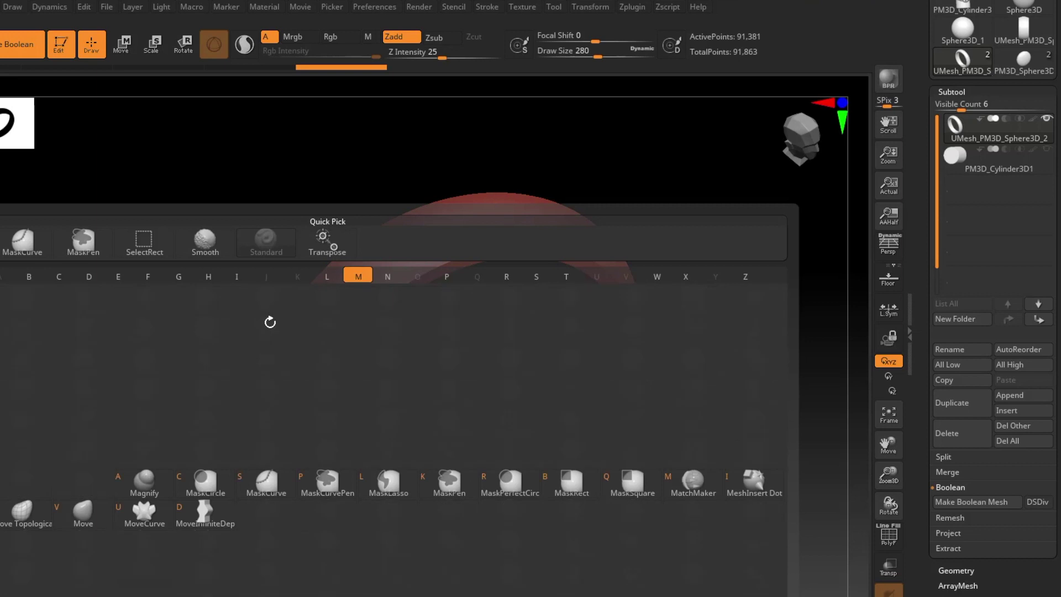
{"action": "key", "text": "k"}
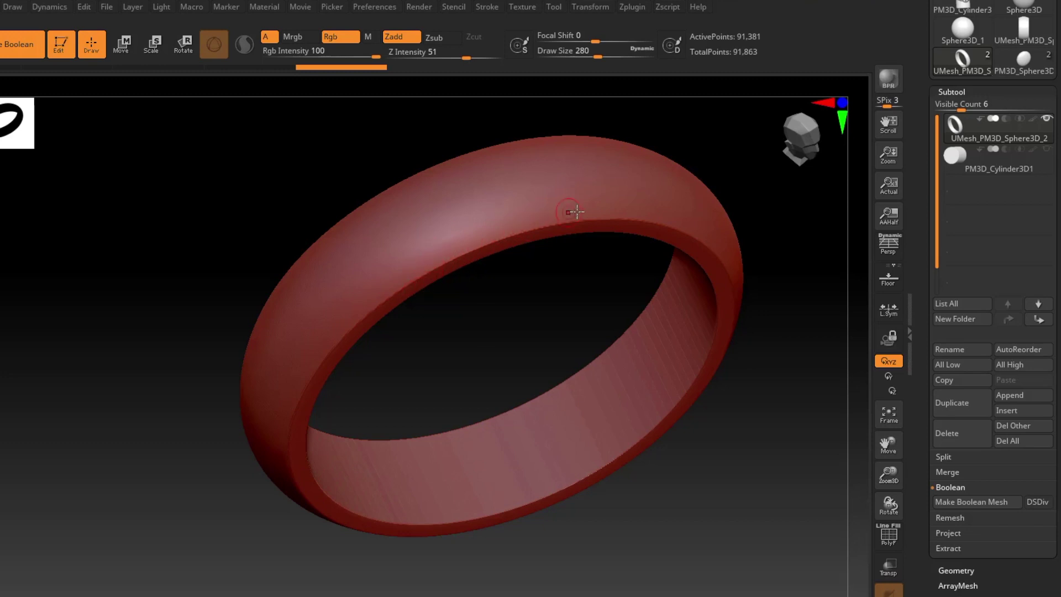
{"action": "left_click_drag", "start_coordinate": [599, 275], "coordinate": [467, 236]}
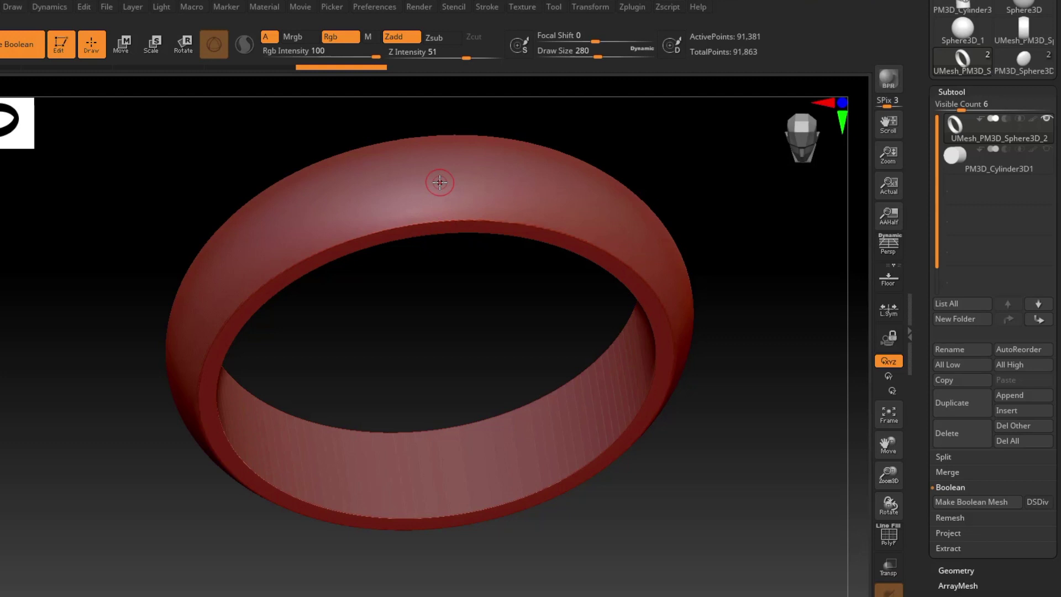
{"action": "key", "text": "s"}
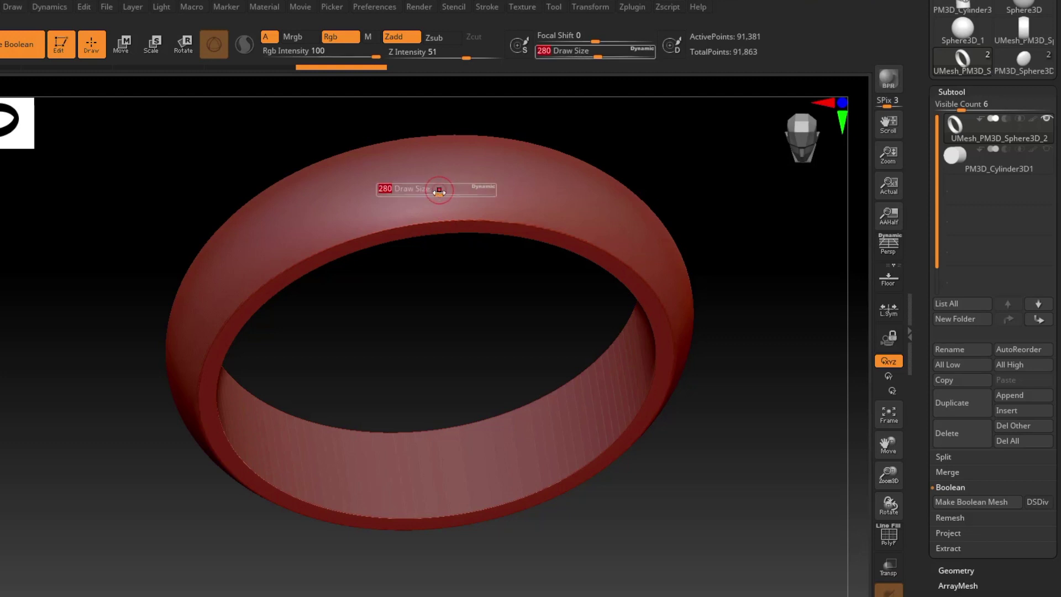
{"action": "left_click_drag", "start_coordinate": [438, 190], "coordinate": [493, 194]}
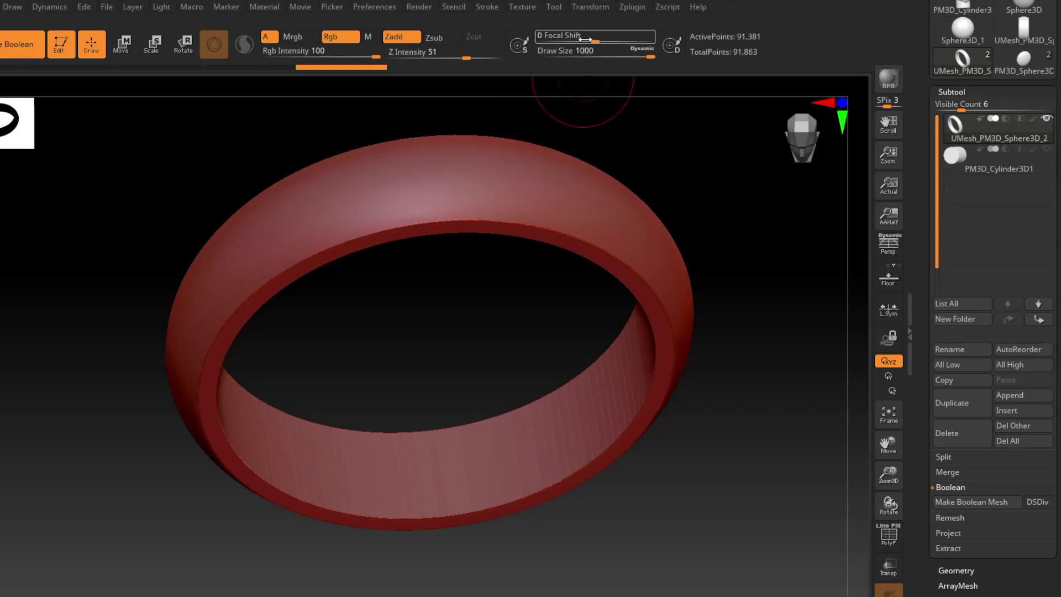
- Compare the dynamic brush's size against the ring at several zoom levels
{"action": "mouse_move", "coordinate": [448, 175]}
{"action": "right_mouse_down"}
{"action": "mouse_move", "coordinate": [425, 208]}
{"action": "mouse_move", "coordinate": [432, 250]}
{"action": "right_mouse_up"}
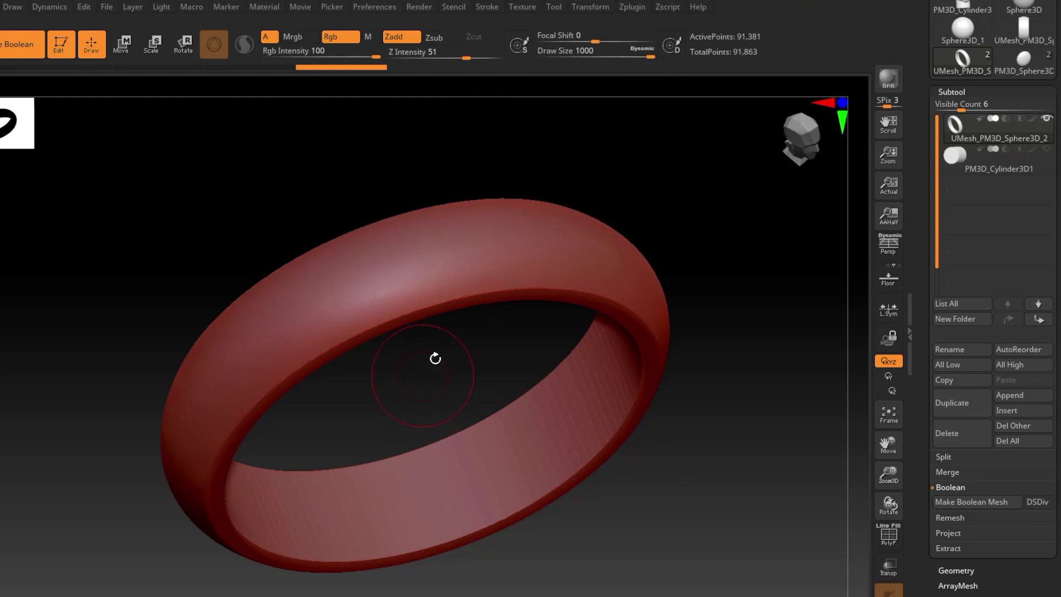
{"action": "left_click_drag", "start_coordinate": [450, 333], "coordinate": [478, 320], "text": "alt"}
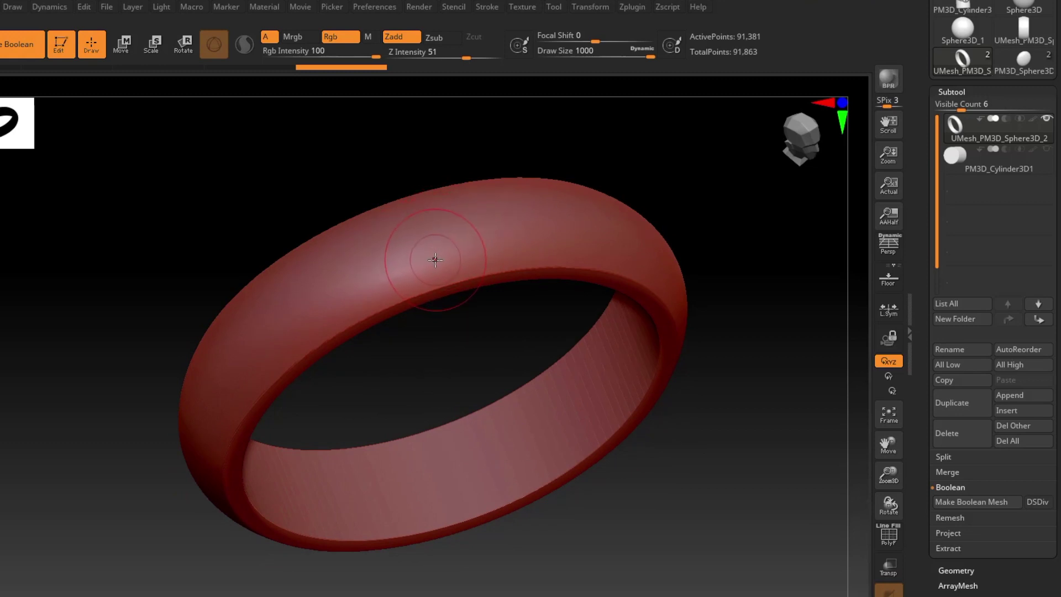
{"action": "scroll", "coordinate": [435, 259], "scroll_direction": "down", "scroll_amount": 6}
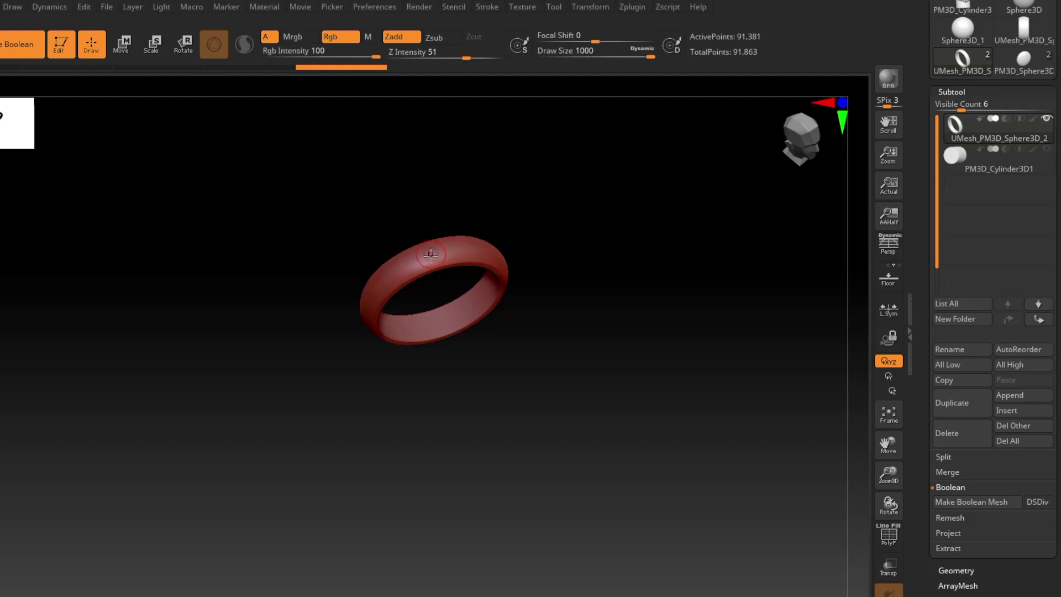
{"action": "scroll", "coordinate": [431, 253], "scroll_direction": "up", "scroll_amount": 10}
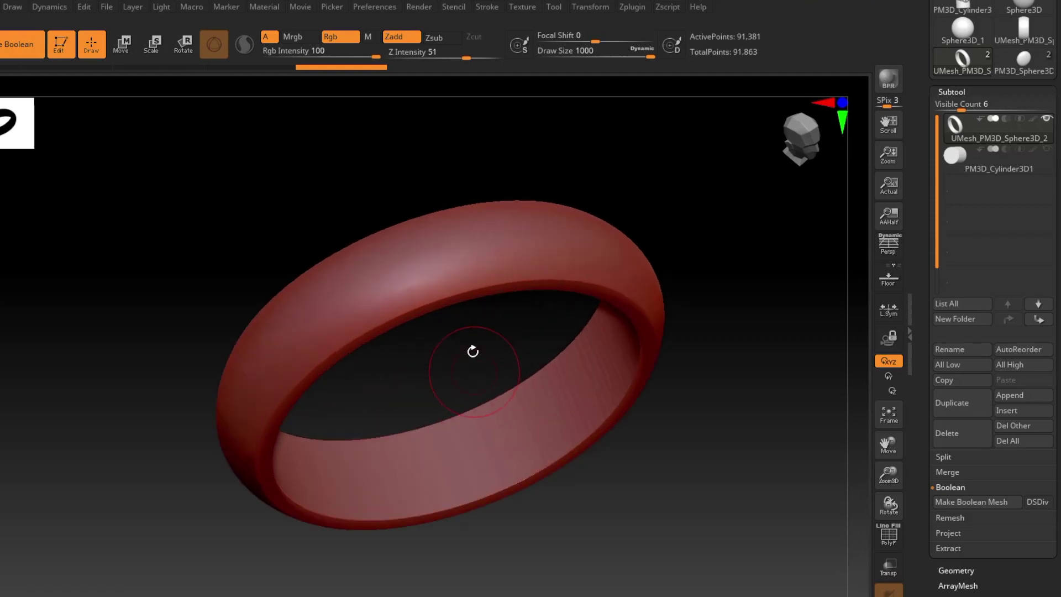
{"action": "scroll", "coordinate": [490, 470], "scroll_direction": "up", "scroll_amount": 1}
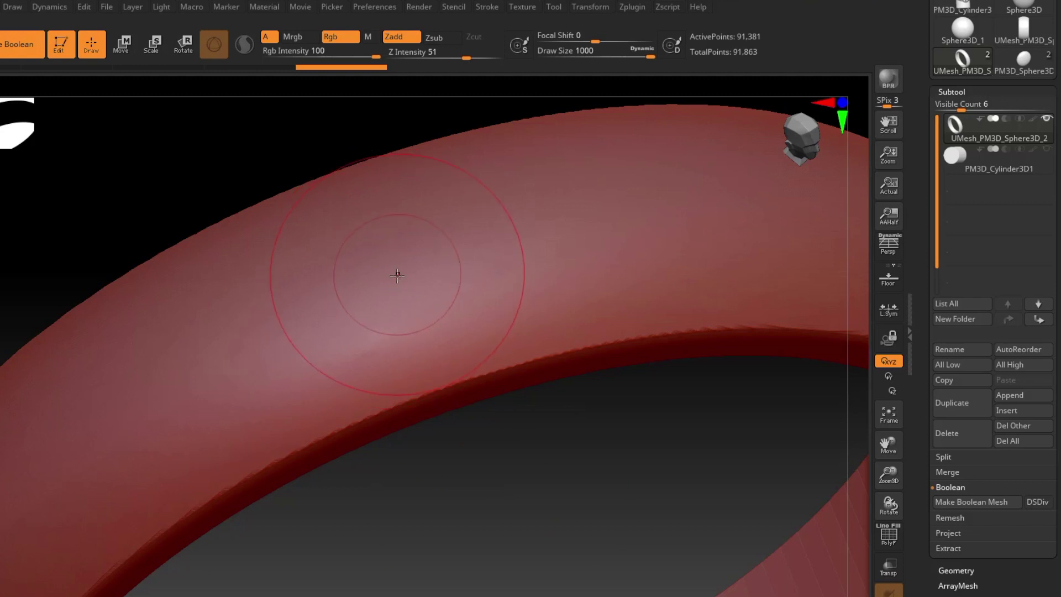
{"action": "scroll", "coordinate": [414, 324], "scroll_direction": "down", "scroll_amount": 5}
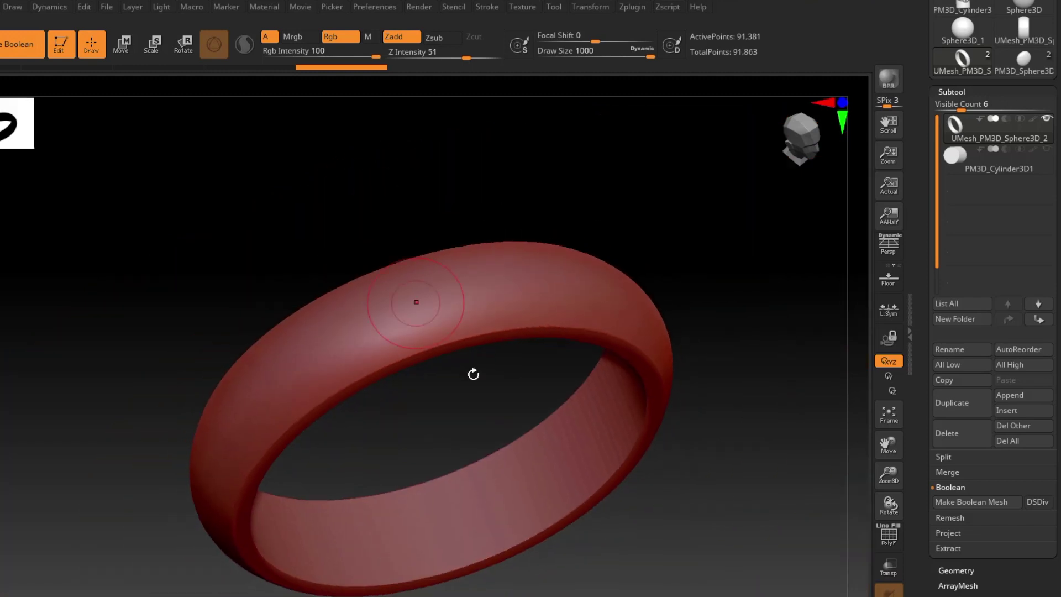
{"action": "scroll", "coordinate": [467, 336], "scroll_direction": "down", "scroll_amount": 1}
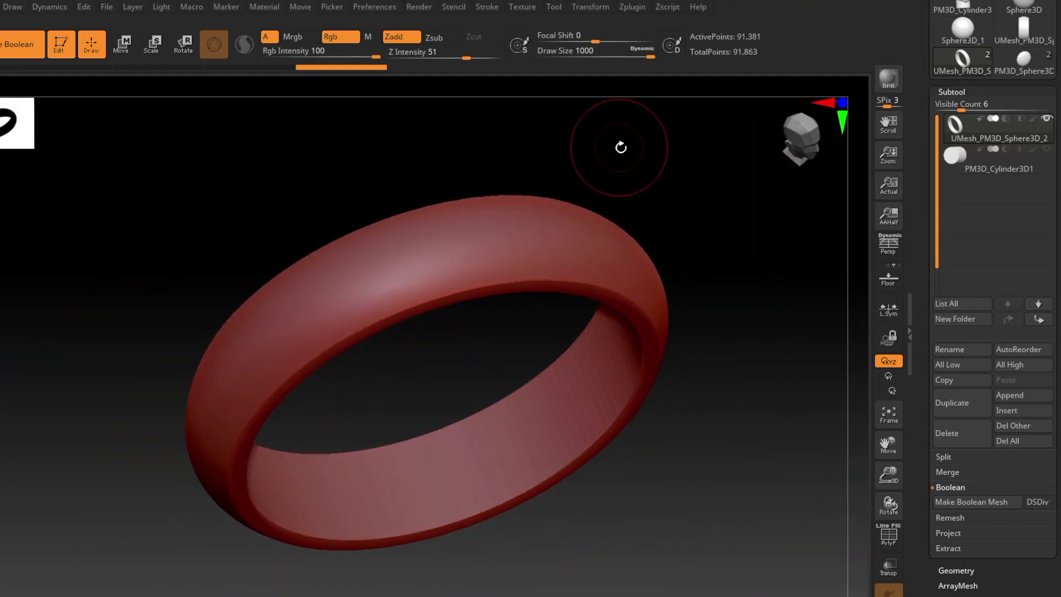
- Turn off Dynamic brush sizing and set the Draw Size to 207
{"action": "left_click", "coordinate": [641, 51]}
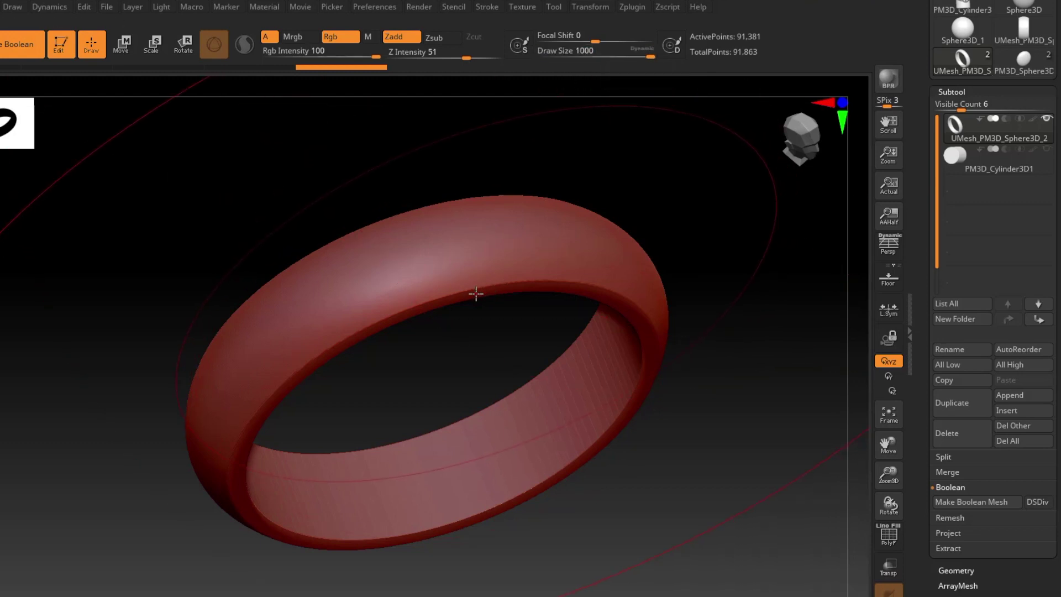
{"action": "key", "text": "s"}
{"action": "mouse_move", "coordinate": [475, 295]}
{"action": "left_mouse_down"}
{"action": "mouse_move", "coordinate": [374, 296]}
{"action": "mouse_move", "coordinate": [435, 299]}
{"action": "mouse_move", "coordinate": [413, 298]}
{"action": "left_mouse_up"}
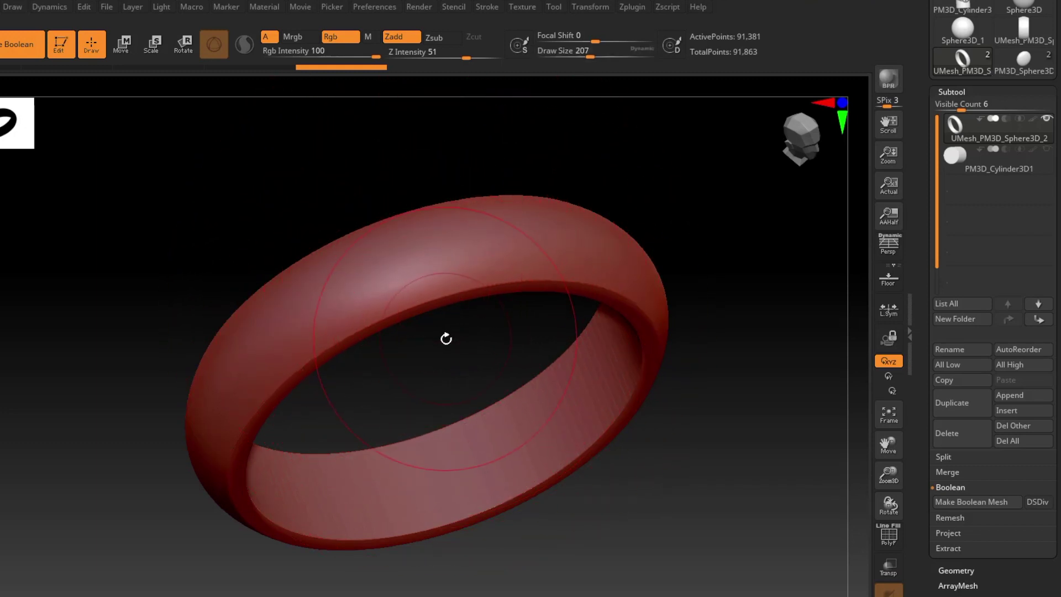
- Compare how much of the ring the non-dynamic brush covers at close and distant zoom levels
{"action": "right_click_drag", "start_coordinate": [442, 332], "coordinate": [436, 199], "text": "ctrl"}
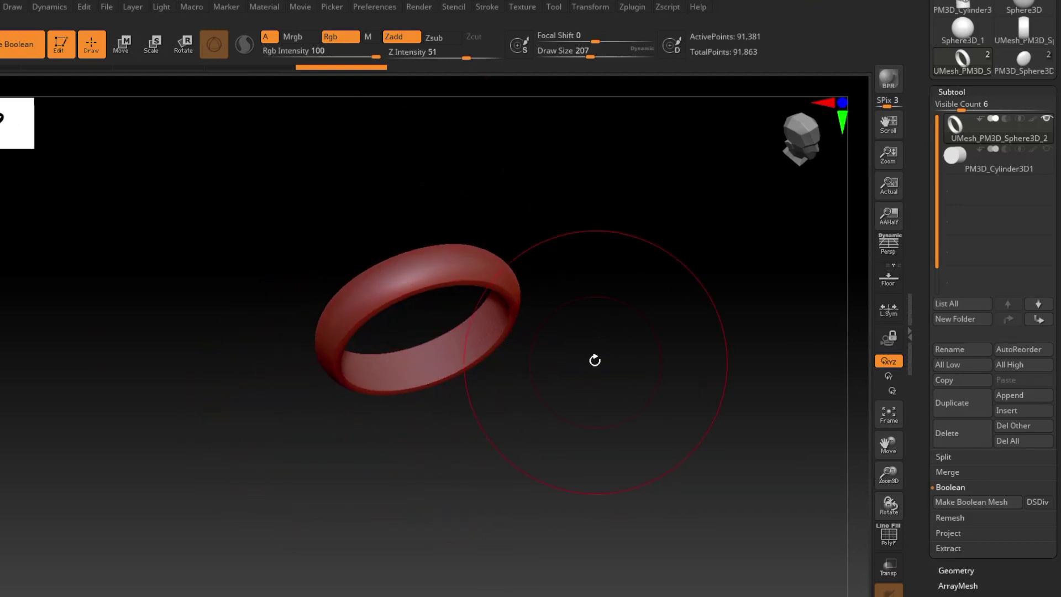
{"action": "right_click_drag", "start_coordinate": [654, 334], "coordinate": [677, 462], "text": "ctrl"}
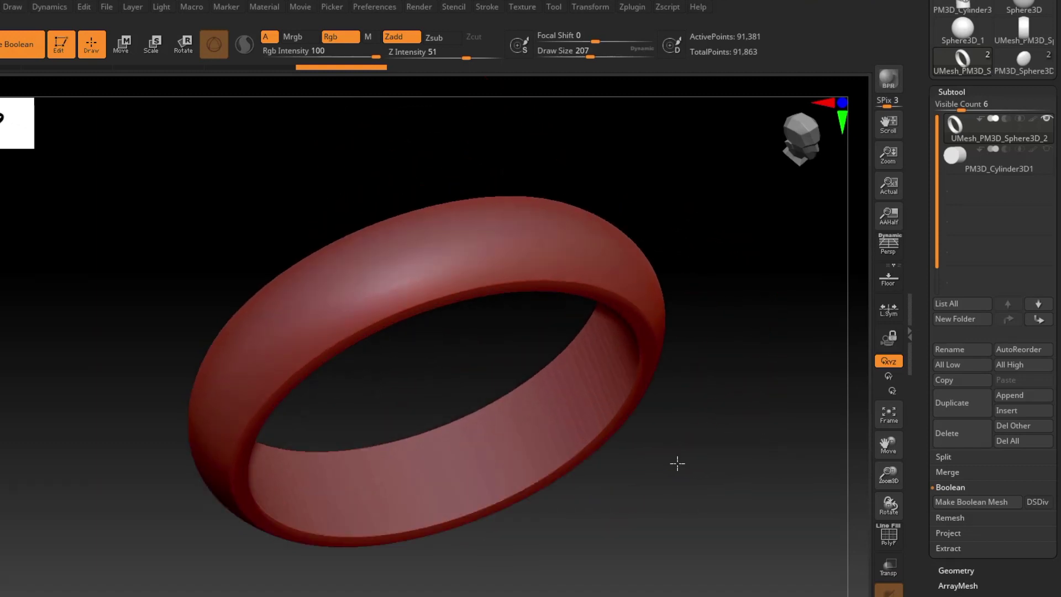
{"action": "right_click_drag", "start_coordinate": [482, 299], "coordinate": [506, 410], "text": "ctrl"}
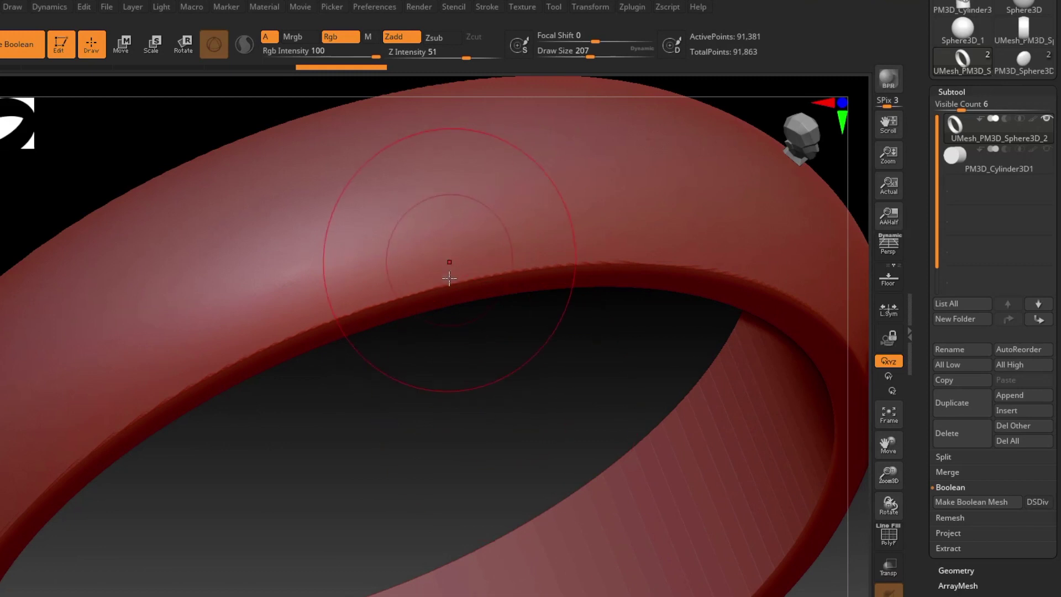
{"action": "key", "text": "f"}
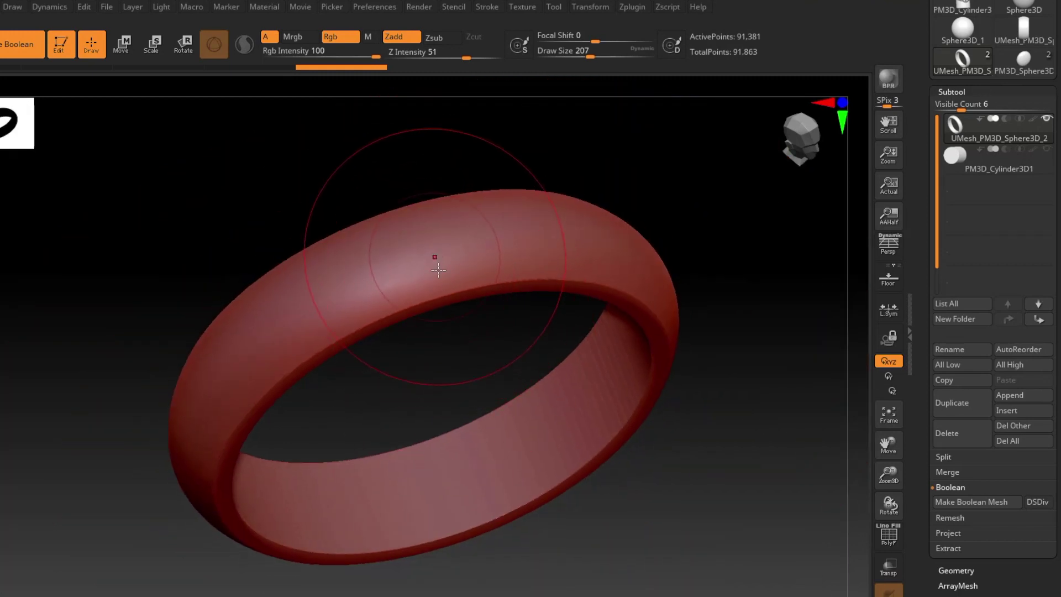
{"action": "left_click_drag", "start_coordinate": [442, 331], "coordinate": [429, 289]}
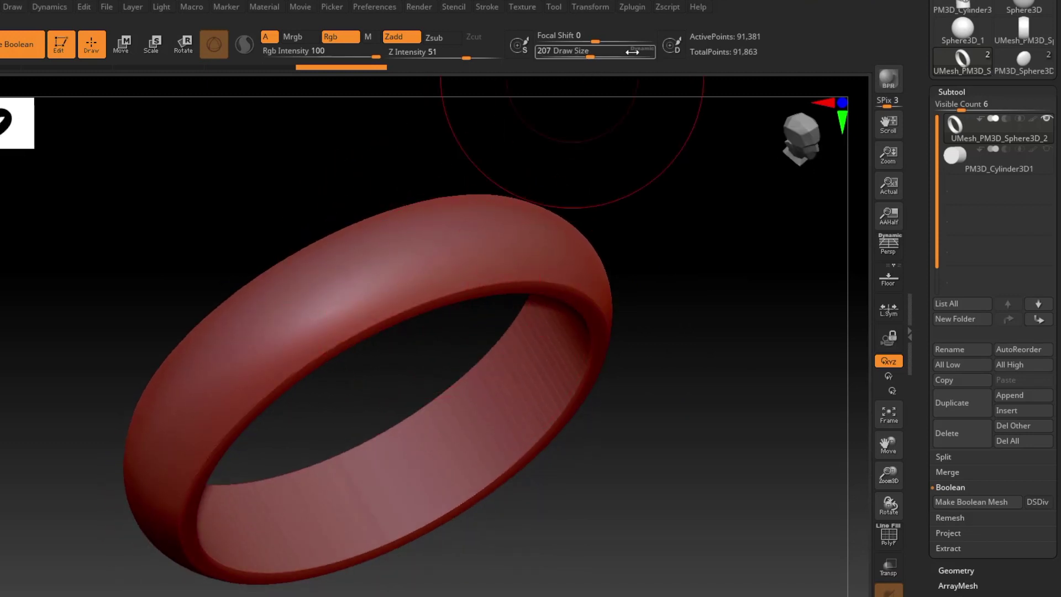
{"action": "left_click_drag", "start_coordinate": [397, 360], "coordinate": [446, 336]}
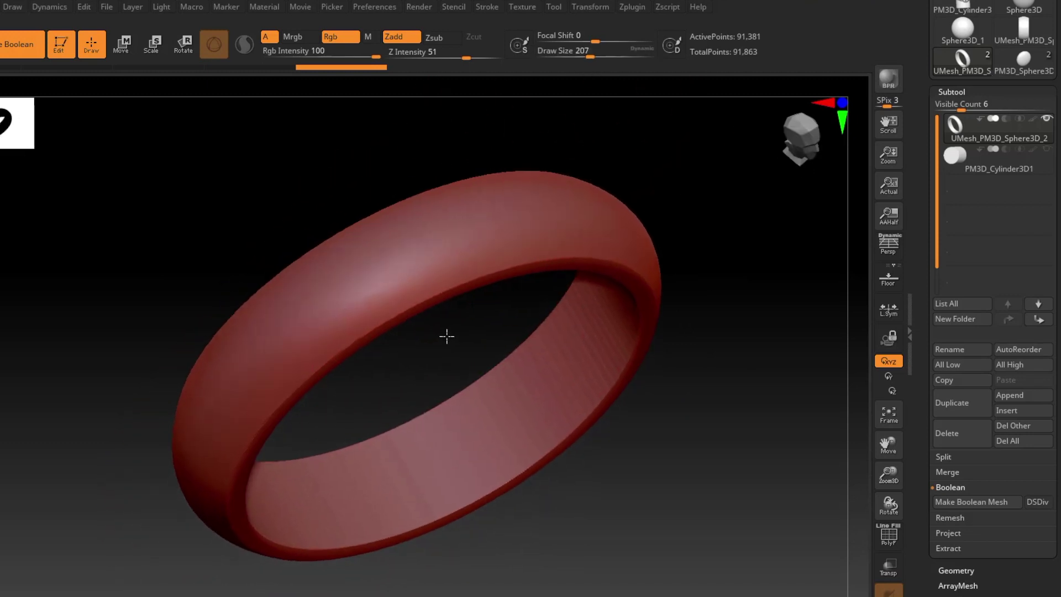
{"action": "mouse_move", "coordinate": [400, 367]}
{"action": "left_mouse_down"}
{"action": "mouse_move", "coordinate": [424, 360]}
{"action": "mouse_move", "coordinate": [403, 294]}
{"action": "mouse_move", "coordinate": [412, 343]}
{"action": "mouse_move", "coordinate": [414, 243]}
{"action": "mouse_move", "coordinate": [403, 379]}
{"action": "left_mouse_up"}
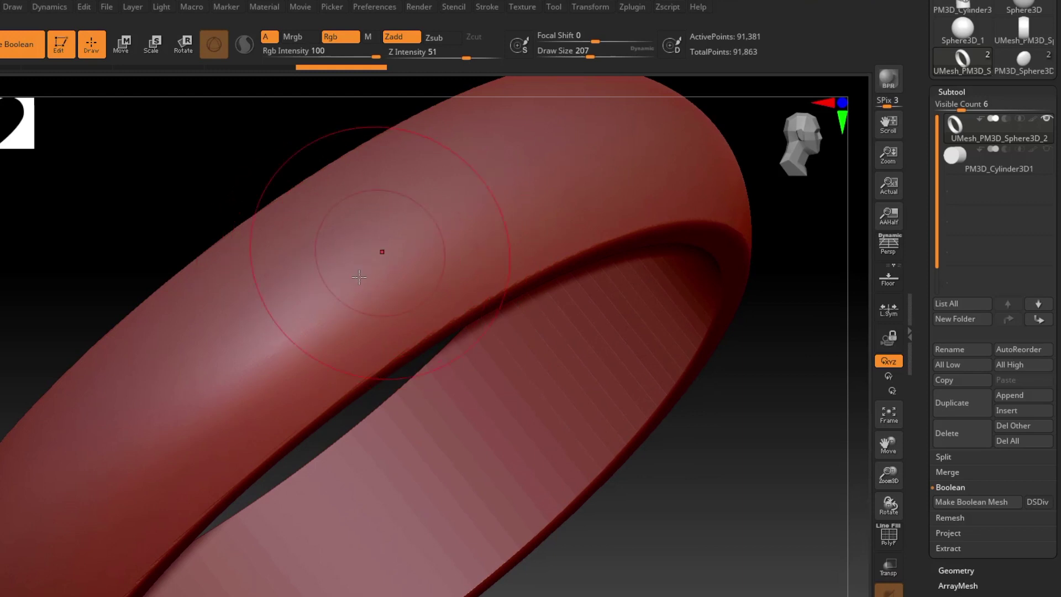
{"action": "key", "text": "f"}
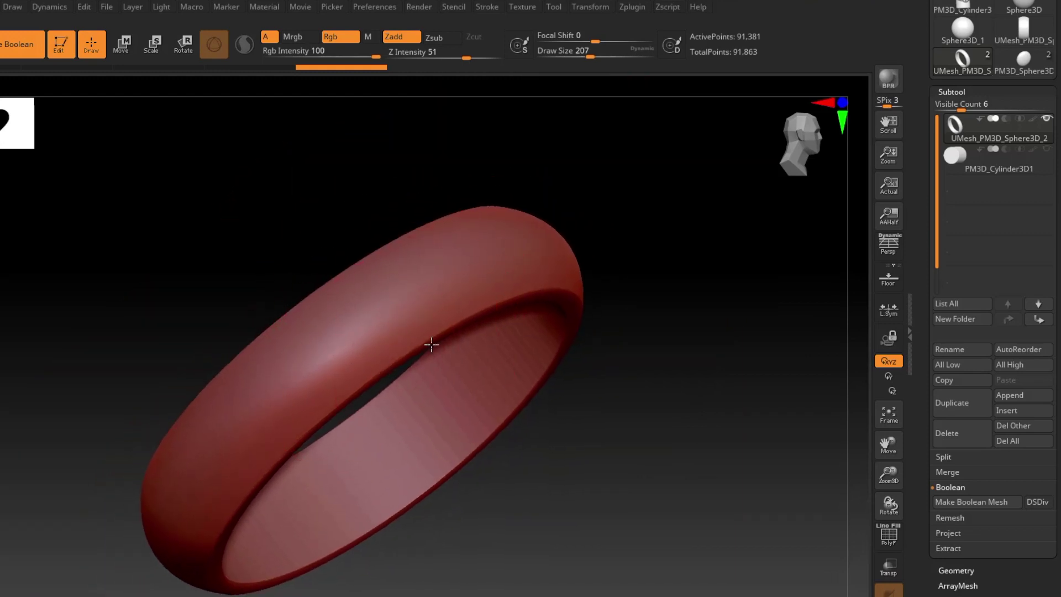
{"action": "mouse_move", "coordinate": [433, 343]}
{"action": "left_mouse_down"}
{"action": "mouse_move", "coordinate": [499, 383]}
{"action": "mouse_move", "coordinate": [429, 244]}
{"action": "left_mouse_up"}
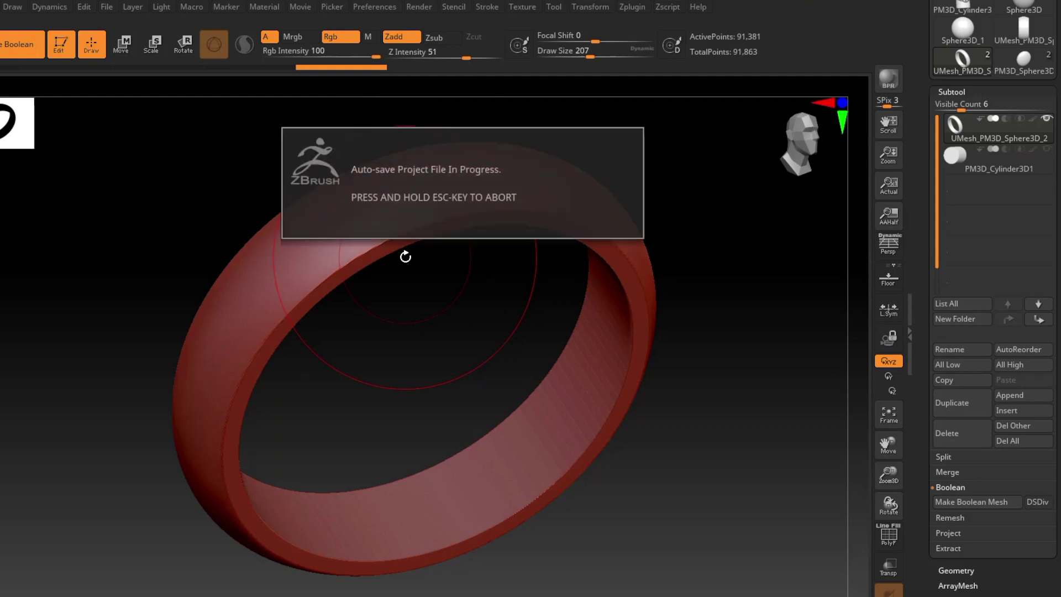
{"action": "left_click_drag", "start_coordinate": [406, 256], "coordinate": [448, 331]}
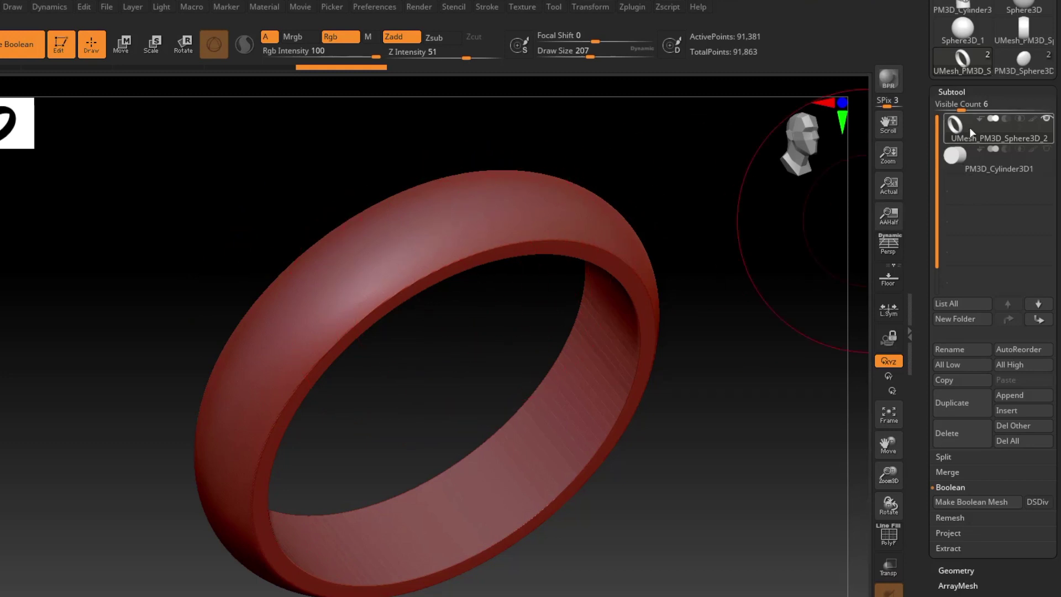
{"action": "mouse_move", "coordinate": [968, 141]}
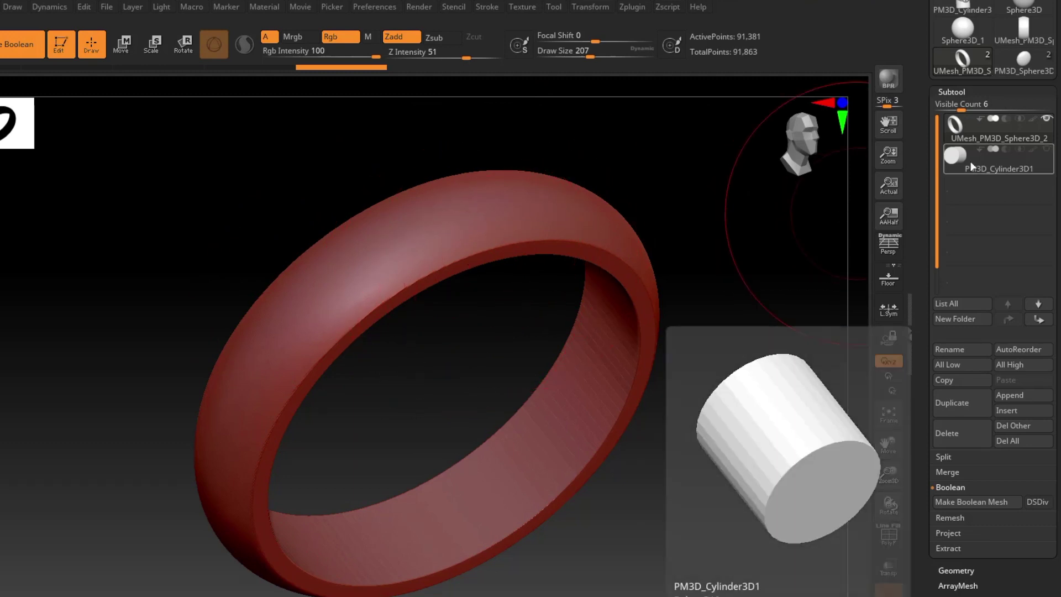
{"action": "mouse_move", "coordinate": [970, 163]}
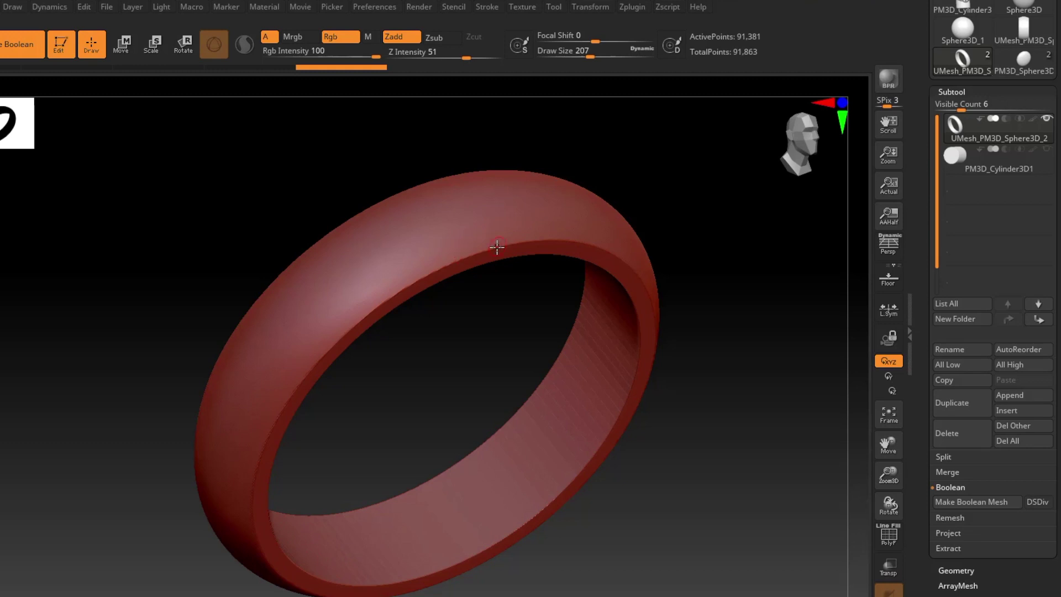
{"action": "left_click_drag", "start_coordinate": [524, 327], "coordinate": [504, 310]}
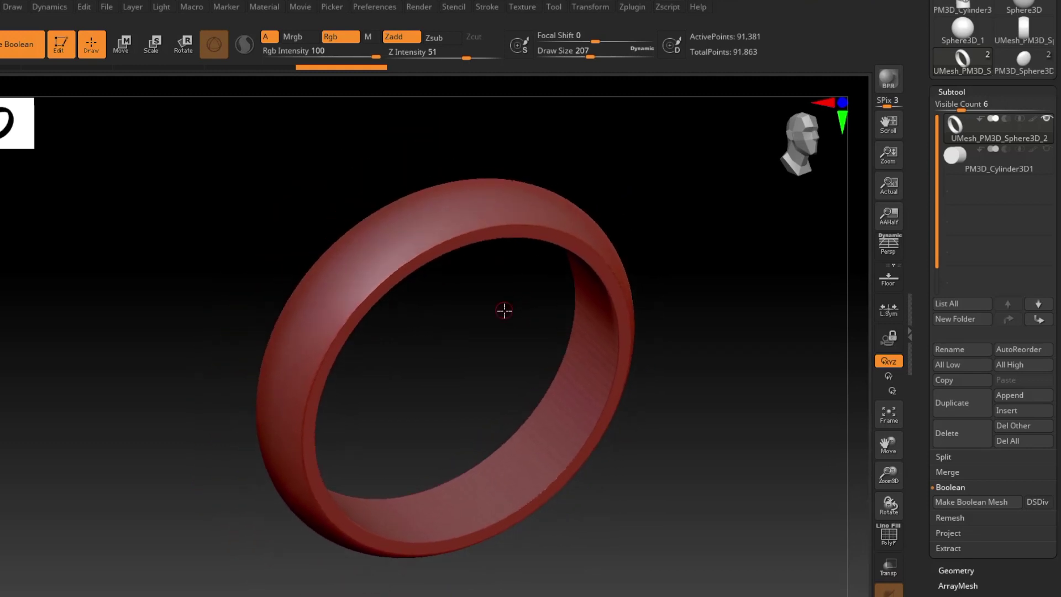